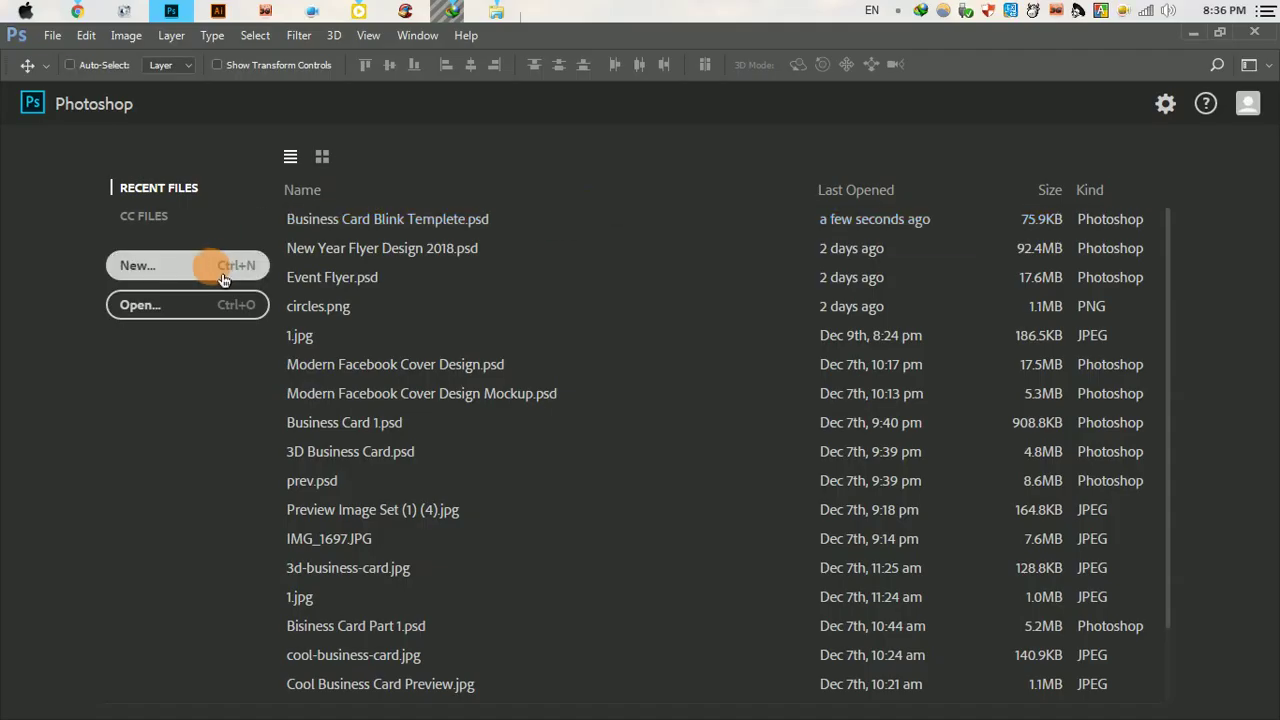
Step: Skip the new blank document and open Business Card Blink Templete.psd from its folder
click(222, 270)
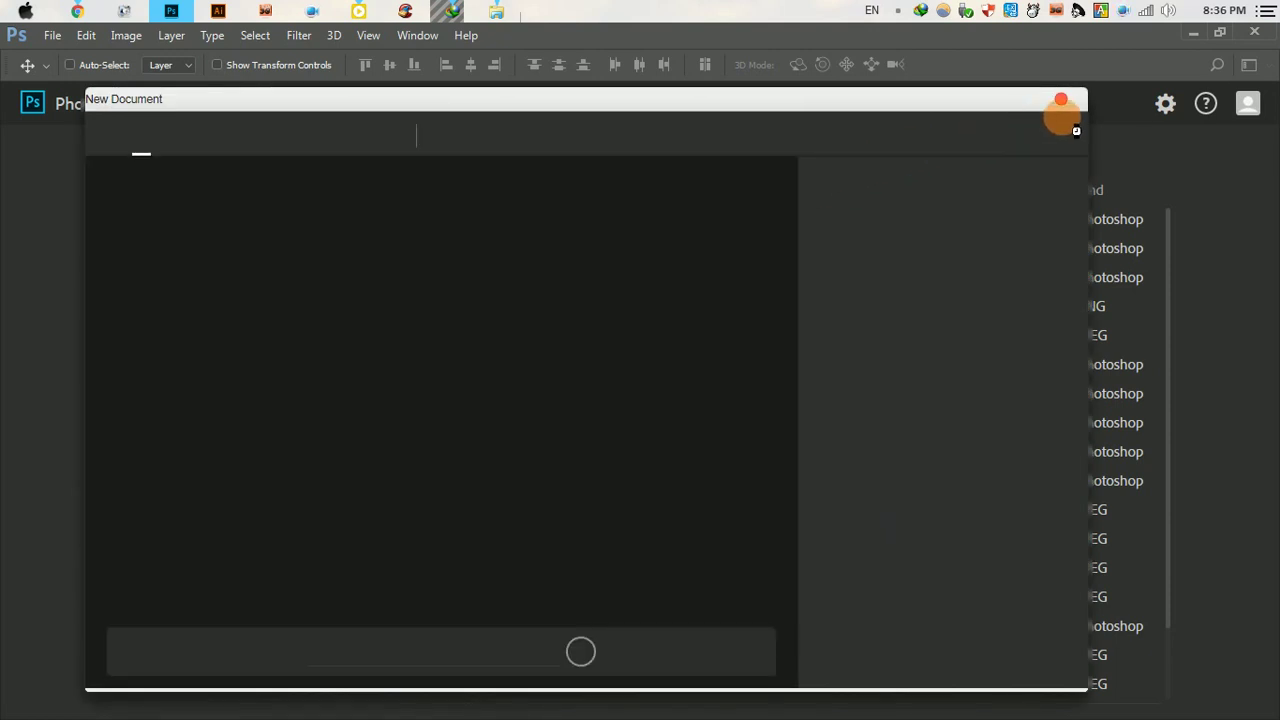
click(1061, 99)
mouse_move(496, 11)
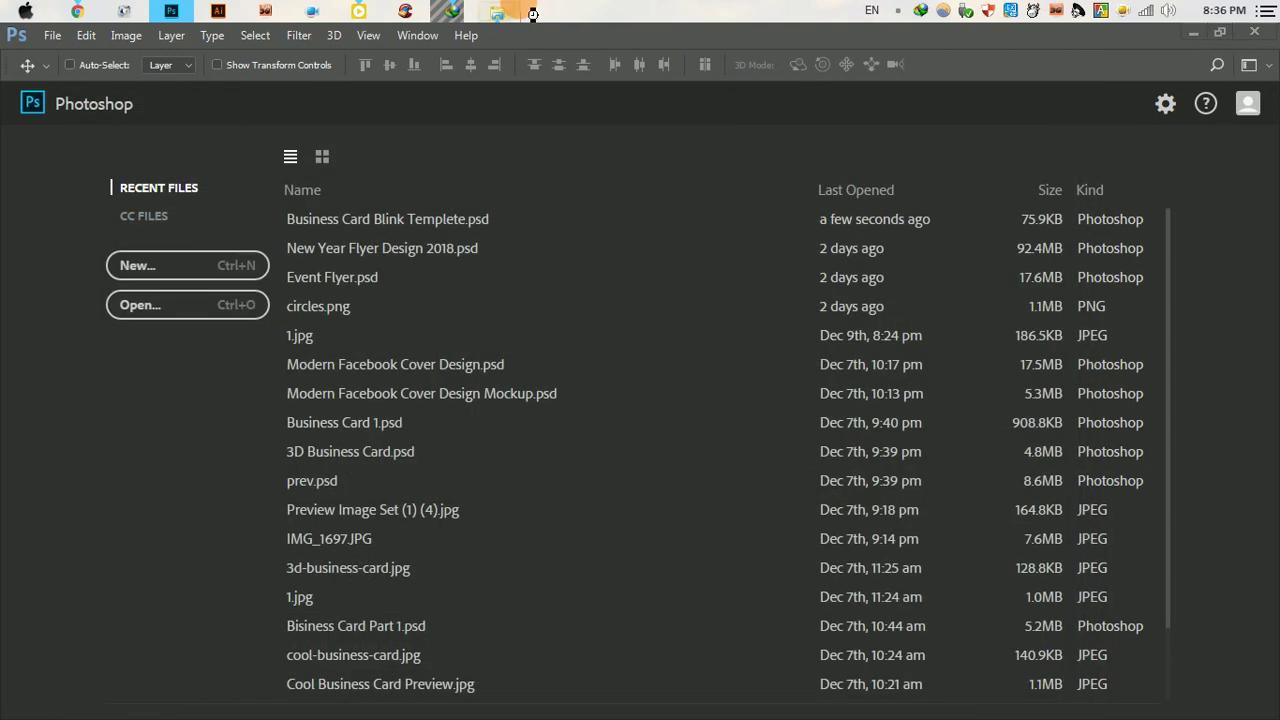
click(589, 119)
double_click(879, 284)
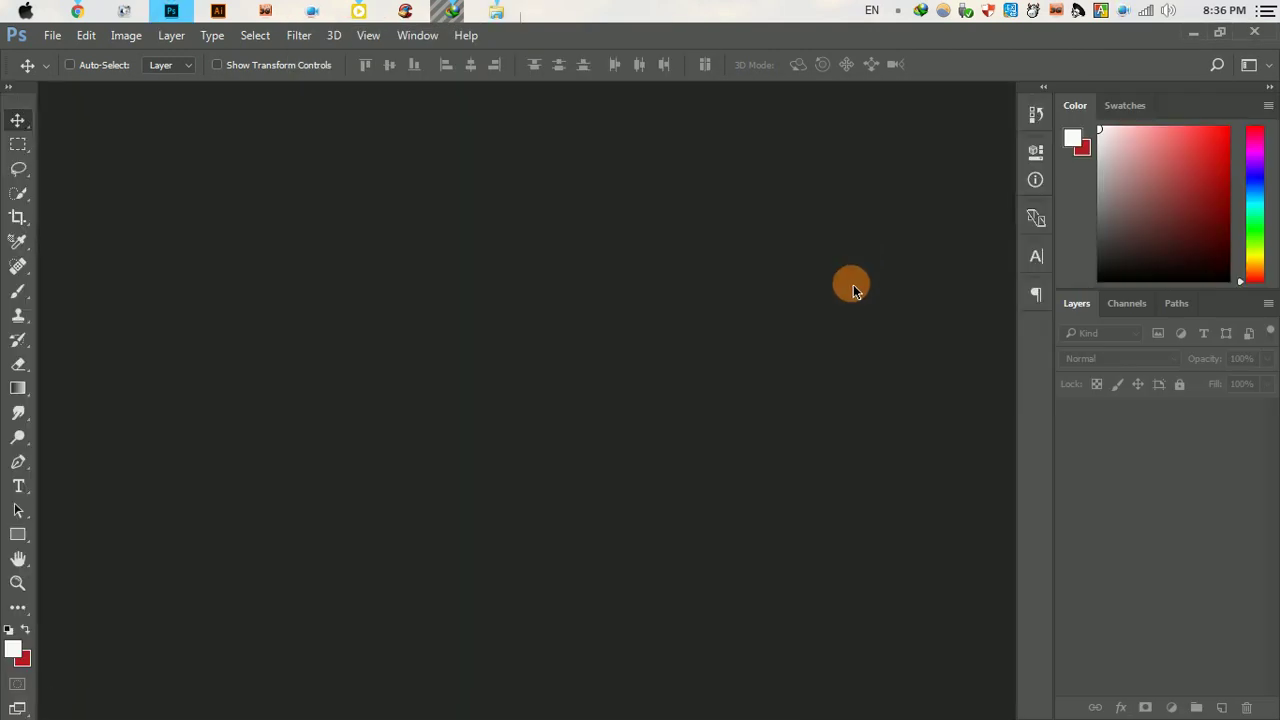
click(126, 36)
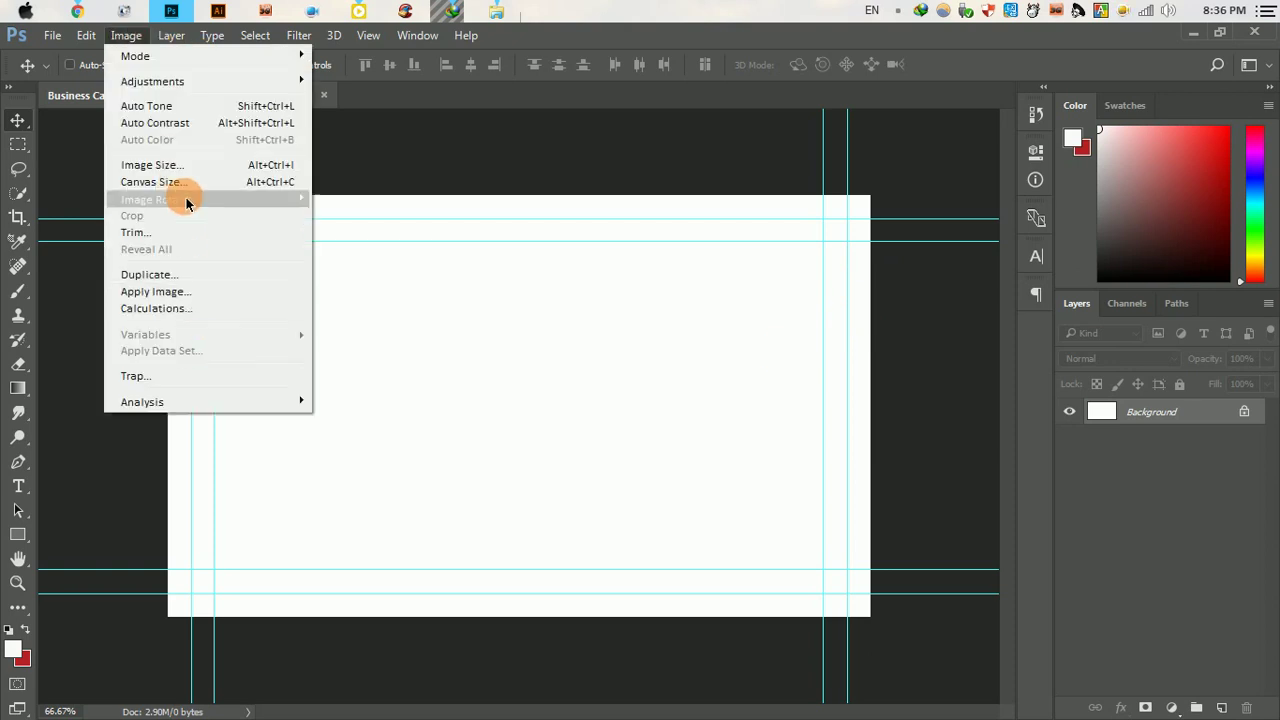
Step: Check the card's image size in inches (3.75 × 2.25) and close the dialog
click(182, 163)
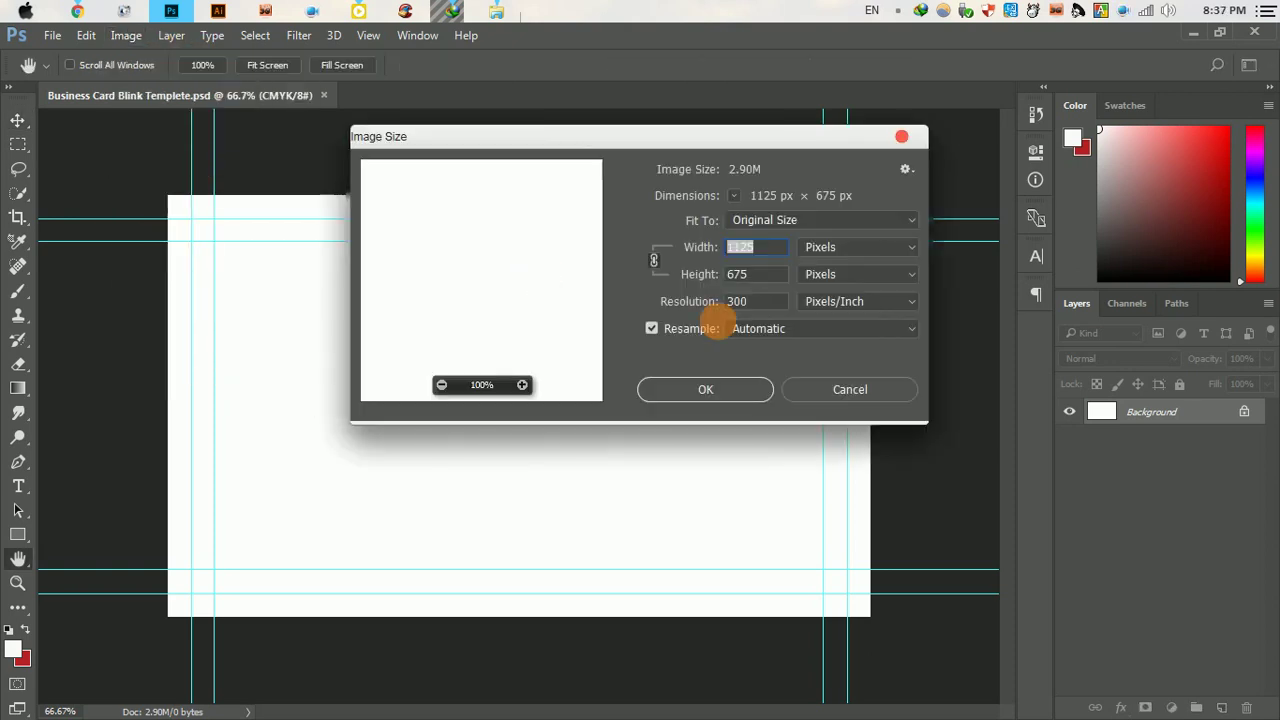
click(815, 250)
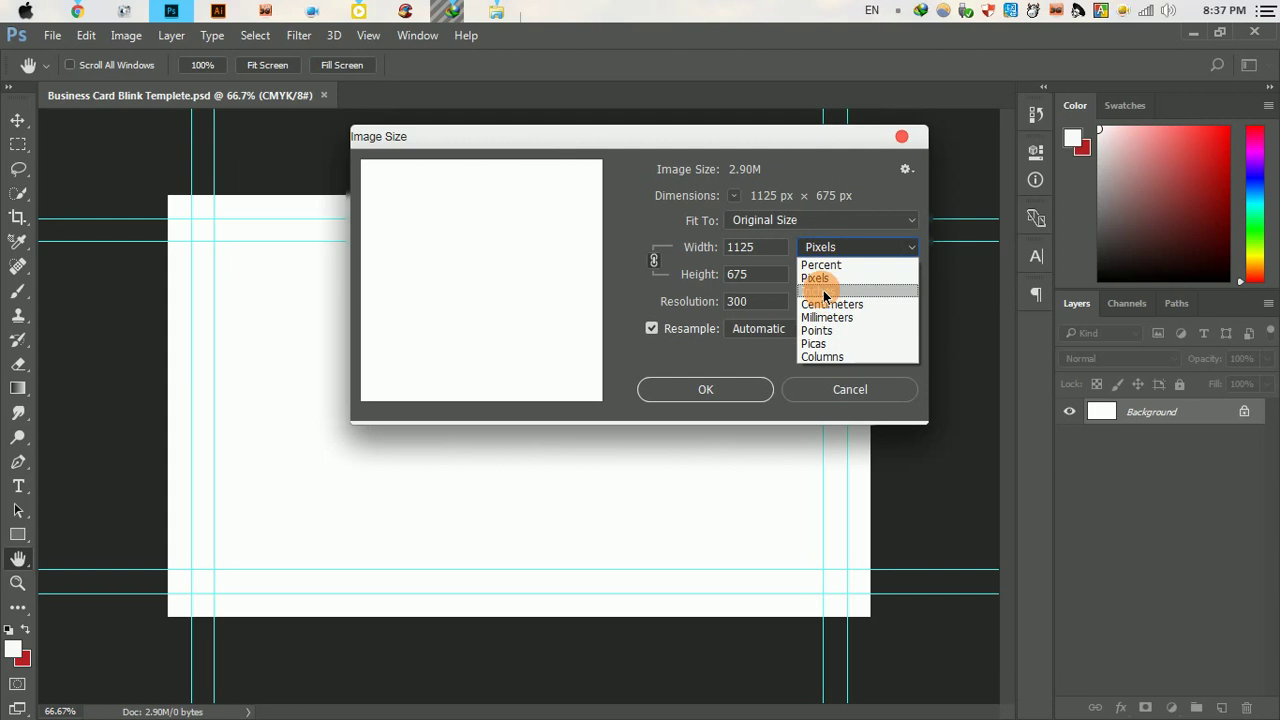
click(824, 292)
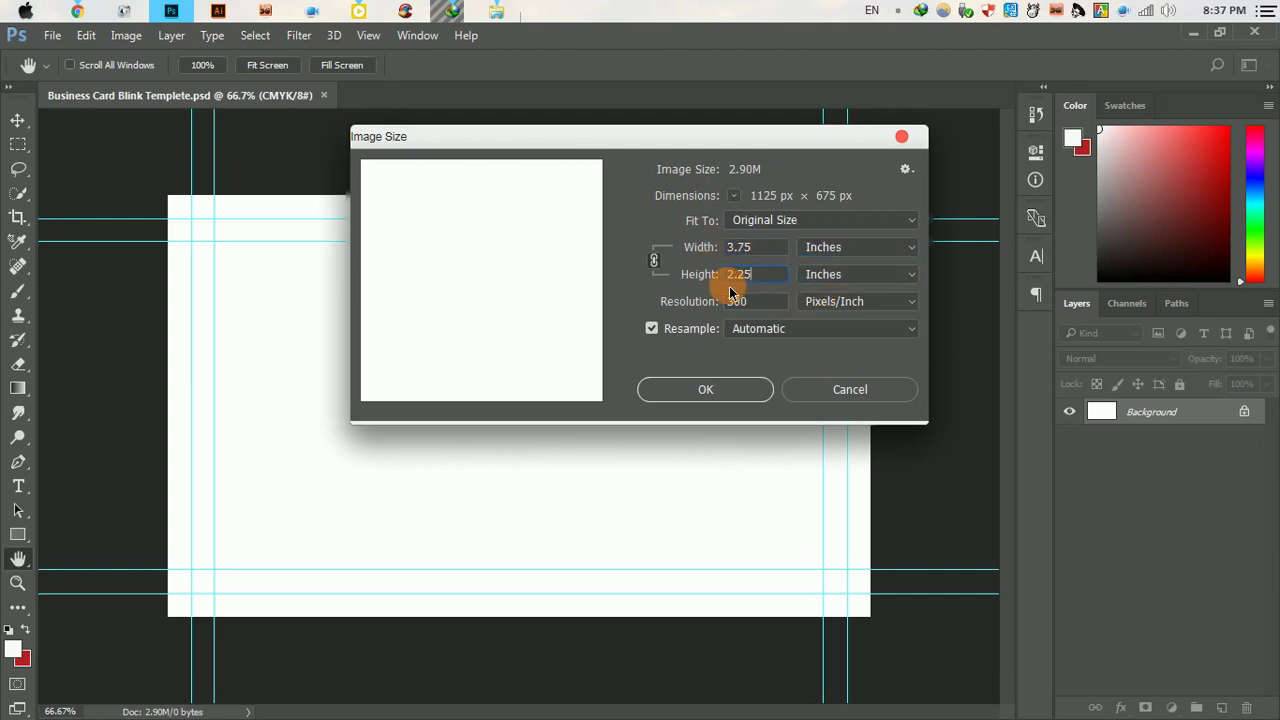
click(705, 389)
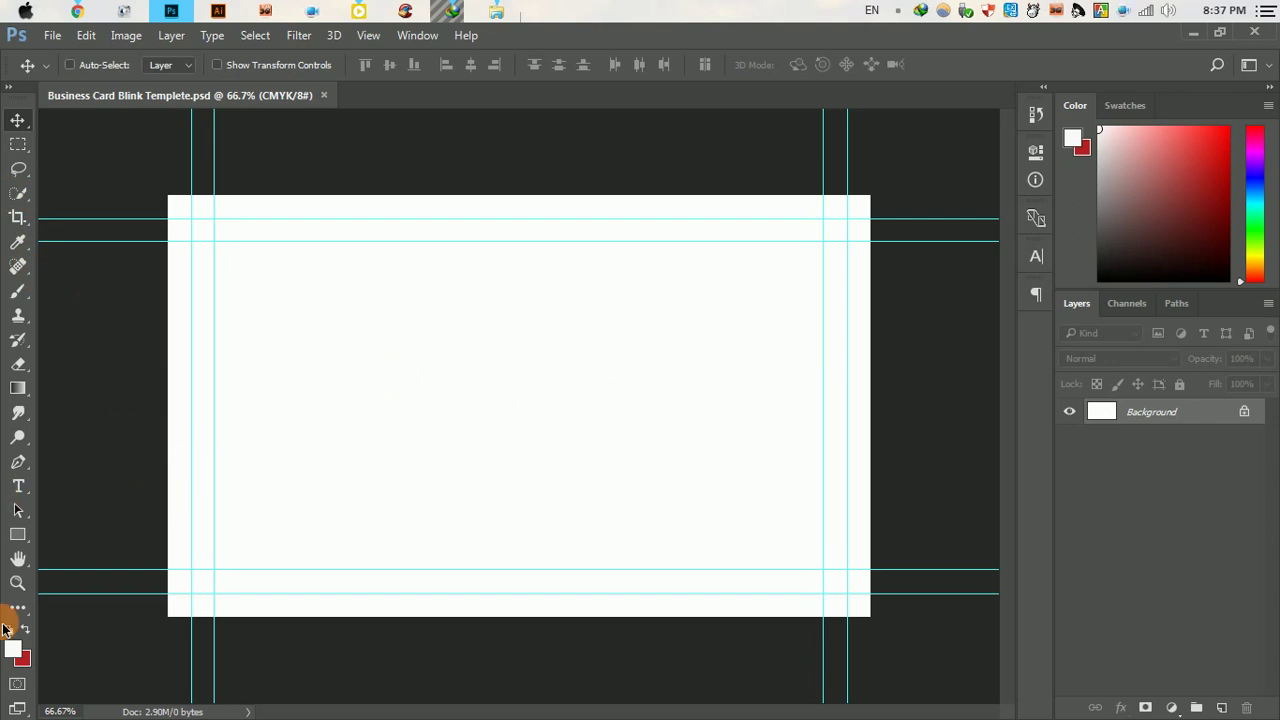
Step: Rotate the canvas 90° clockwise into portrait and zoom out to see it
click(126, 35)
mouse_move(160, 199)
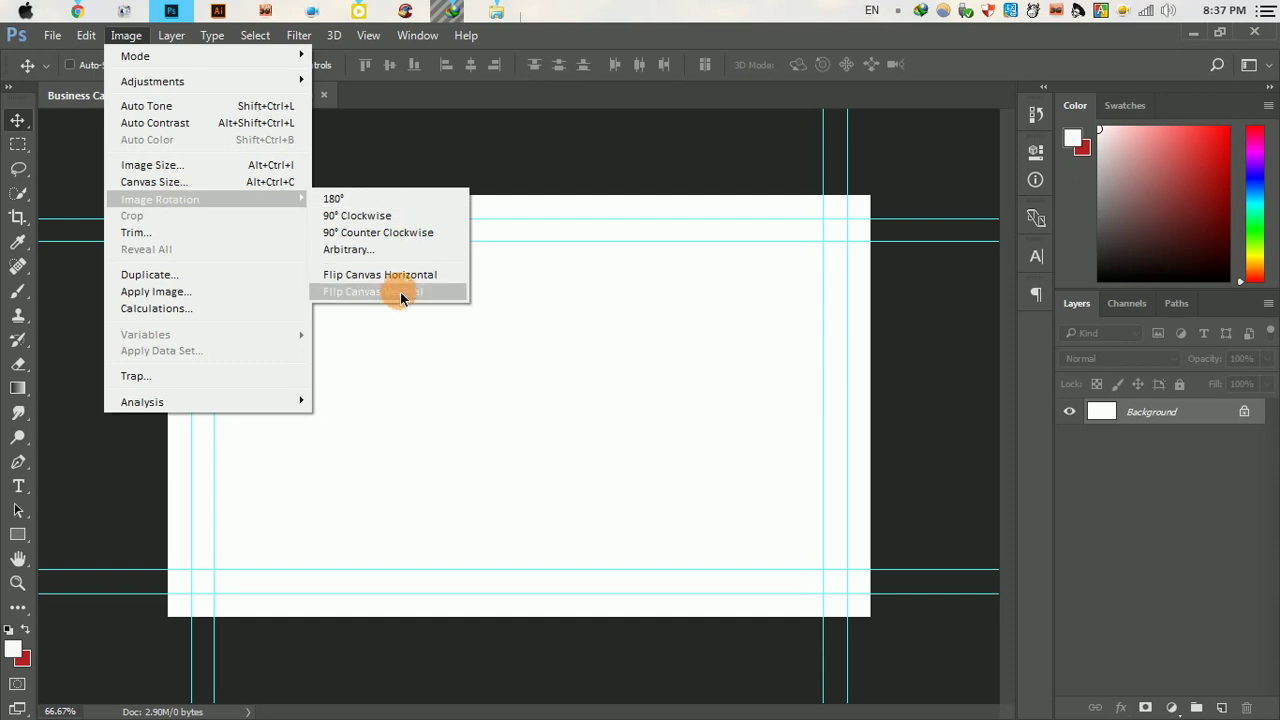
click(358, 218)
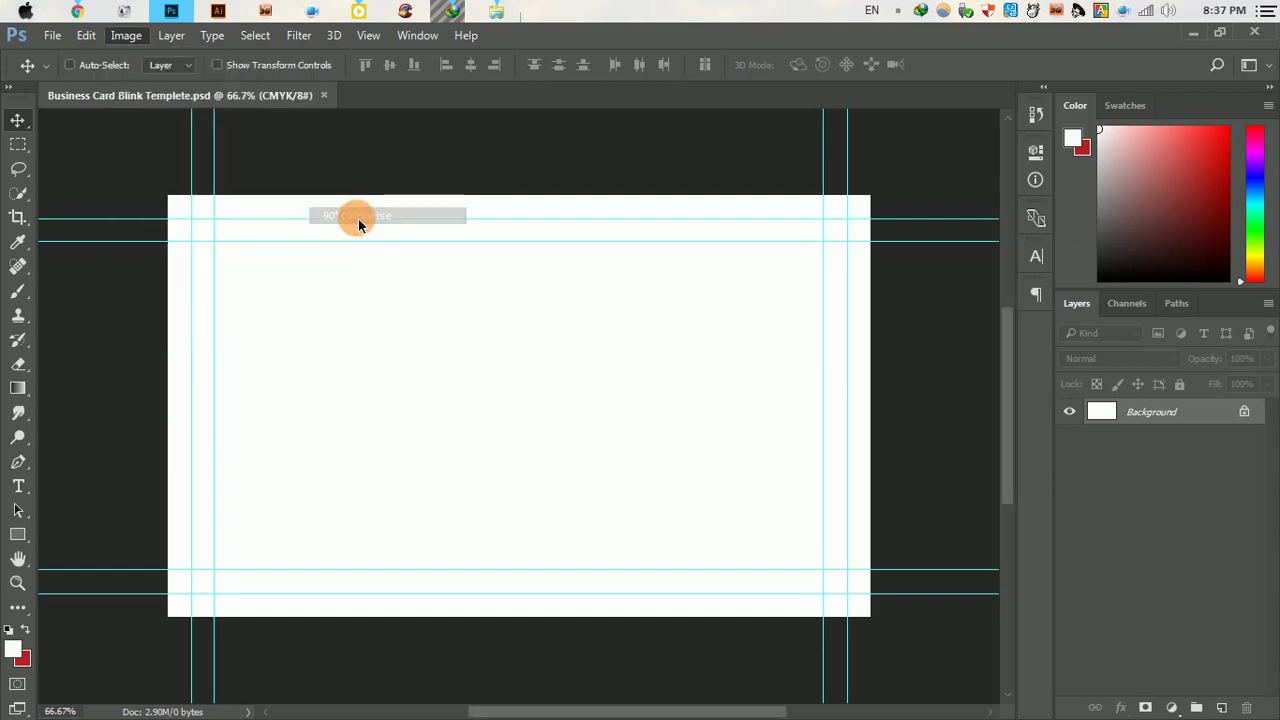
alt+click(466, 266)
click(781, 358)
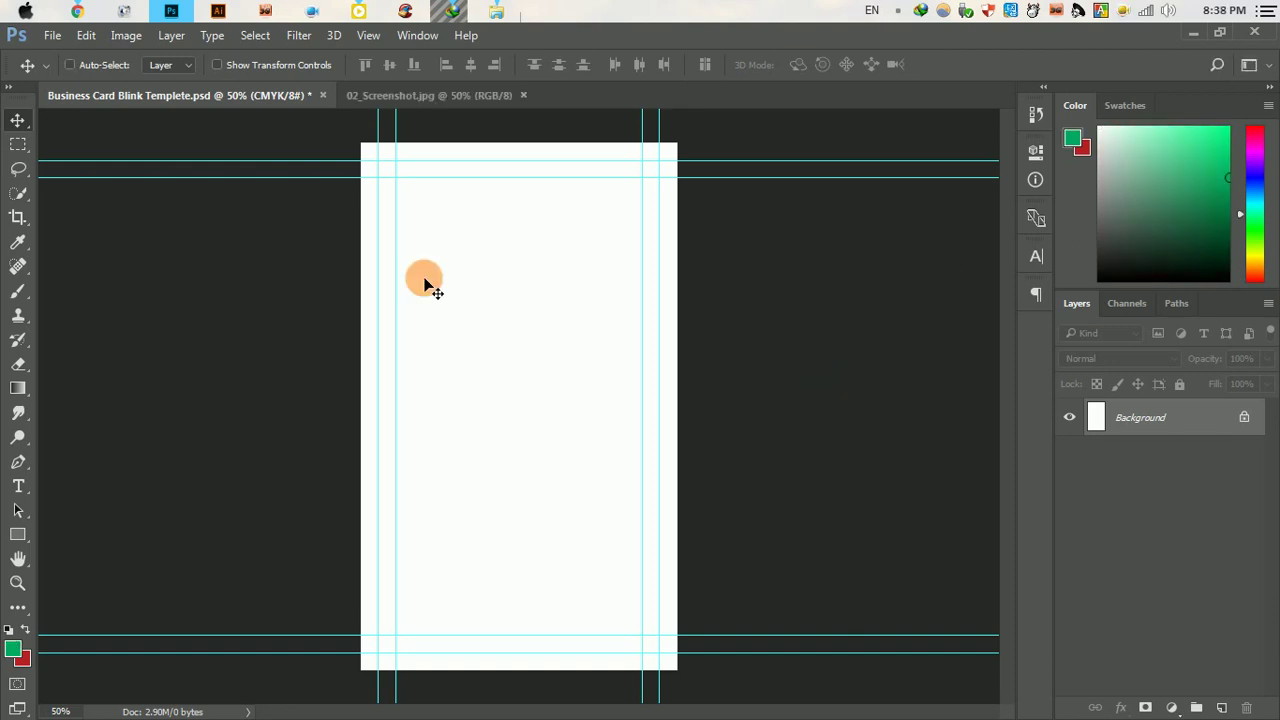
click(18, 534)
Step: Remove a stray small rectangle accidentally drawn beside the card
click(60, 531)
drag(104, 507, 112, 513)
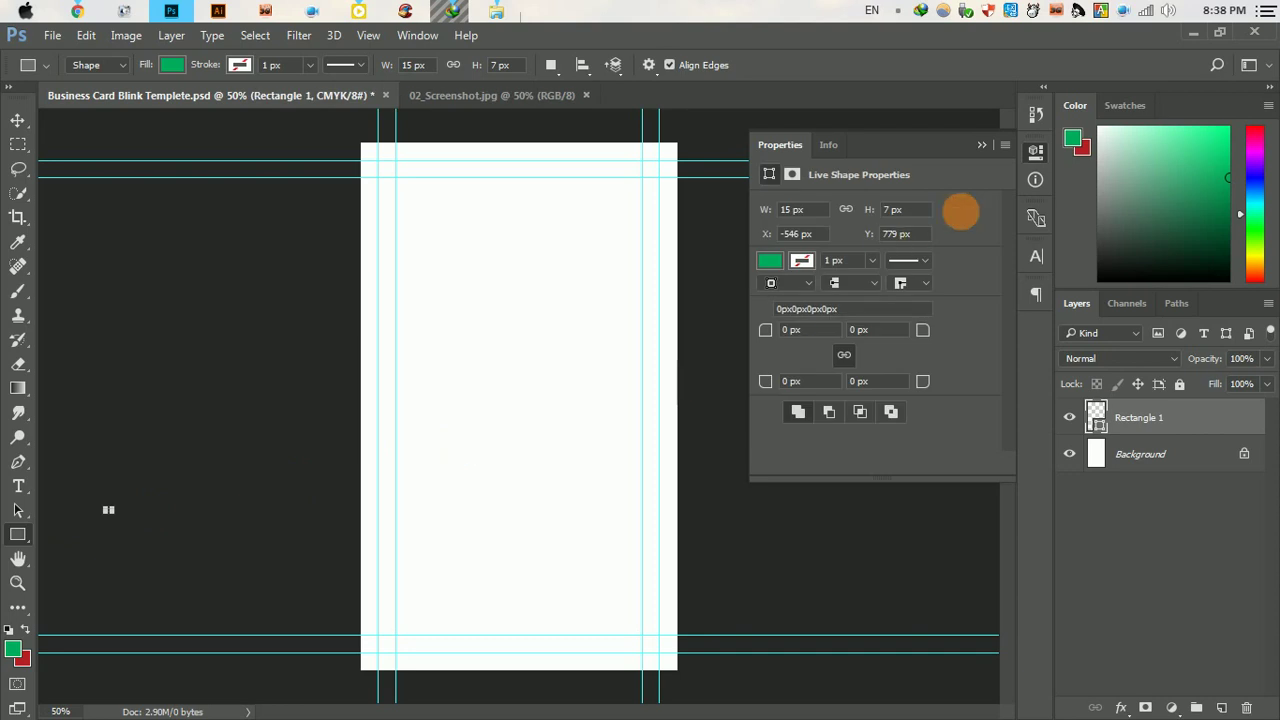
click(981, 144)
key(Delete)
Step: Draw a 701 × 488 px rectangle from the card's top-left corner over its upper area
right_click(18, 534)
click(100, 531)
drag(361, 144, 690, 370)
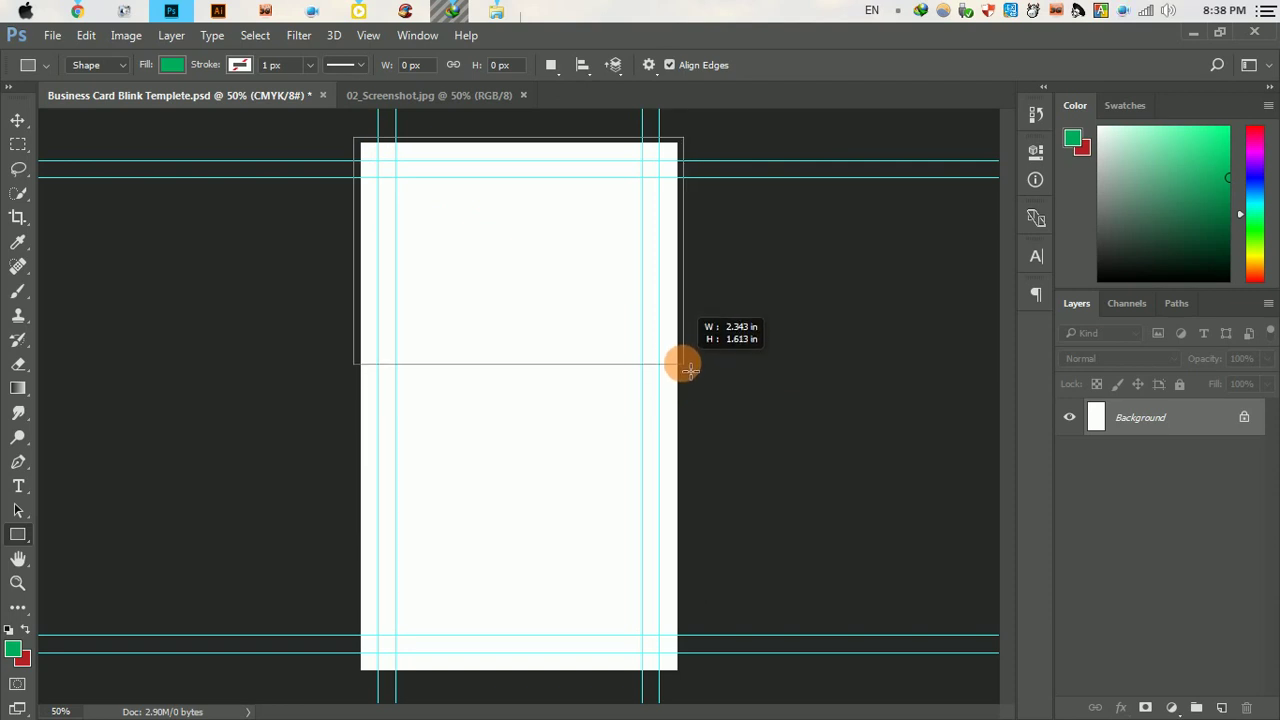
drag(690, 370, 681, 365)
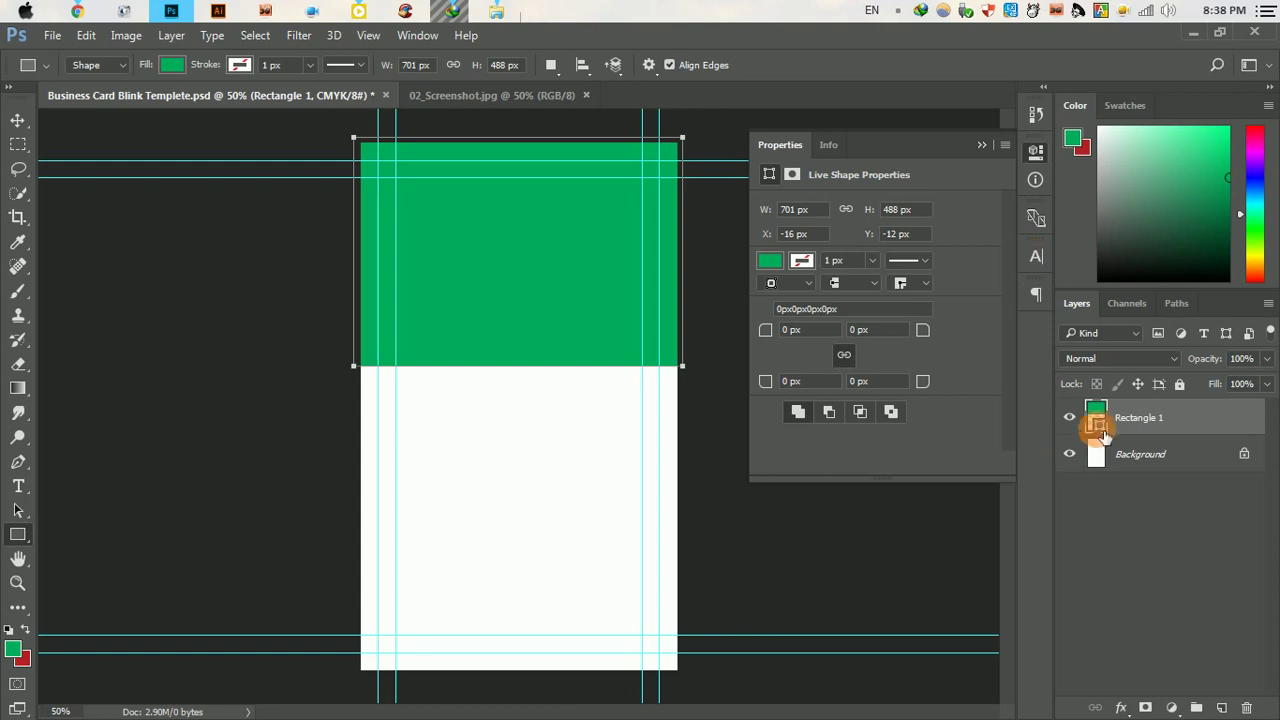
double_click(1097, 418)
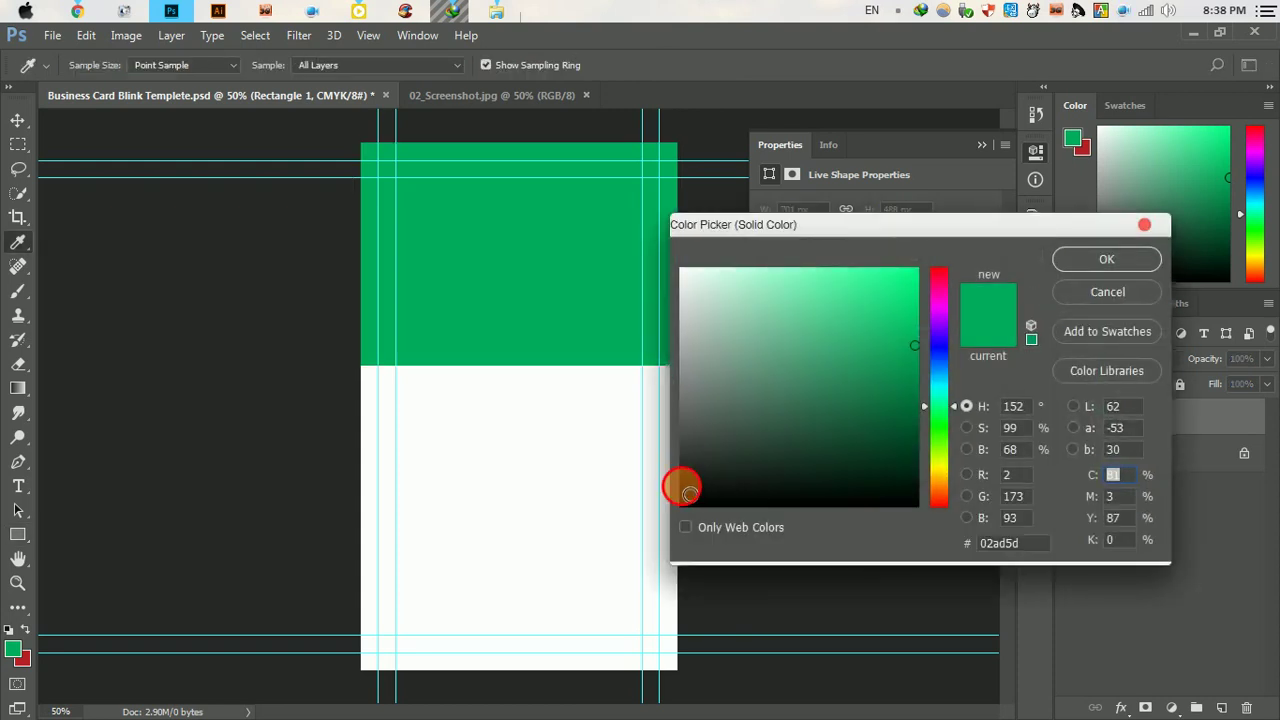
Step: Fill the top rectangle with near-black dark green #0c1914
click(682, 486)
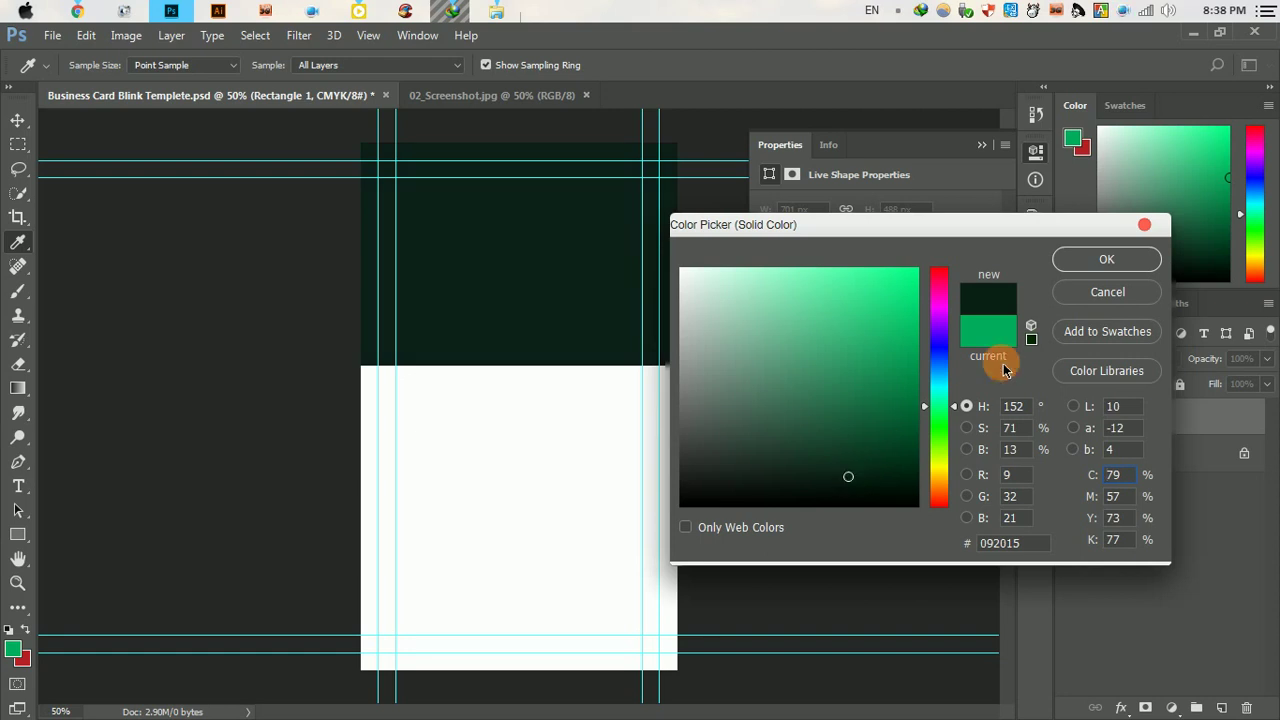
click(1088, 259)
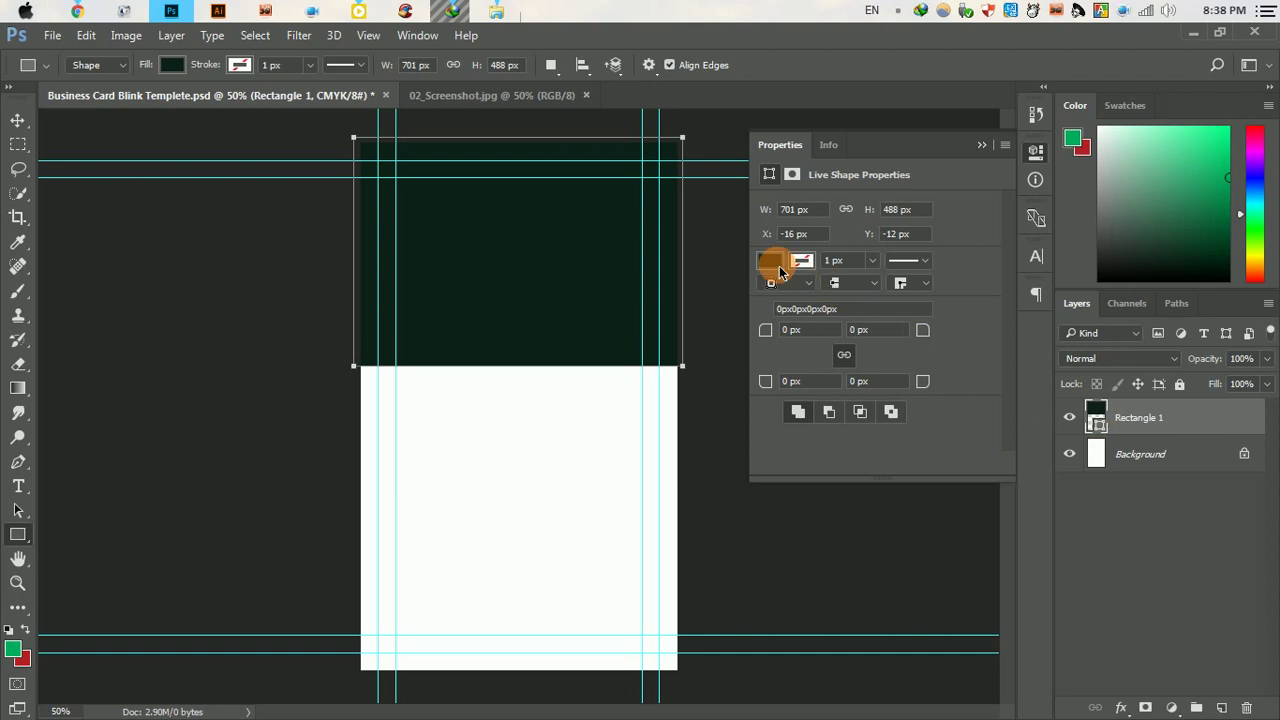
double_click(1097, 415)
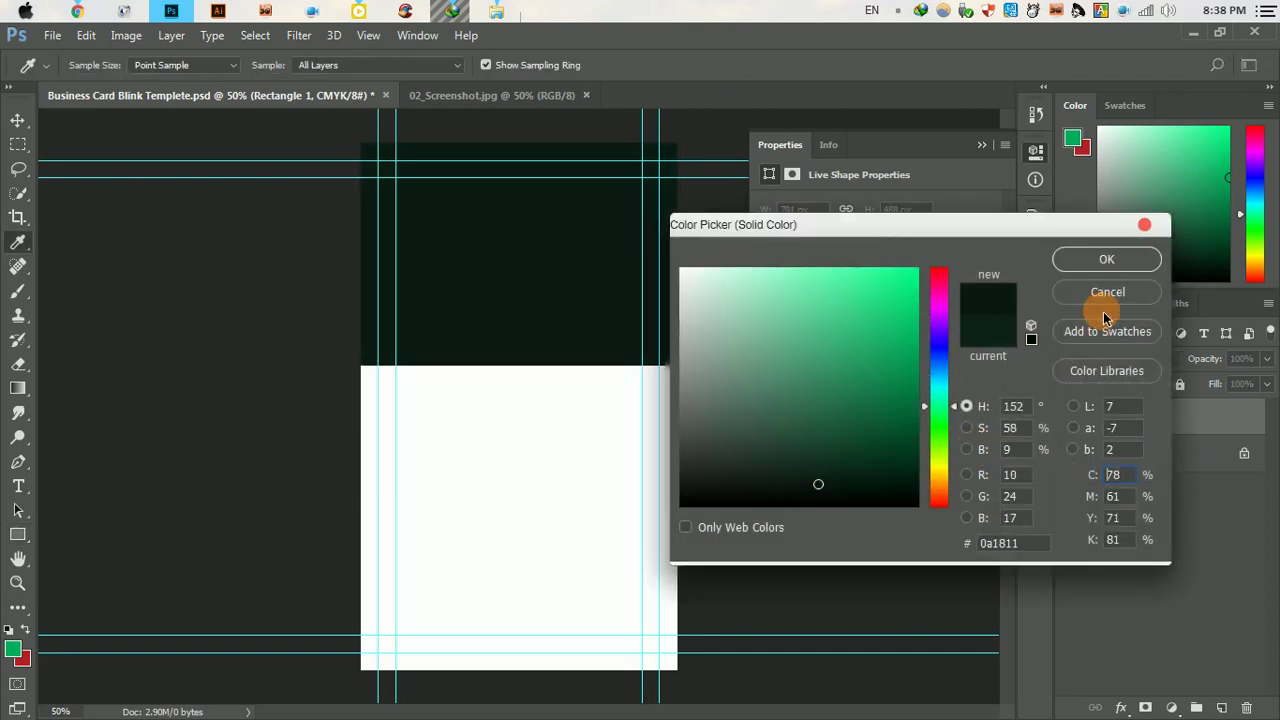
click(1112, 259)
click(979, 145)
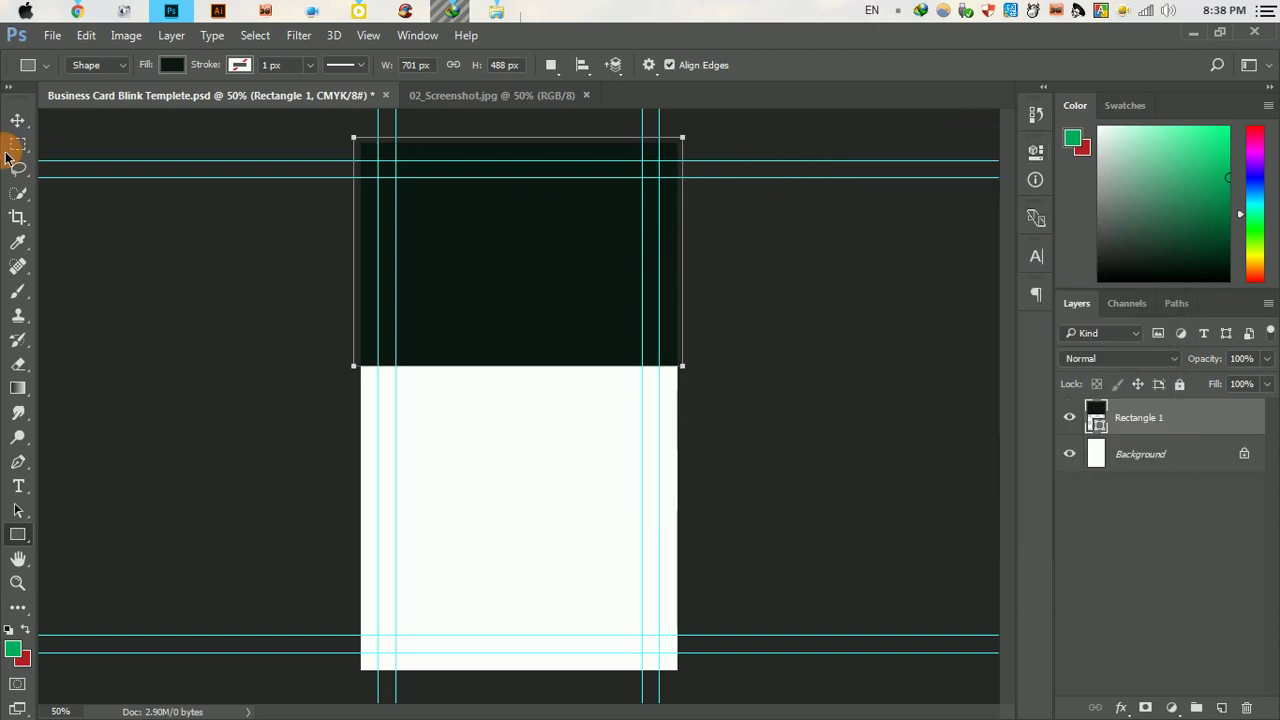
click(14, 121)
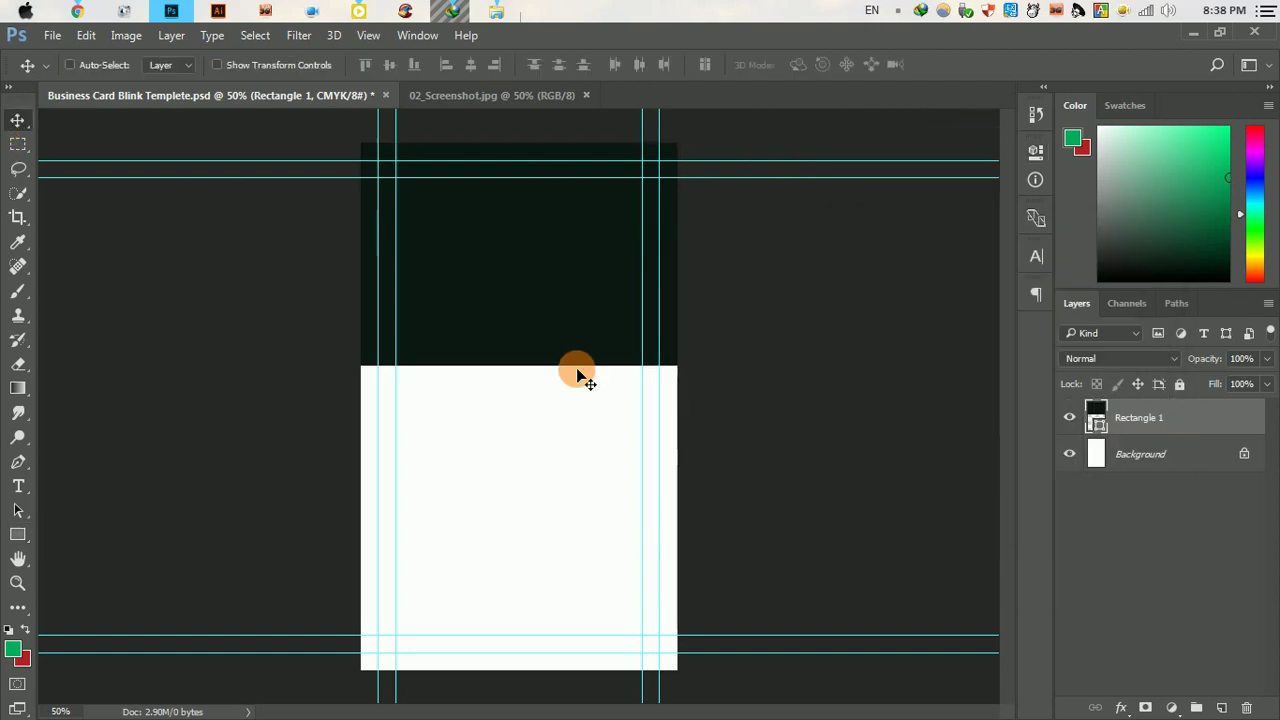
double_click(1100, 417)
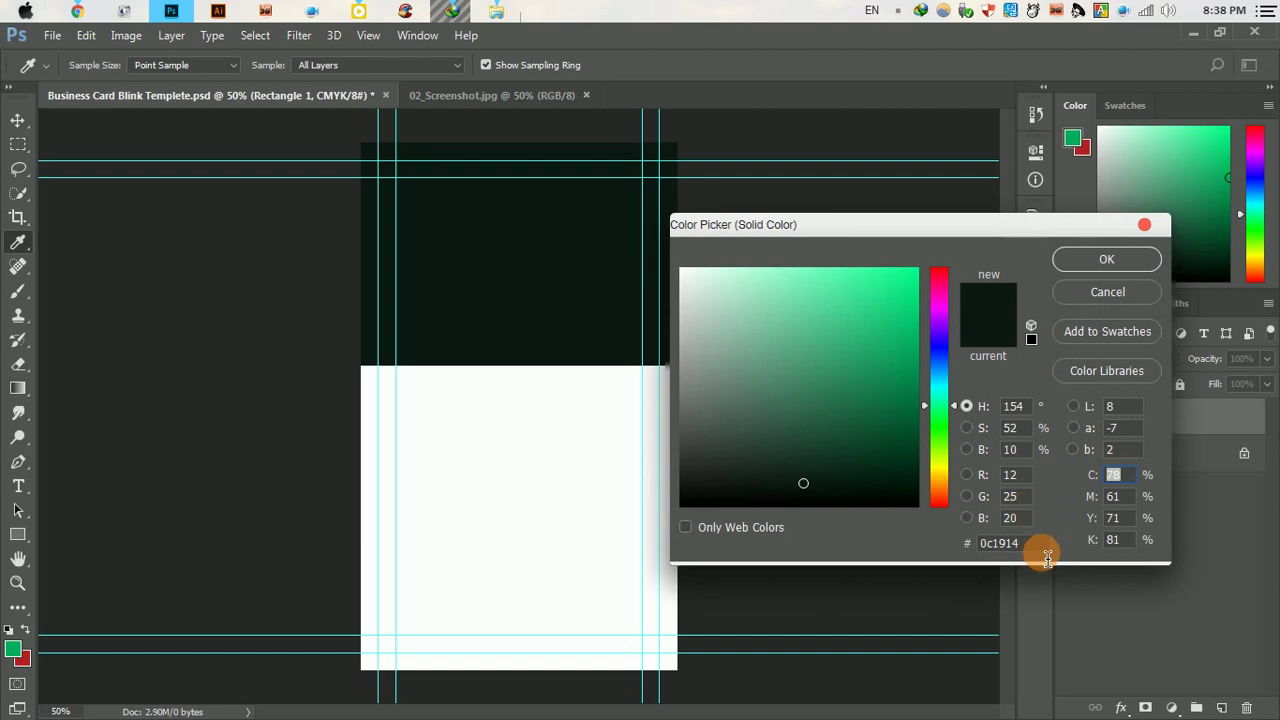
click(1107, 259)
text(BG 1)
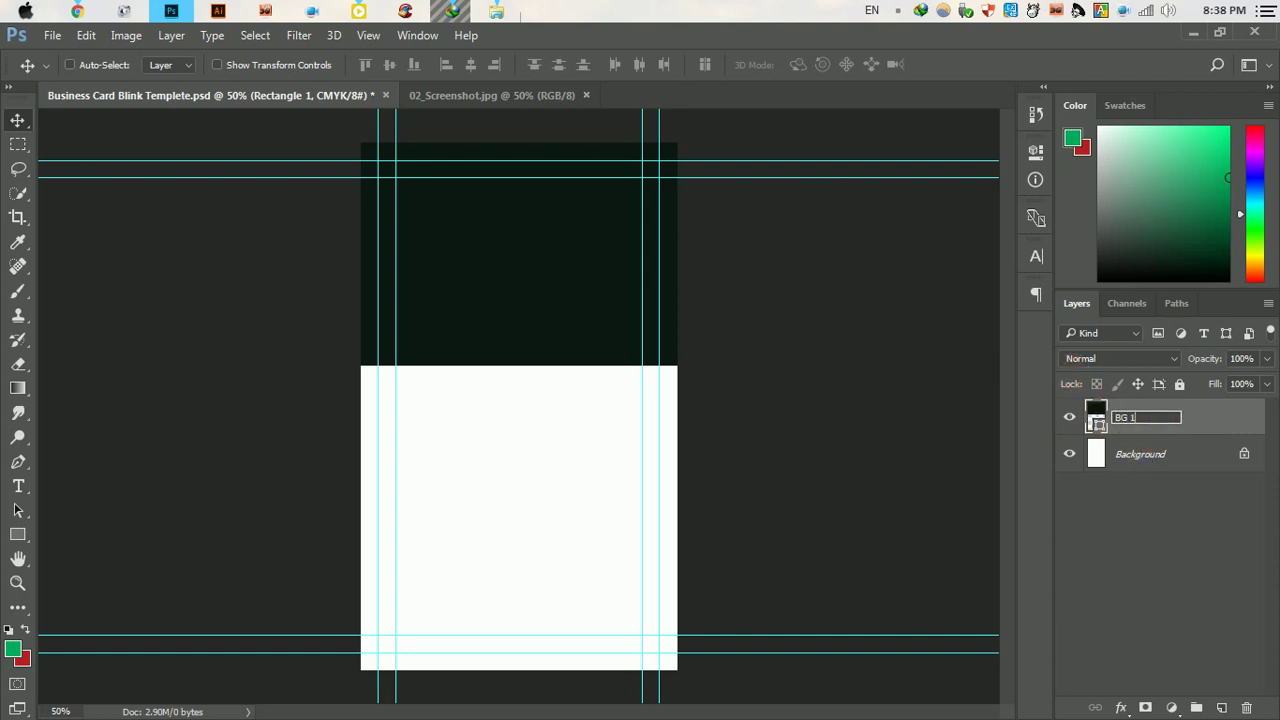
Step: Rename the top rectangle's layer to BG 1
key(Return)
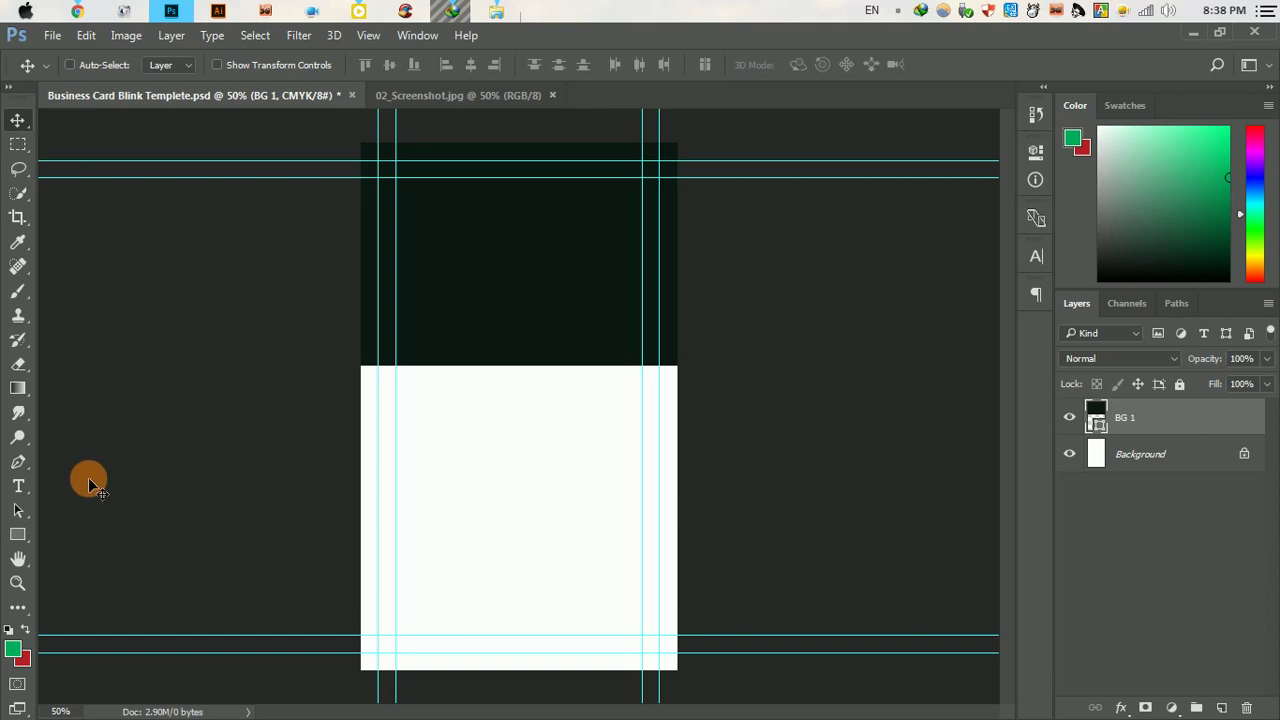
click(18, 534)
click(100, 534)
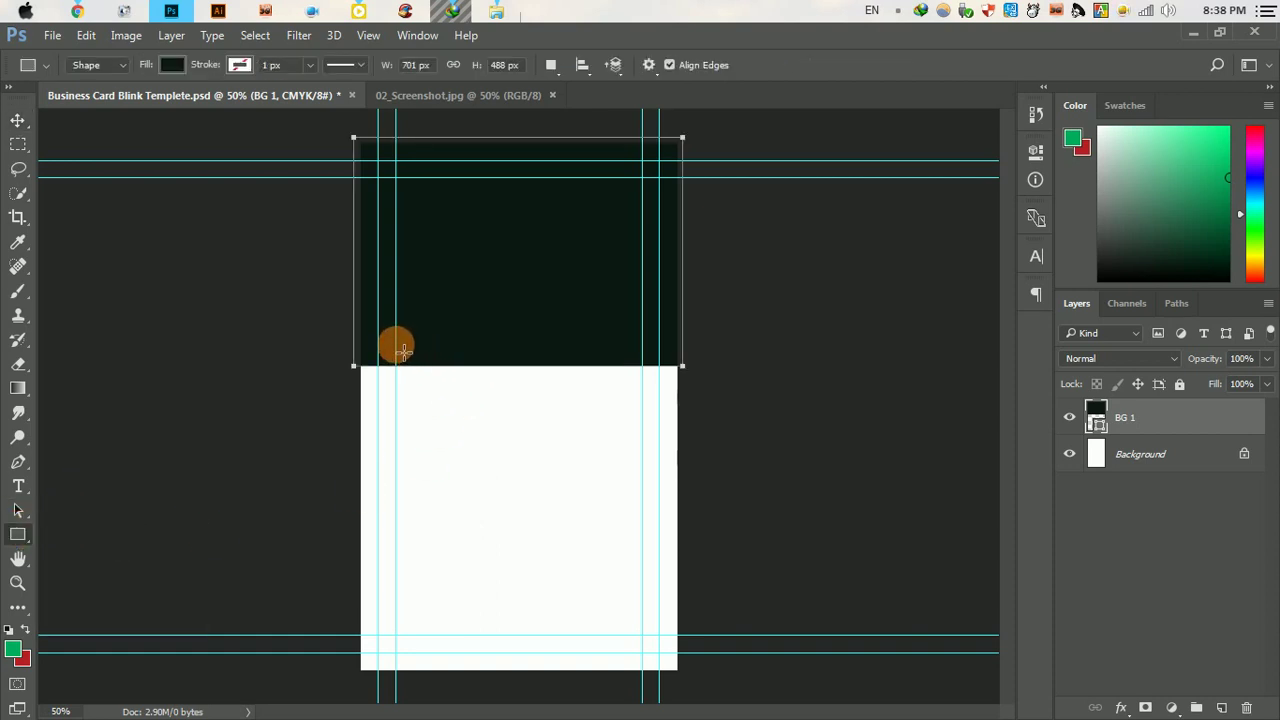
Step: Draw a 525 × 109 px band across the dark block's bottom edge, filled green #00ad5d
drag(403, 351, 650, 402)
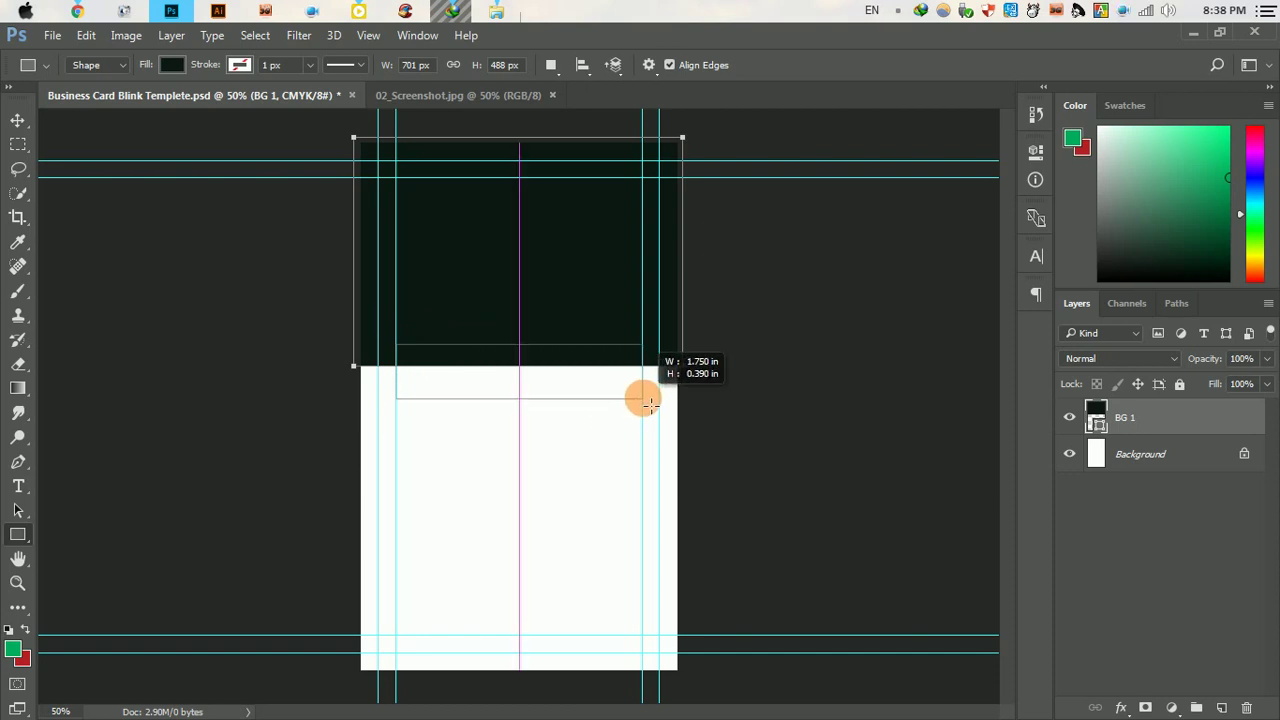
drag(650, 402, 642, 395)
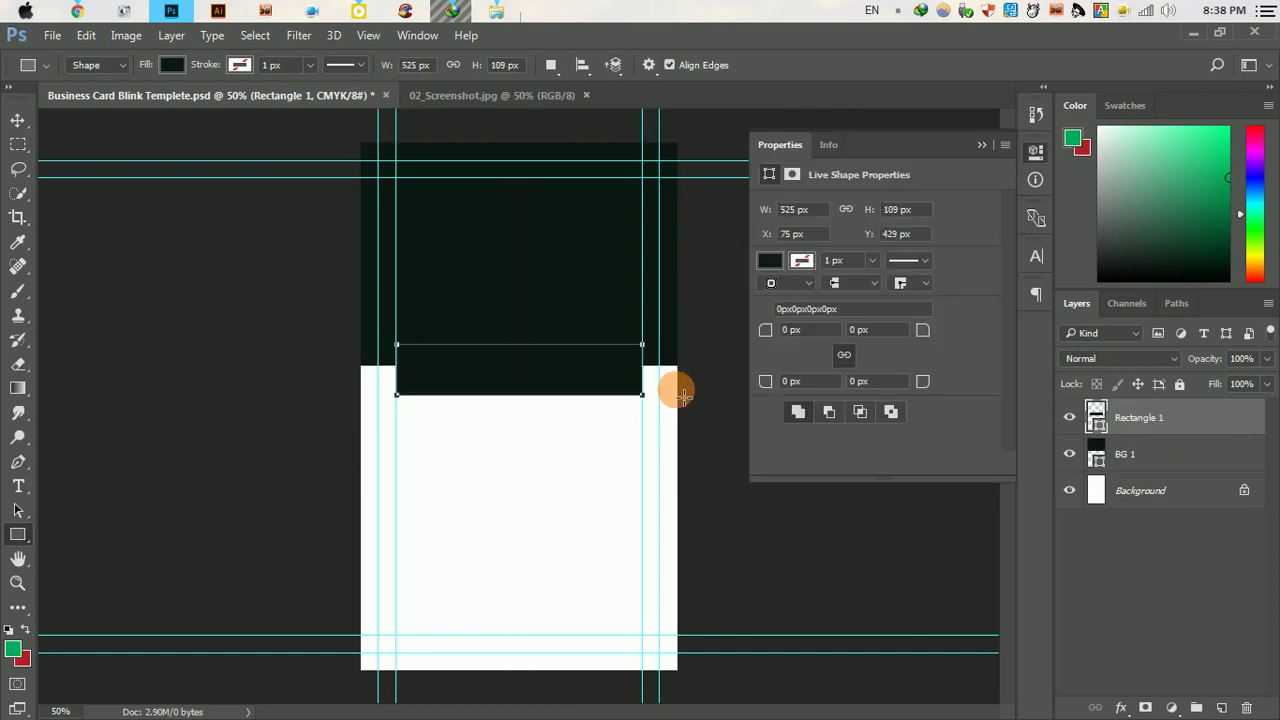
double_click(1096, 418)
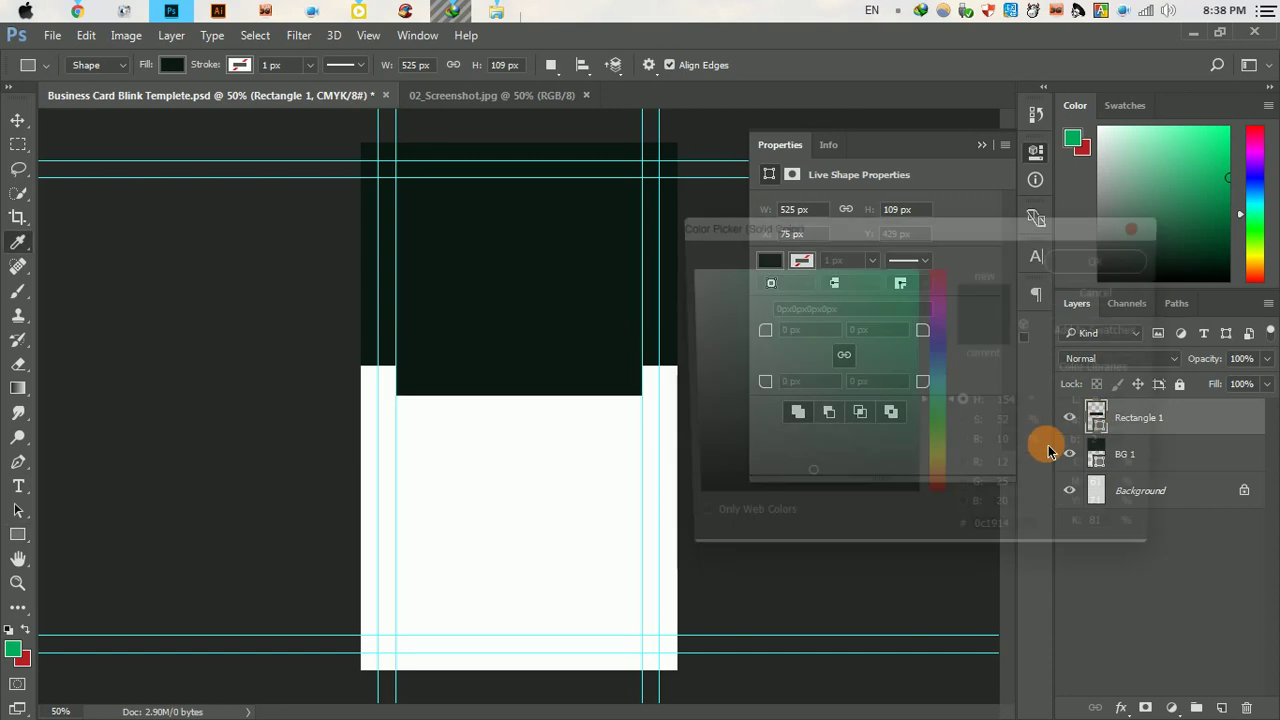
click(17, 650)
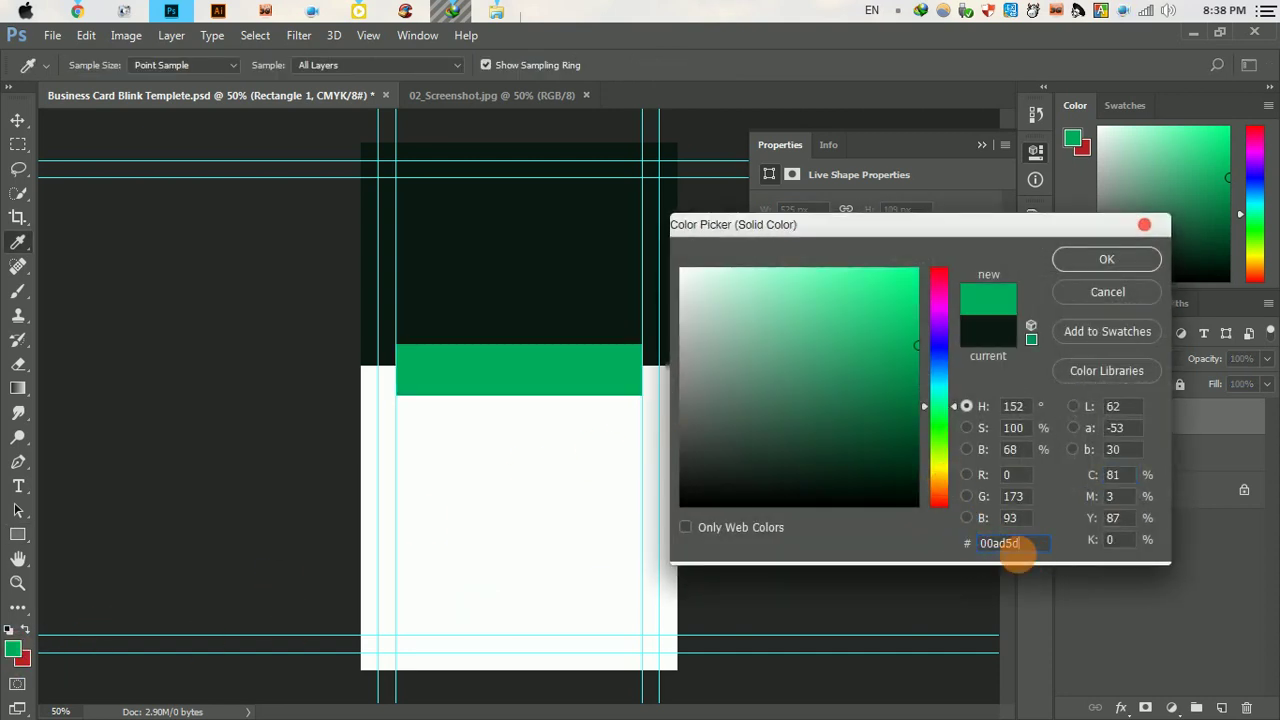
click(1076, 268)
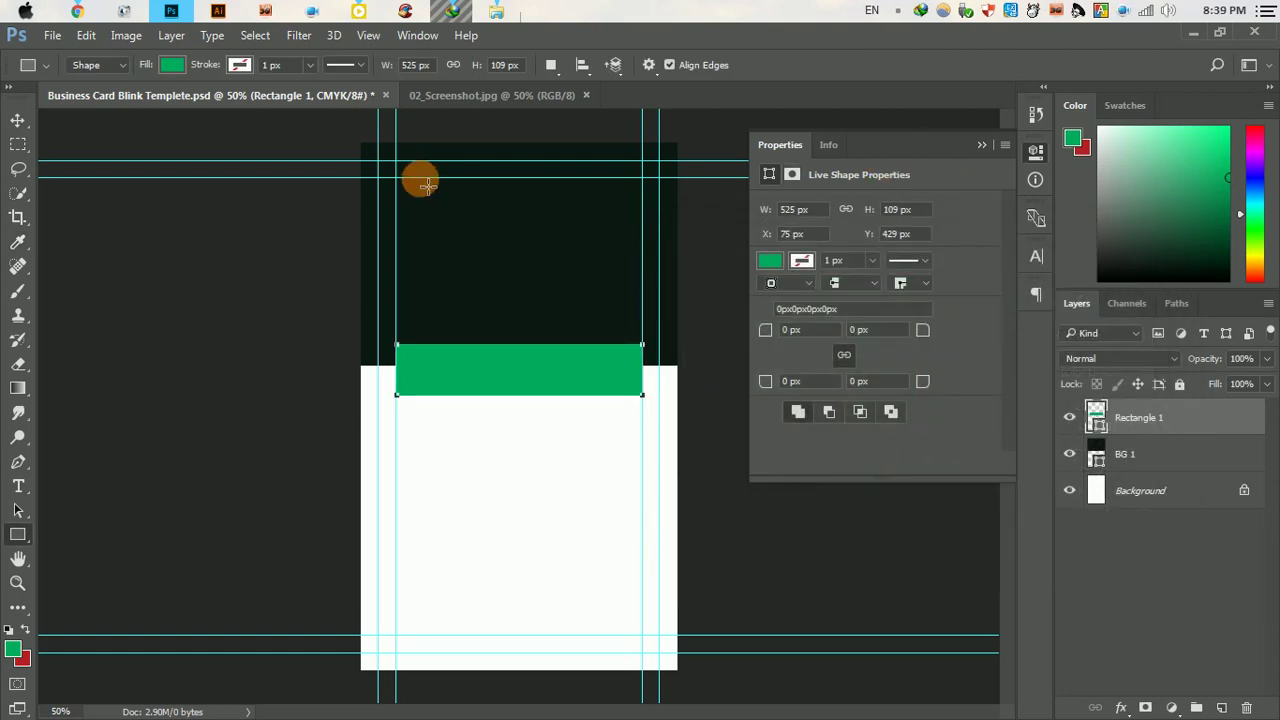
click(86, 35)
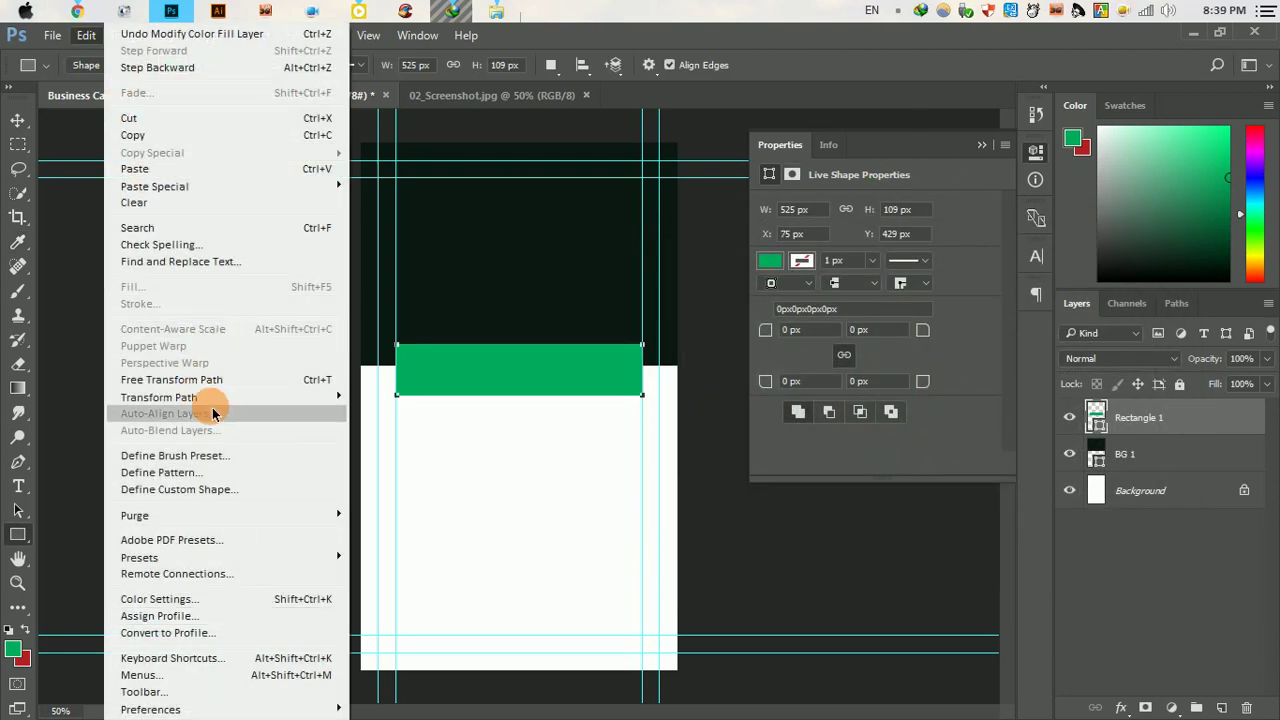
Step: Try skewing the green band, then cancel the skew to restore the rectangle
click(217, 385)
right_click(609, 370)
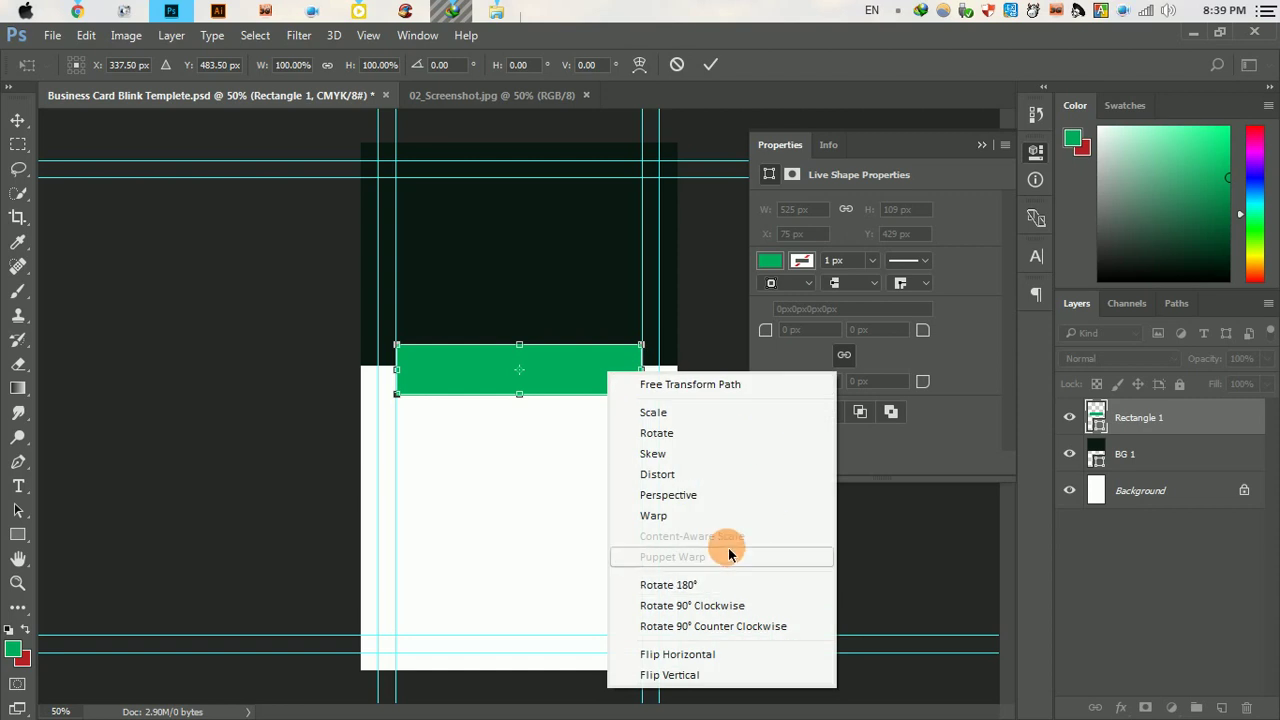
click(710, 466)
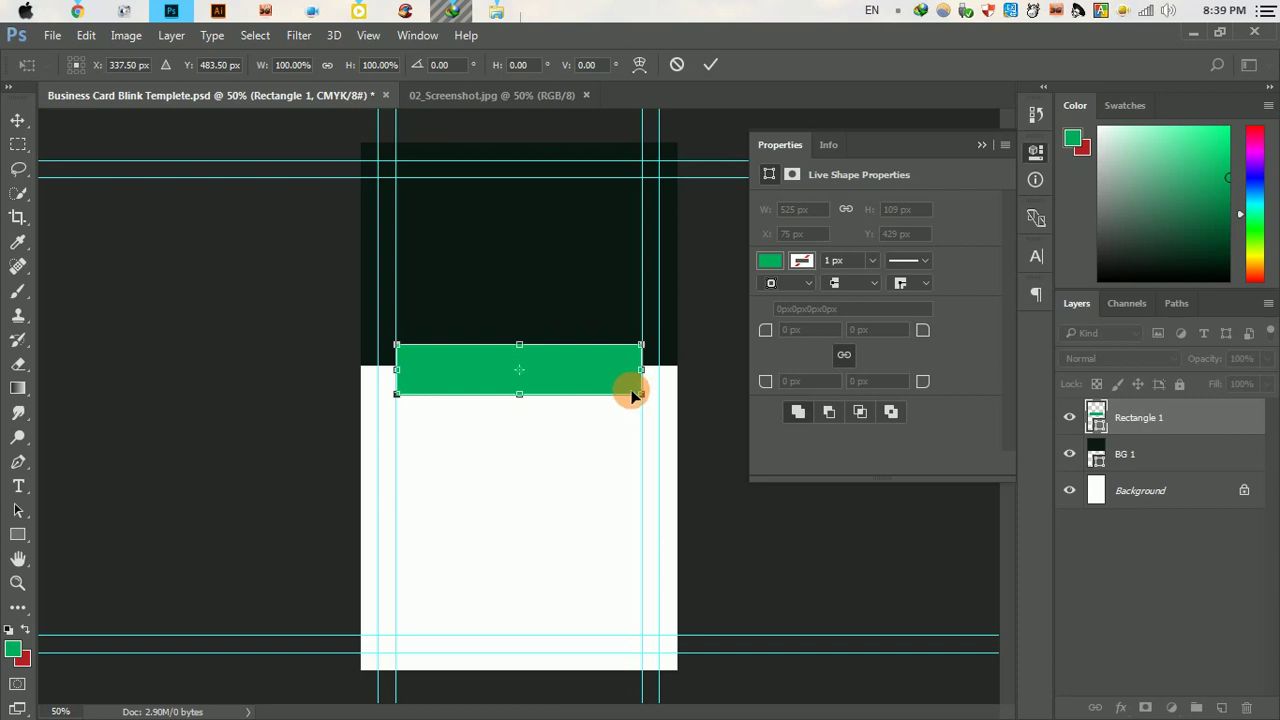
drag(641, 399, 616, 402)
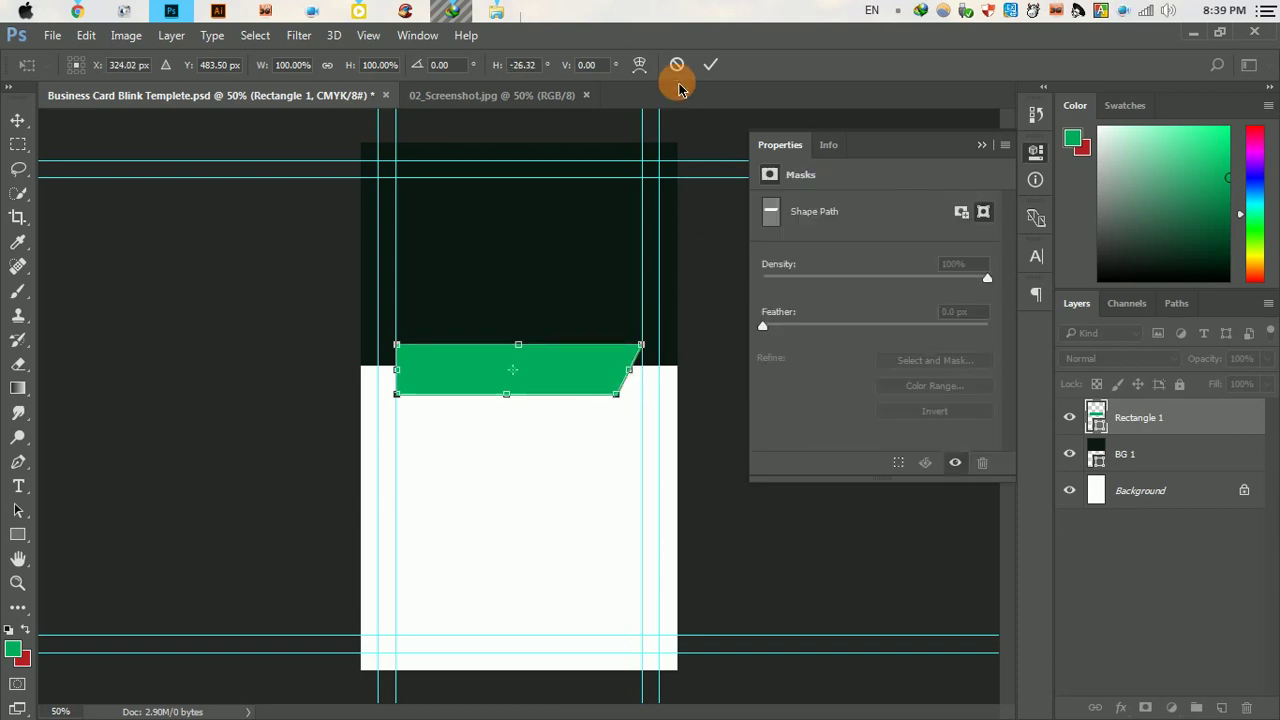
click(677, 67)
Step: Taper the band's bottom corners inward with a Free Transform Path perspective
click(86, 35)
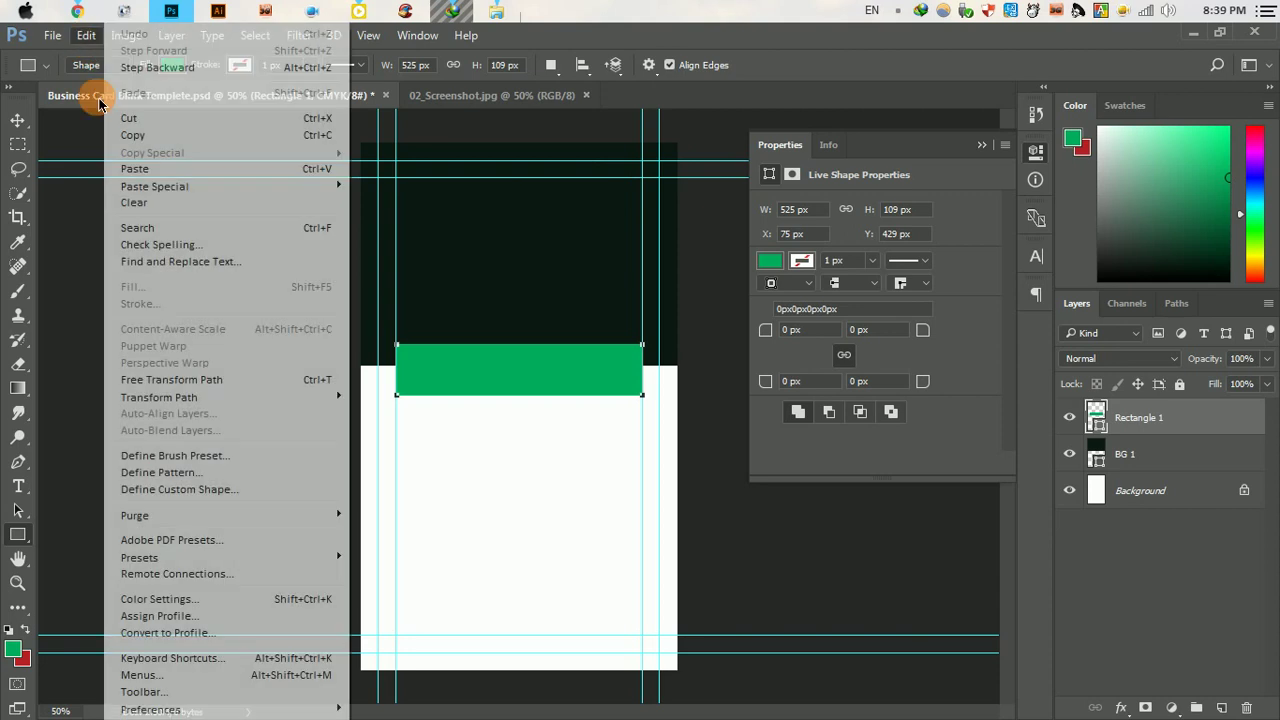
click(200, 379)
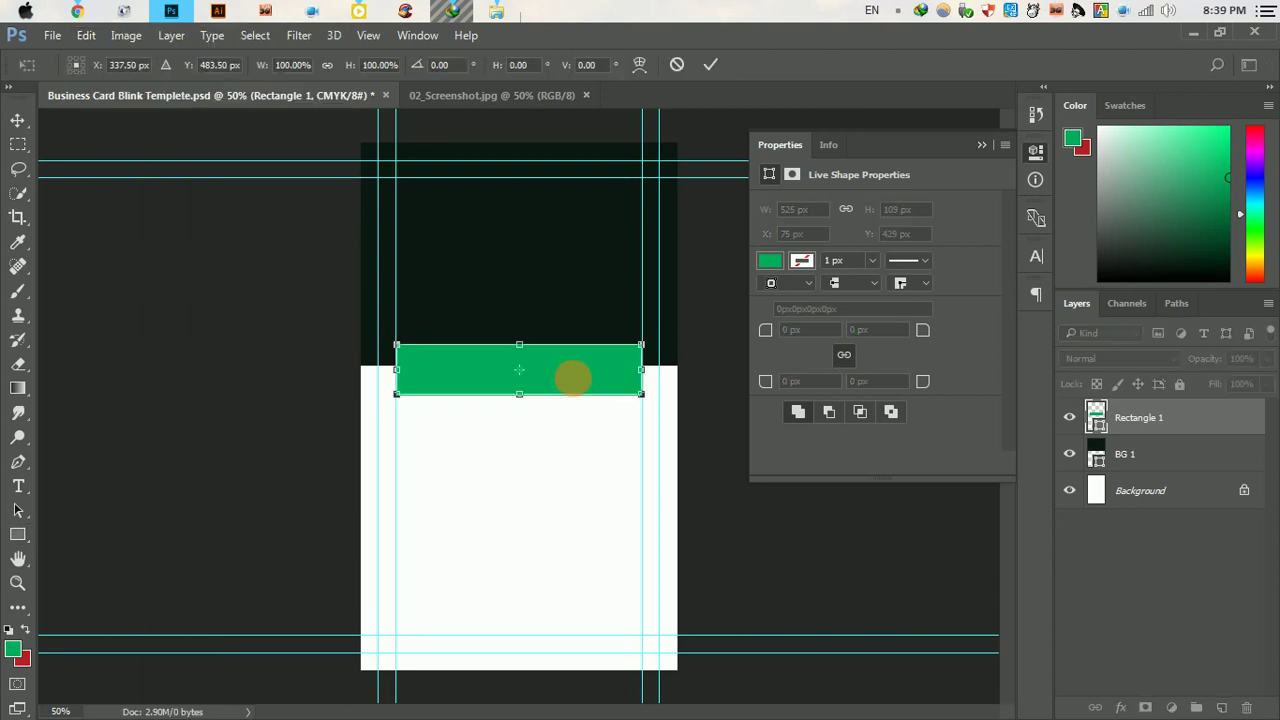
right_click(572, 378)
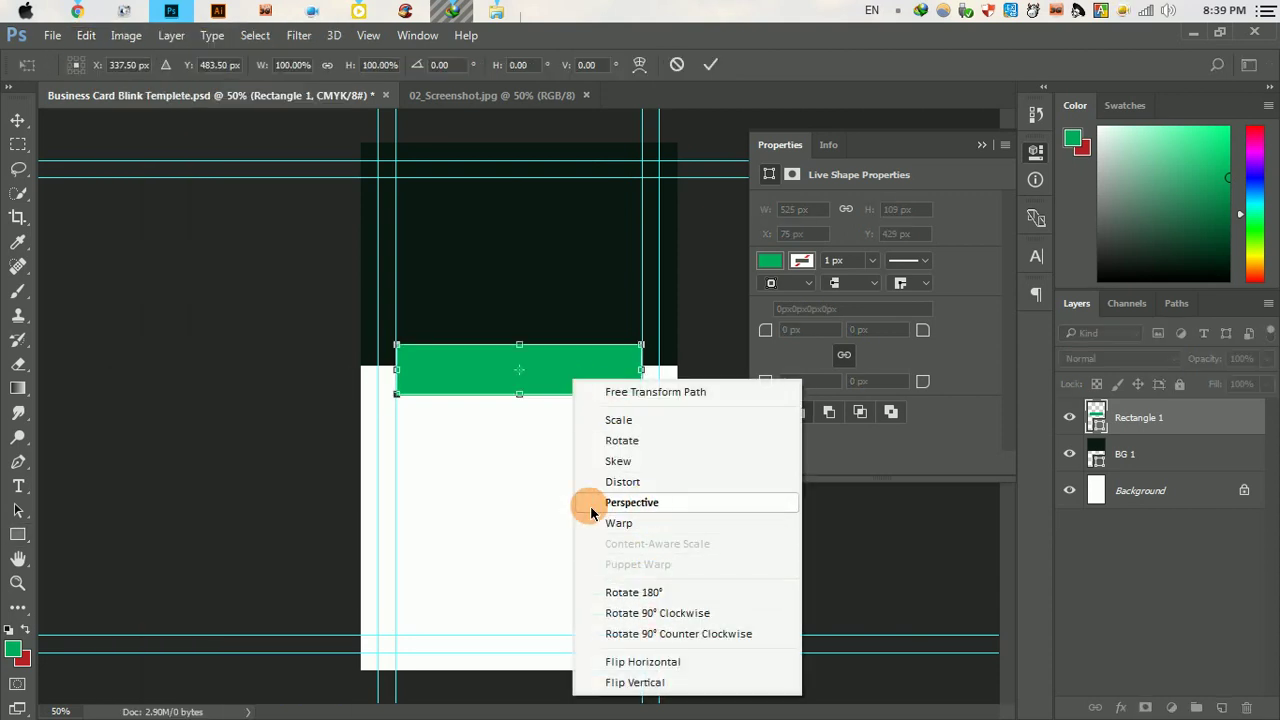
click(682, 507)
drag(645, 400, 630, 402)
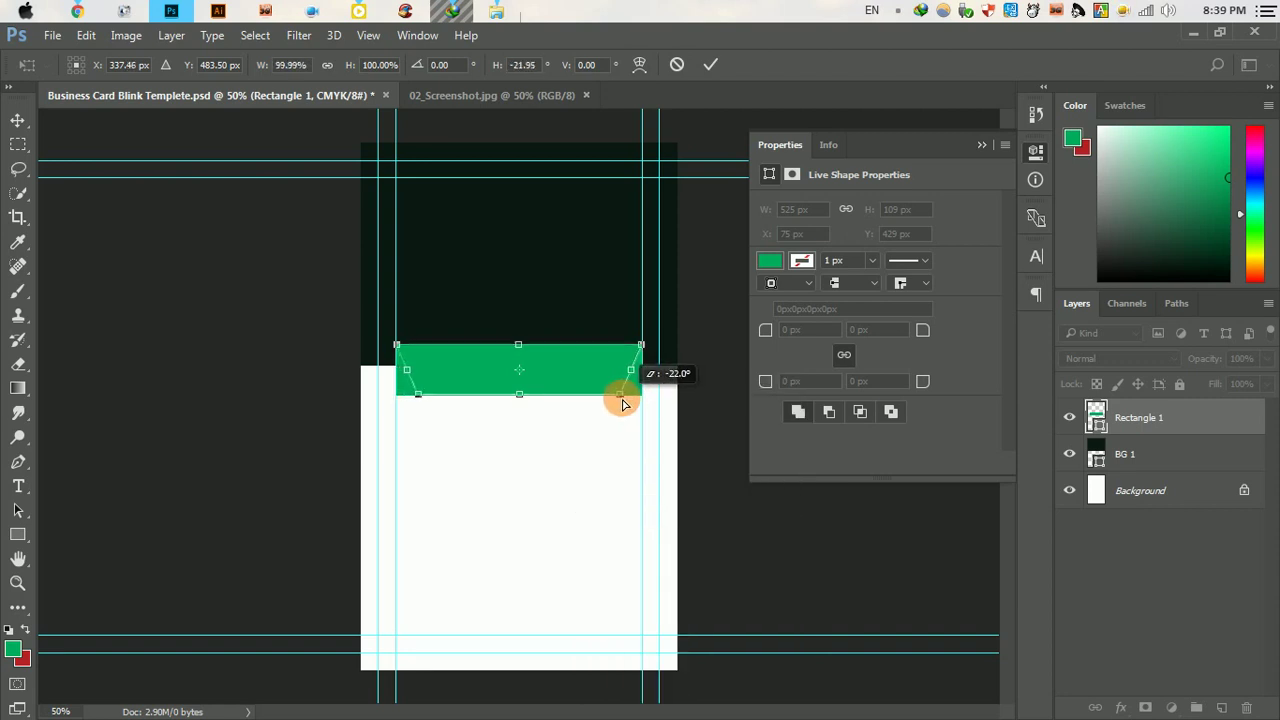
drag(617, 403, 618, 402)
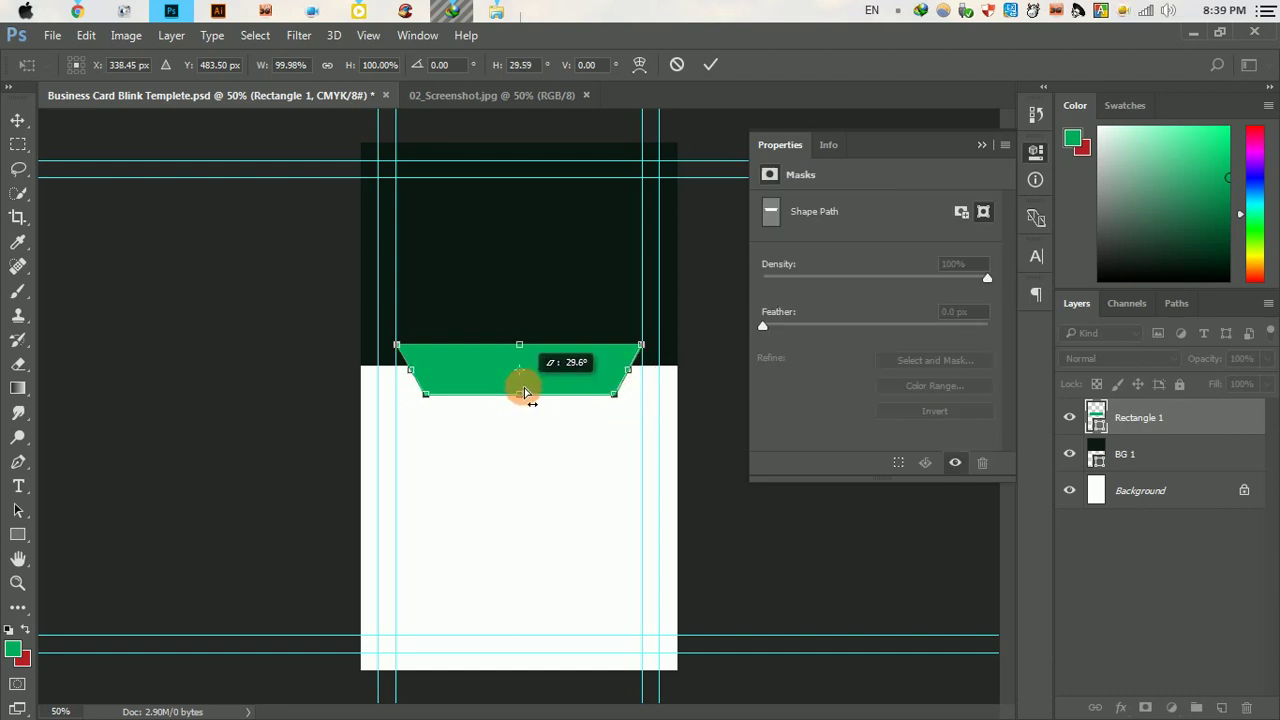
drag(524, 392, 526, 391)
Step: Shorten the trapezoid to about 525 × 89 px with Distort and commit, converting it to a path
right_click(560, 390)
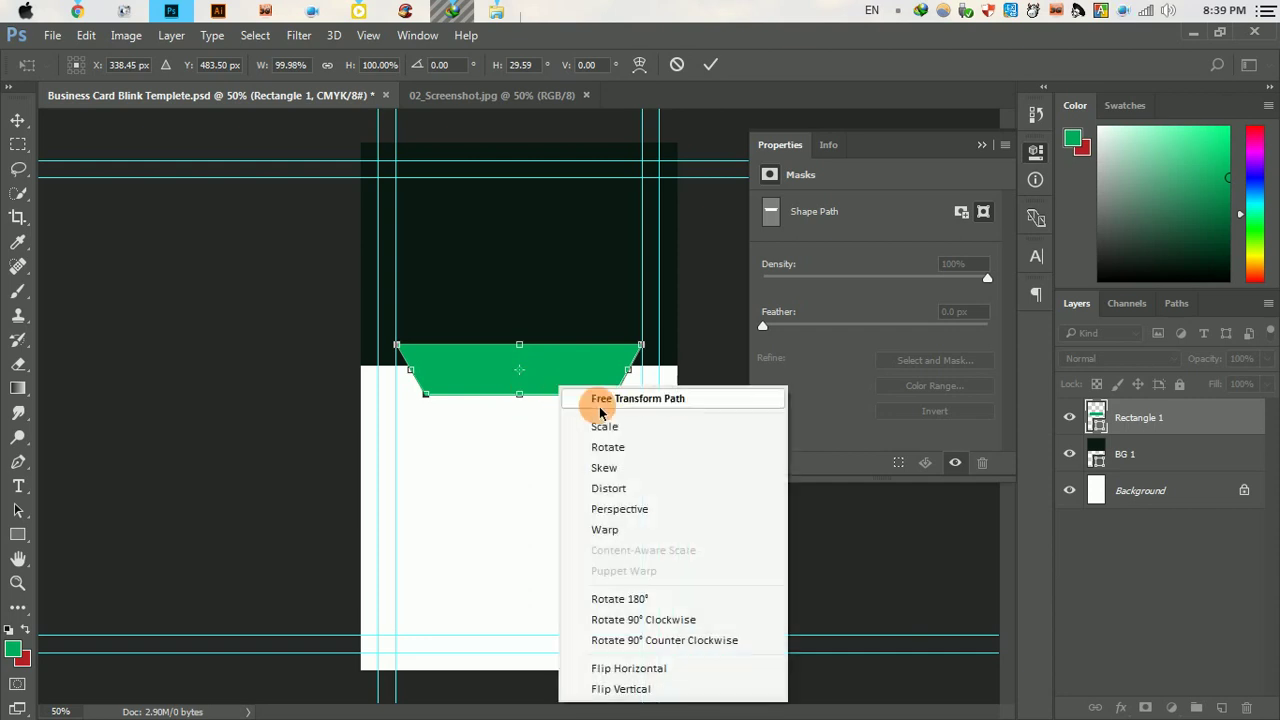
click(609, 487)
drag(523, 397, 524, 386)
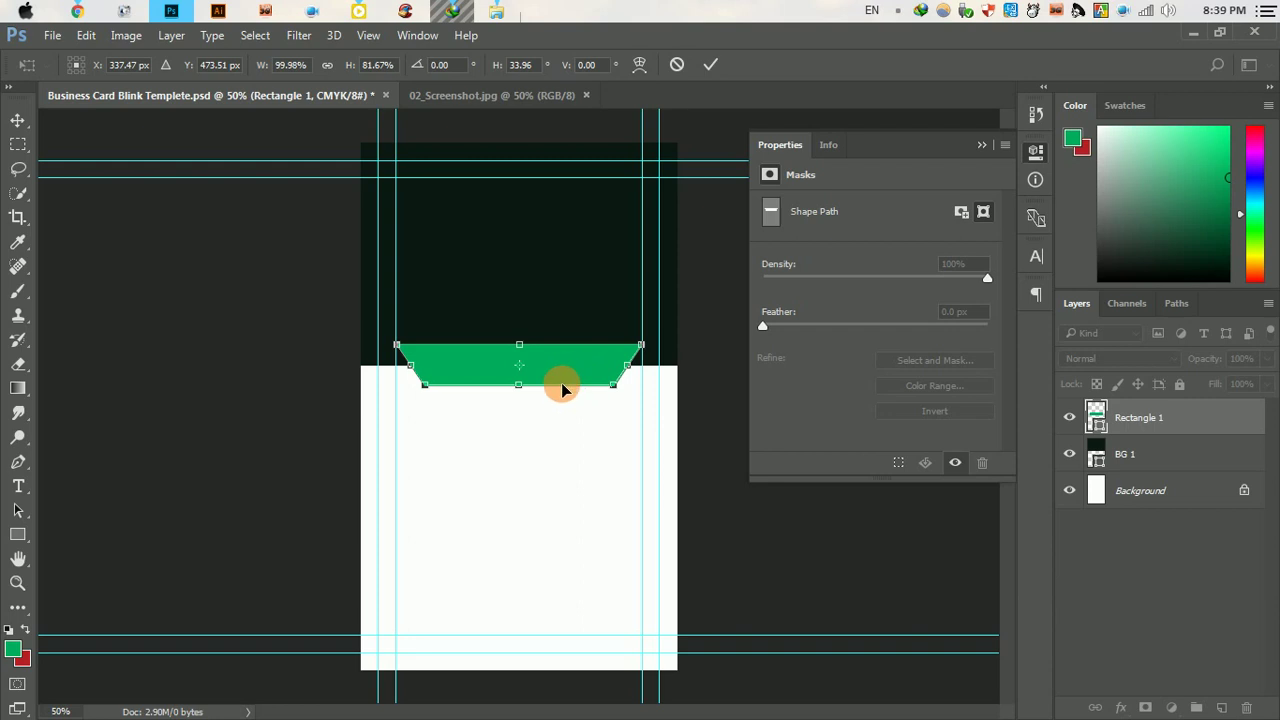
click(710, 64)
click(600, 298)
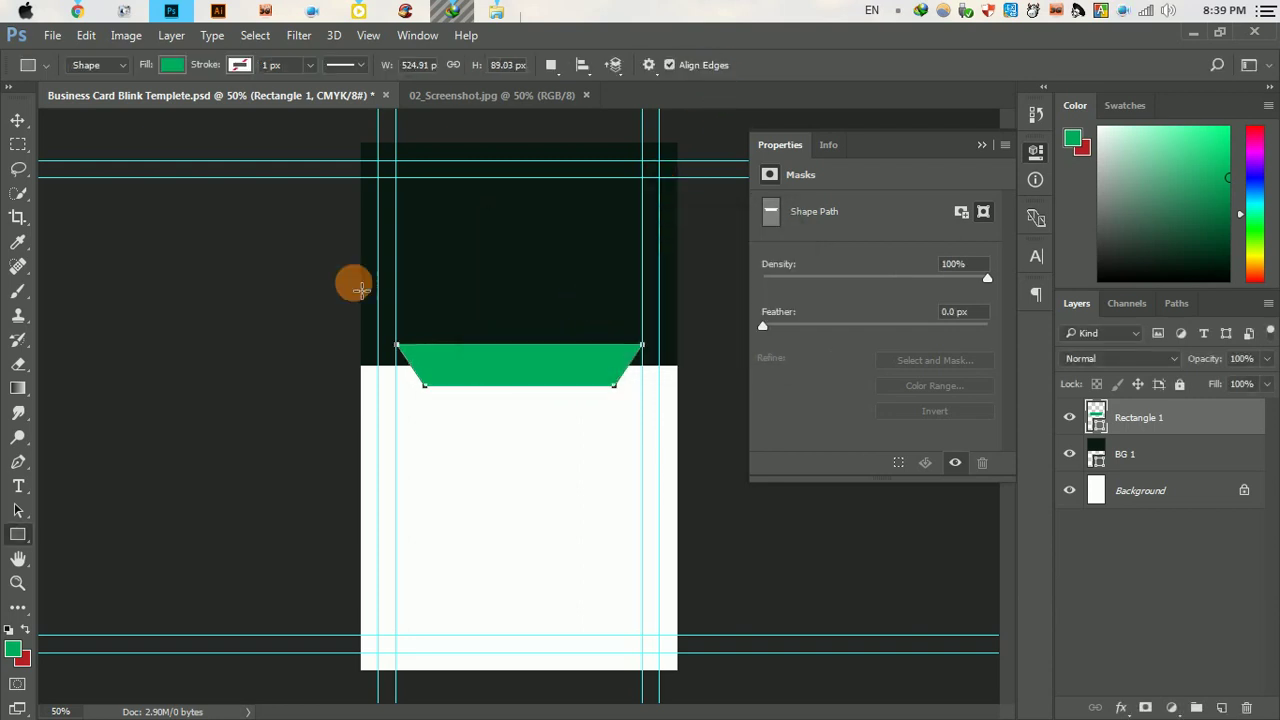
click(18, 120)
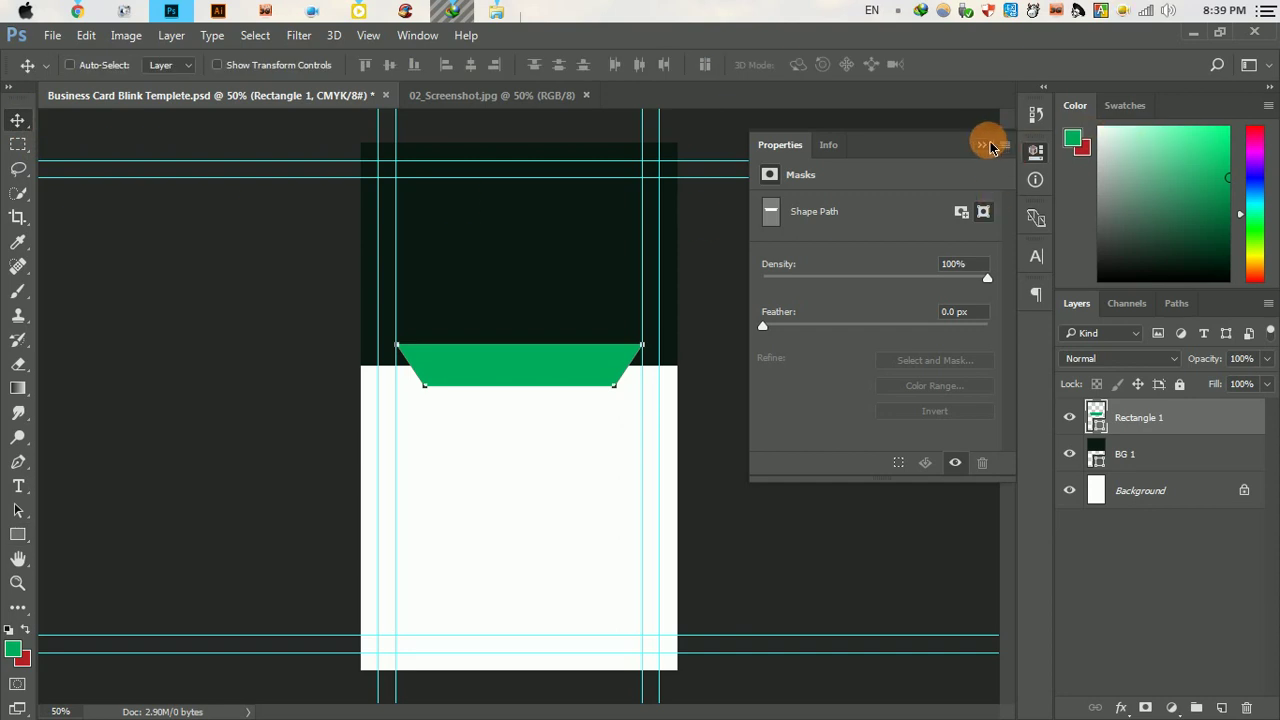
Step: Dismiss the Properties panel and download notices, then duplicate the trapezoid as Rectangle 1 copy
click(982, 145)
mouse_move(436, 347)
mouse_down()
mouse_move(490, 378)
mouse_move(490, 357)
mouse_up()
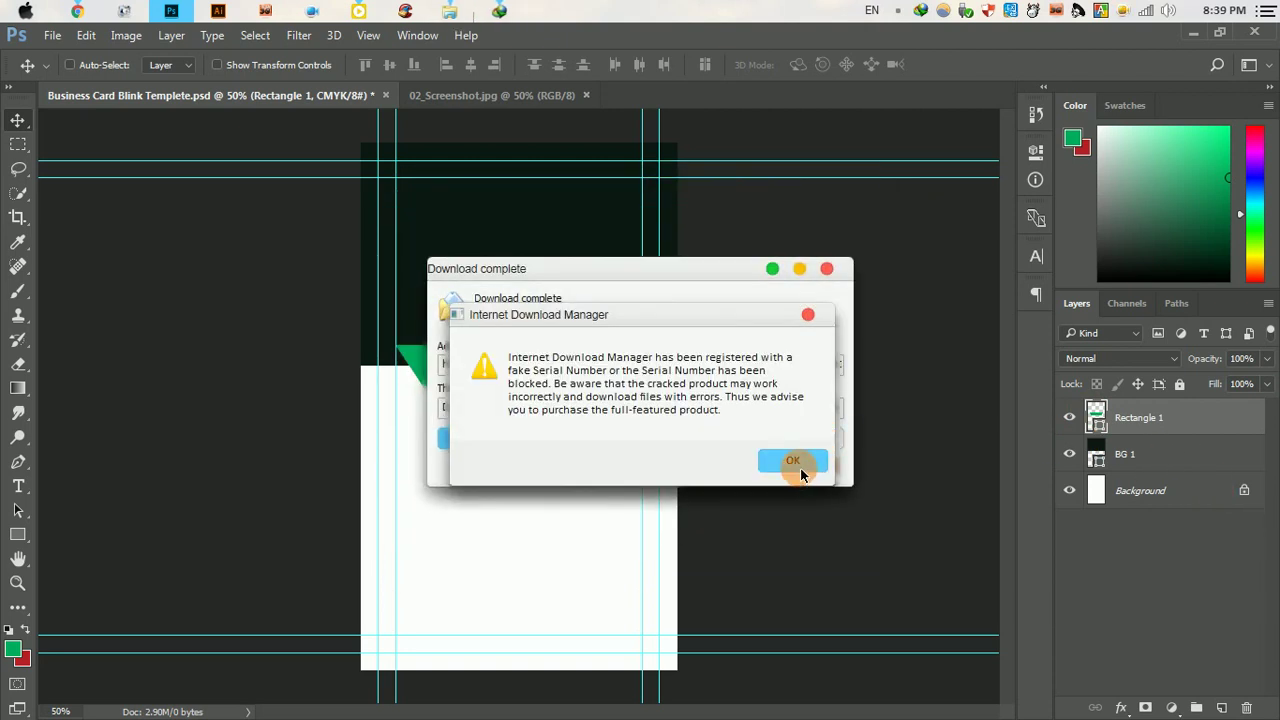
click(792, 461)
click(805, 438)
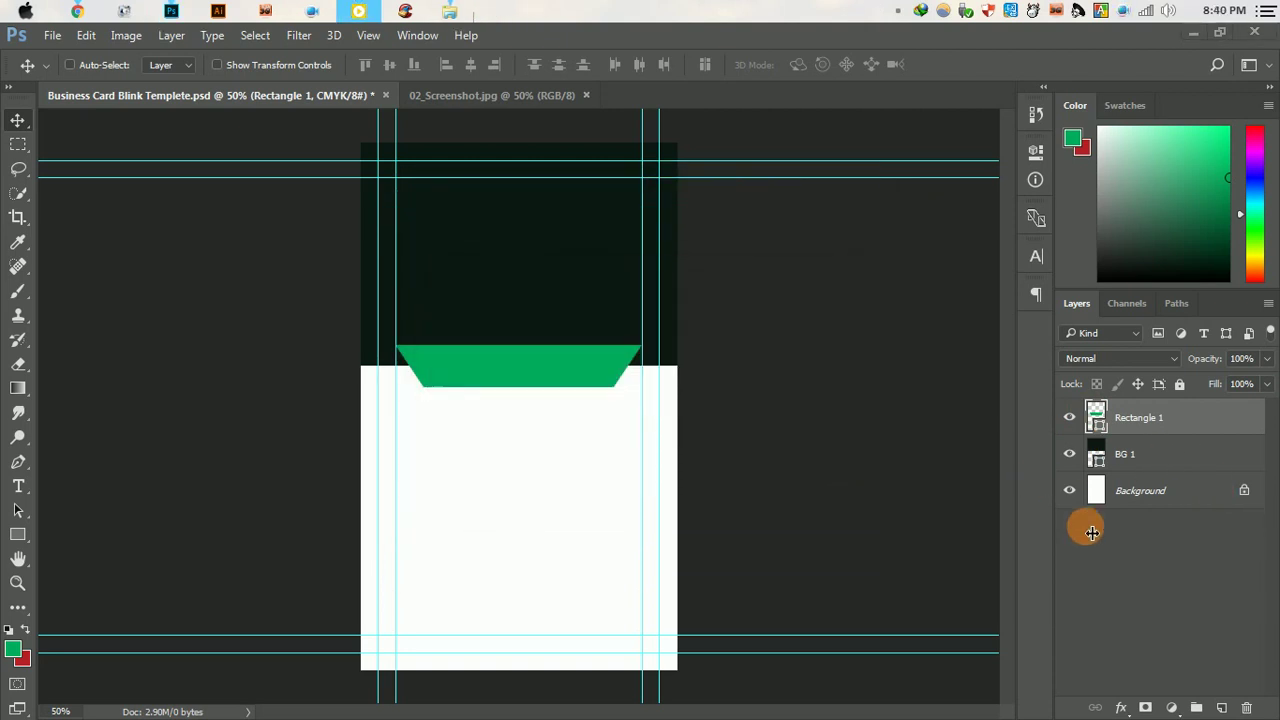
drag(1171, 416, 1221, 707)
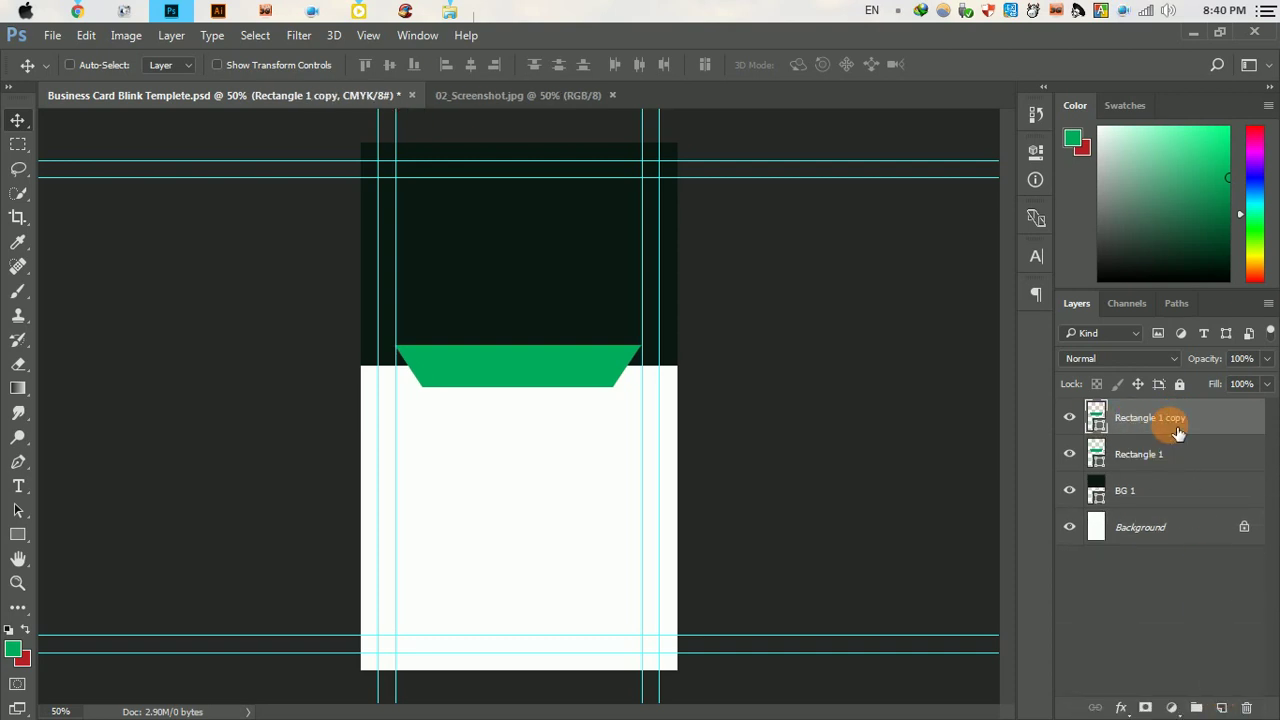
click(1175, 464)
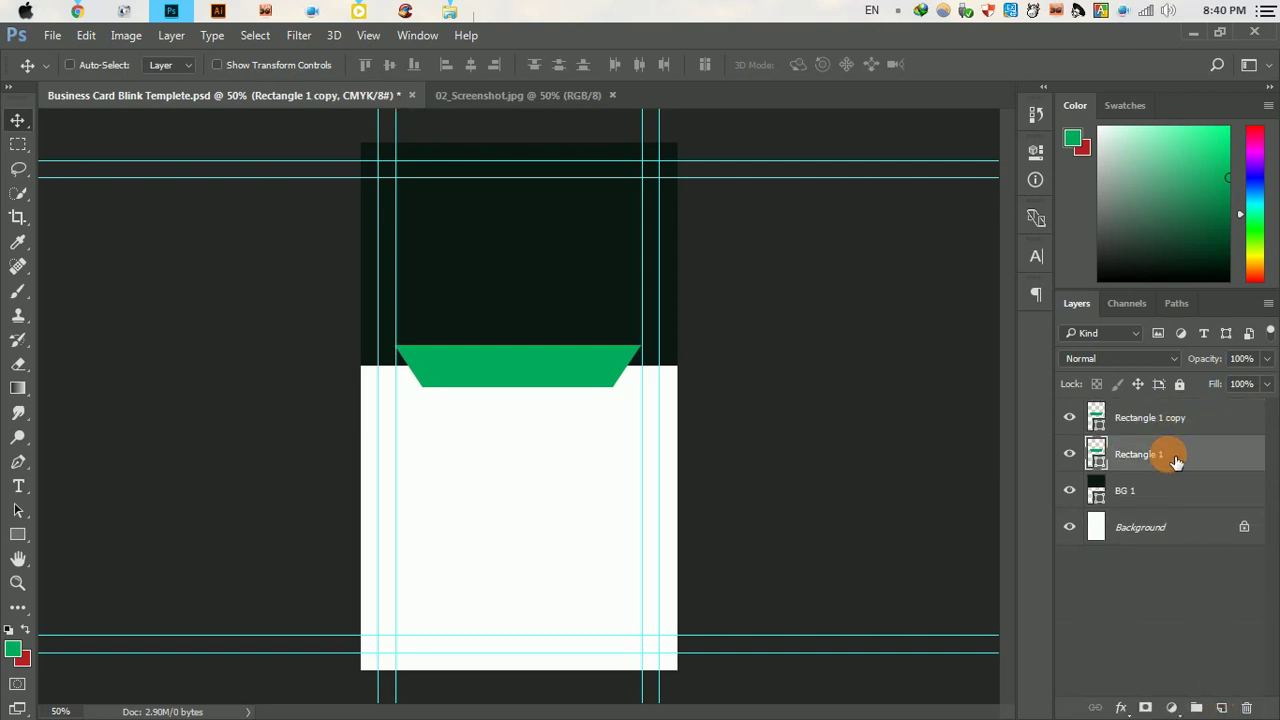
Step: Flip the original Rectangle 1 vertically, halve its height and widen it
click(86, 38)
click(343, 378)
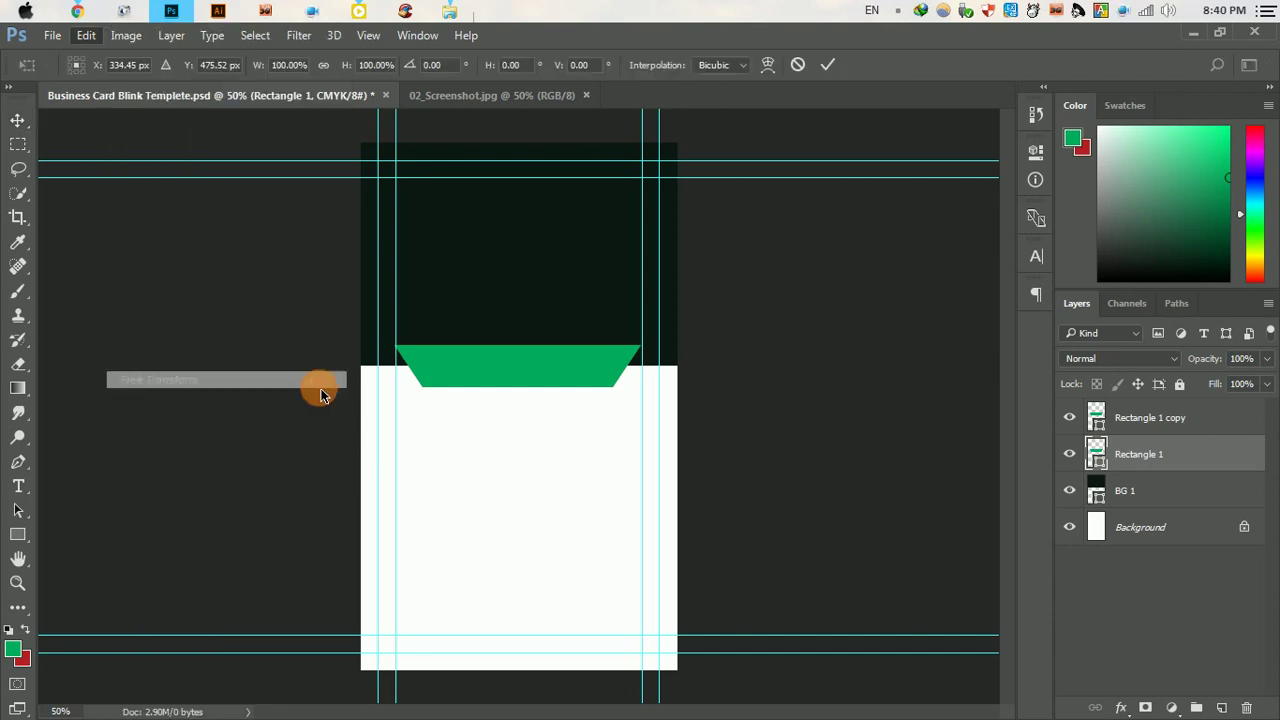
right_click(594, 389)
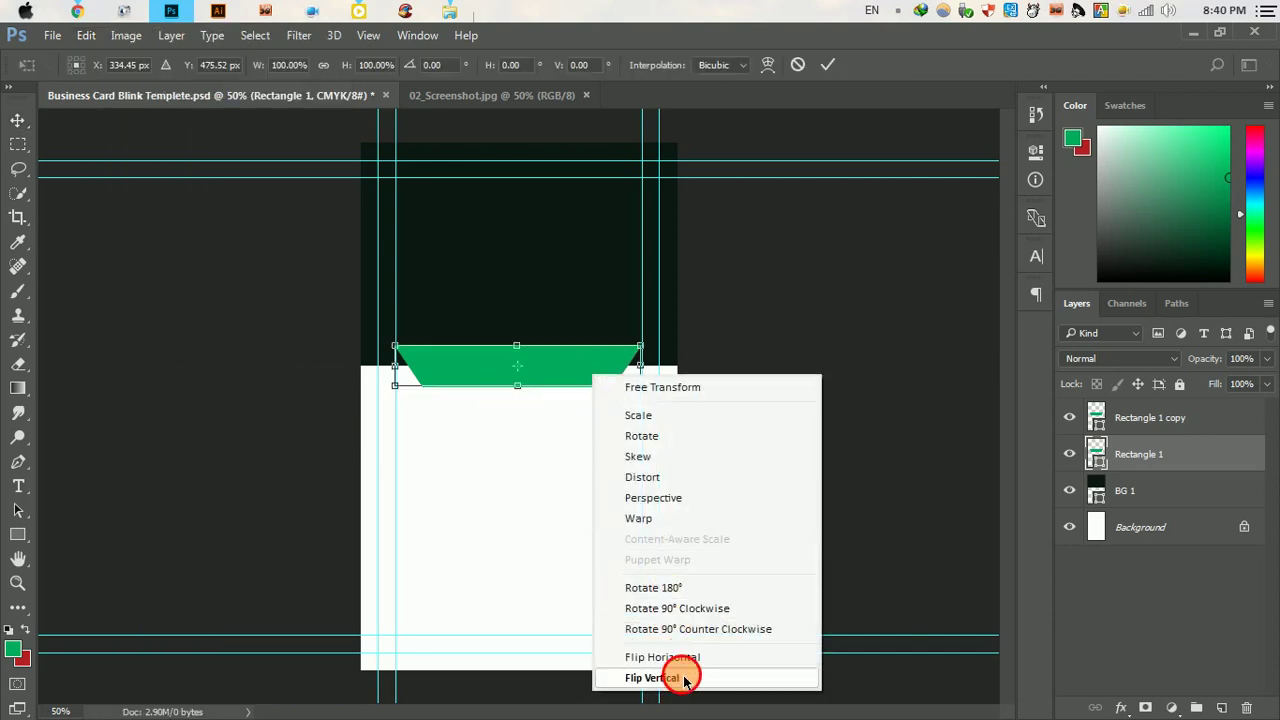
click(606, 677)
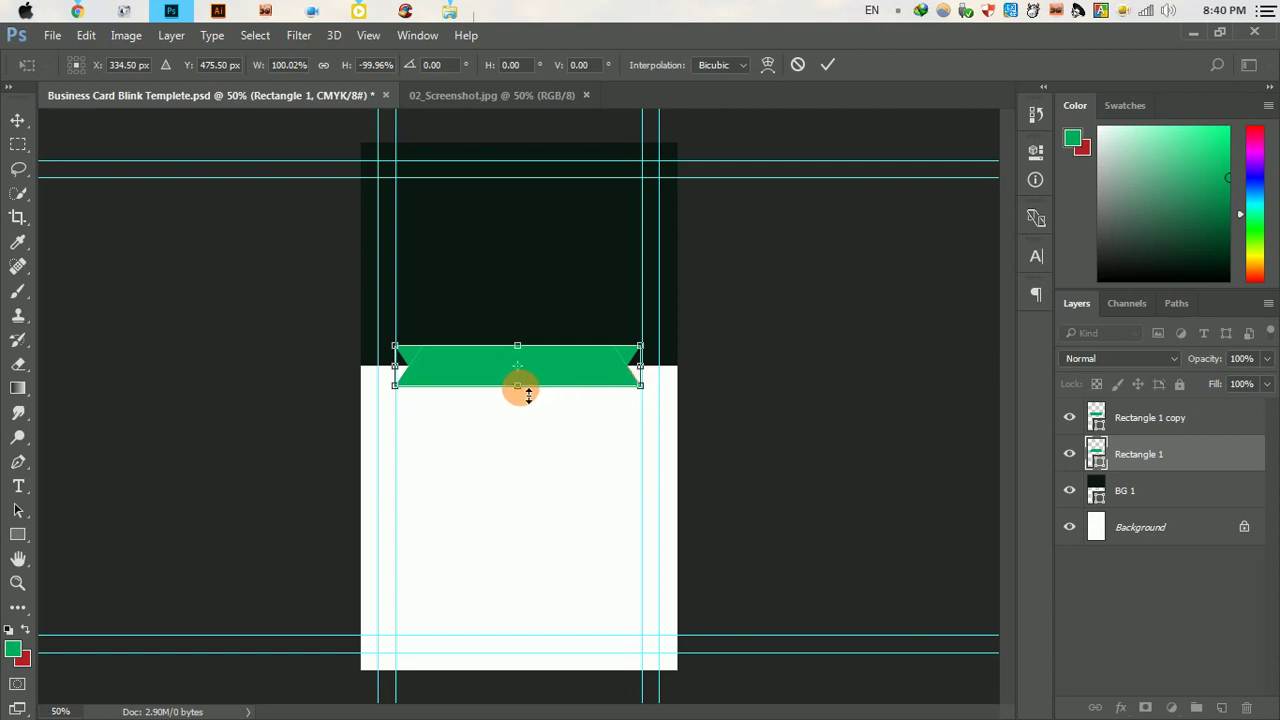
drag(526, 389, 524, 378)
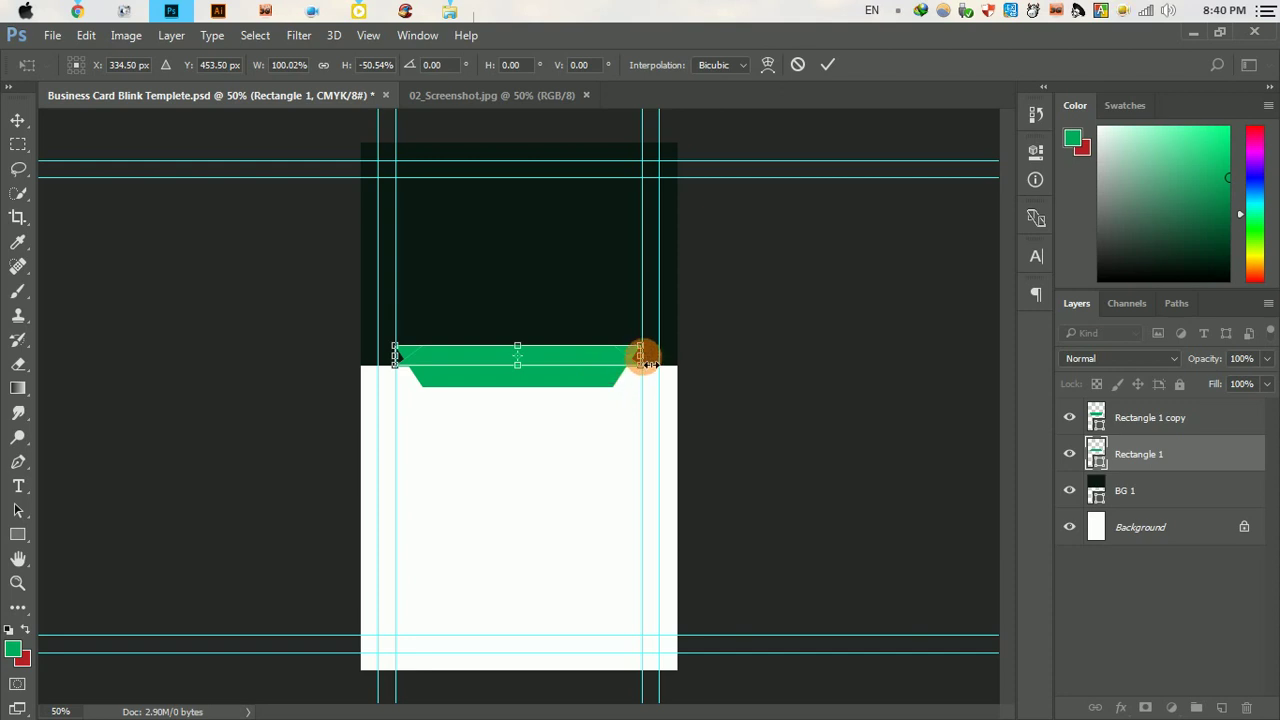
drag(646, 360, 683, 367)
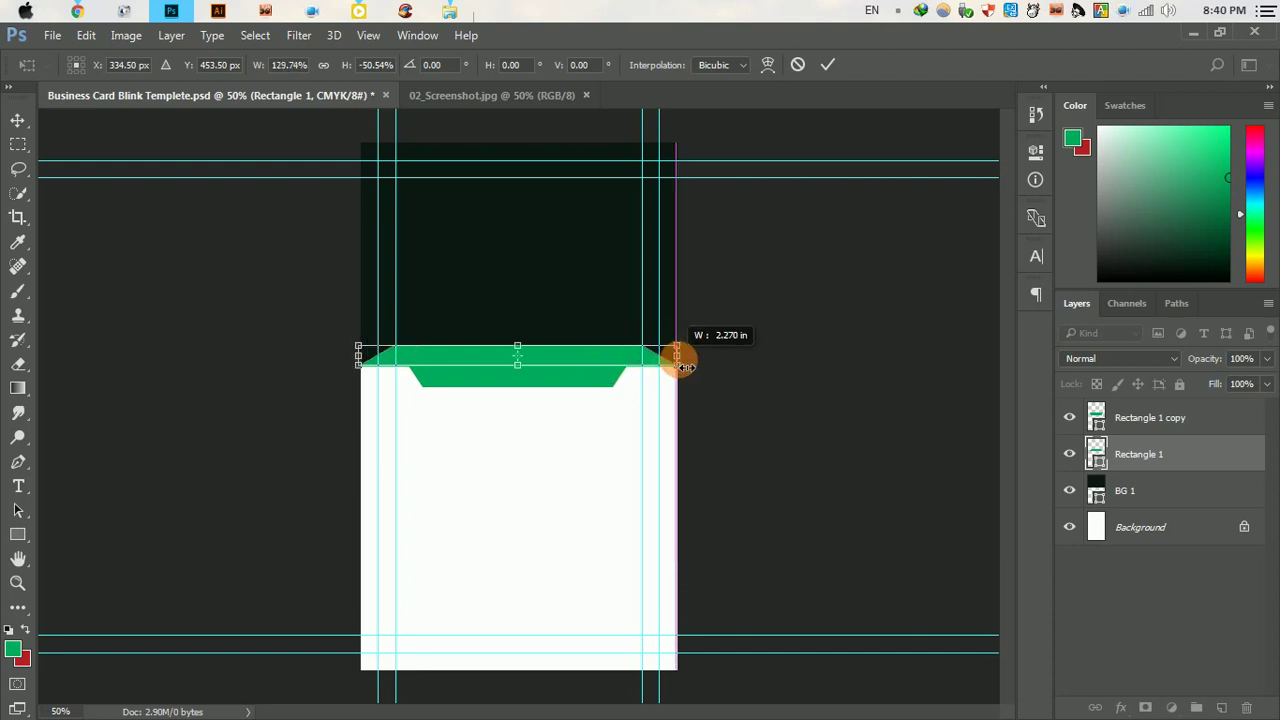
click(828, 64)
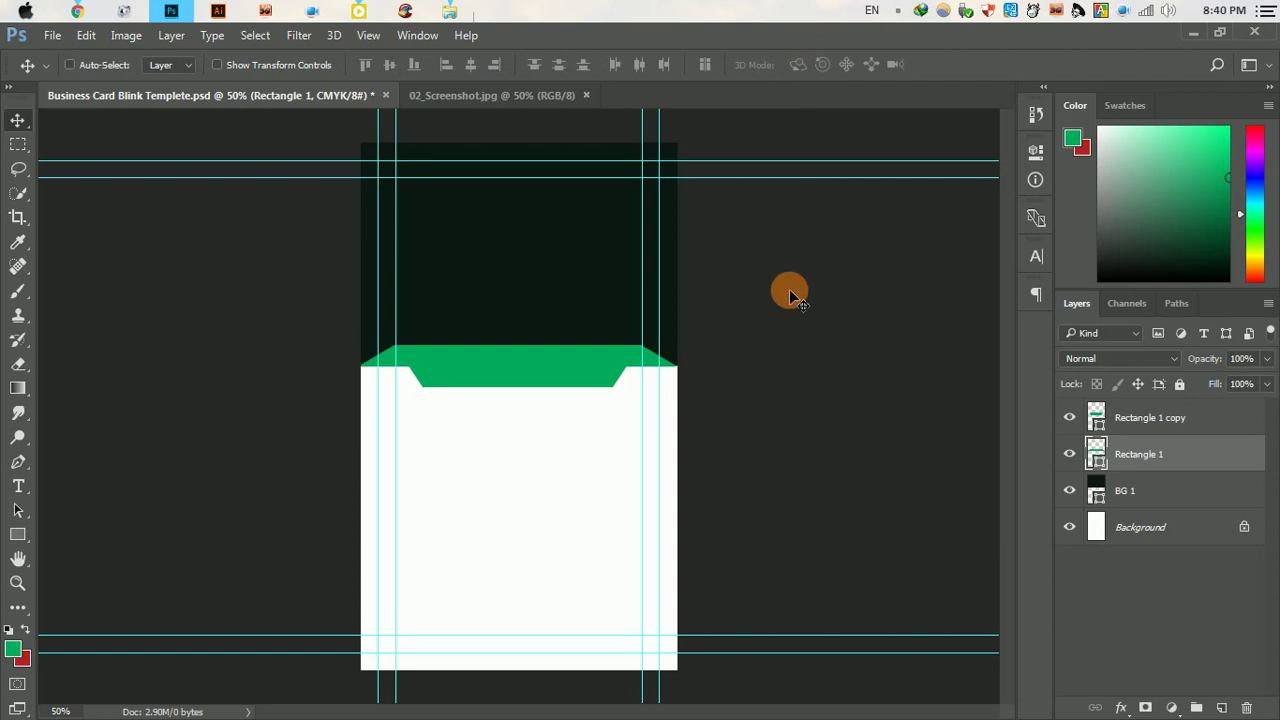
Step: Stretch the flipped strip to span the card's full width, then zoom out
click(86, 35)
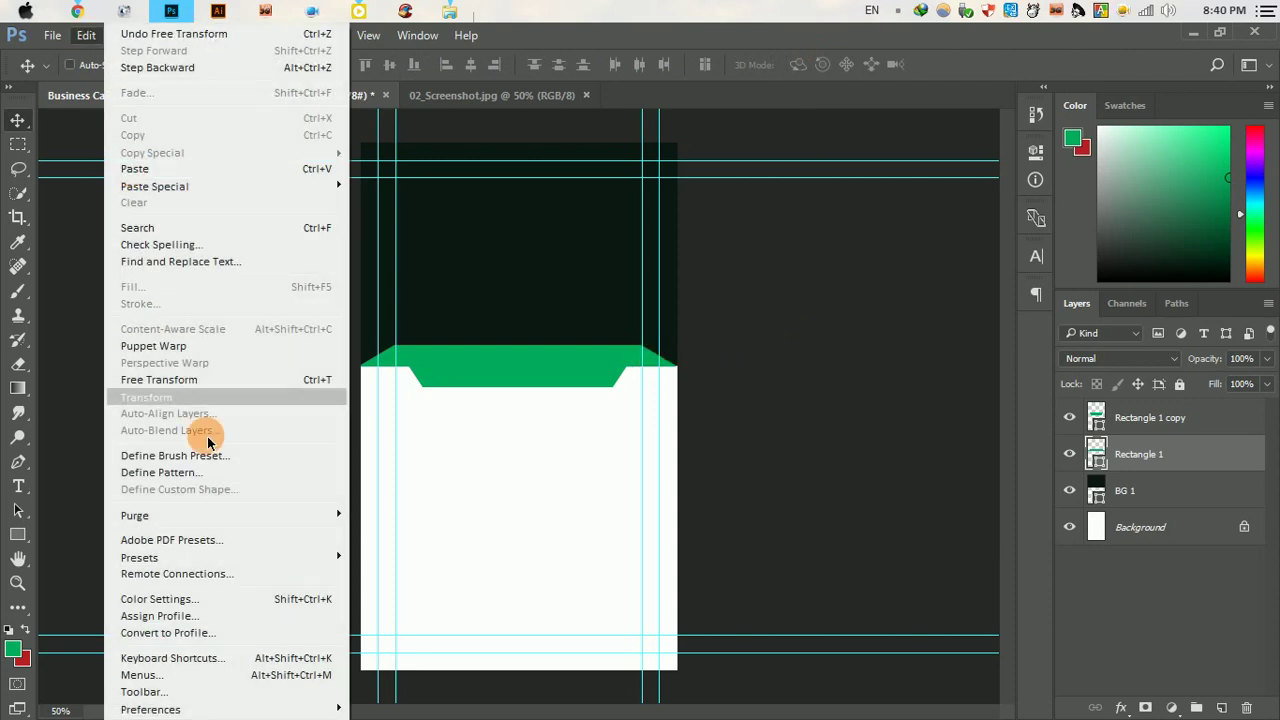
click(196, 380)
scroll(634, 357, up, 3)
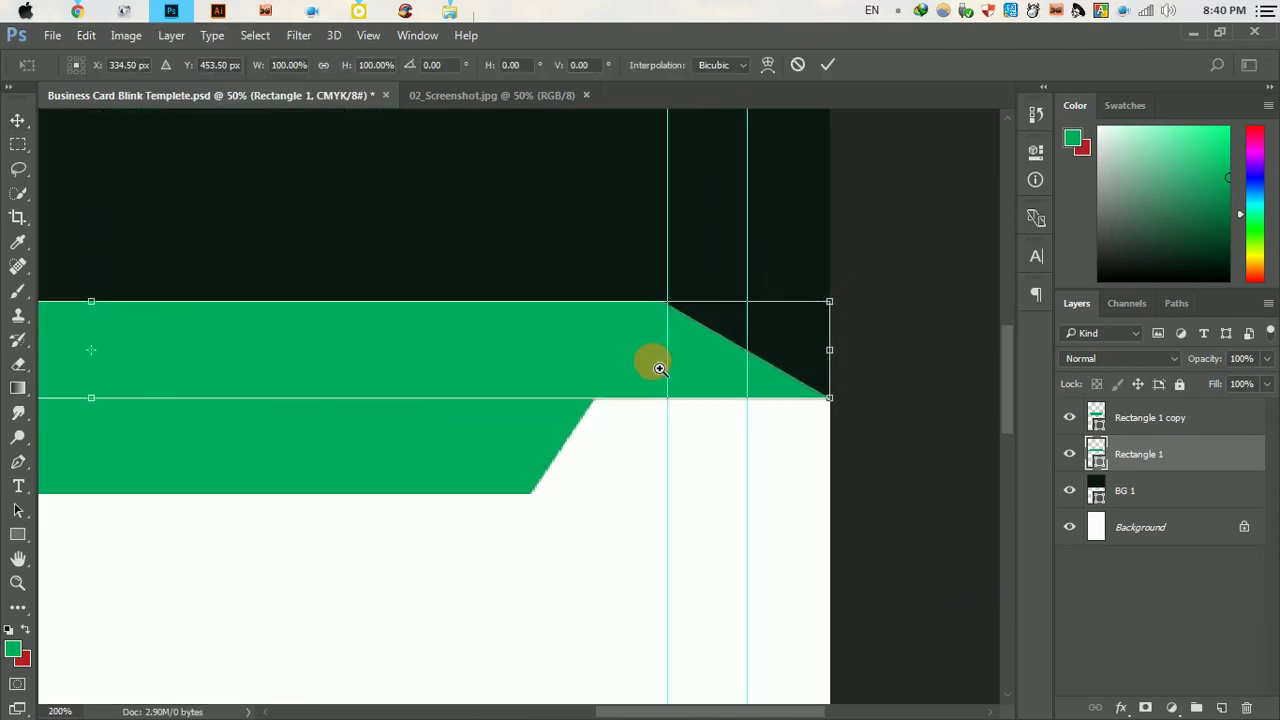
scroll(657, 366, up, 1)
scroll(737, 417, left, 5)
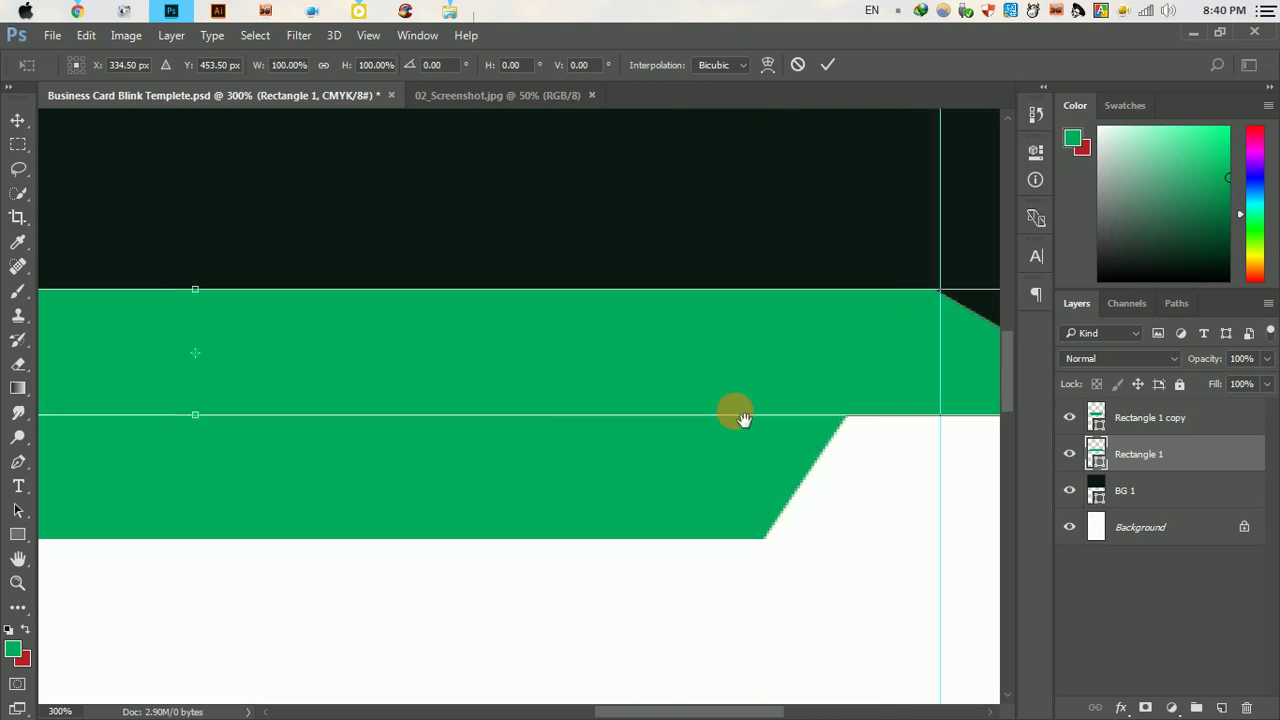
scroll(737, 417, left, 5)
scroll(414, 414, left, 5)
scroll(781, 432, left, 3)
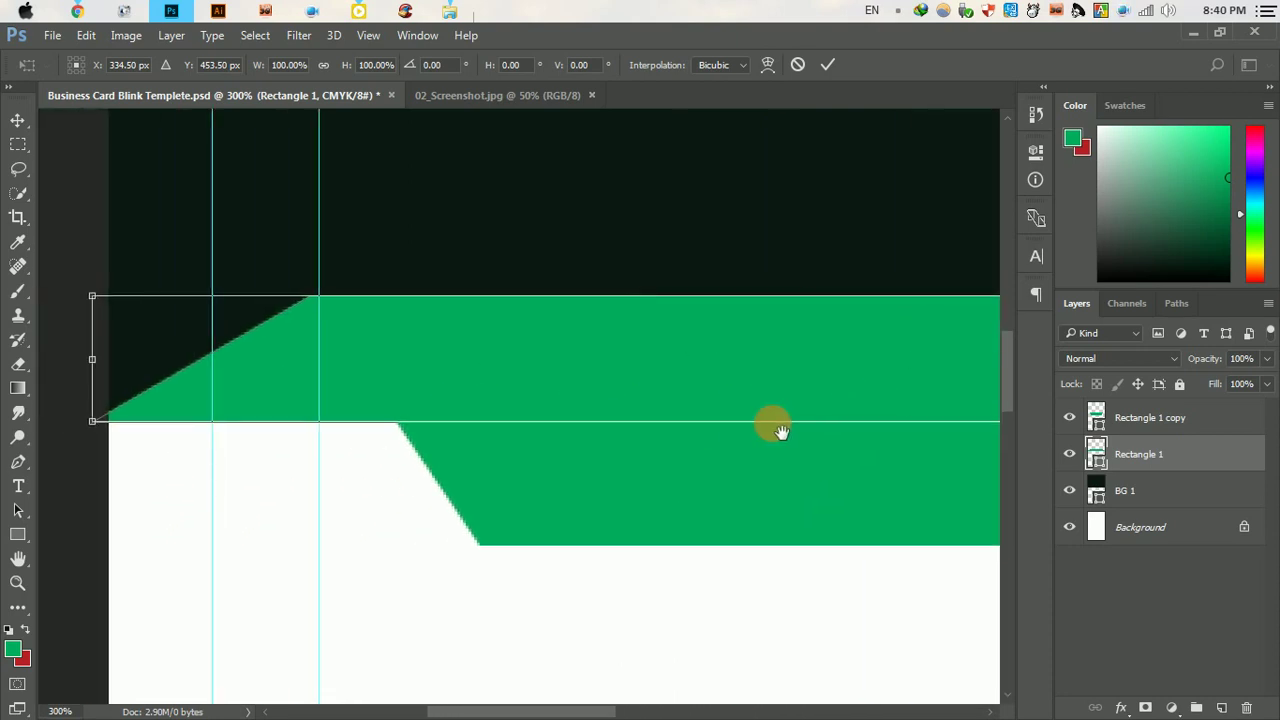
drag(771, 429, 508, 423)
scroll(700, 430, right, 3)
drag(857, 434, 610, 415)
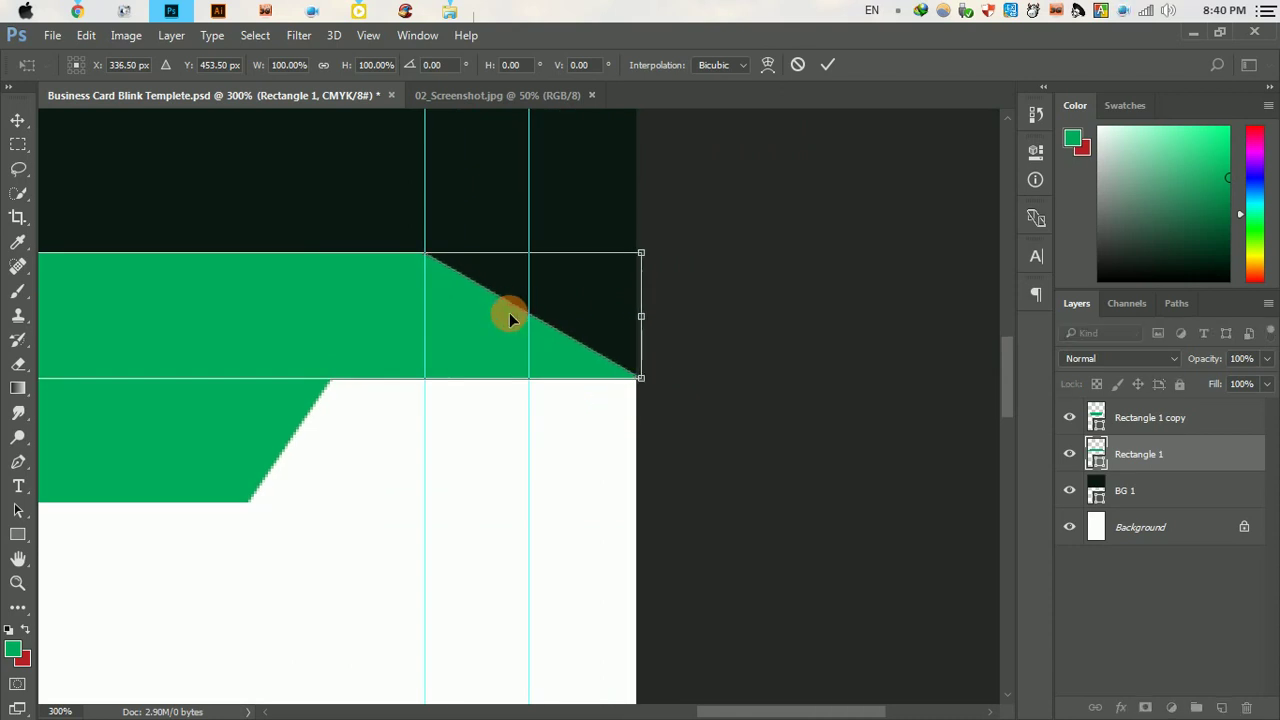
click(826, 64)
alt+click(360, 266)
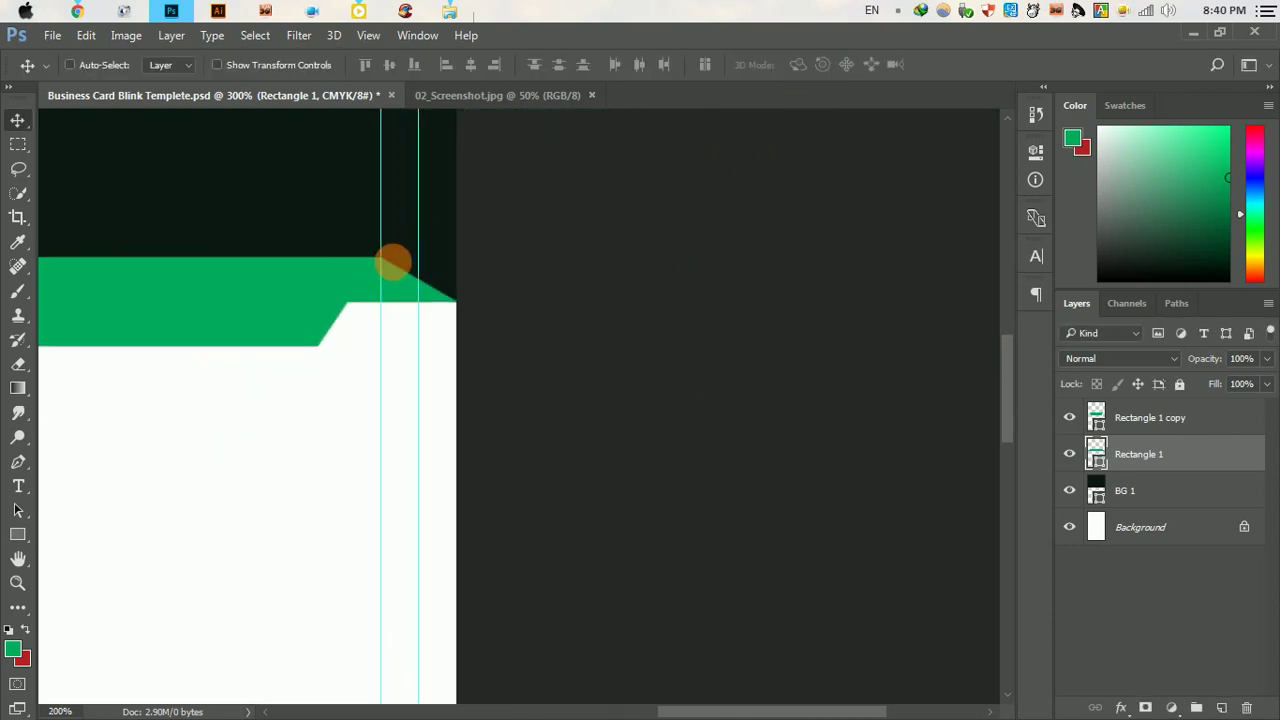
alt+click(357, 317)
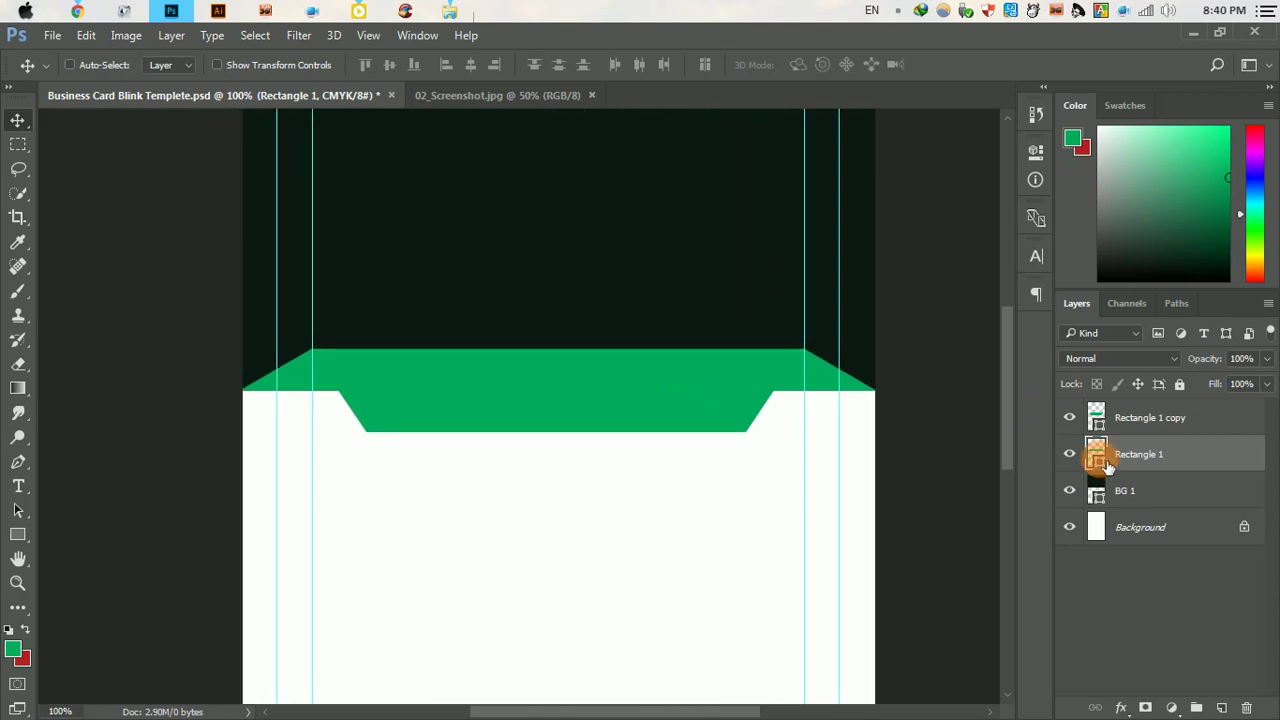
Step: Change the full-width Rectangle 1 strip's fill to darker green #086e3e
double_click(1097, 454)
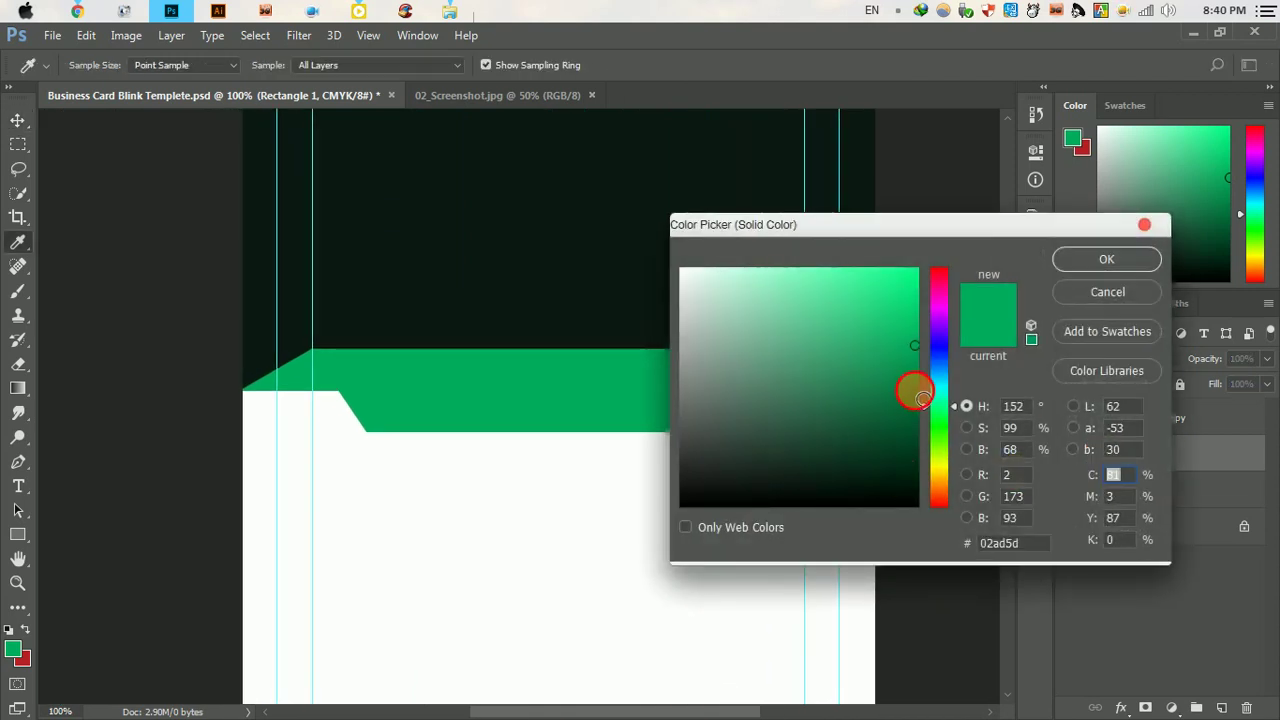
click(1107, 259)
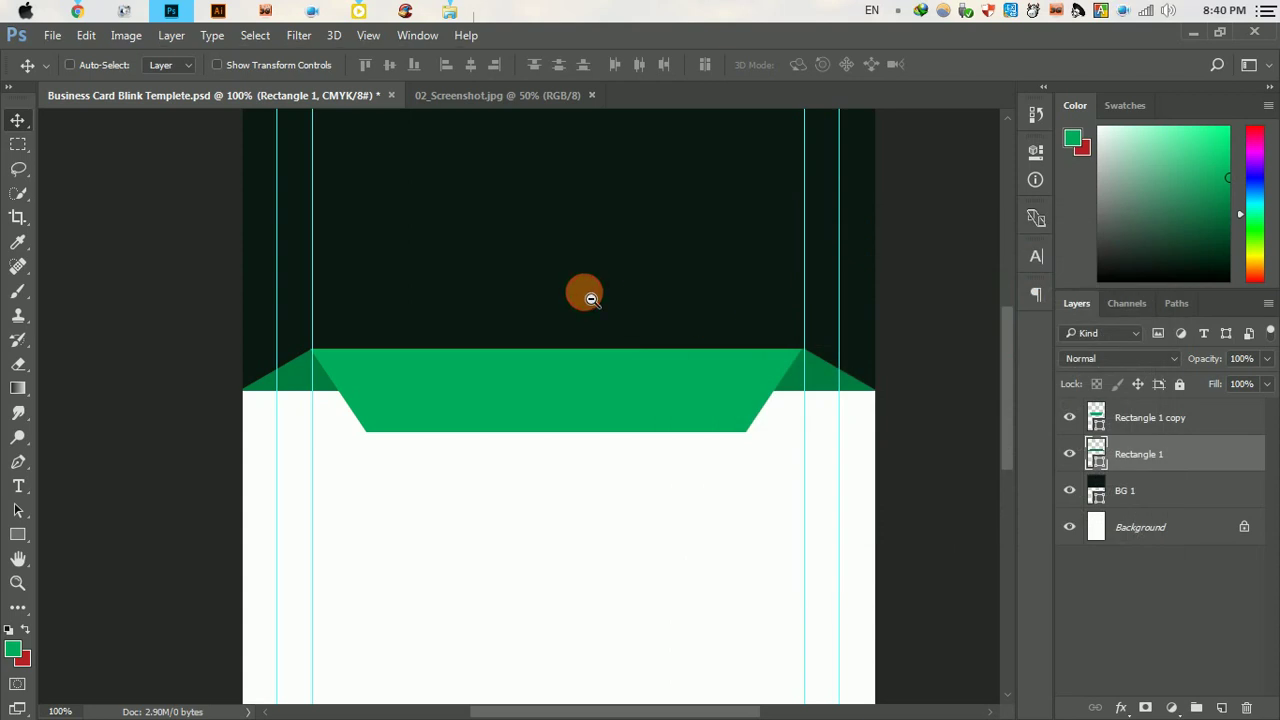
alt+click(591, 298)
key(ctrl)
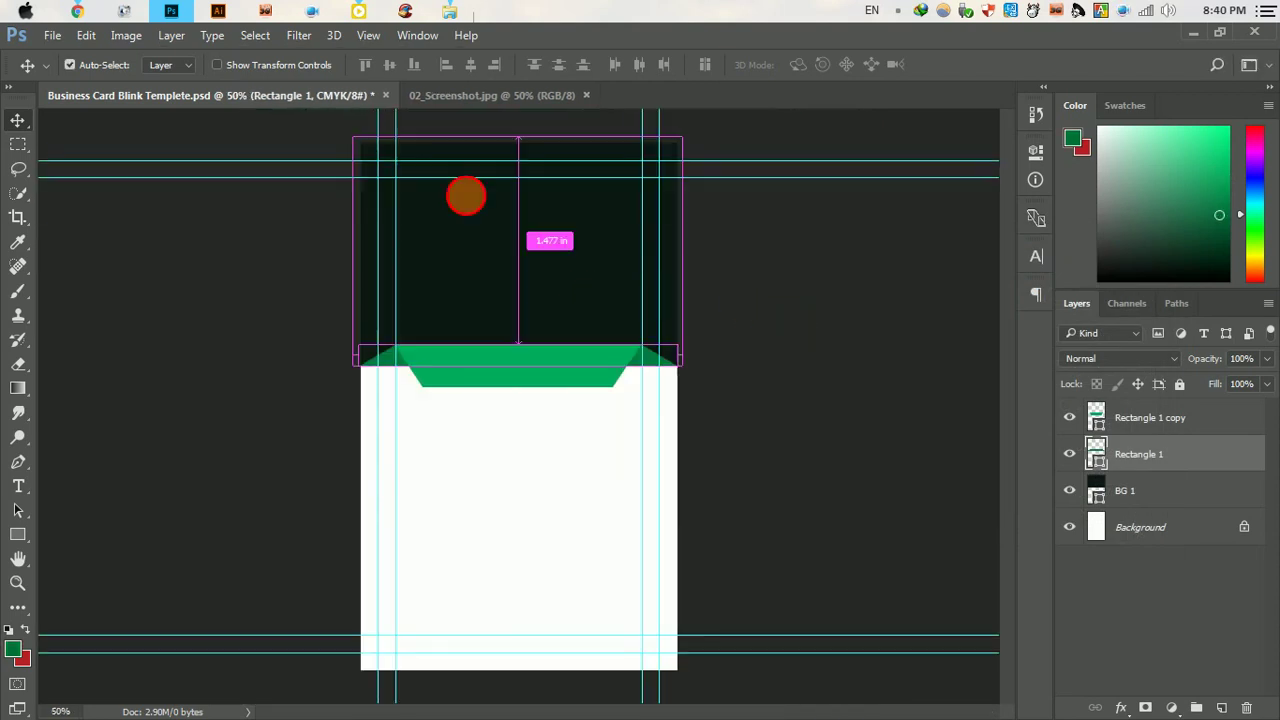
double_click(1104, 454)
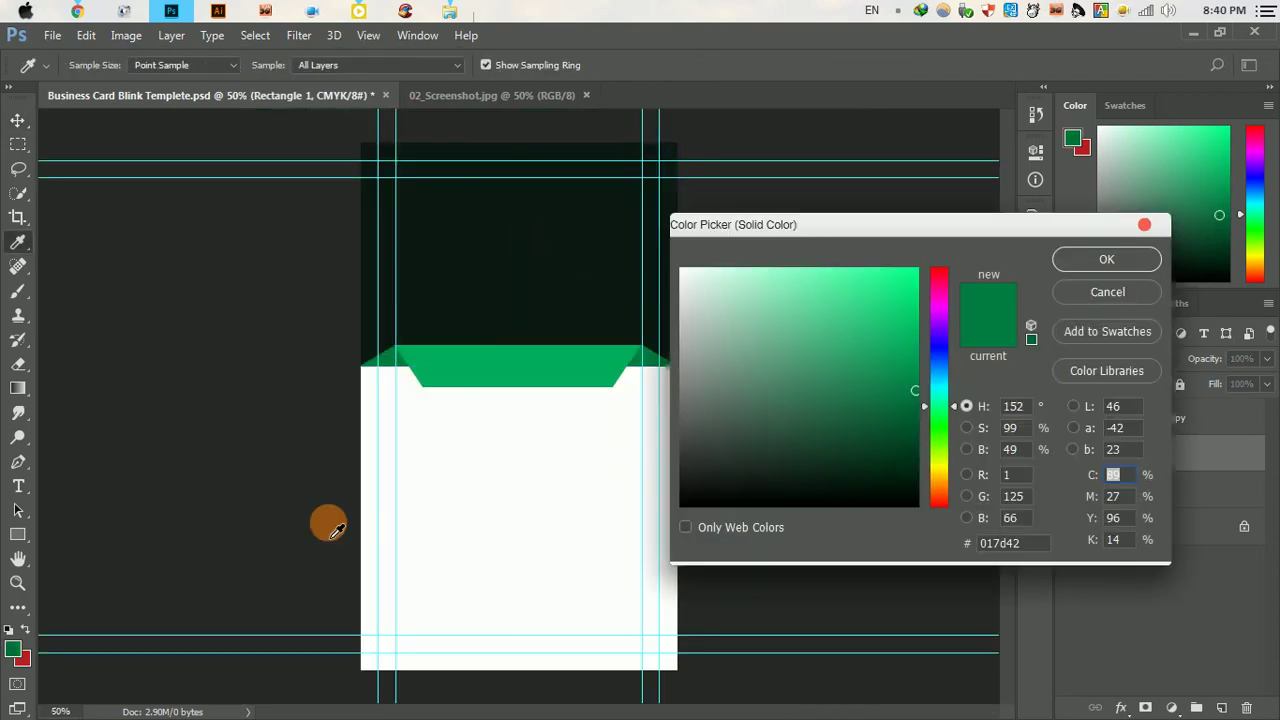
click(1000, 543)
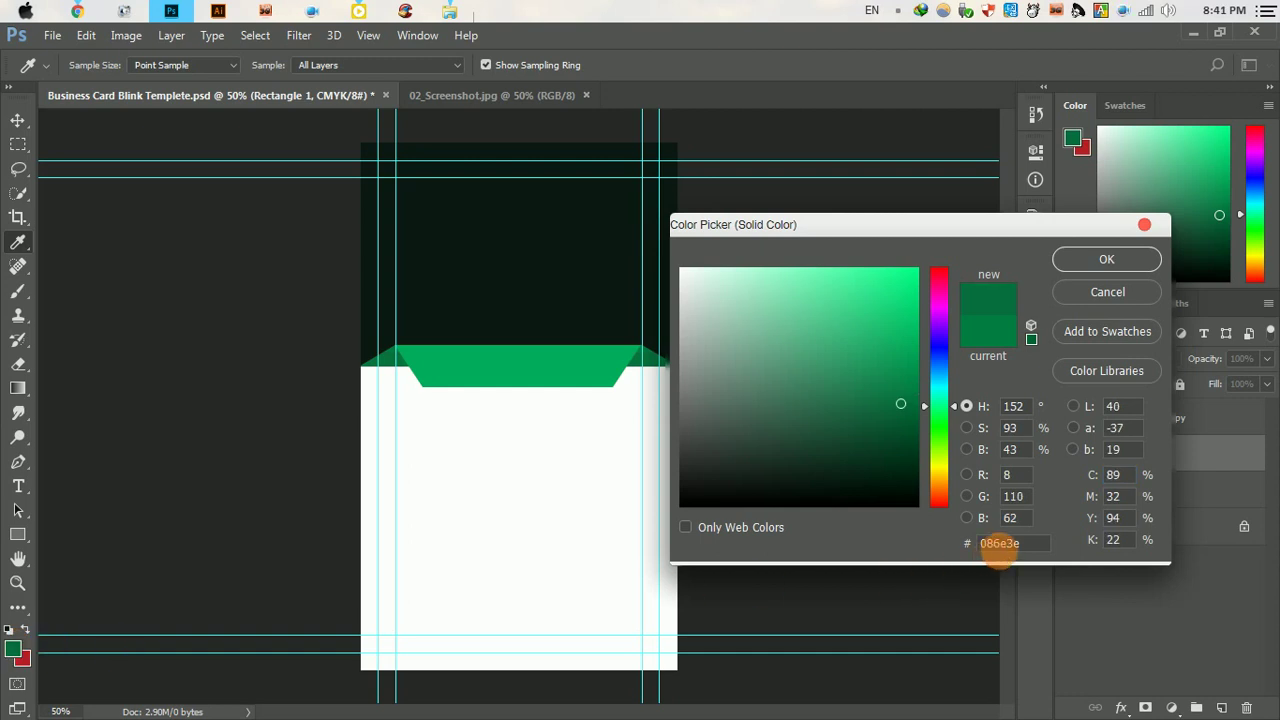
click(1130, 258)
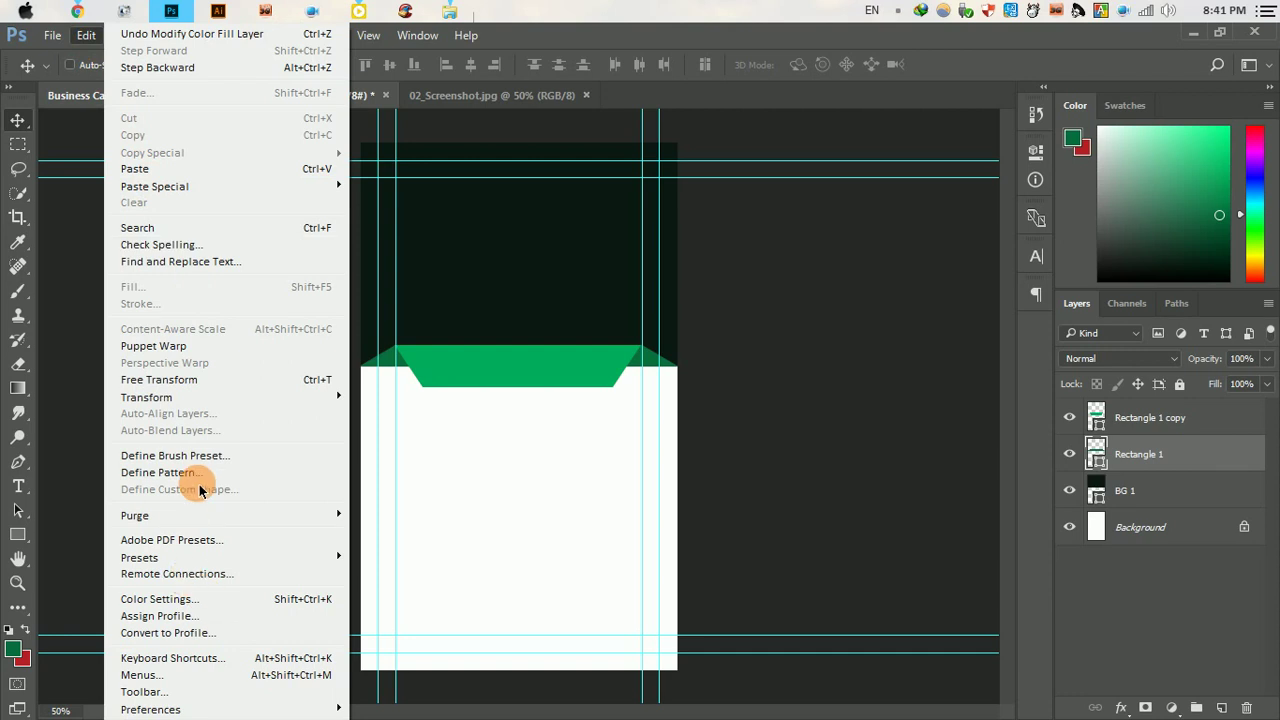
click(188, 379)
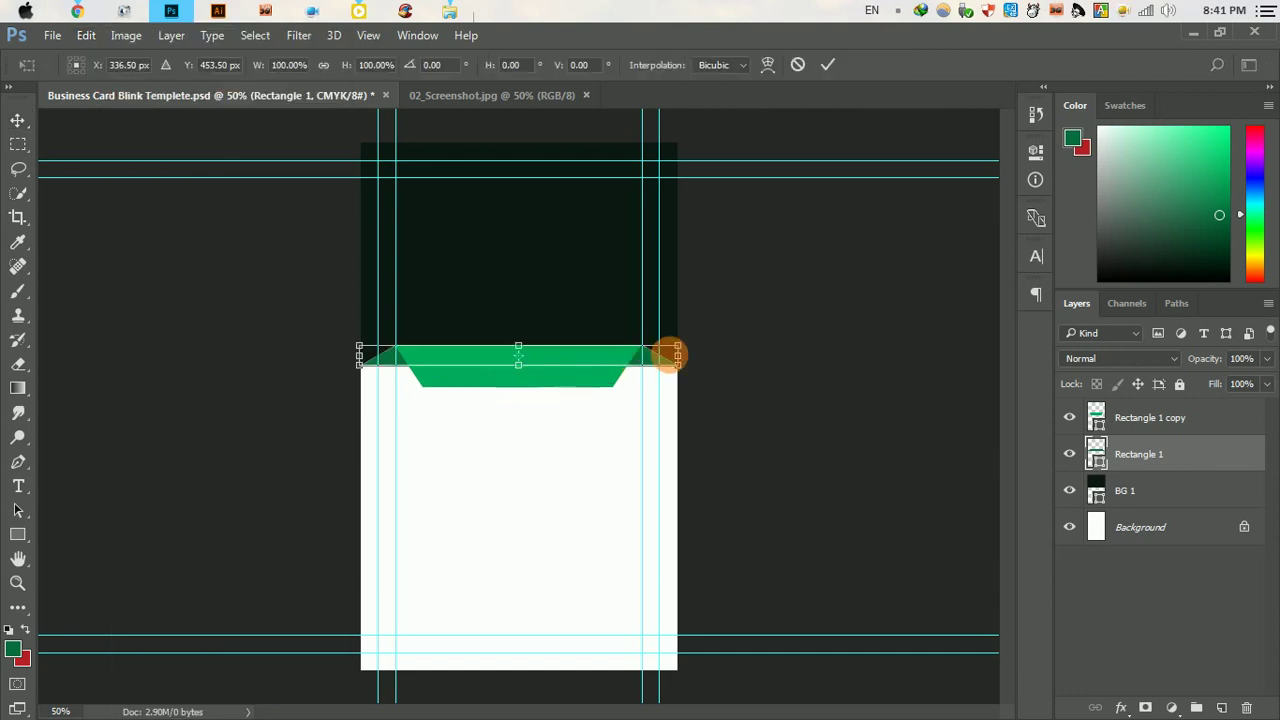
Step: Give the darker green band a perspective taper by adjusting its top corner
right_click(638, 355)
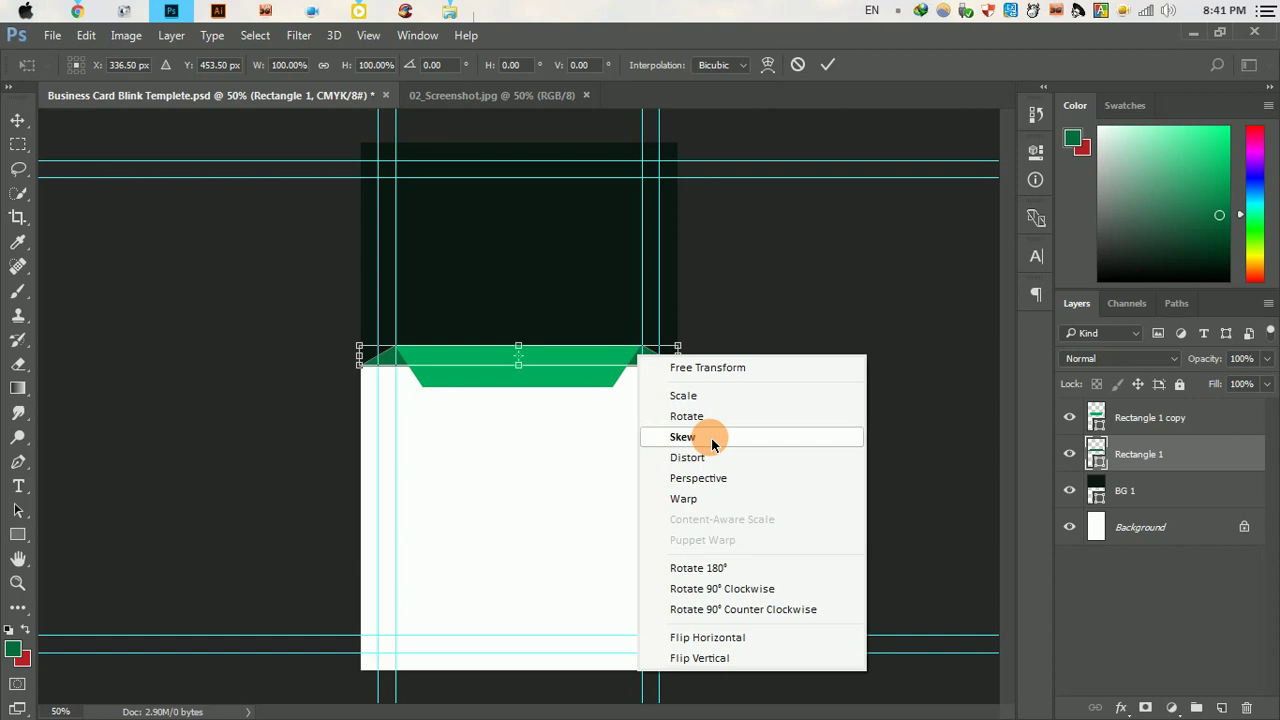
click(717, 483)
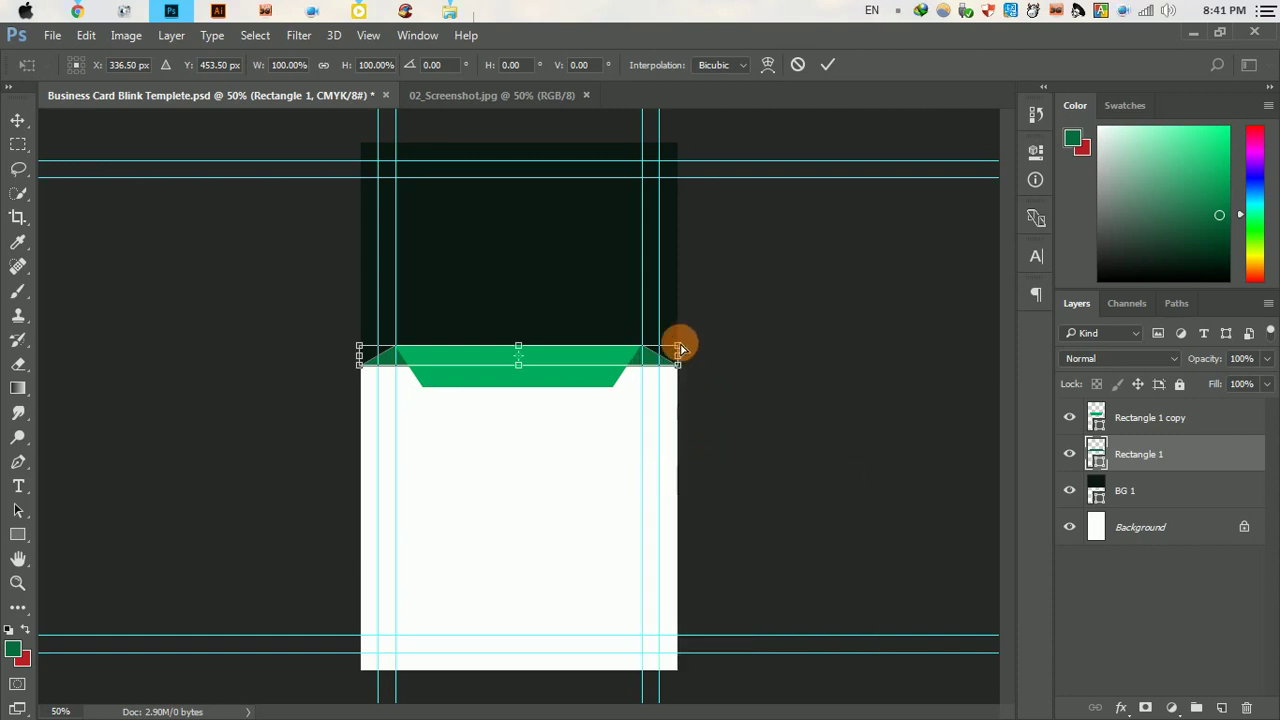
drag(678, 349, 697, 347)
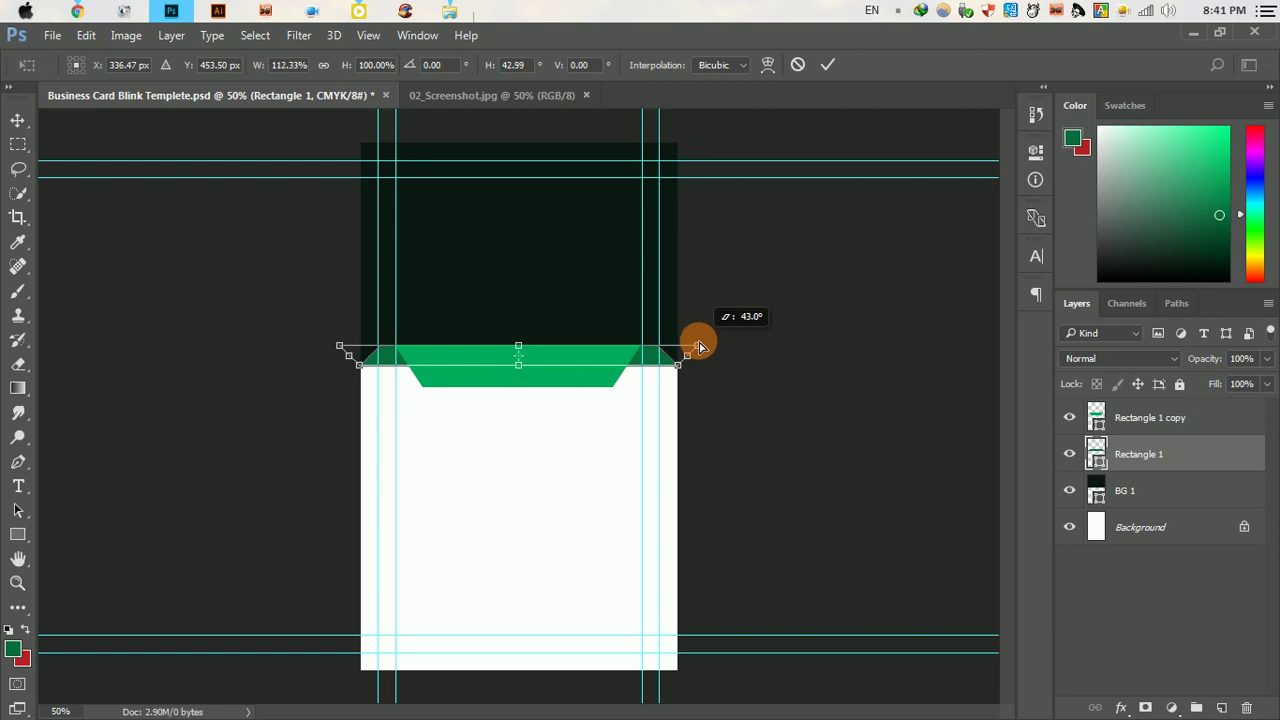
drag(700, 346, 689, 341)
click(826, 67)
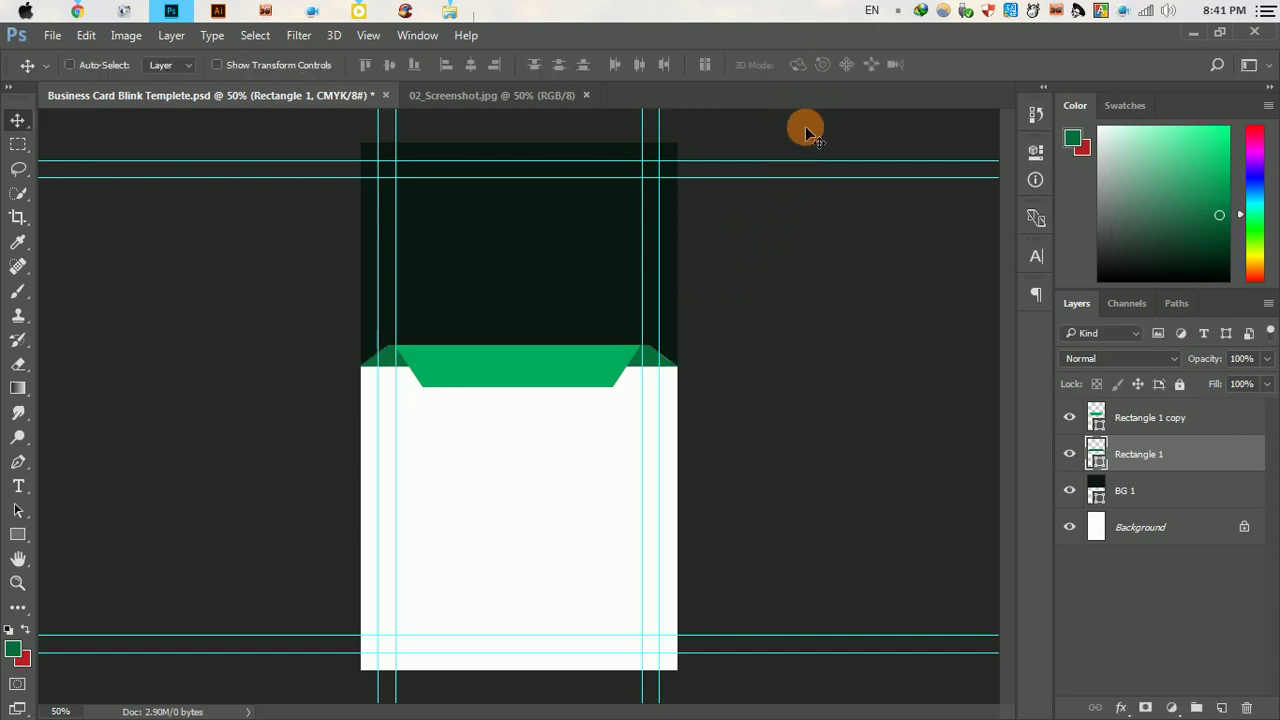
Step: Apply a second perspective pass pulling the band's bottom corners inward
click(88, 36)
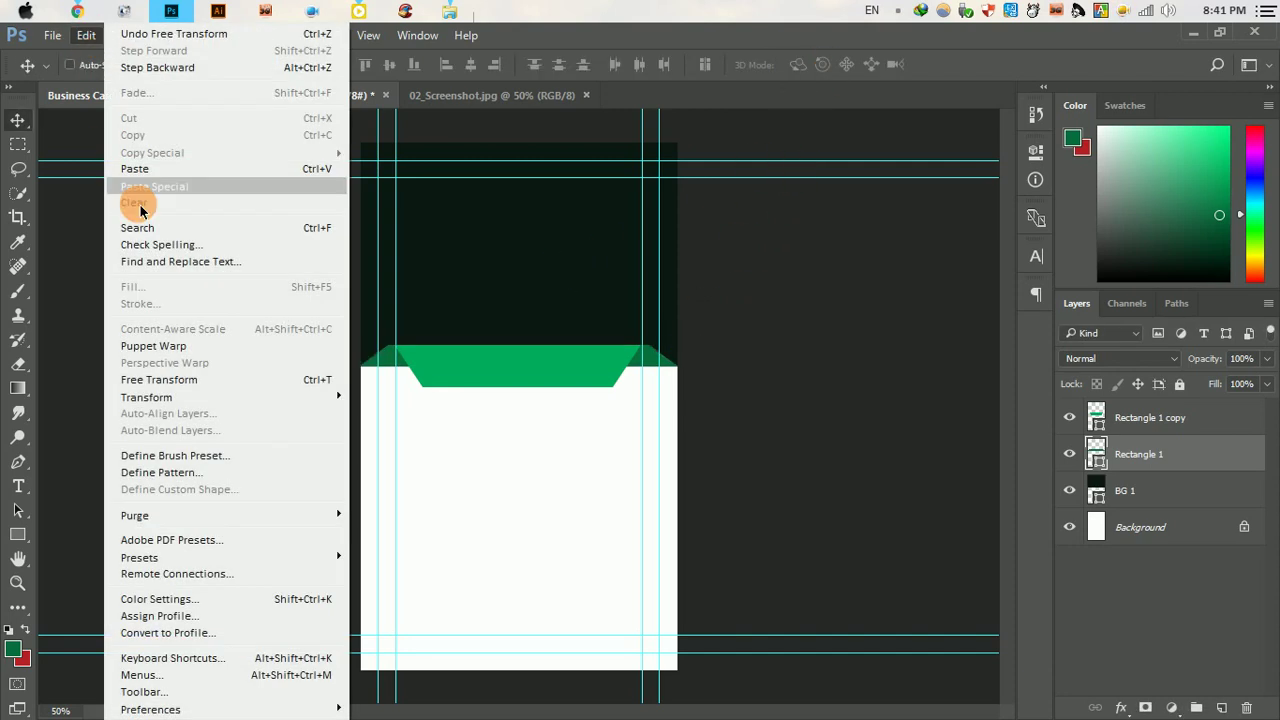
click(175, 377)
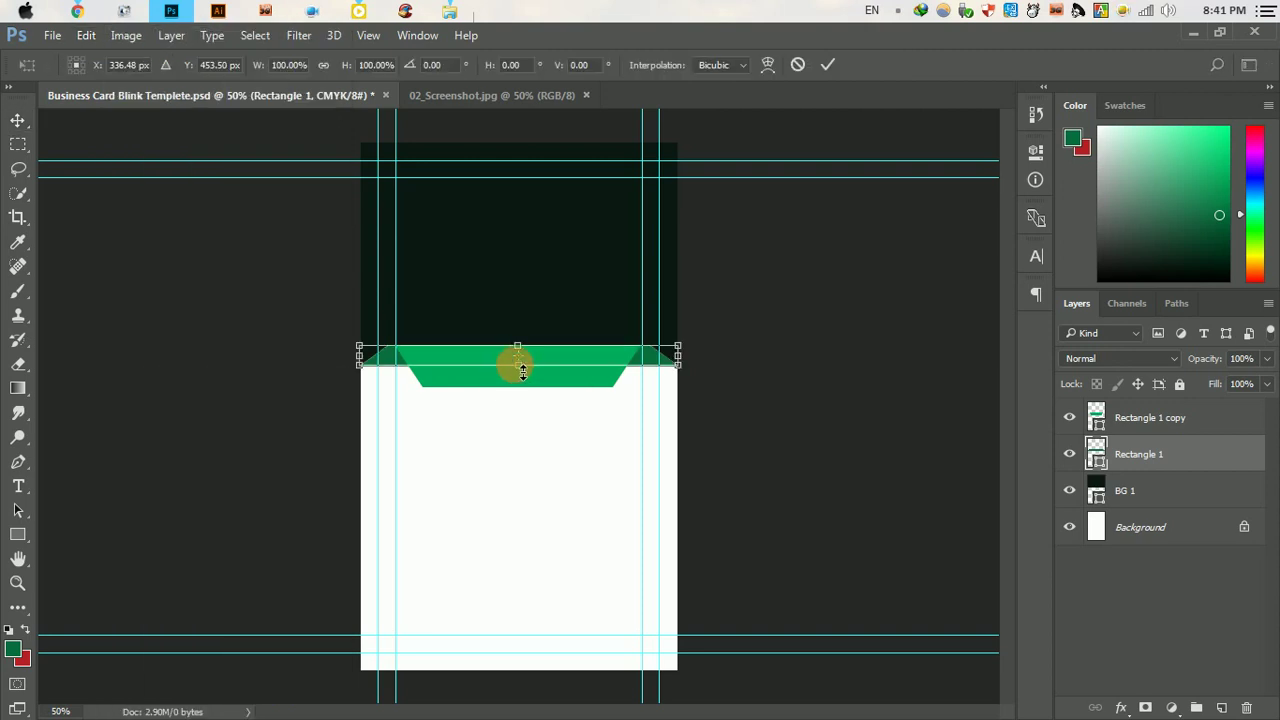
right_click(642, 353)
click(714, 469)
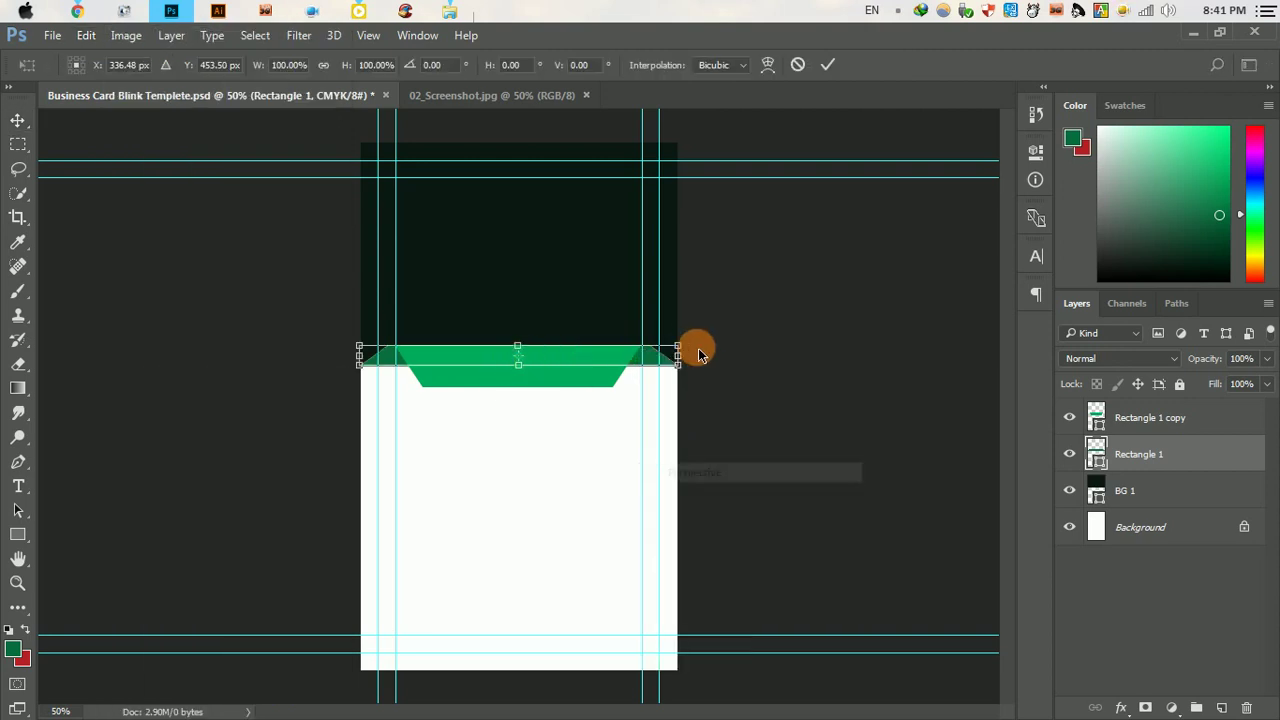
drag(678, 366, 670, 370)
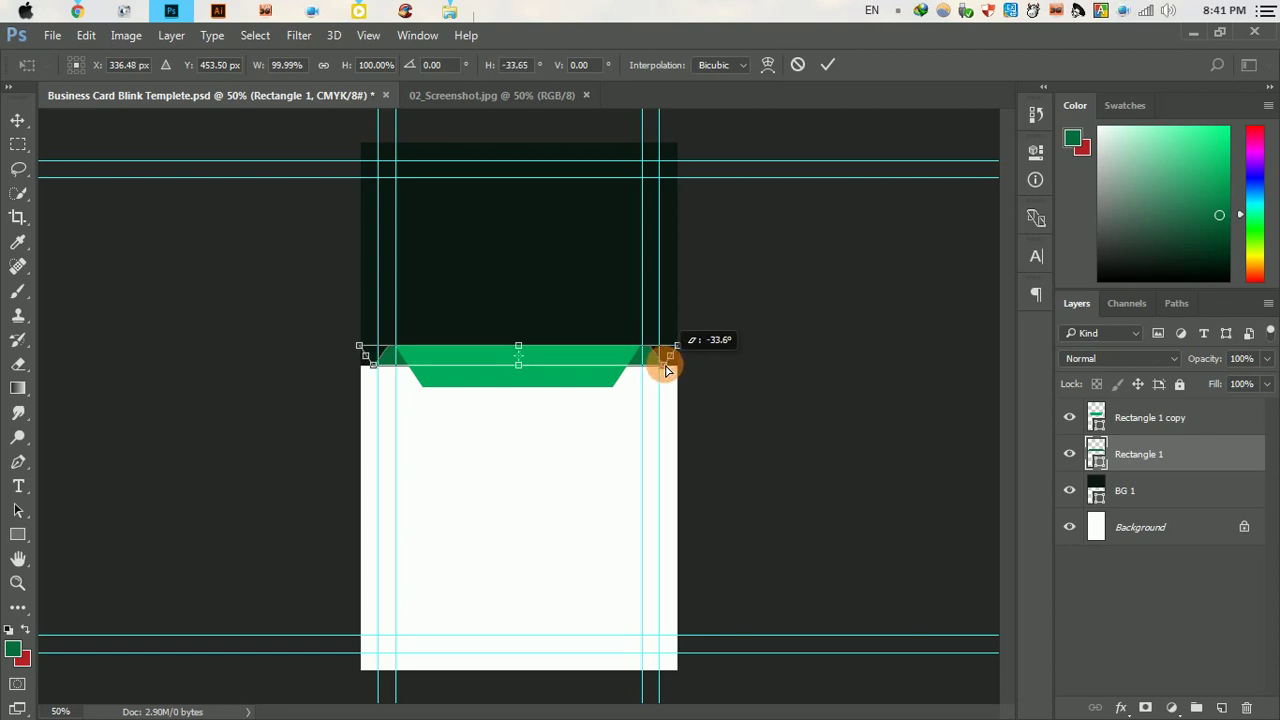
drag(668, 370, 673, 369)
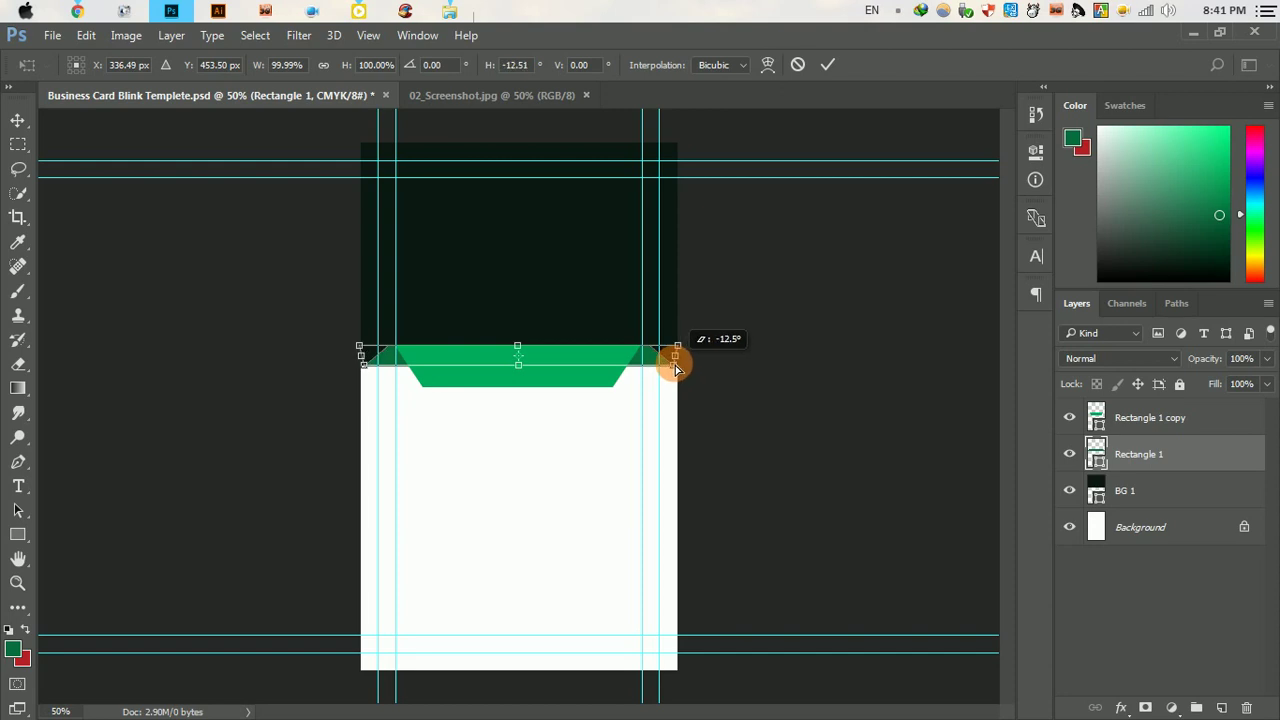
click(828, 64)
Step: Scale the darker green band down to about 94%
click(86, 35)
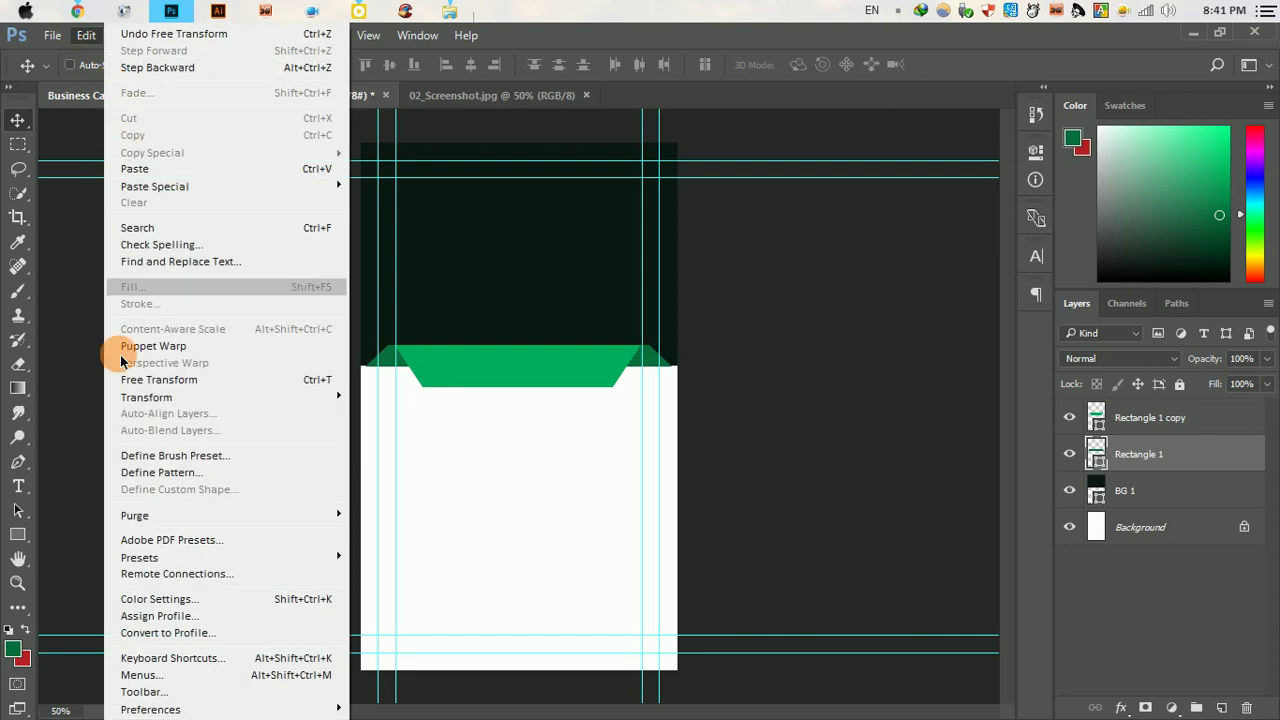
click(115, 374)
scroll(509, 307, up, 2)
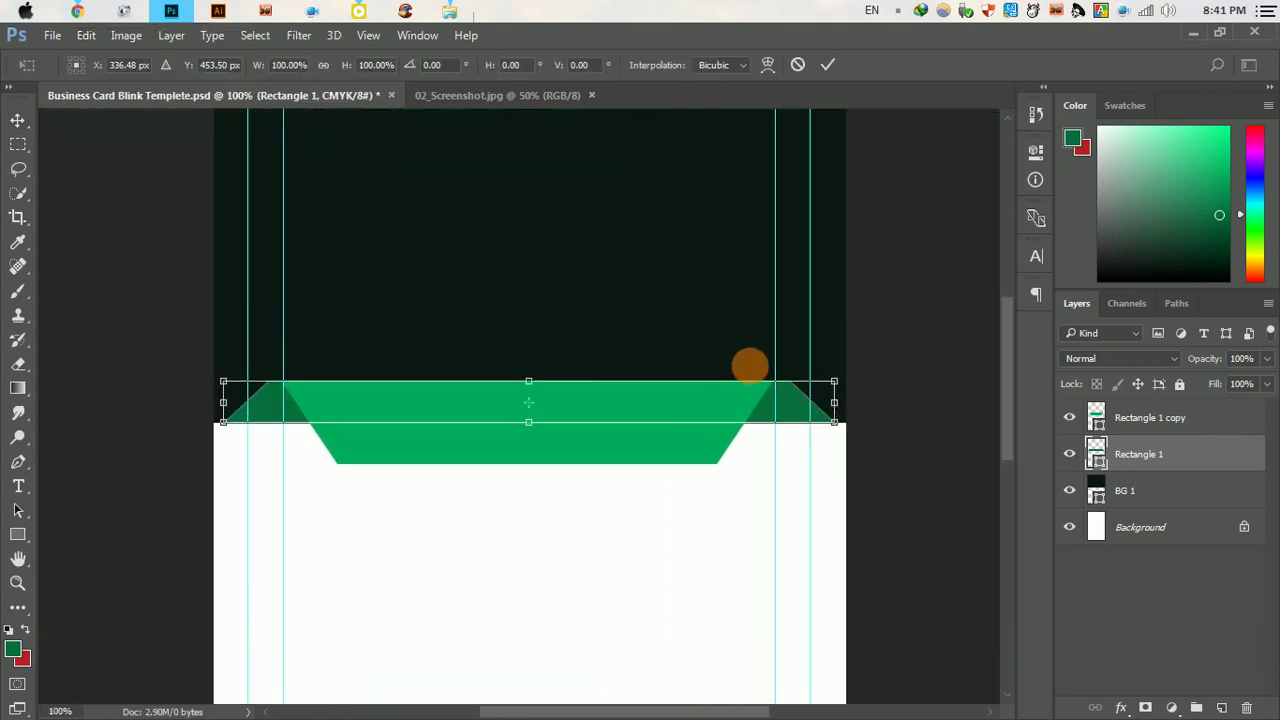
drag(836, 425, 820, 424)
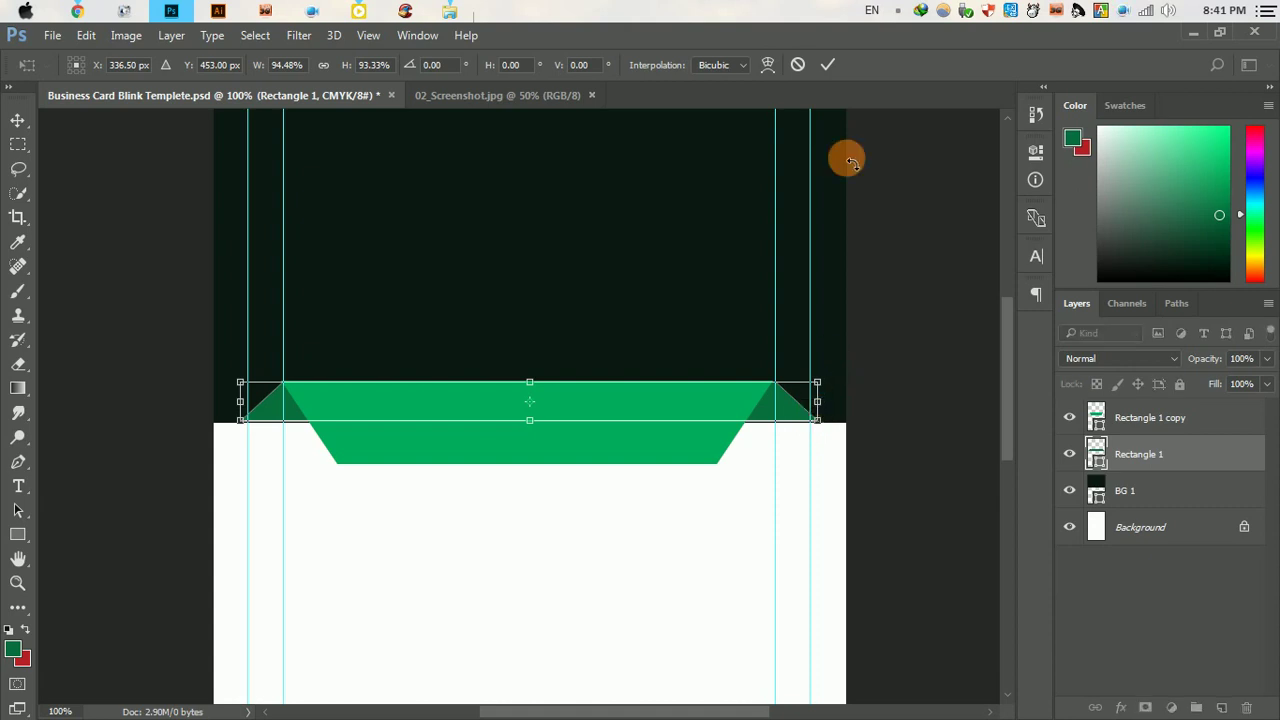
click(828, 64)
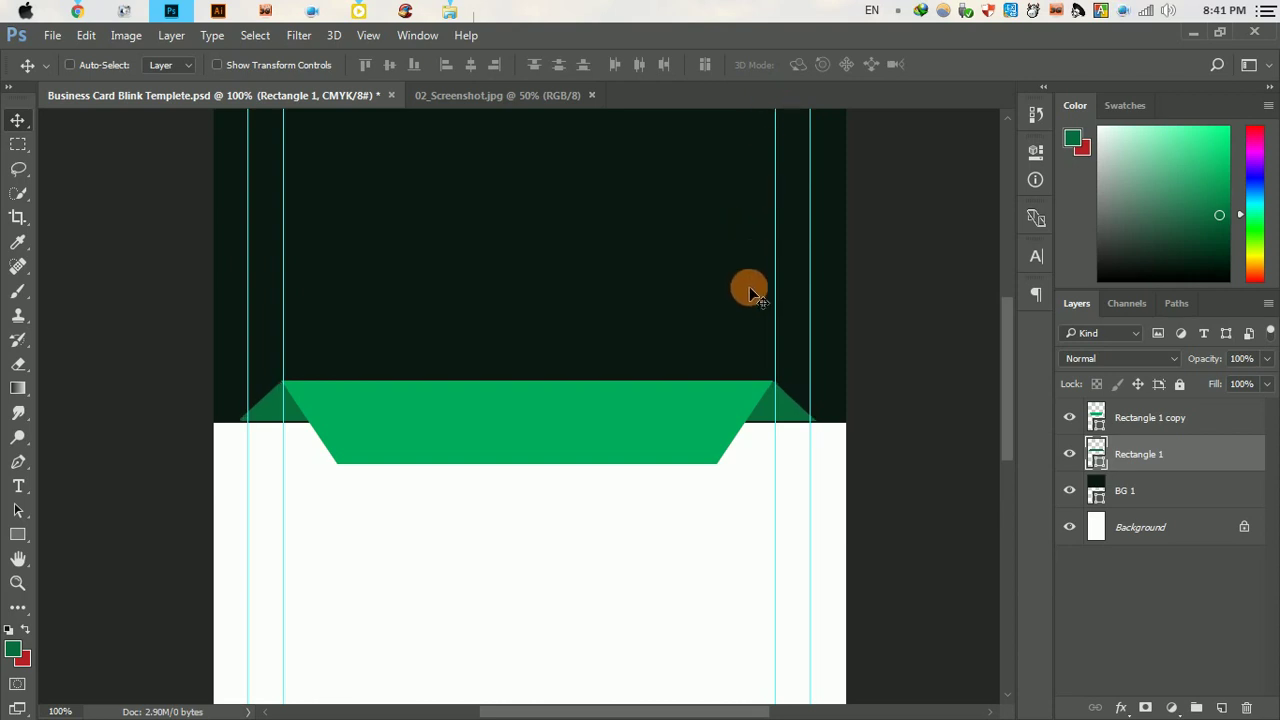
Step: Zoom in and pan to inspect the ends of the green bands close up
scroll(403, 374, up, 1)
drag(256, 435, 483, 417)
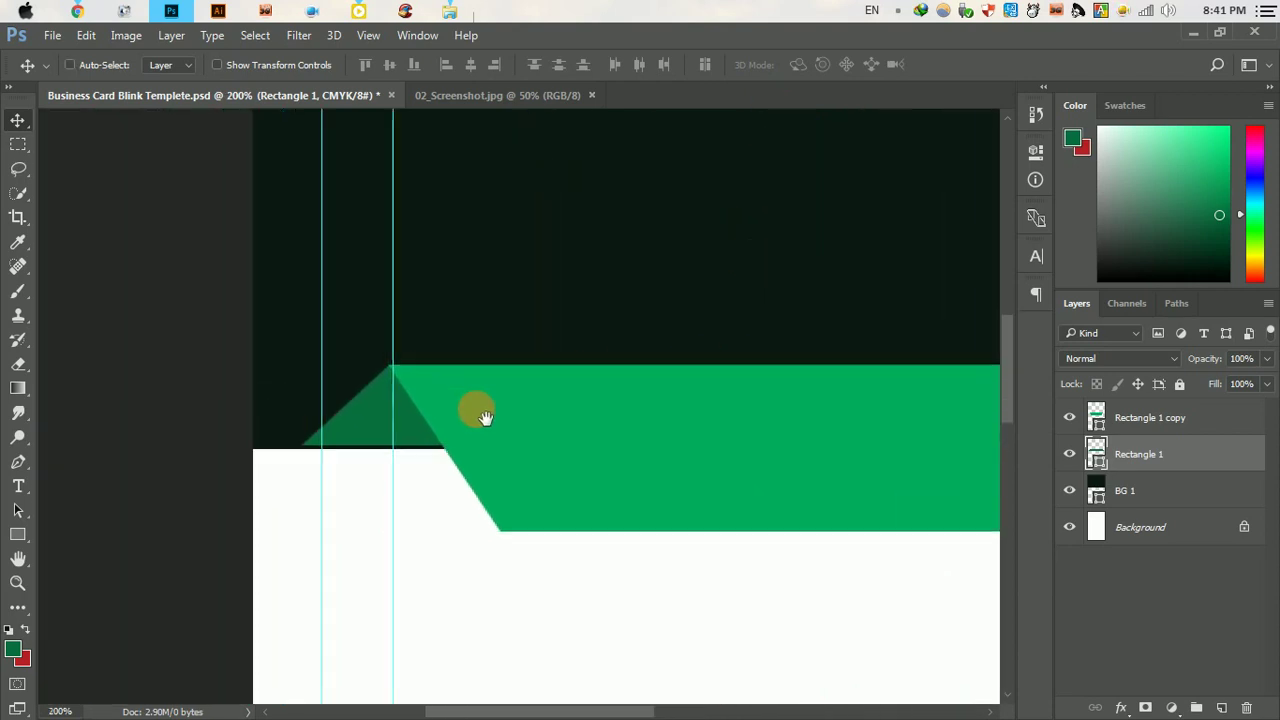
scroll(575, 410, right, 10)
scroll(586, 400, down, 2)
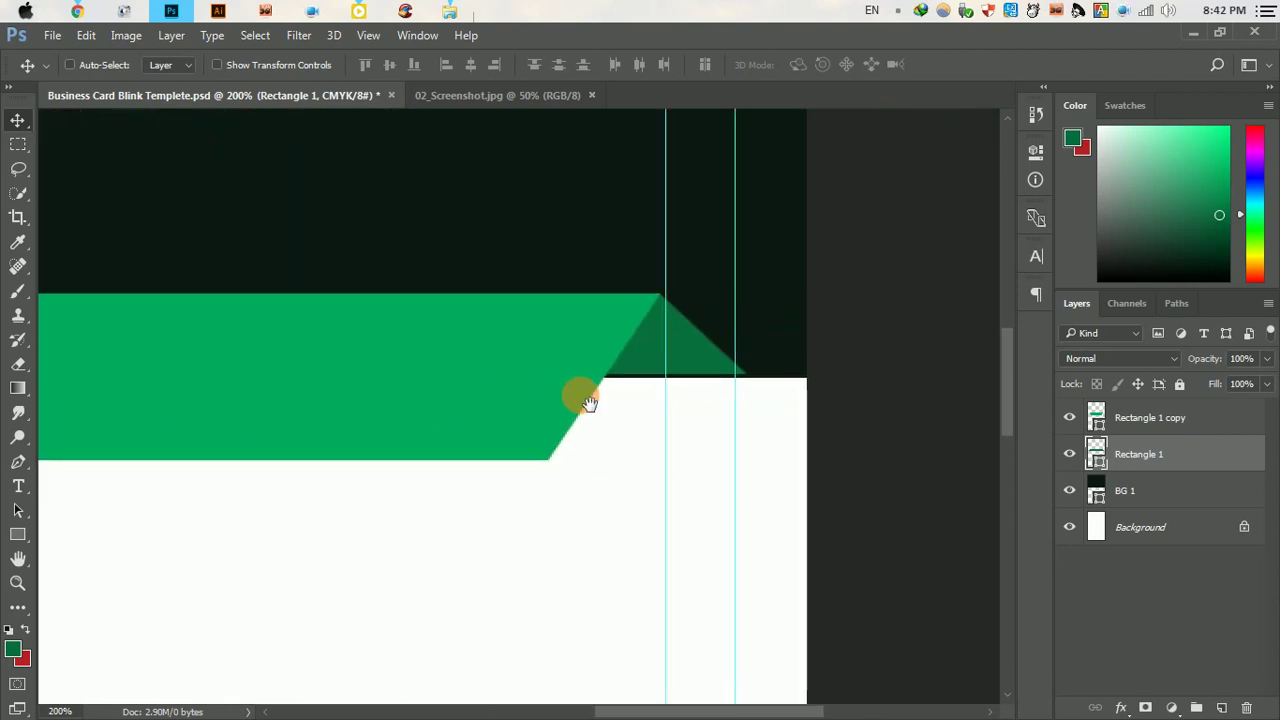
scroll(740, 468, left, 5)
scroll(560, 440, right, 1)
scroll(400, 437, right, 2)
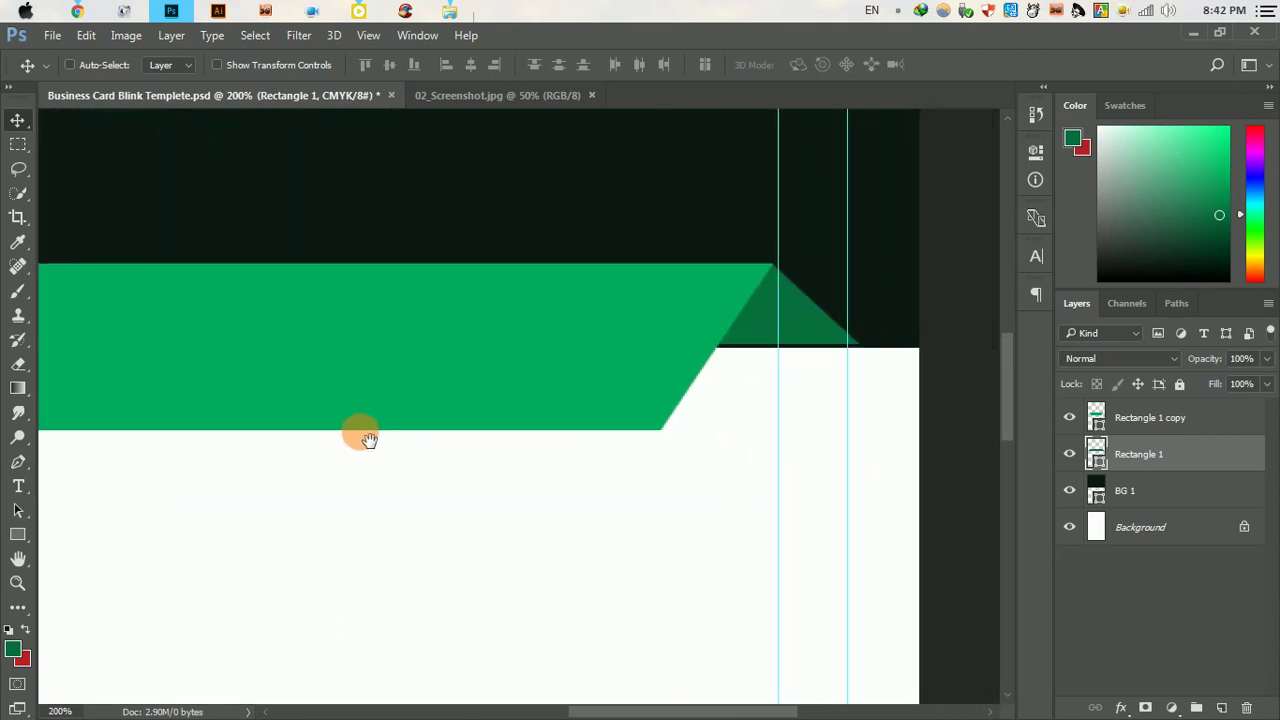
scroll(291, 334, down, 2)
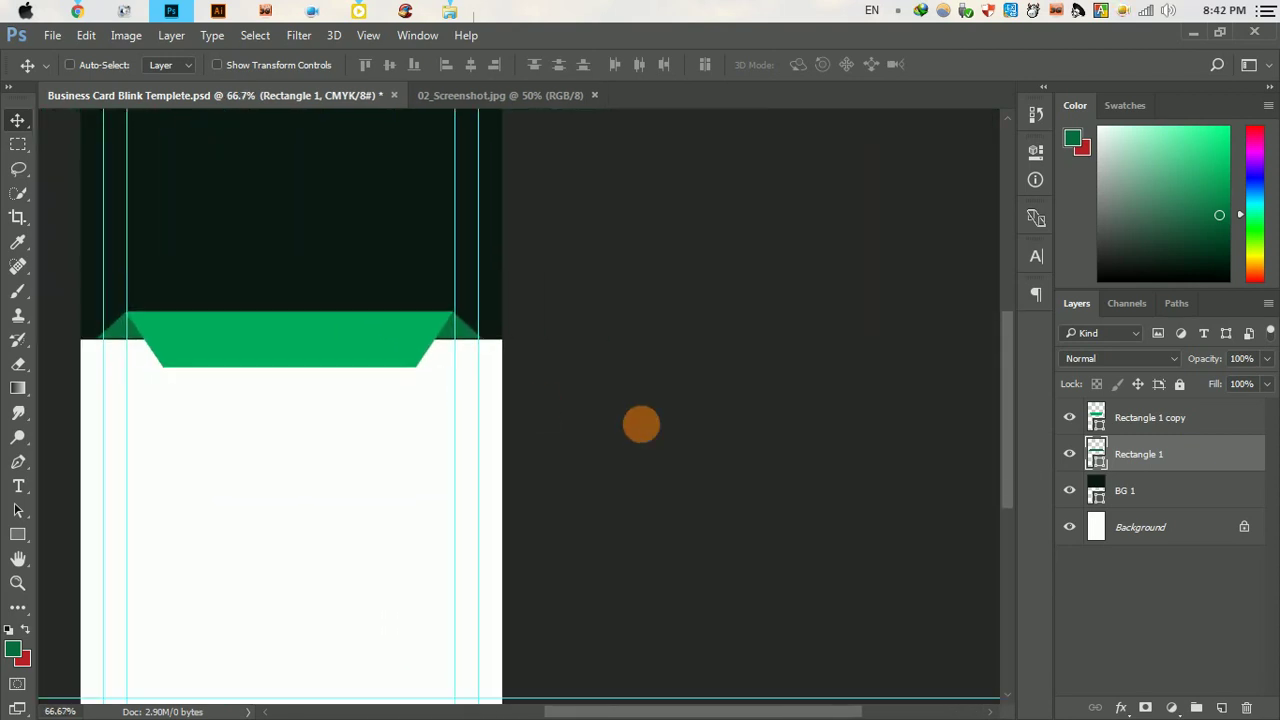
Step: Select both green band layers, nudge them down onto the dark block's edge, then zoom back out
ctrl+click(1157, 421)
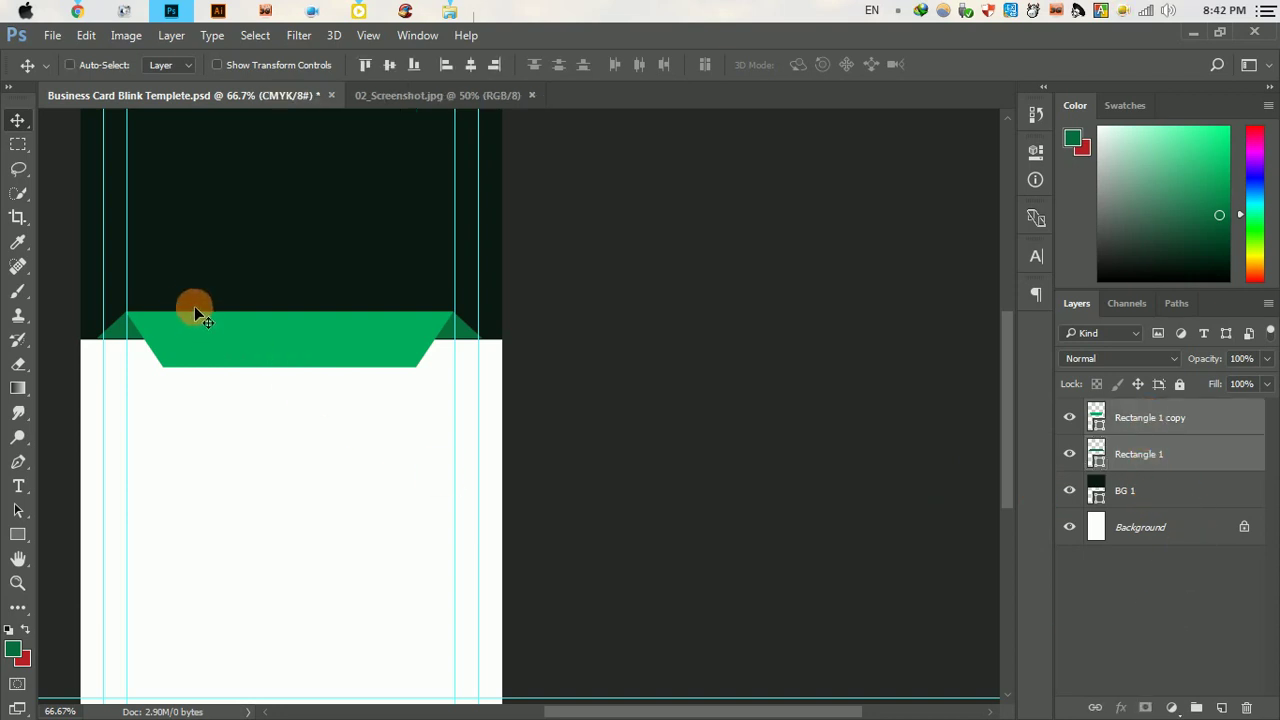
scroll(183, 295, up, 1)
scroll(417, 320, left, 4)
scroll(580, 331, right, 2)
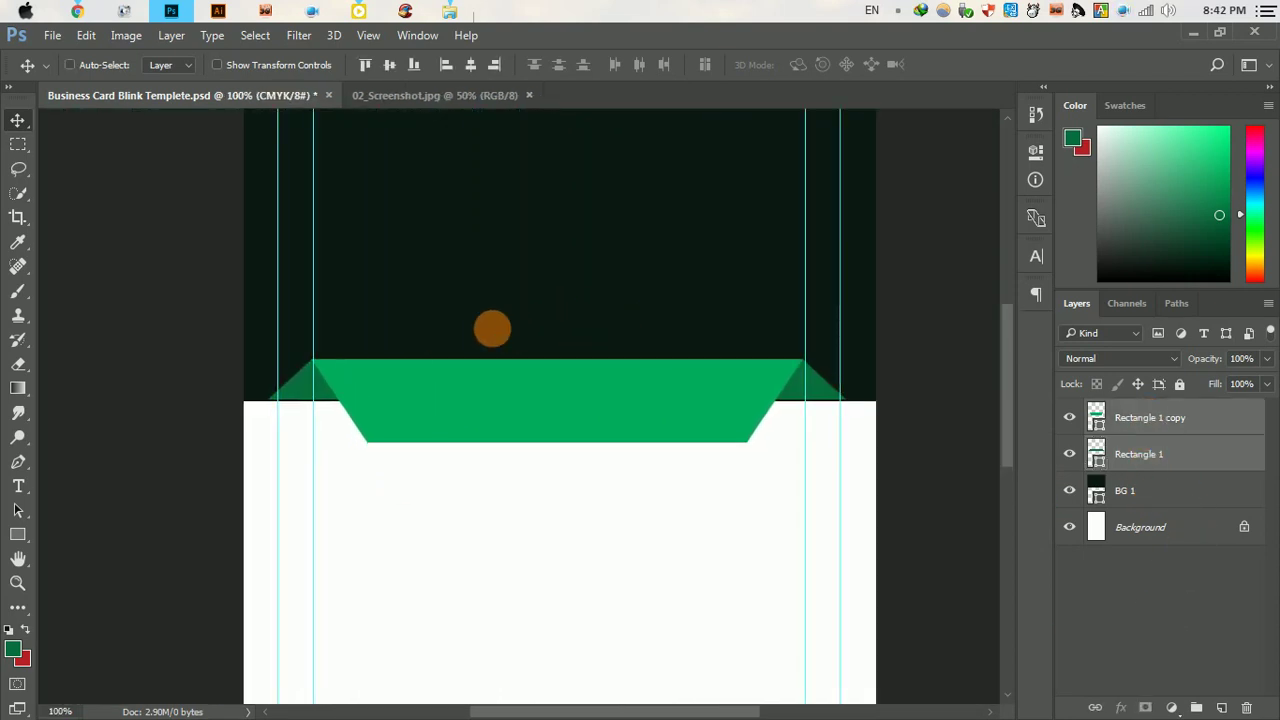
key(Down)
key(Down)
key(Down)
key(Down)
key(Up)
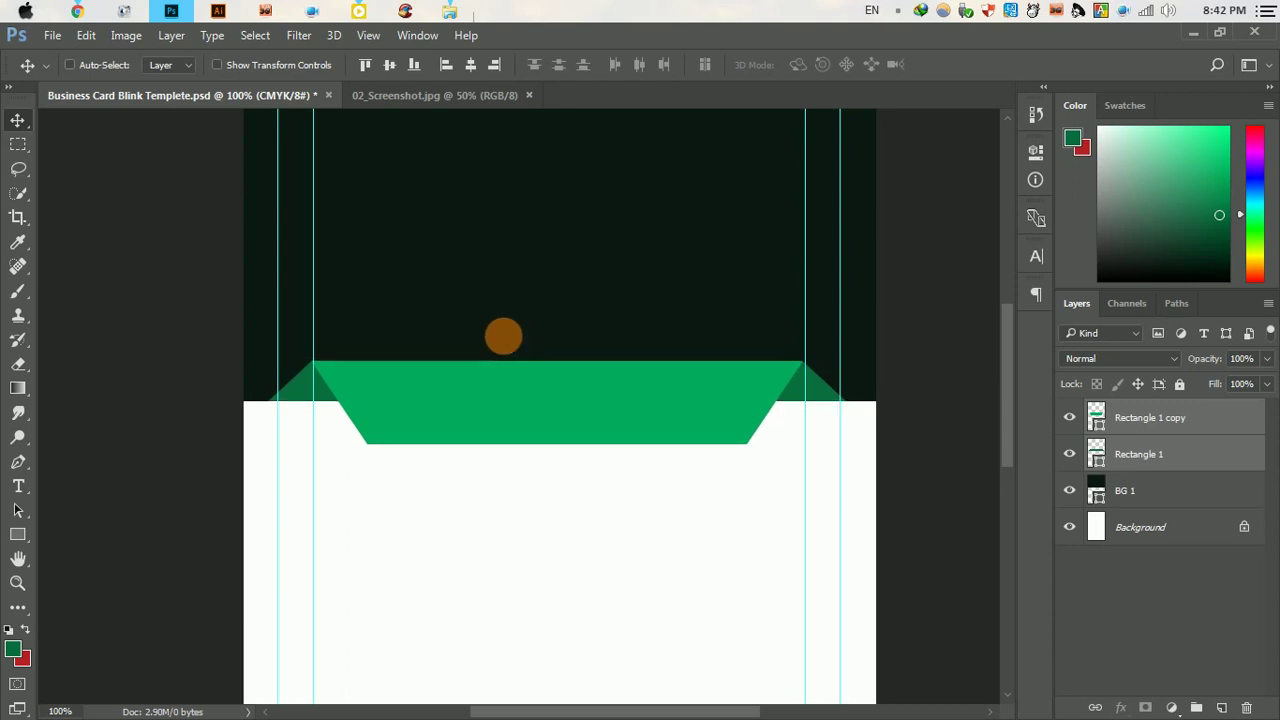
scroll(447, 304, down, 1)
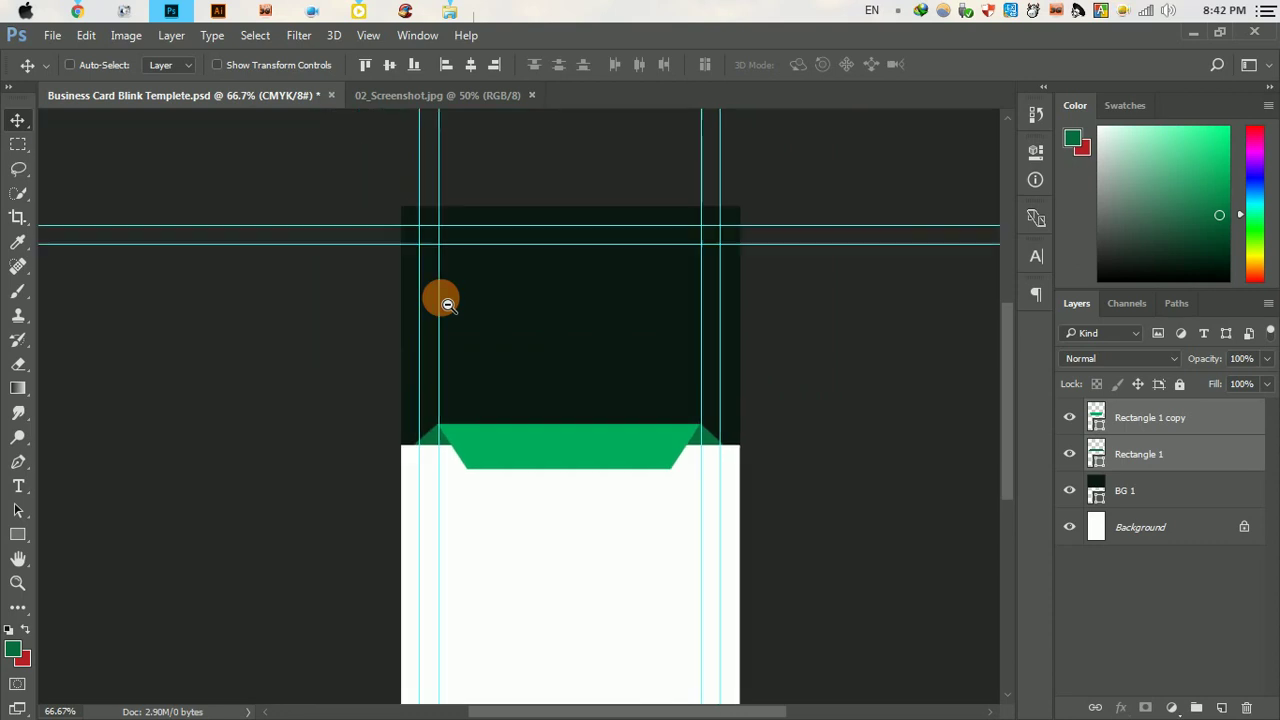
scroll(447, 304, down, 1)
scroll(500, 289, down, 1)
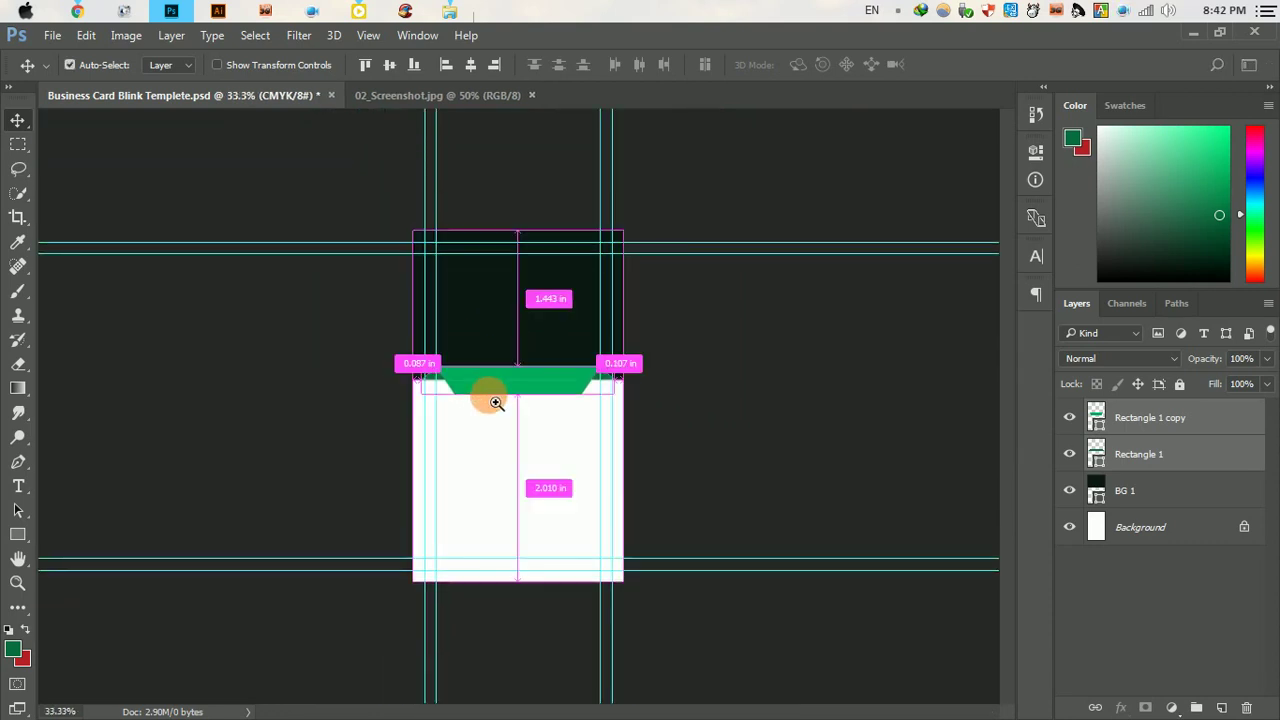
key(ctrl+plus)
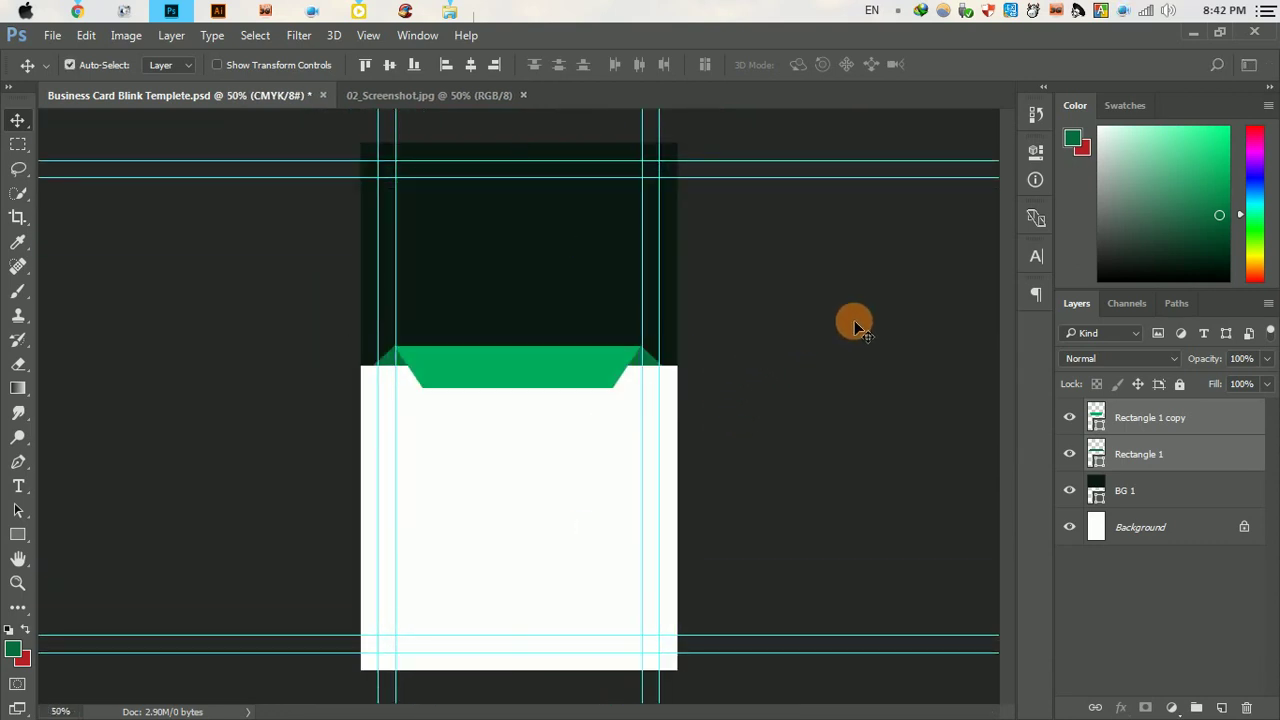
click(944, 370)
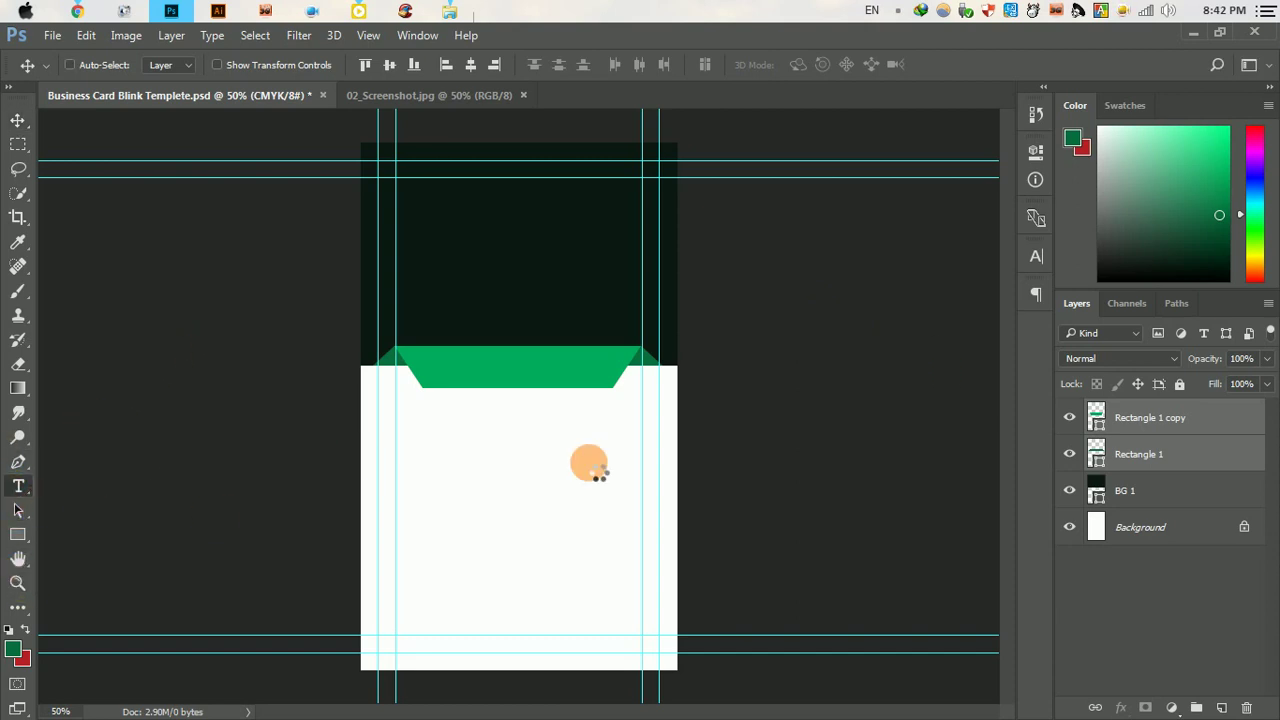
Step: Type the name 'Tailor Swieft' on the dark top area of the card
key(t)
click(458, 290)
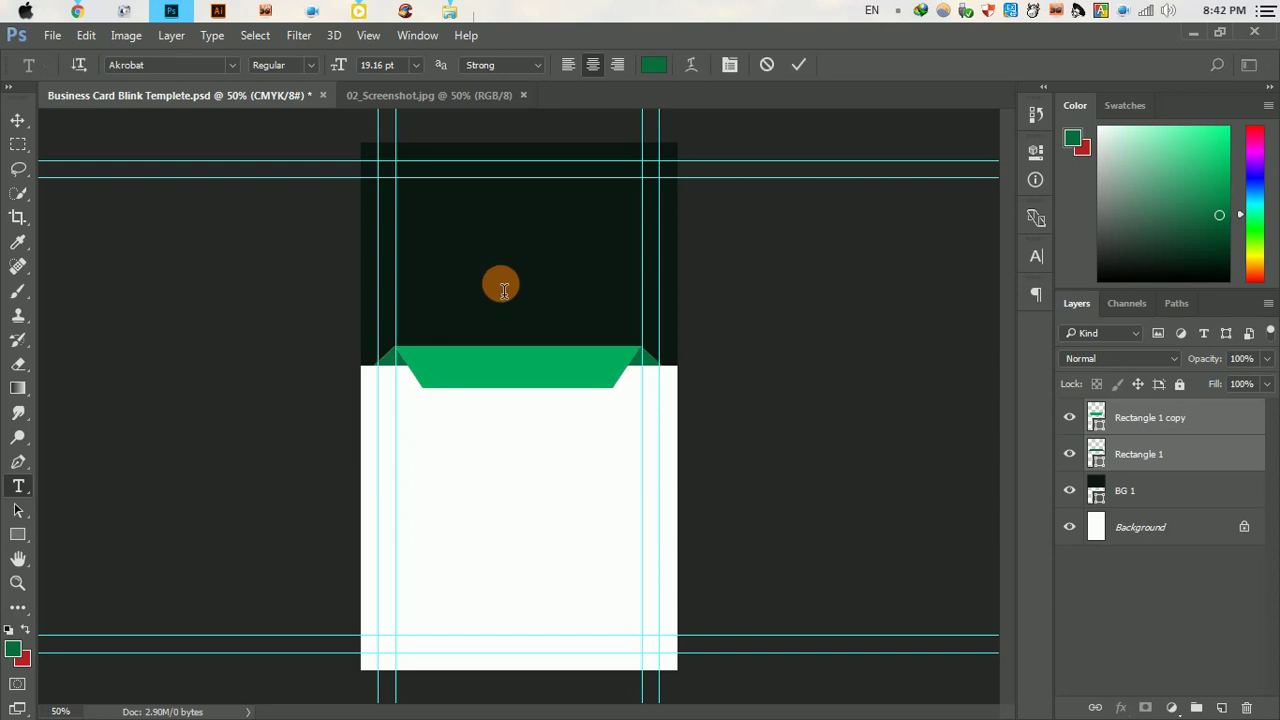
text(Tailor )
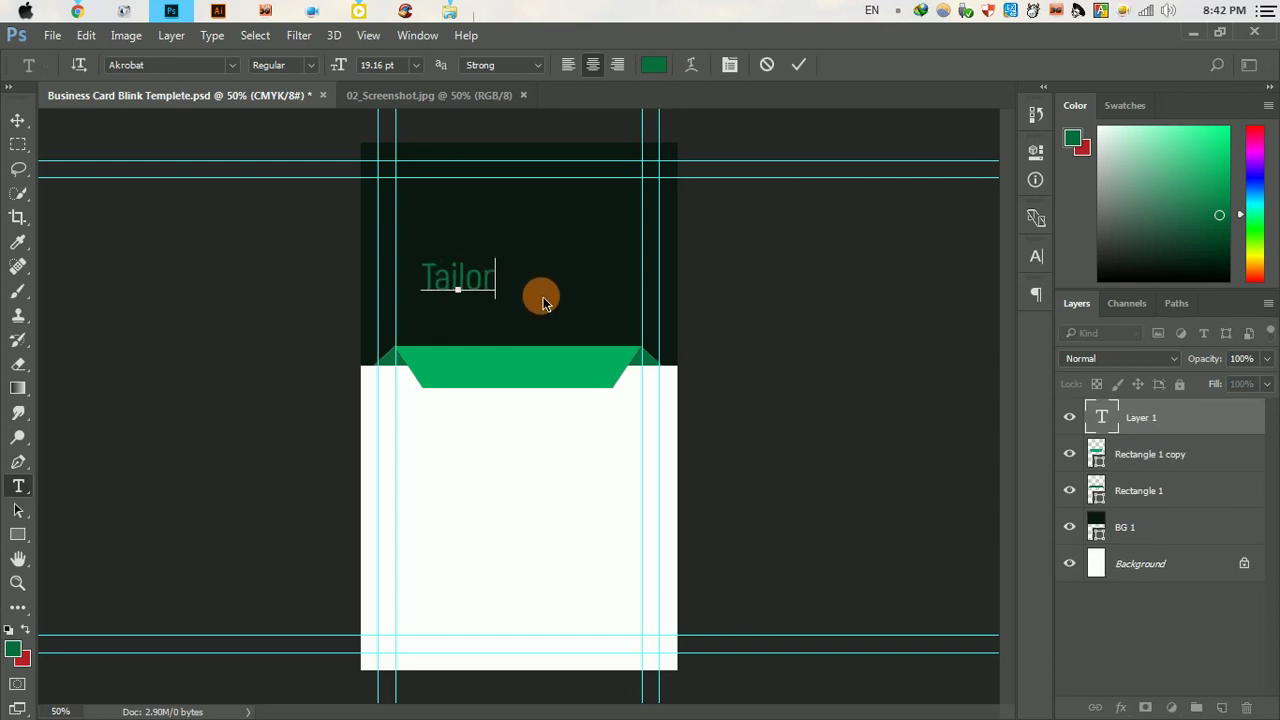
text(Swieft)
Step: Colour the name white and move it down, centred, onto the green band
triple_click(543, 300)
click(653, 64)
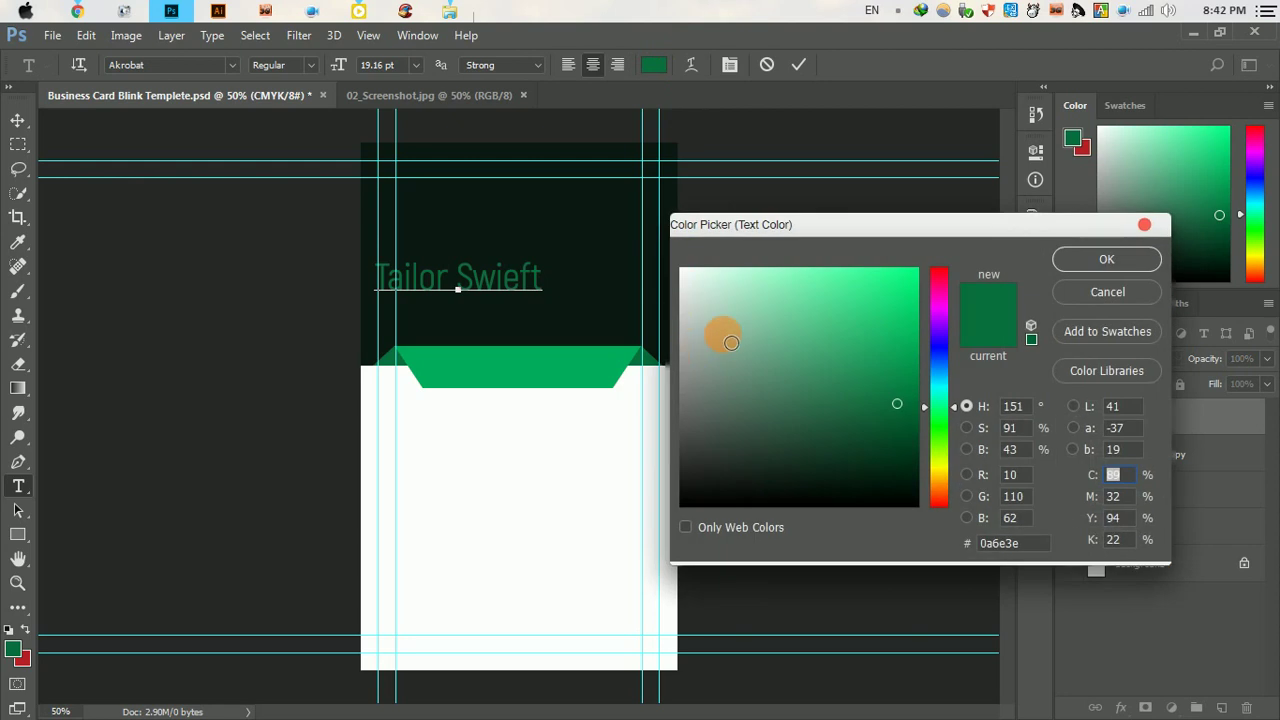
click(688, 276)
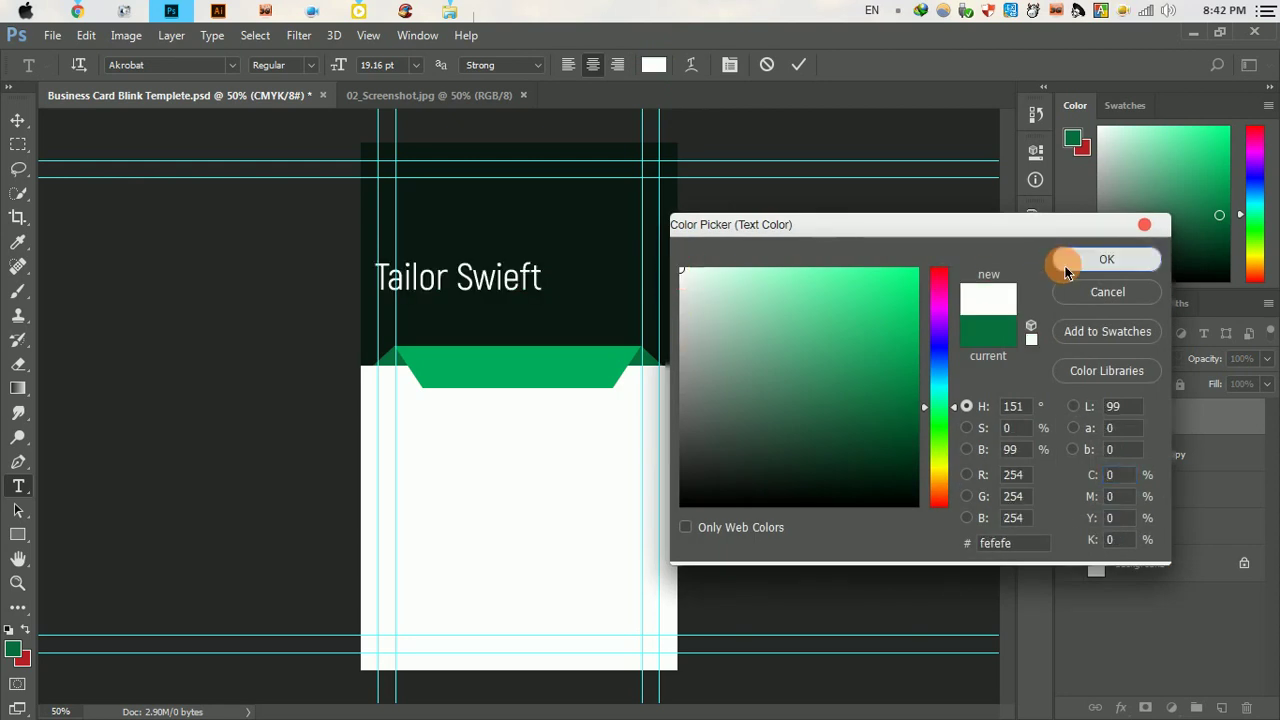
click(1090, 259)
click(798, 64)
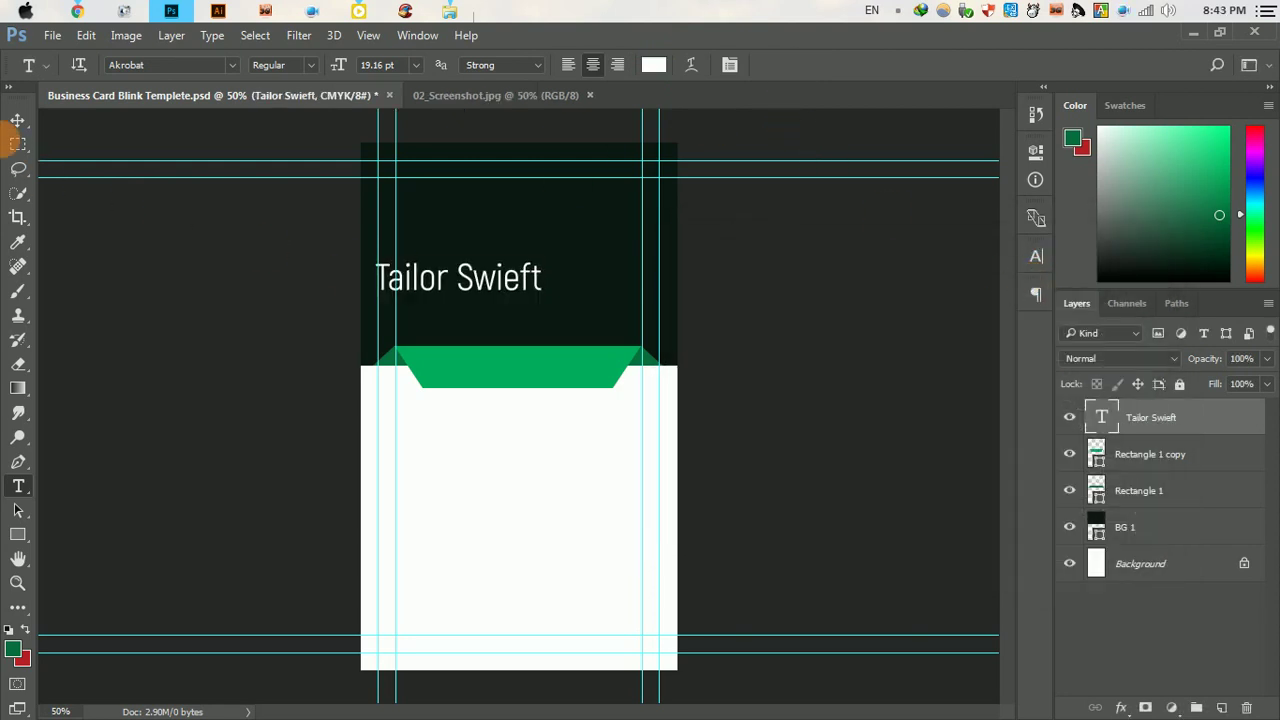
click(17, 120)
drag(543, 273, 543, 360)
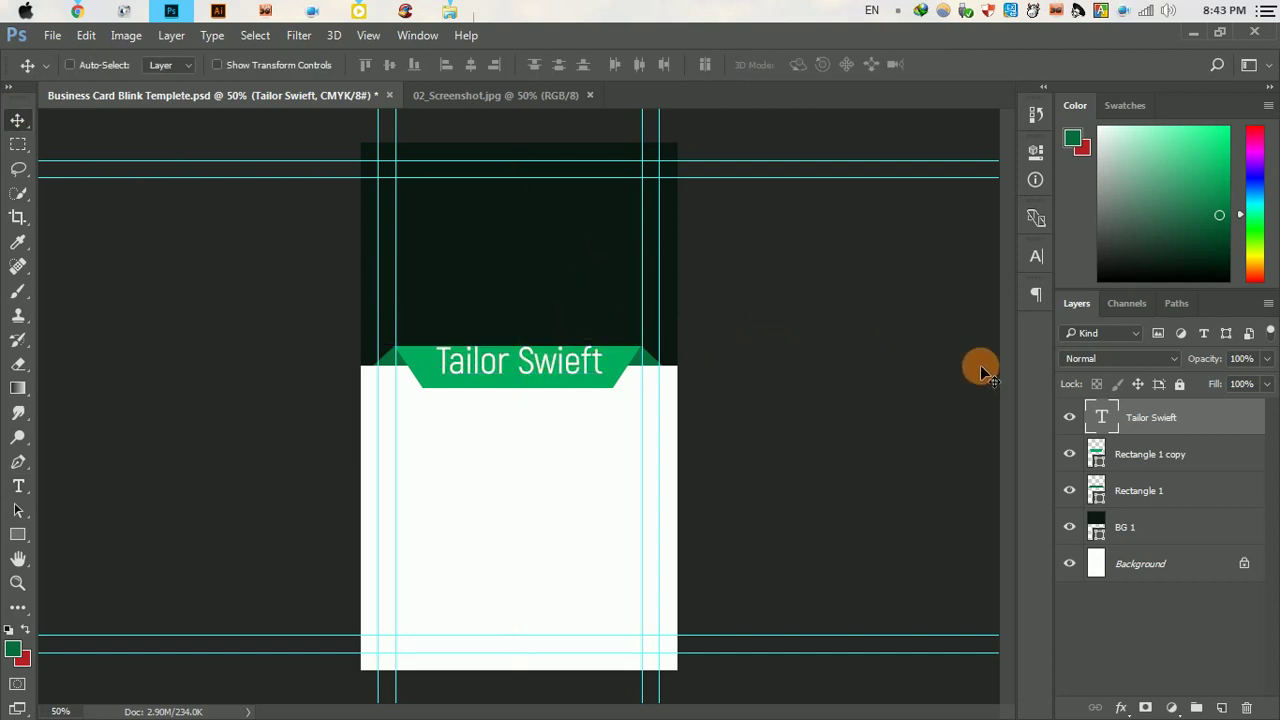
Step: Set the name's font to Akrobat SemiBold and reduce its font size
click(1036, 258)
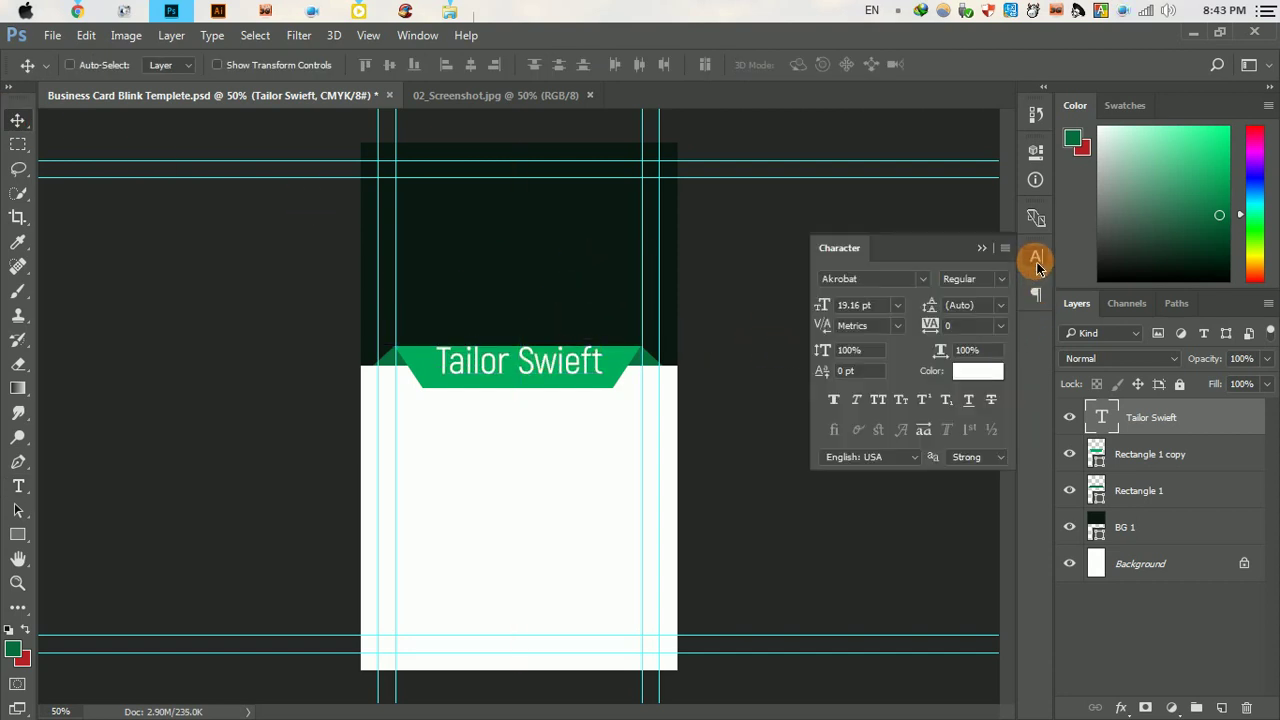
click(925, 281)
key(Up)
key(Up)
key(Up)
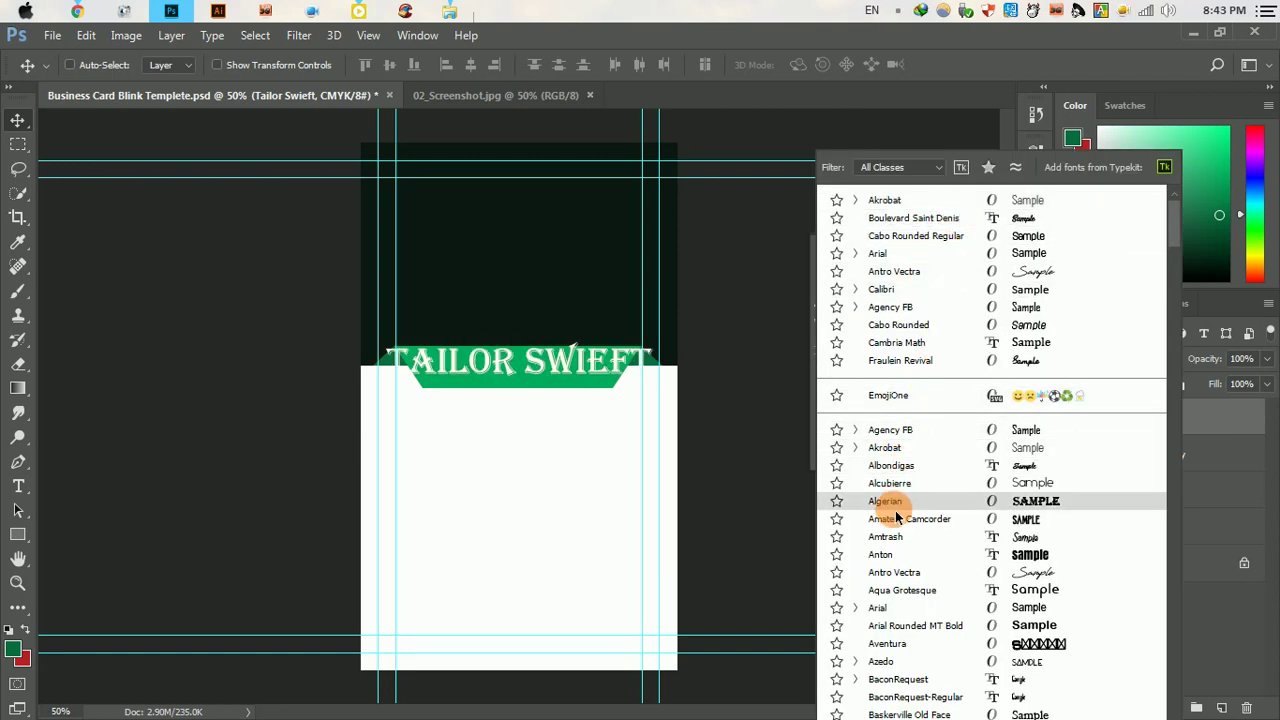
click(896, 452)
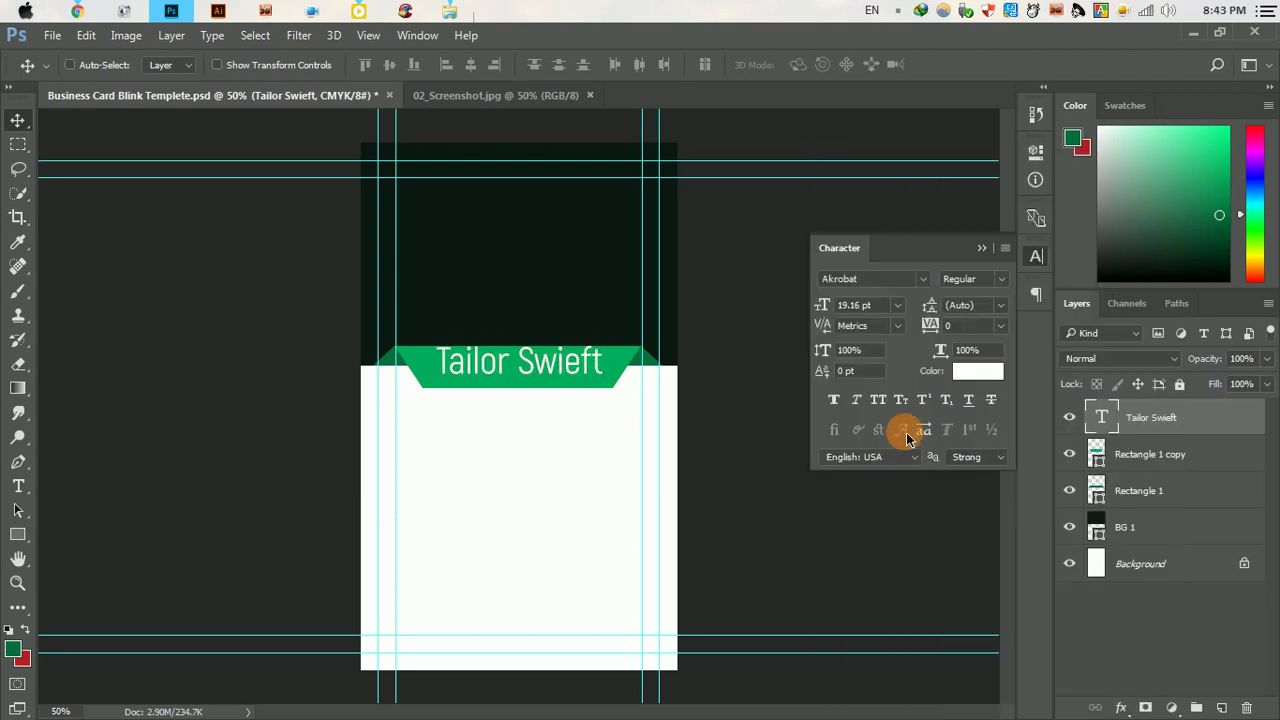
click(985, 280)
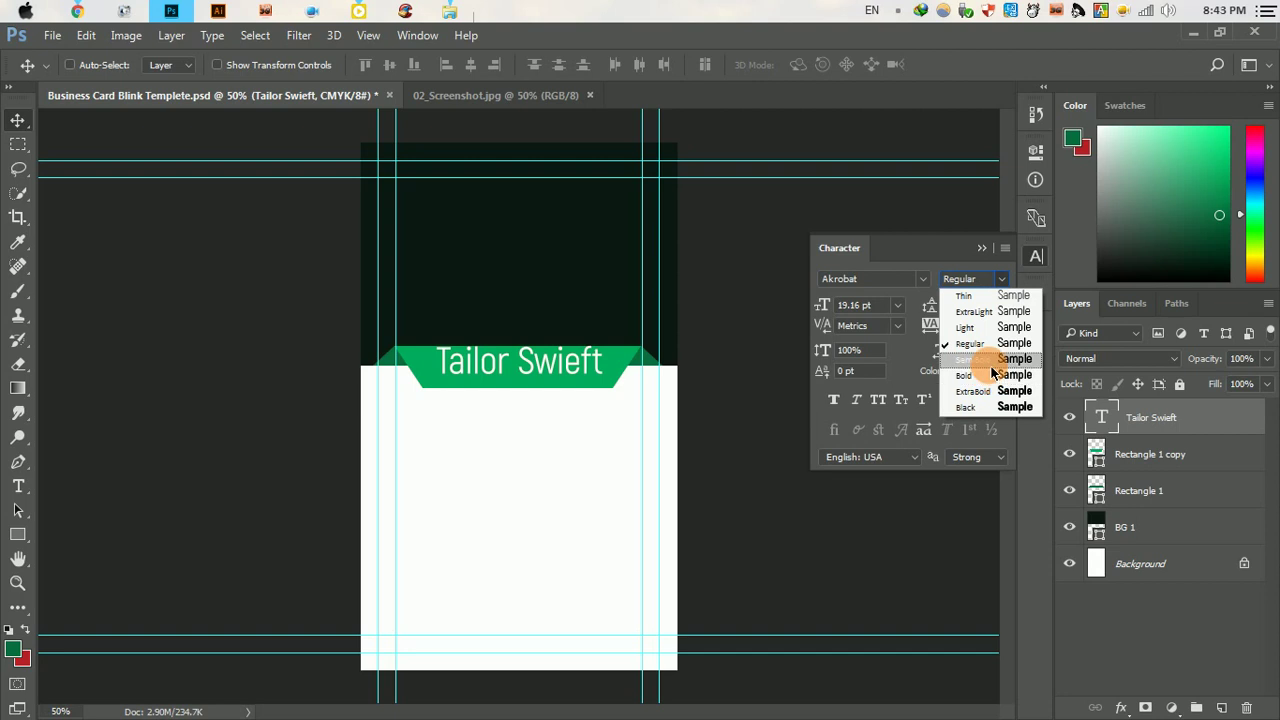
click(993, 360)
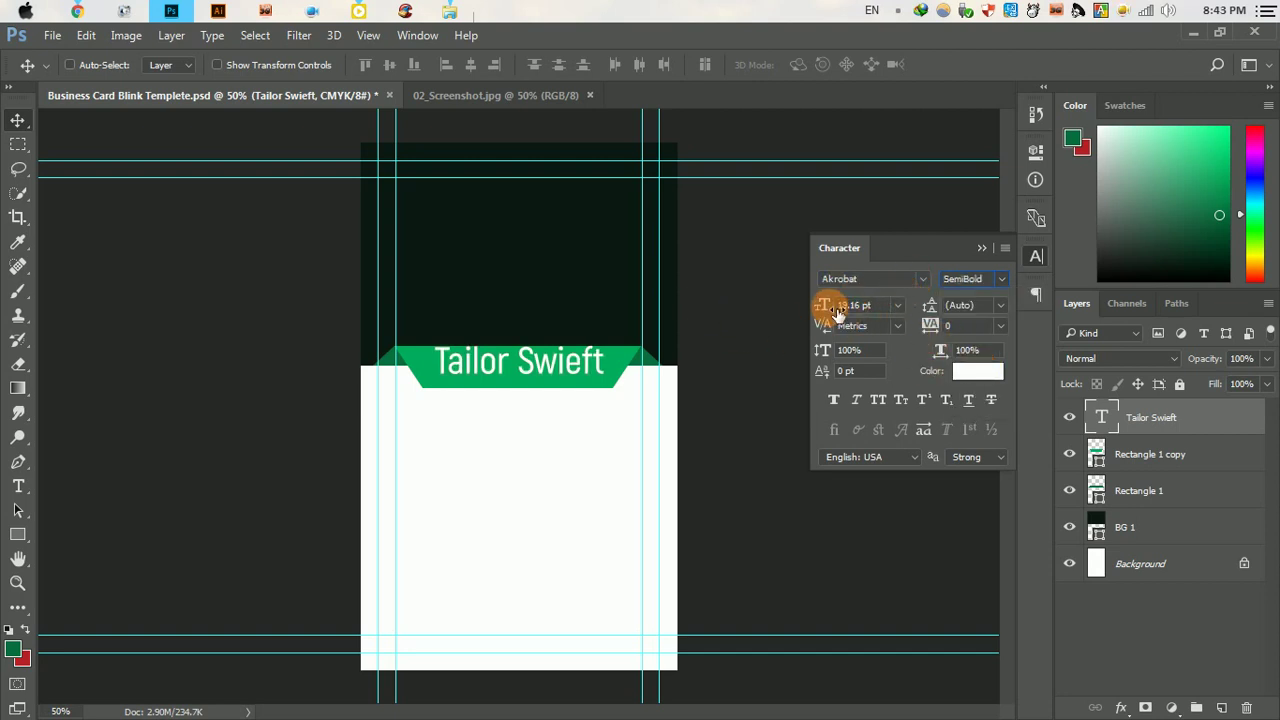
drag(829, 311, 828, 312)
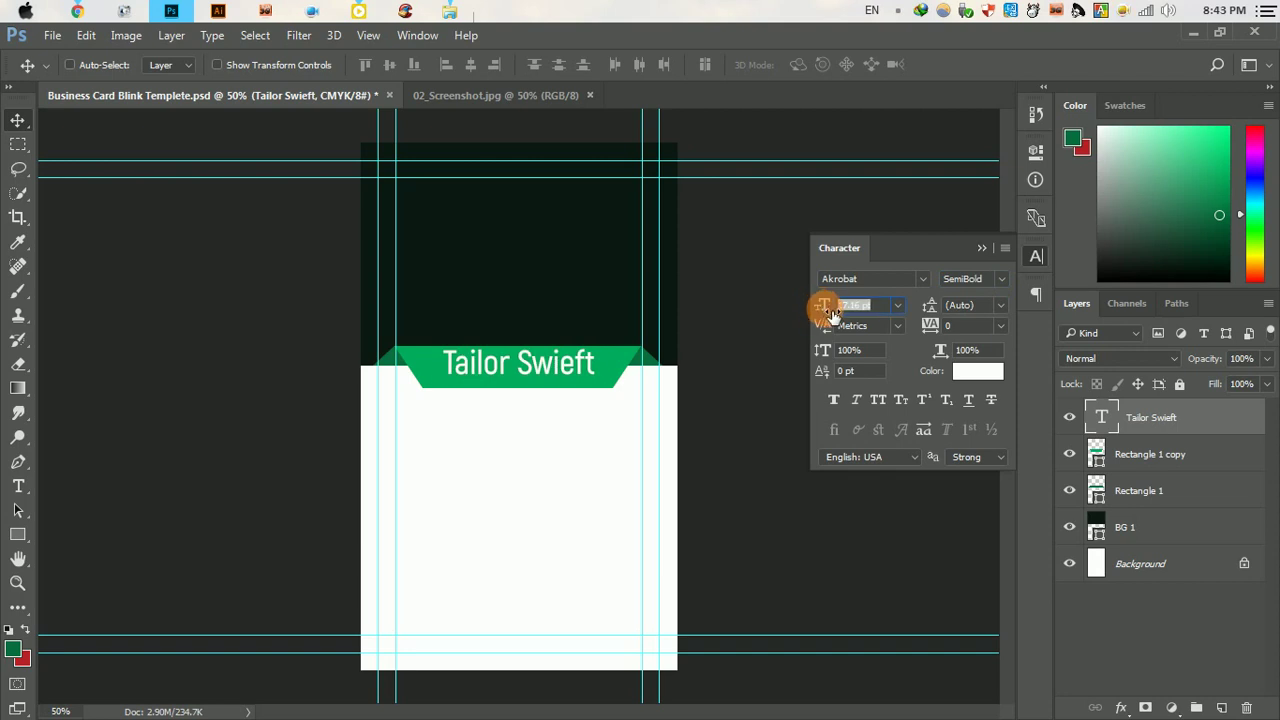
drag(833, 314, 828, 313)
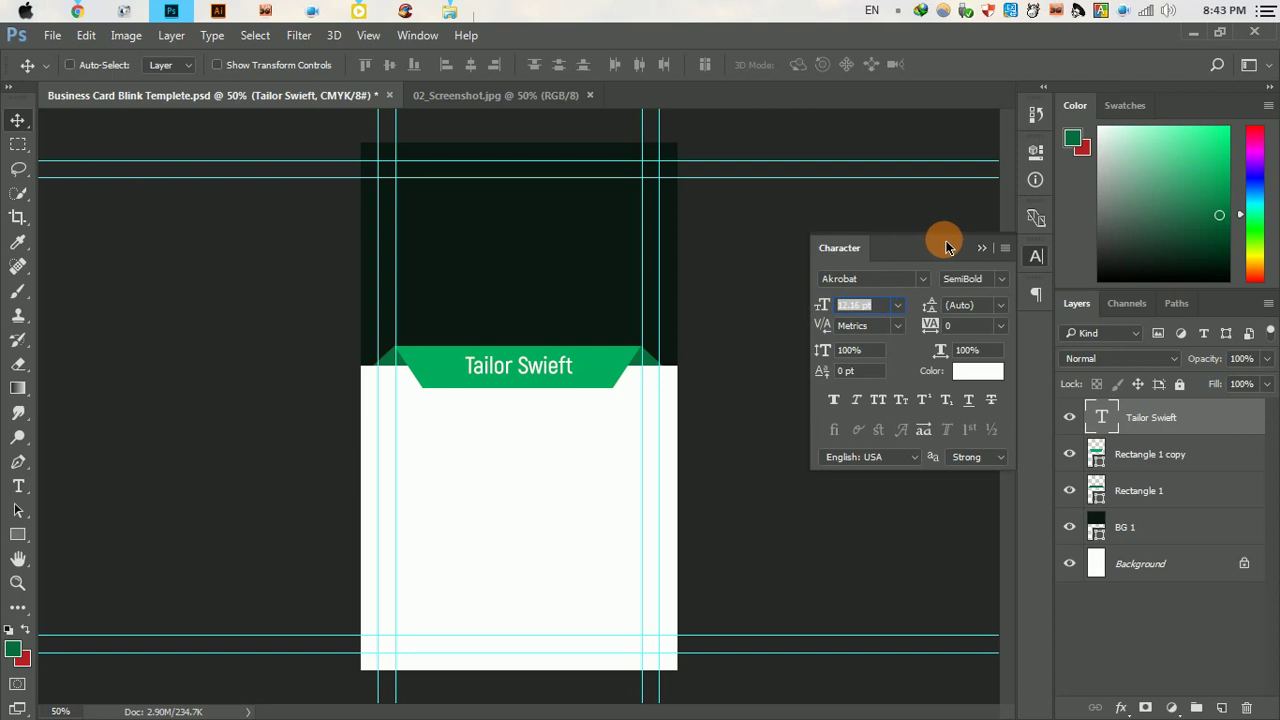
click(981, 247)
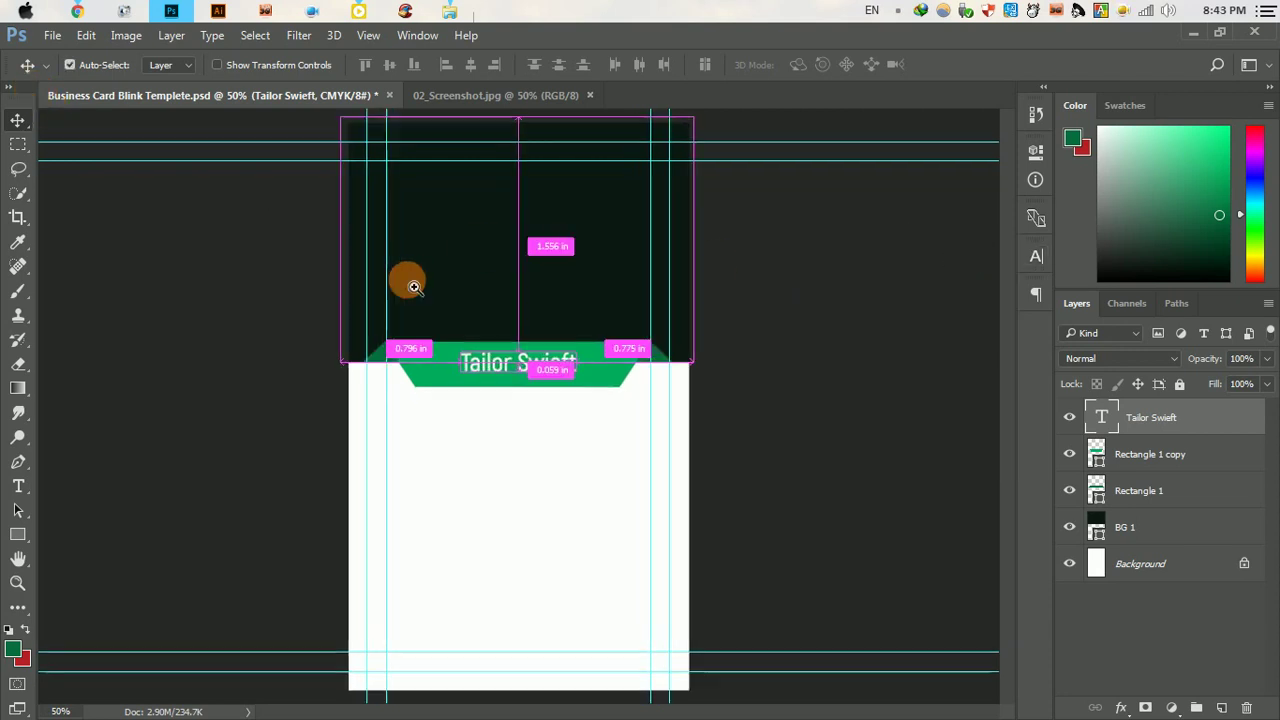
Step: Scale the name down with Free Transform so it fits the green band
scroll(403, 279, up, 1)
key(ctrl+t)
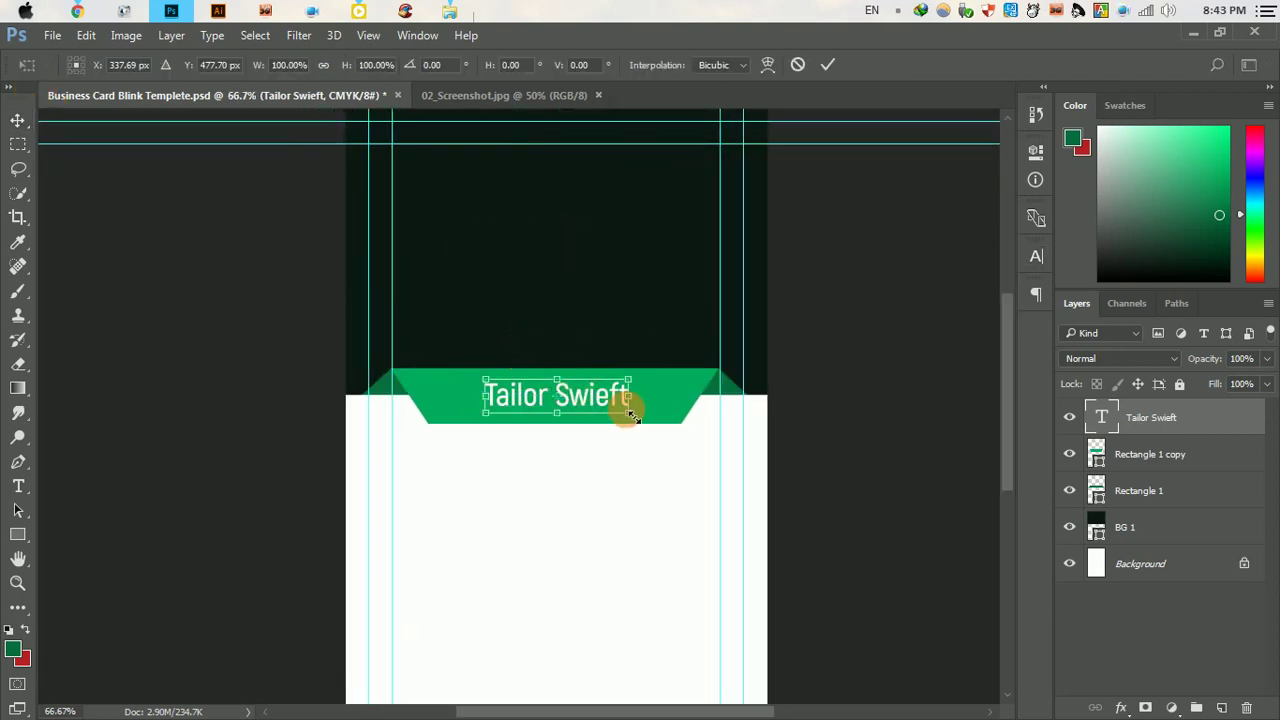
drag(623, 408, 620, 410)
click(828, 64)
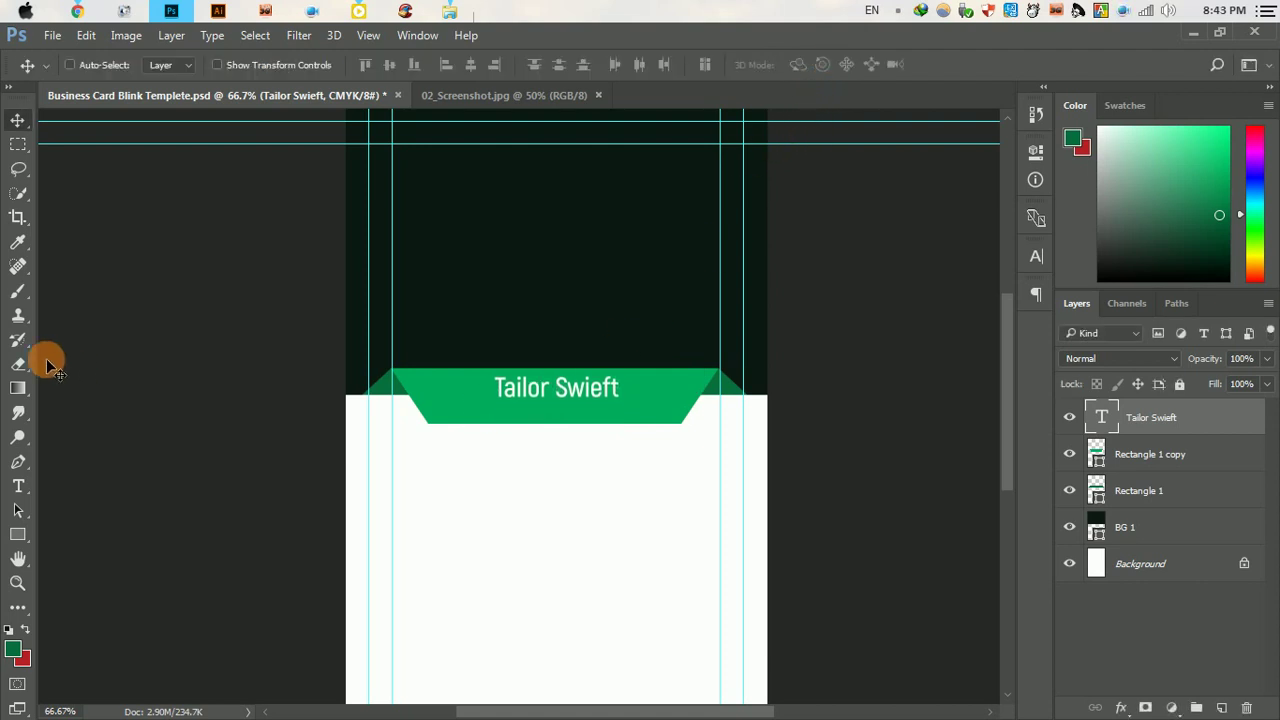
click(18, 486)
click(510, 418)
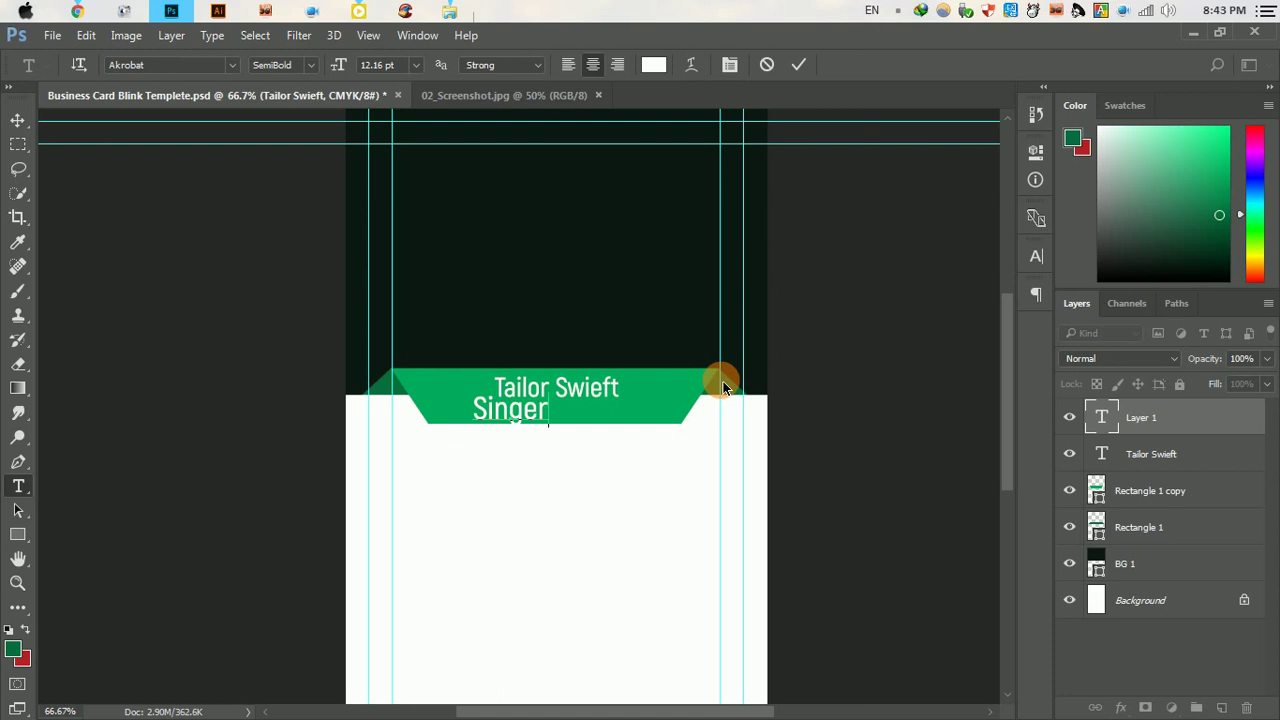
Step: Complete the subtitle 'Singer/Band' and set it to Akrobat Regular at 8.16 pt
text(/Band)
key(ctrl+a)
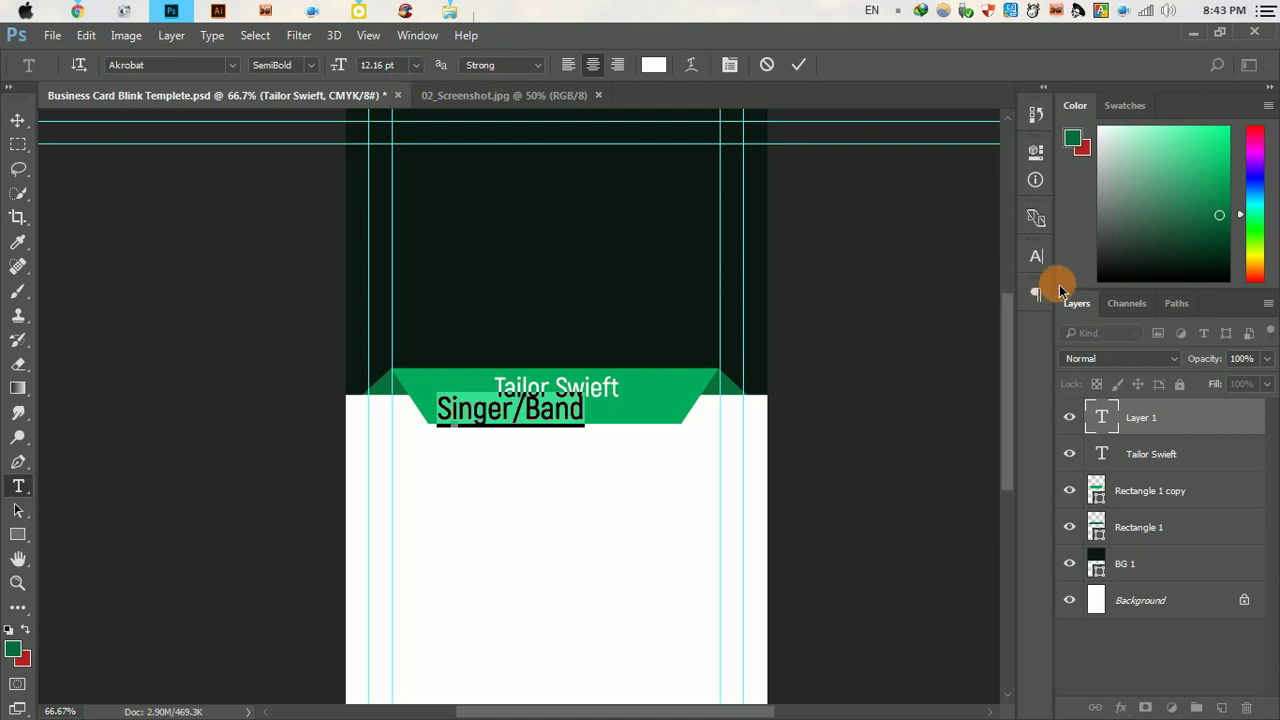
click(311, 65)
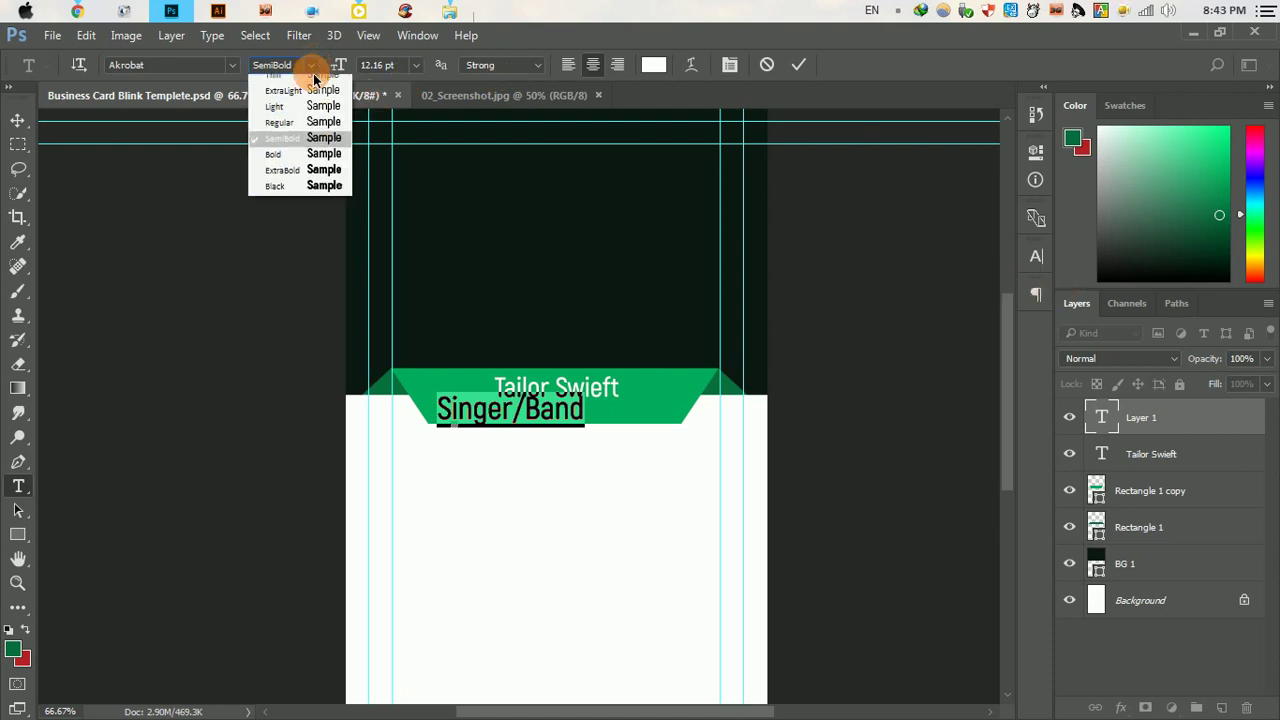
click(296, 129)
drag(339, 65, 331, 65)
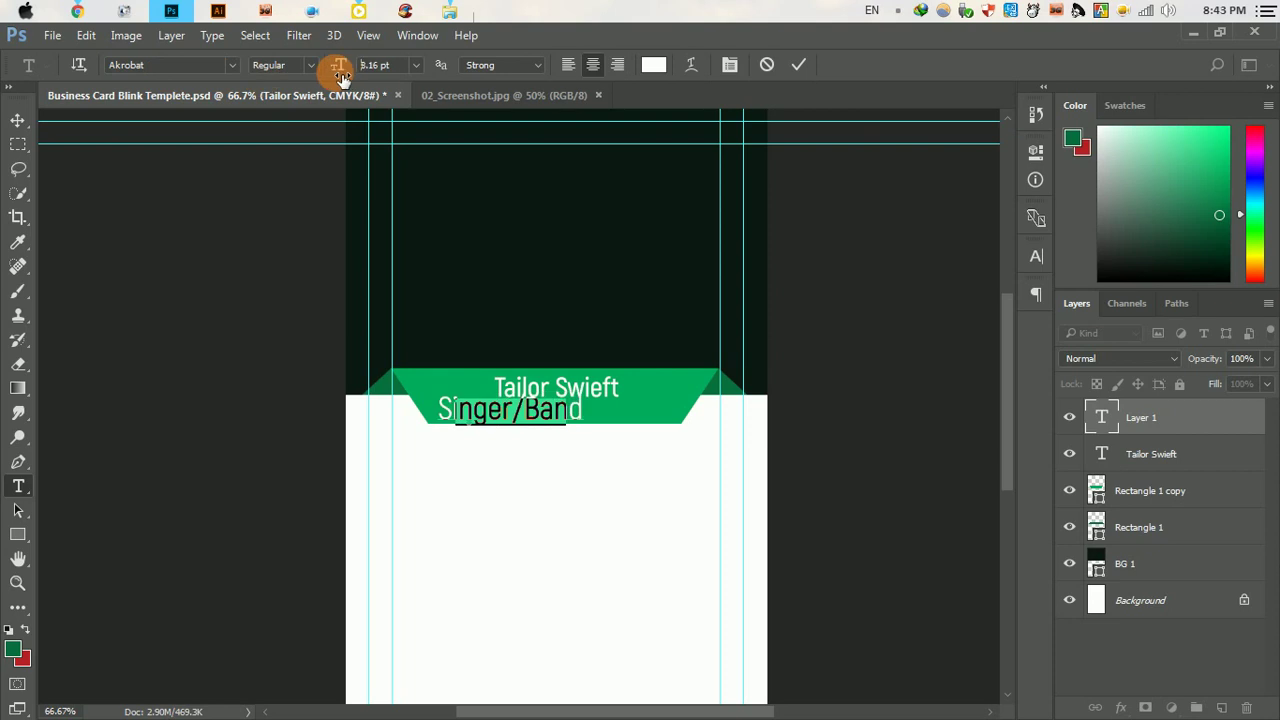
Step: Move the Singer/Band subtitle directly under the Tailor Swieft name
click(17, 120)
mouse_move(546, 415)
mouse_down()
mouse_move(605, 410)
mouse_move(593, 413)
mouse_up()
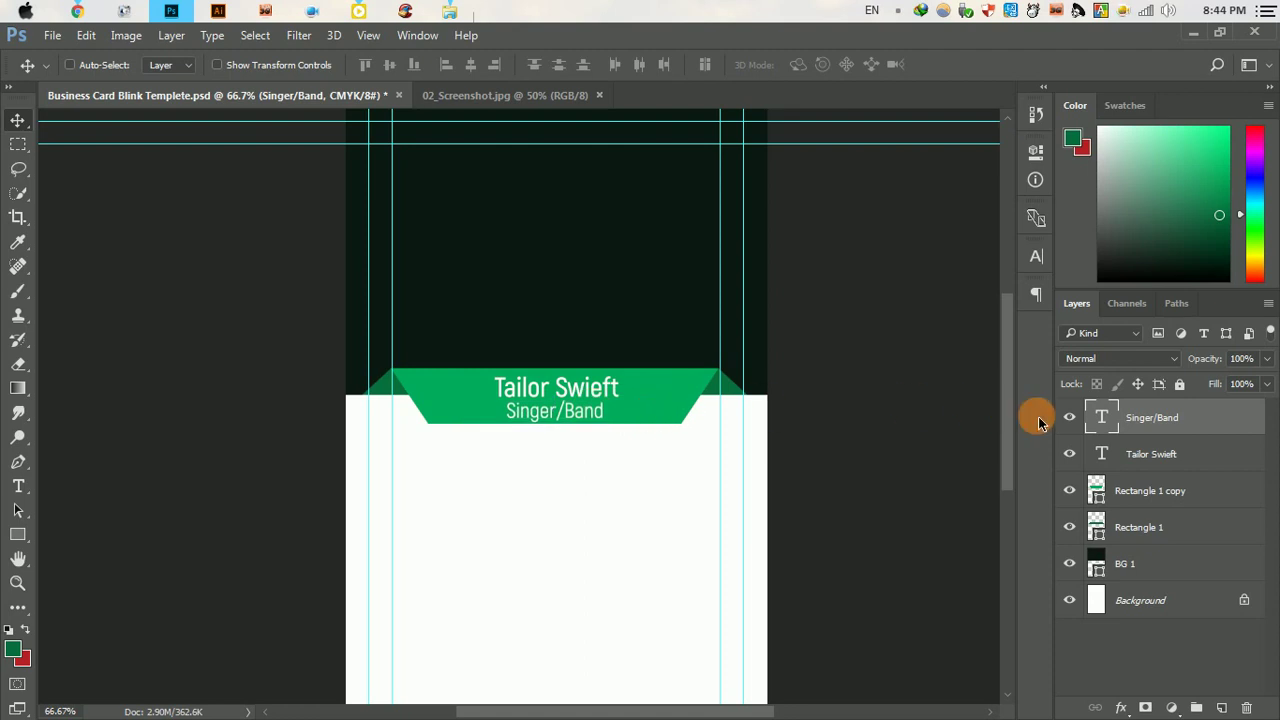
click(1140, 490)
Step: Shrink the Tailor Swieft and Singer/Band layers together with Free Transform
shift+click(1150, 527)
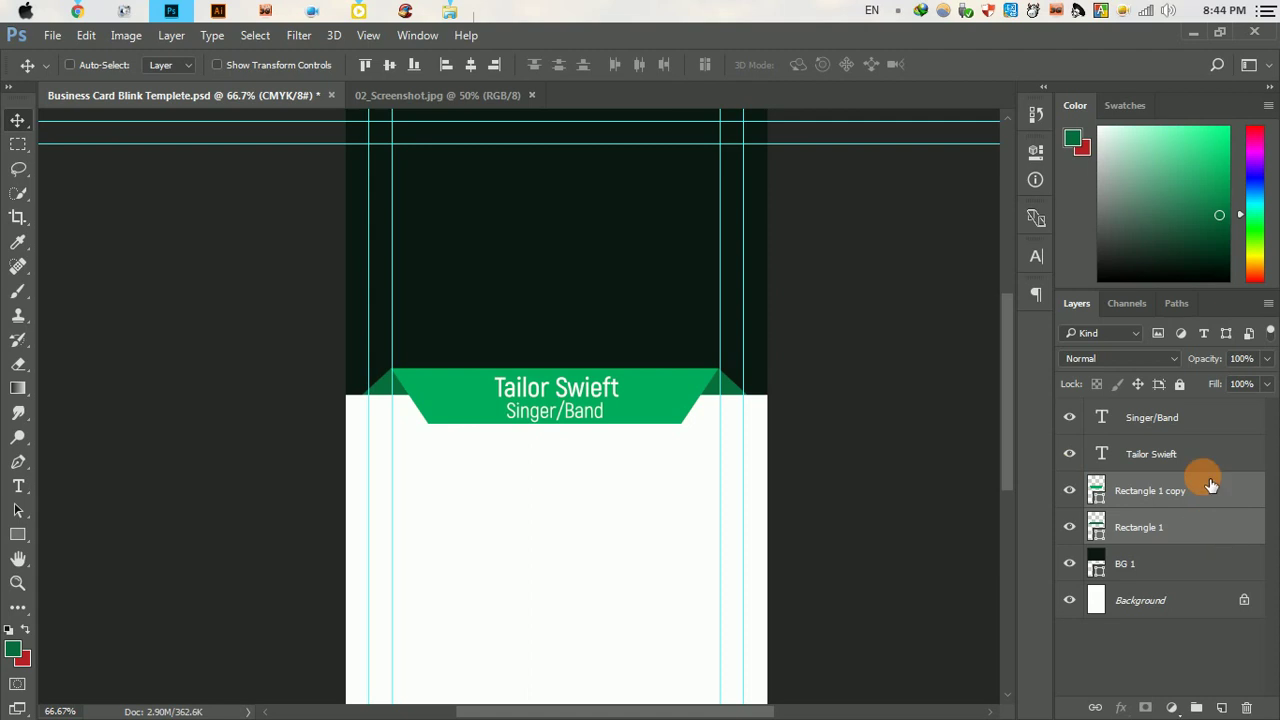
click(1188, 452)
shift+click(1175, 418)
click(86, 35)
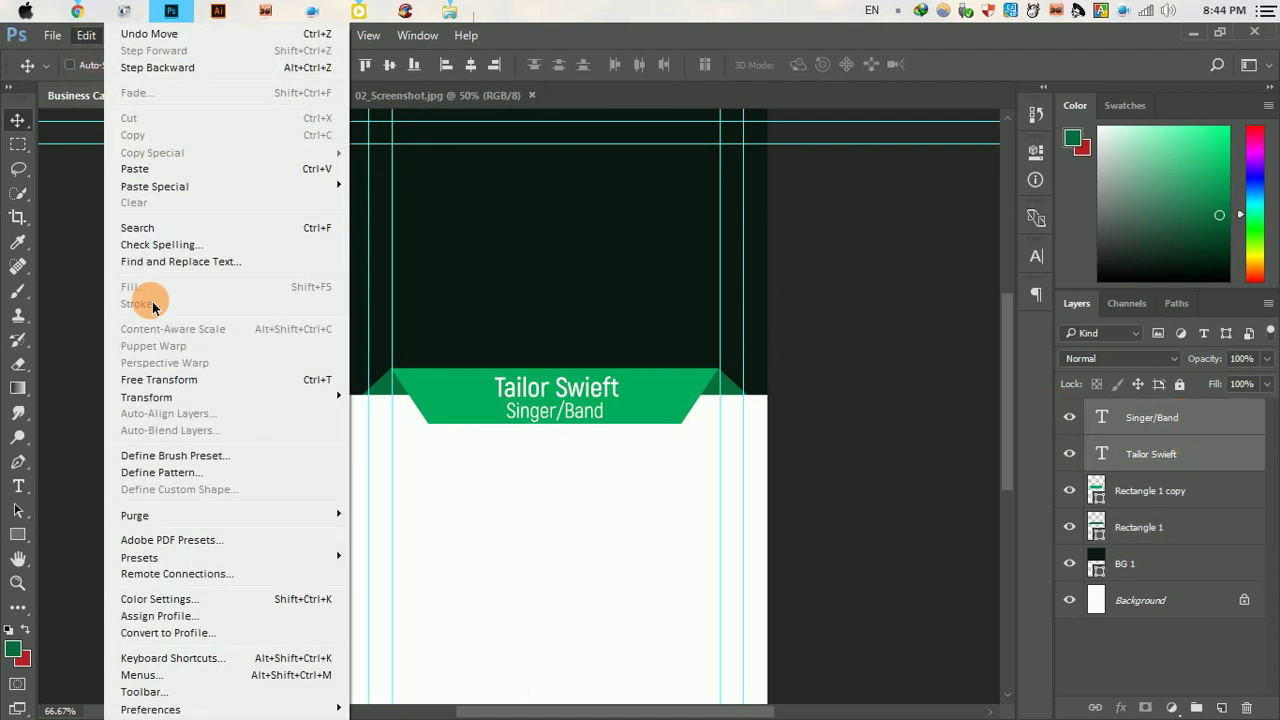
click(190, 380)
drag(617, 414, 618, 425)
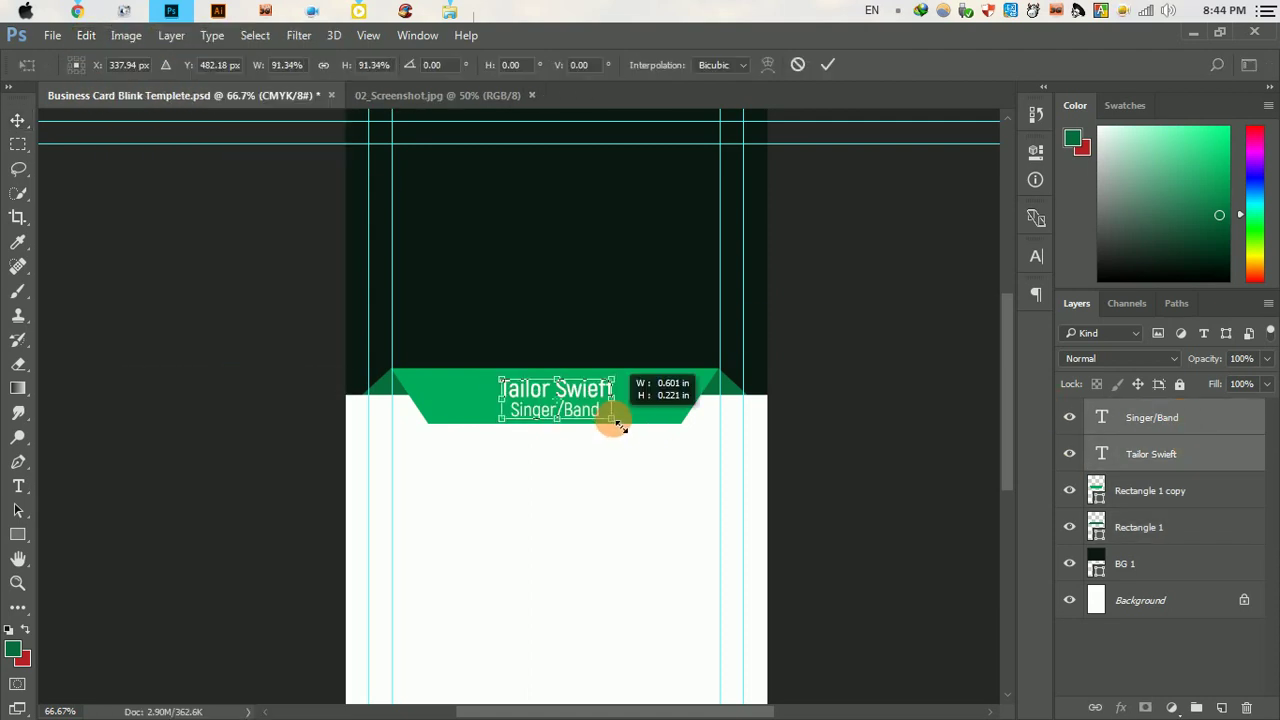
click(825, 68)
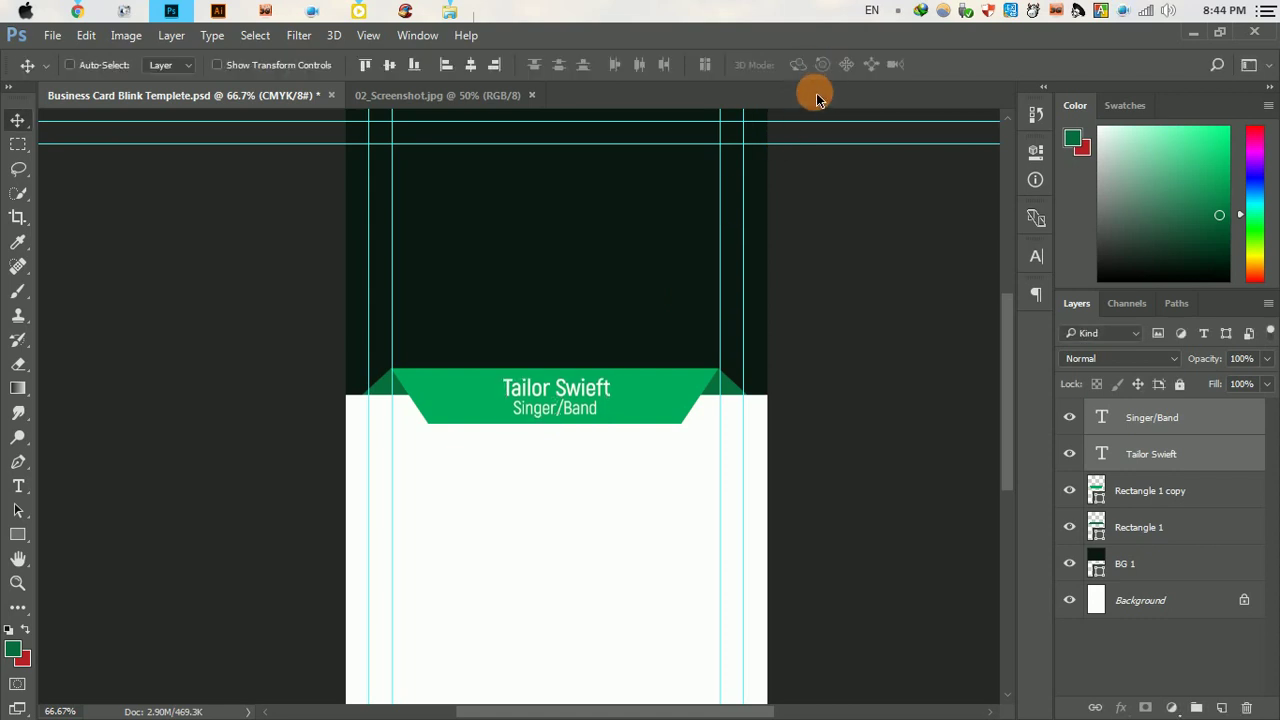
Step: Reselect both text layers and pan to the lower part of the card
click(1176, 421)
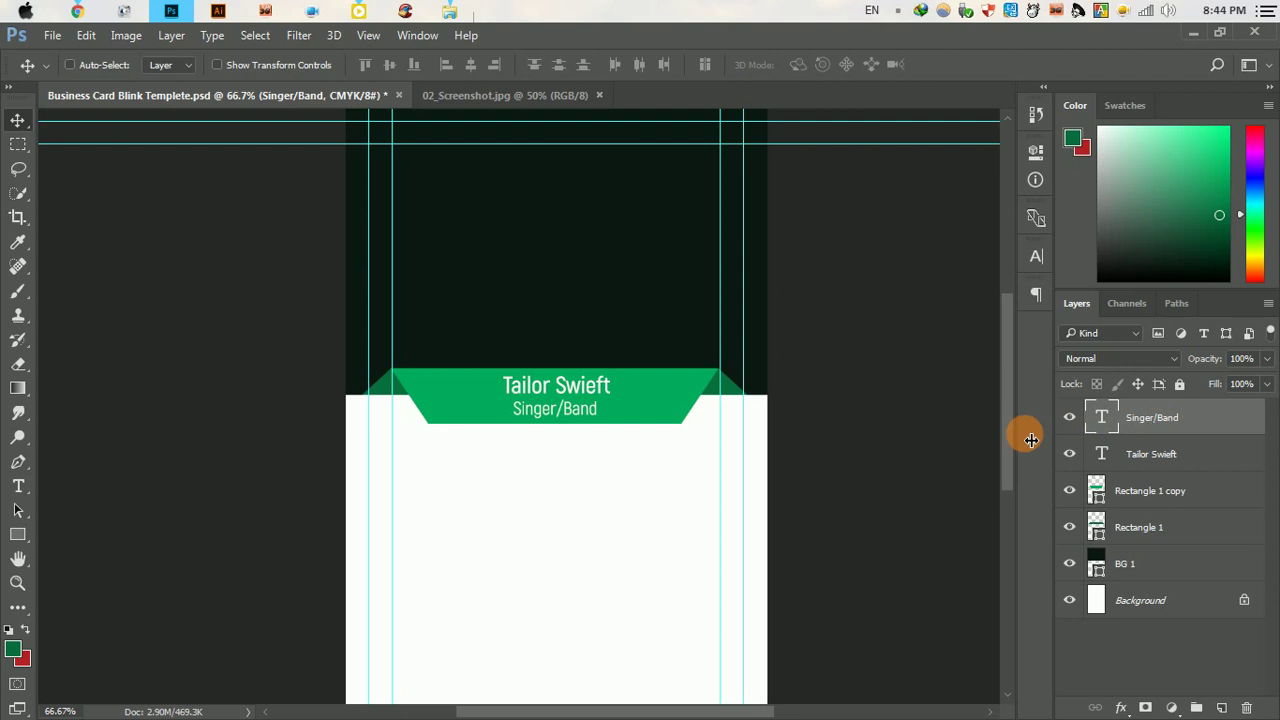
shift+click(1170, 455)
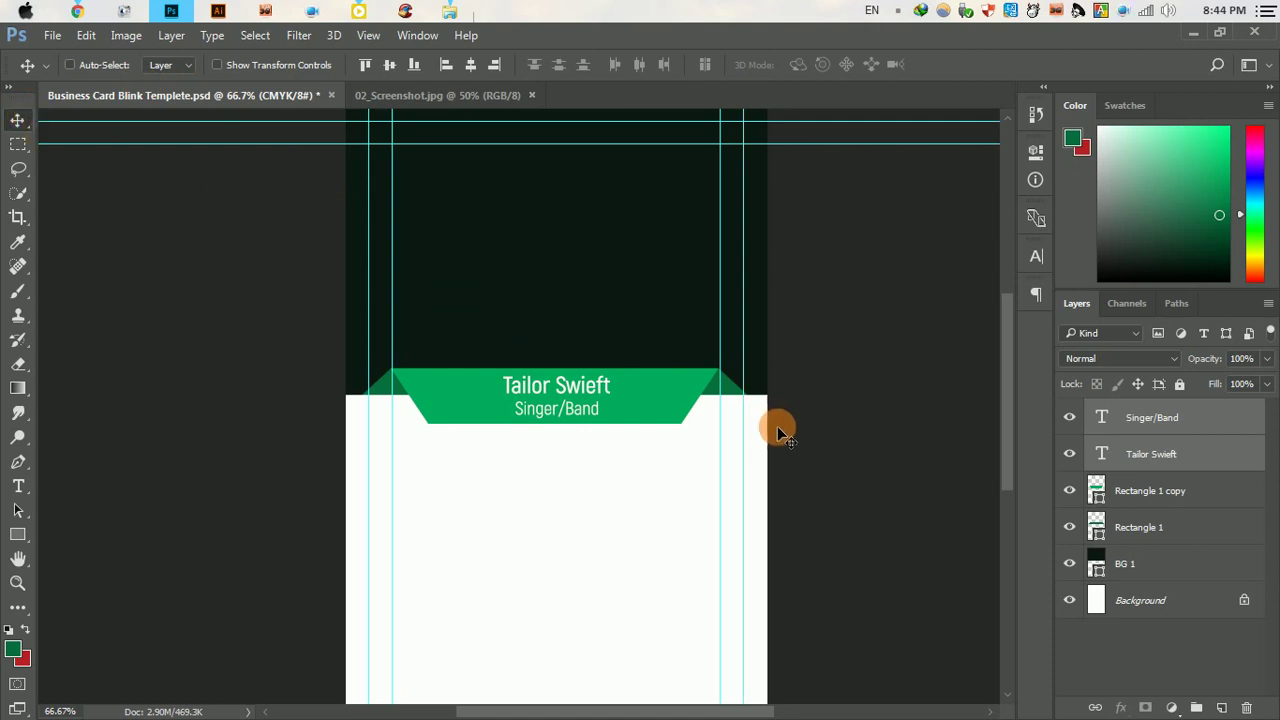
drag(611, 537, 612, 402)
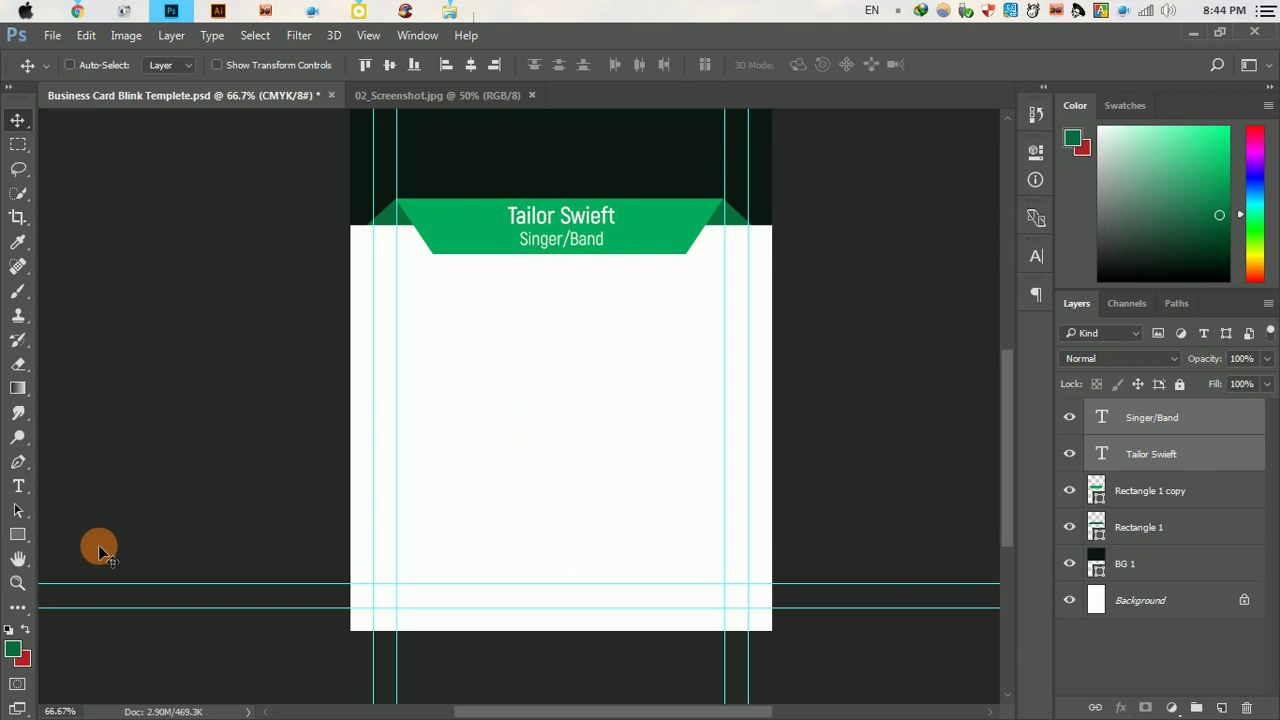
click(18, 534)
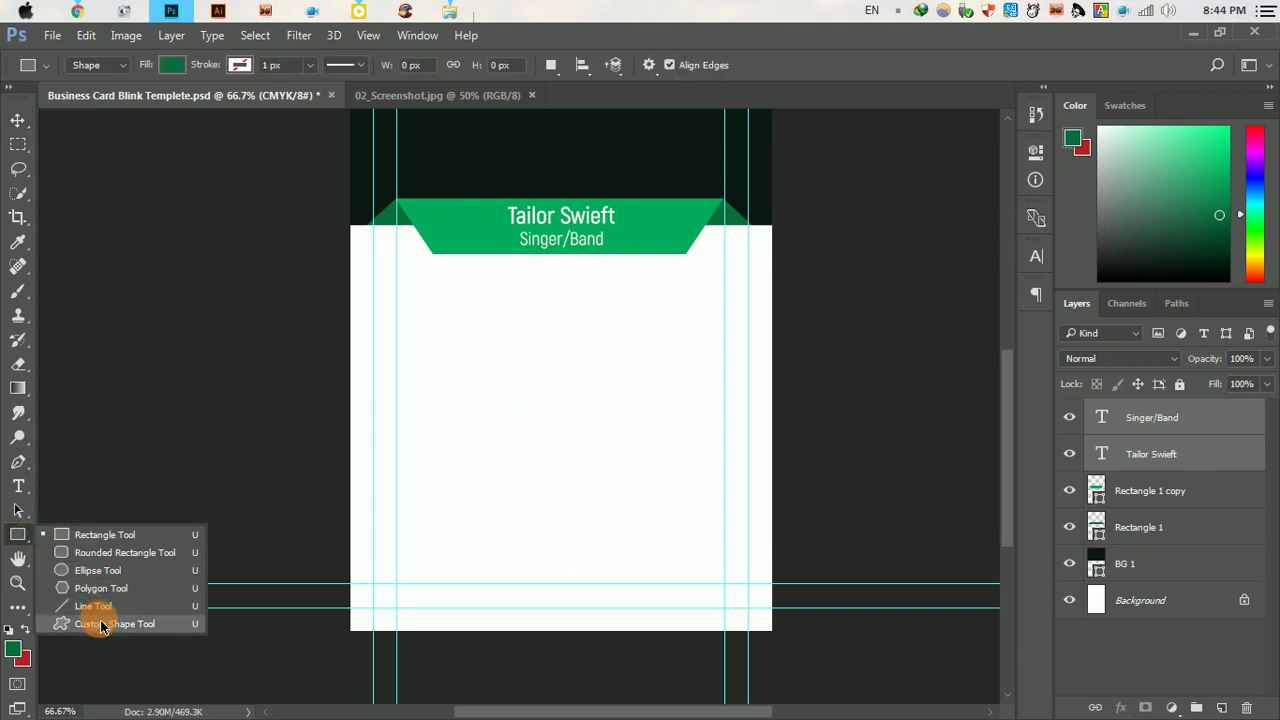
Step: Draw a custom hexagon shape on the left, below the name band
click(100, 623)
click(731, 65)
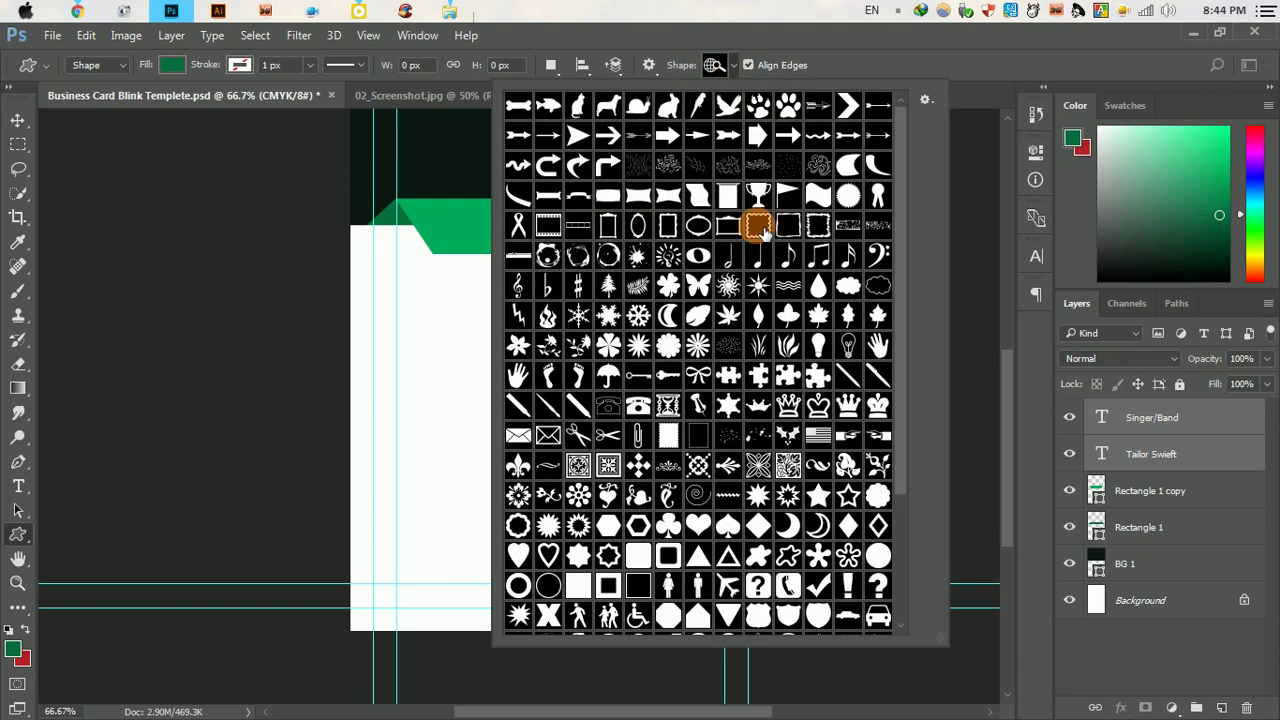
scroll(823, 366, down, 3)
scroll(845, 378, down, 1)
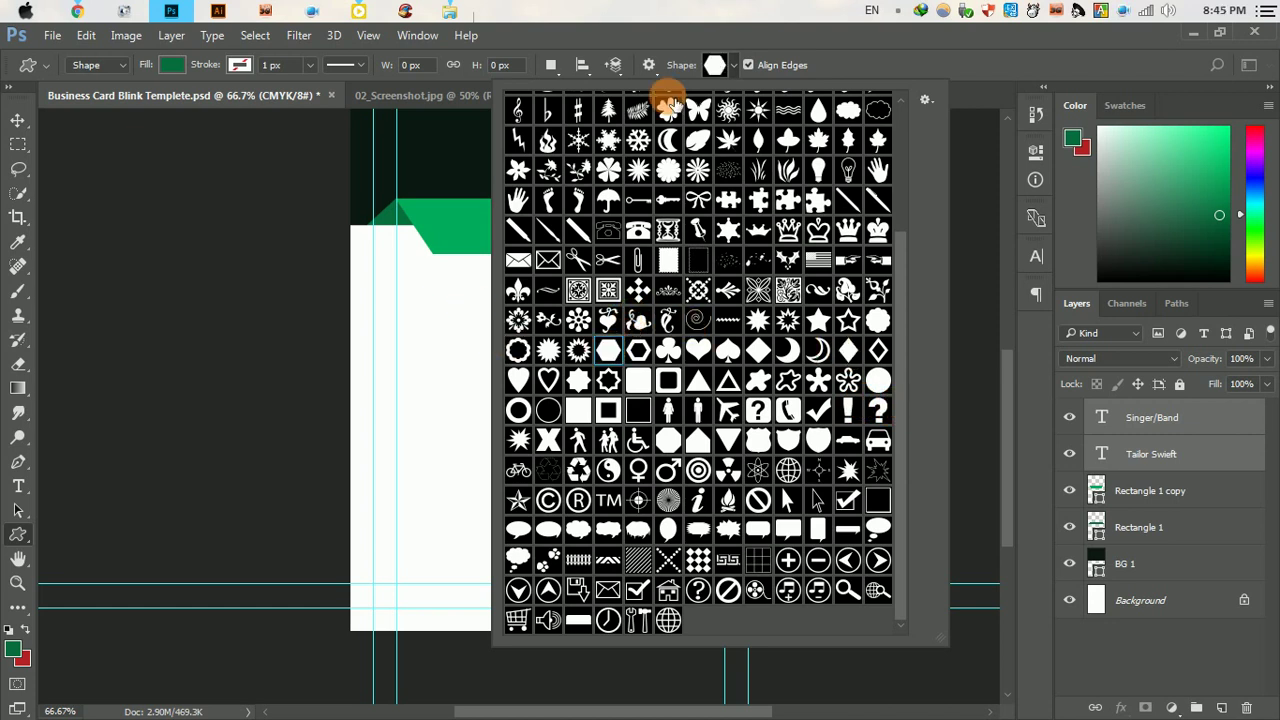
click(677, 50)
mouse_move(448, 285)
mouse_down()
mouse_move(496, 331)
mouse_move(489, 320)
mouse_up()
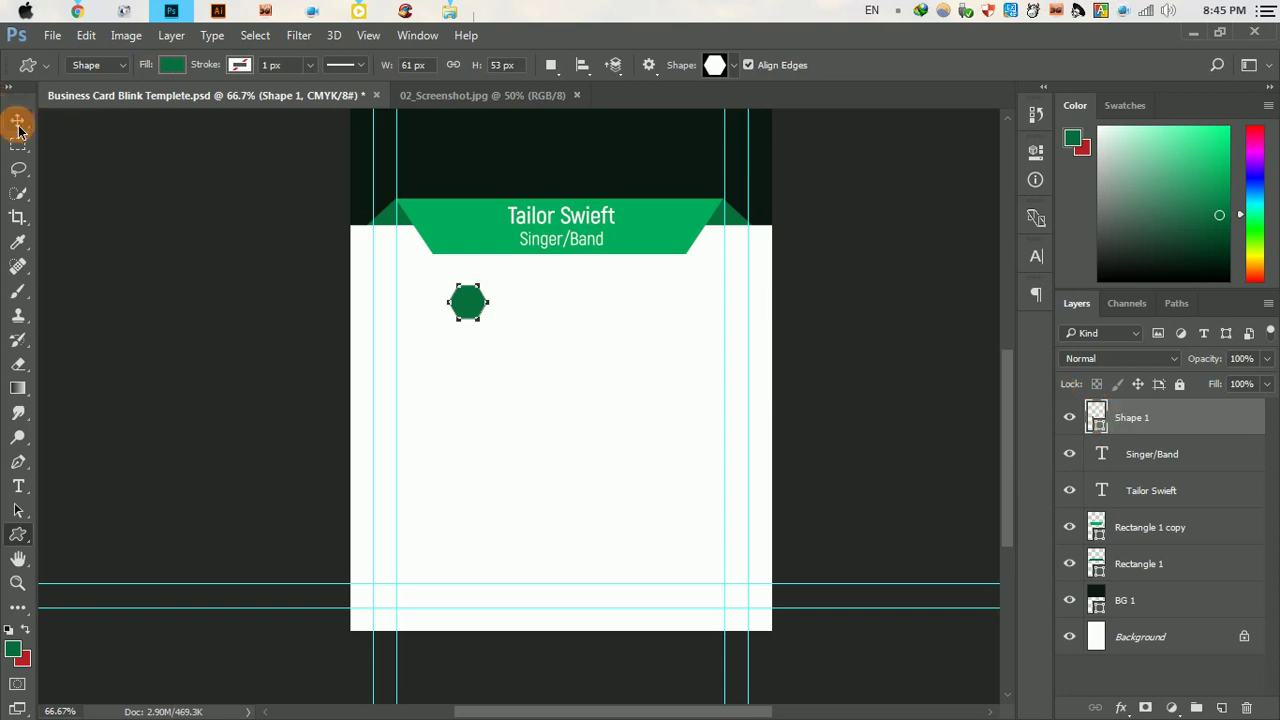
Step: Fill the hexagon with the band's green and rotate it 90° clockwise
double_click(1094, 415)
drag(608, 289, 487, 233)
click(1090, 271)
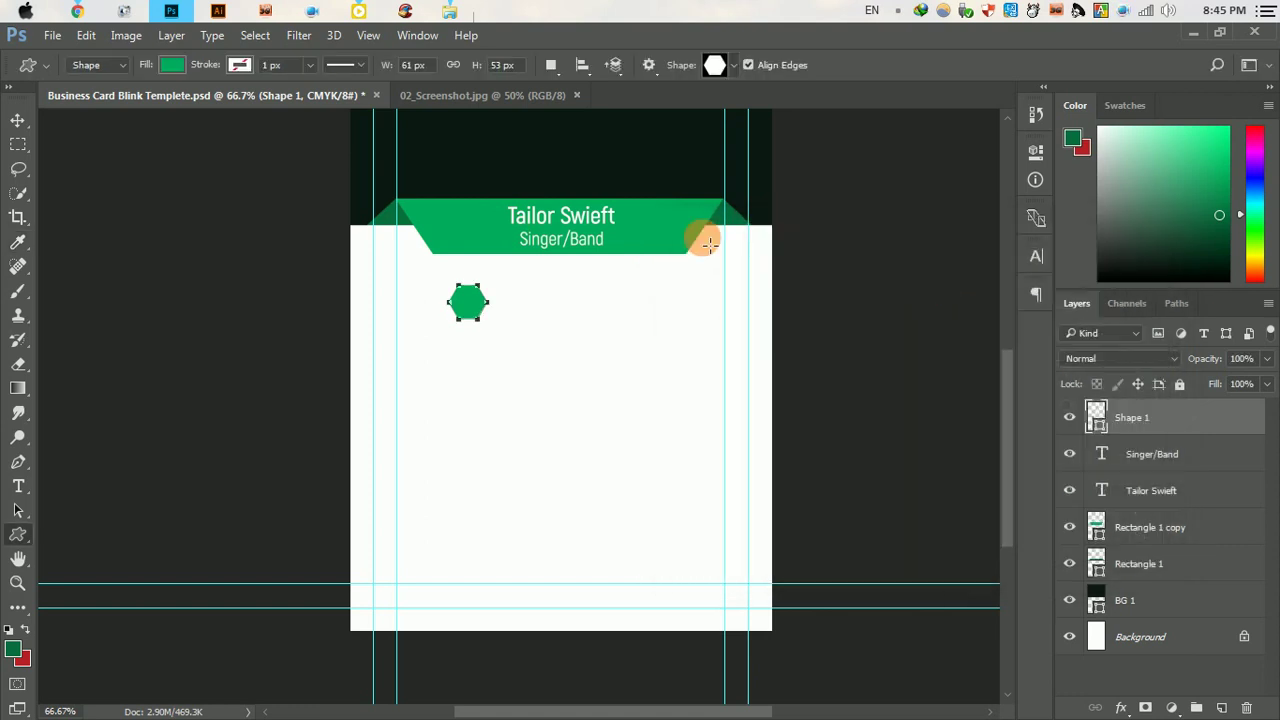
click(86, 35)
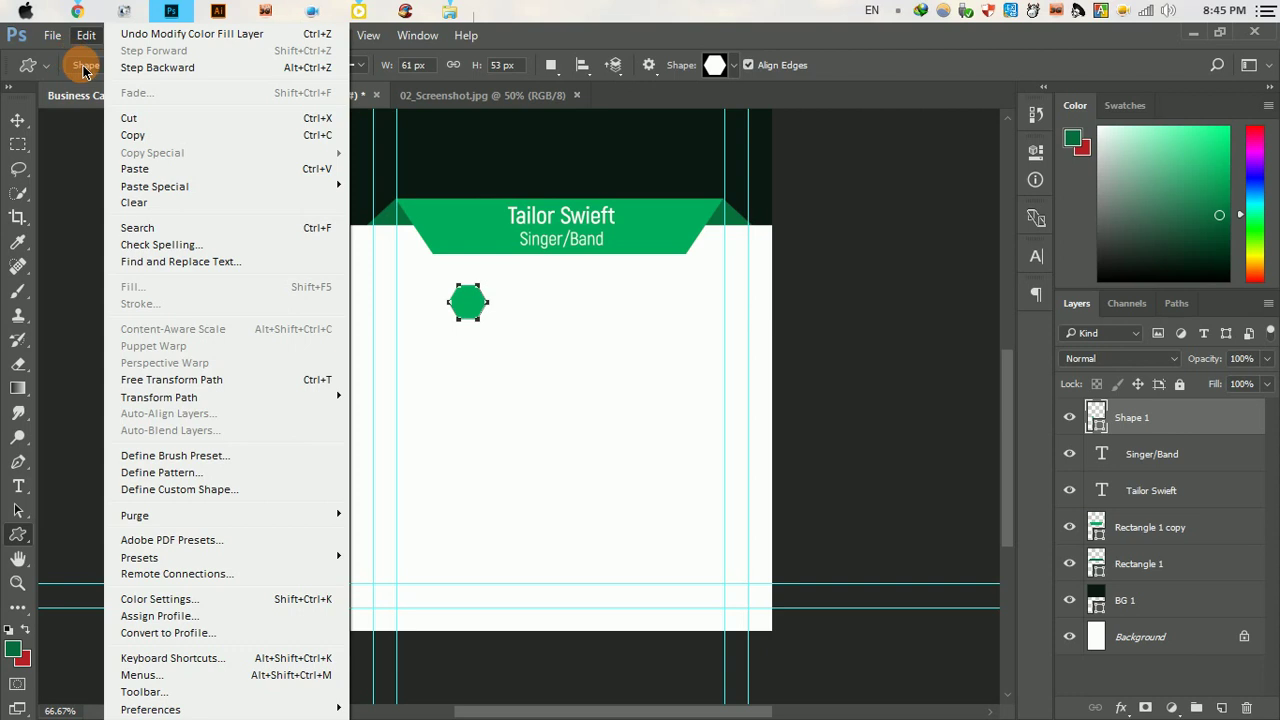
click(183, 380)
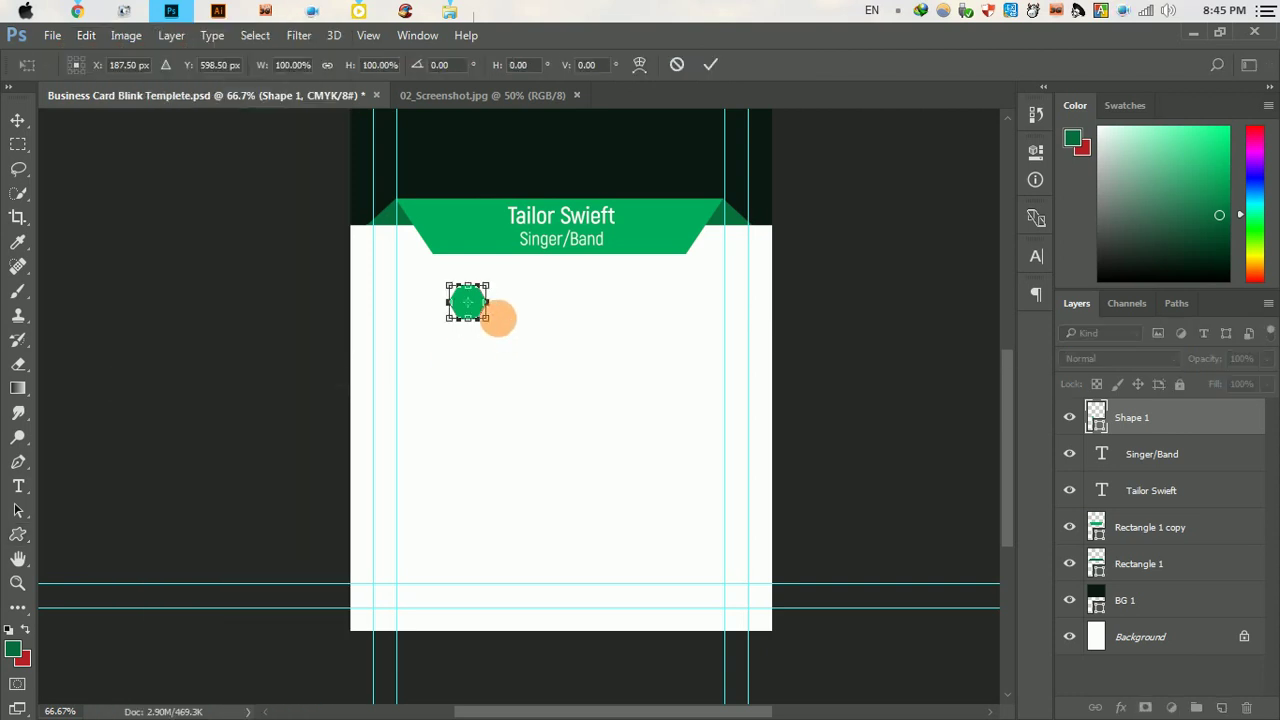
right_click(468, 305)
click(593, 537)
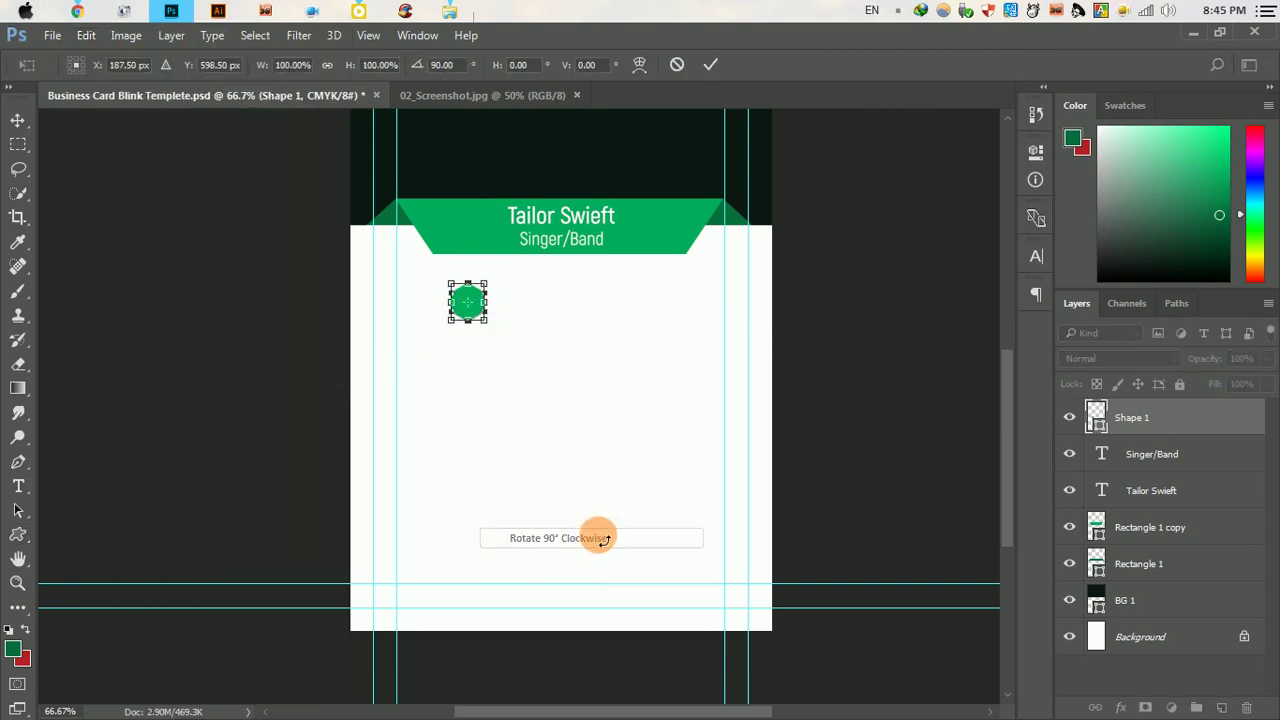
click(710, 64)
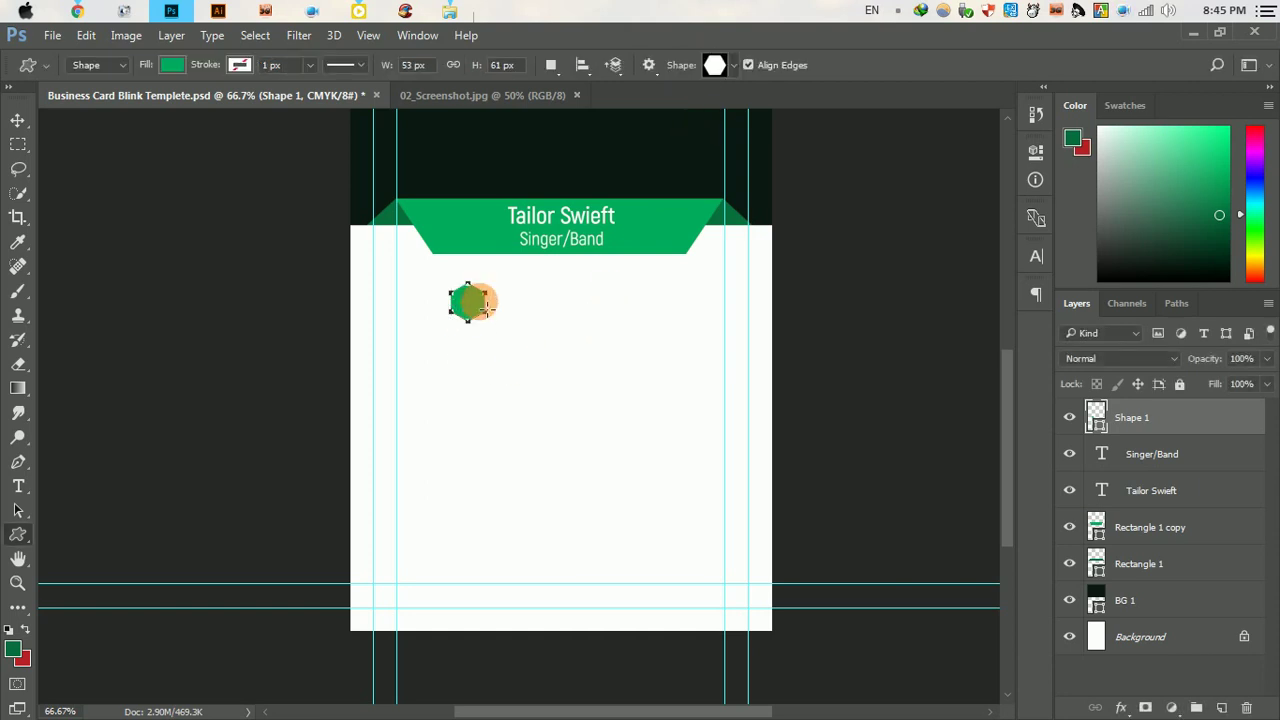
Step: Move the hexagon below the name band and enlarge it to about 113%
click(18, 120)
drag(473, 306, 441, 361)
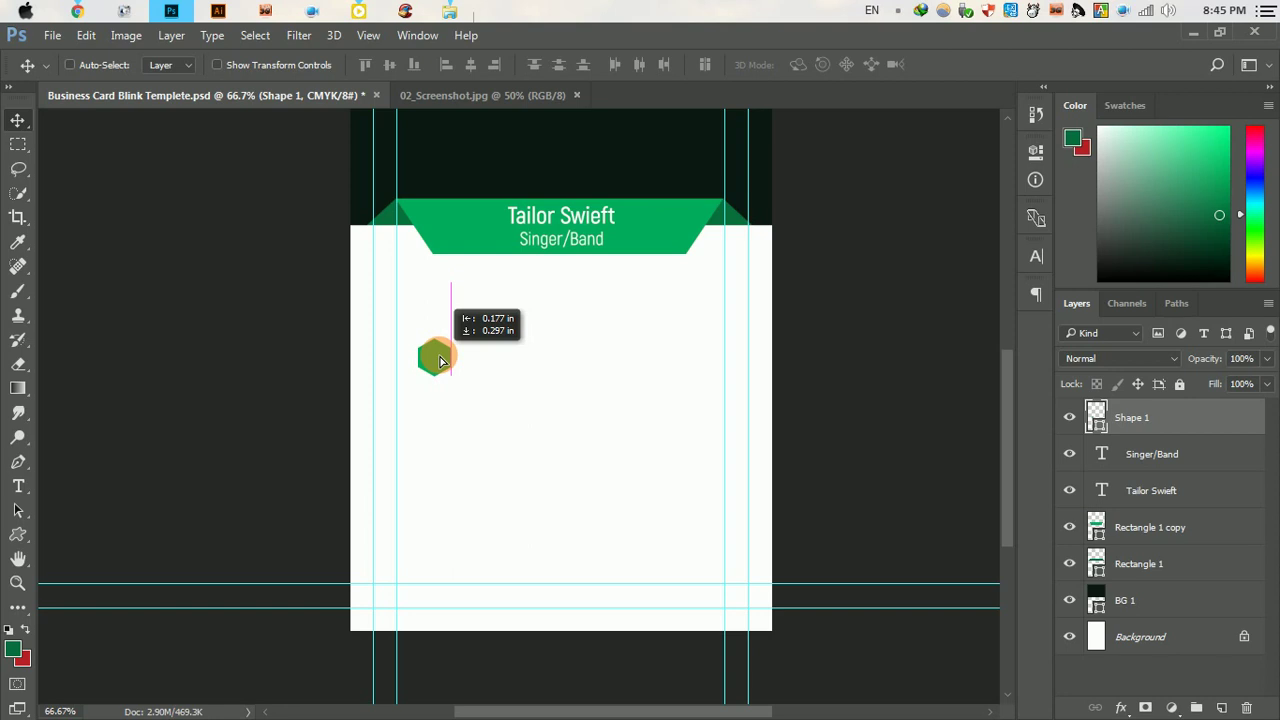
drag(441, 361, 446, 360)
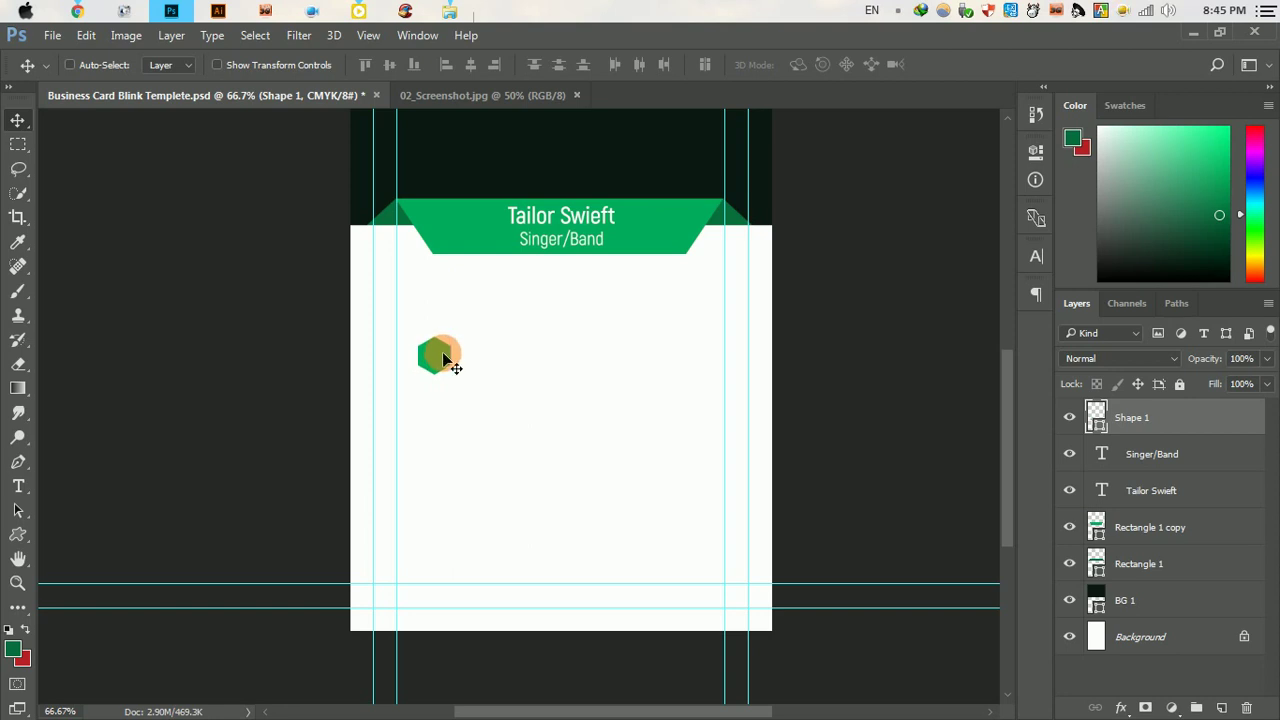
click(96, 38)
click(199, 380)
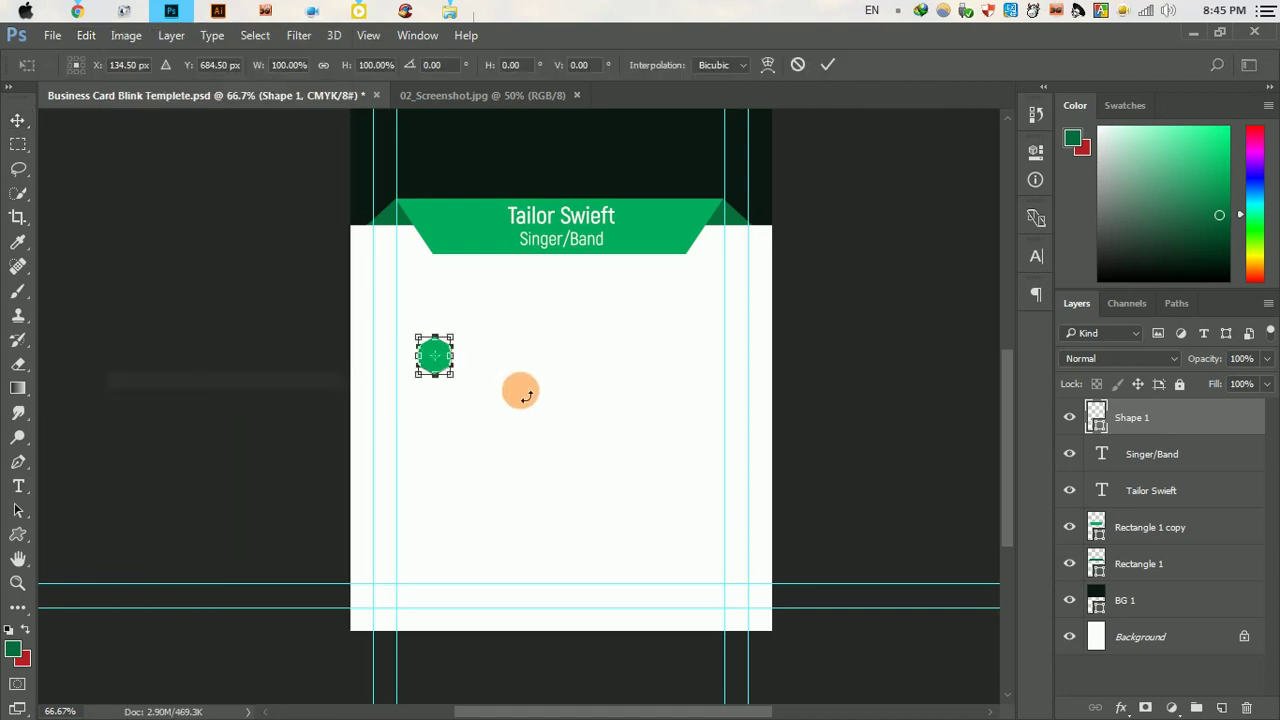
mouse_move(453, 377)
mouse_down()
mouse_move(463, 385)
mouse_move(453, 376)
mouse_move(467, 341)
mouse_up()
click(838, 74)
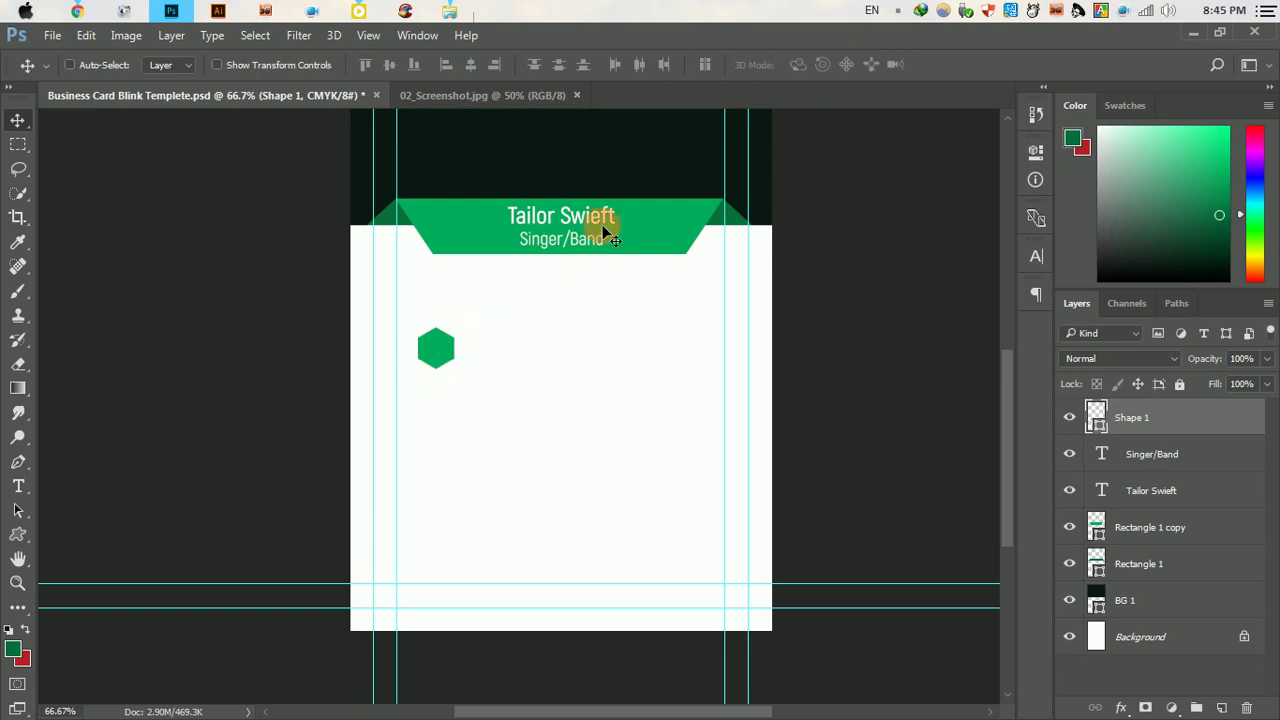
mouse_move(449, 11)
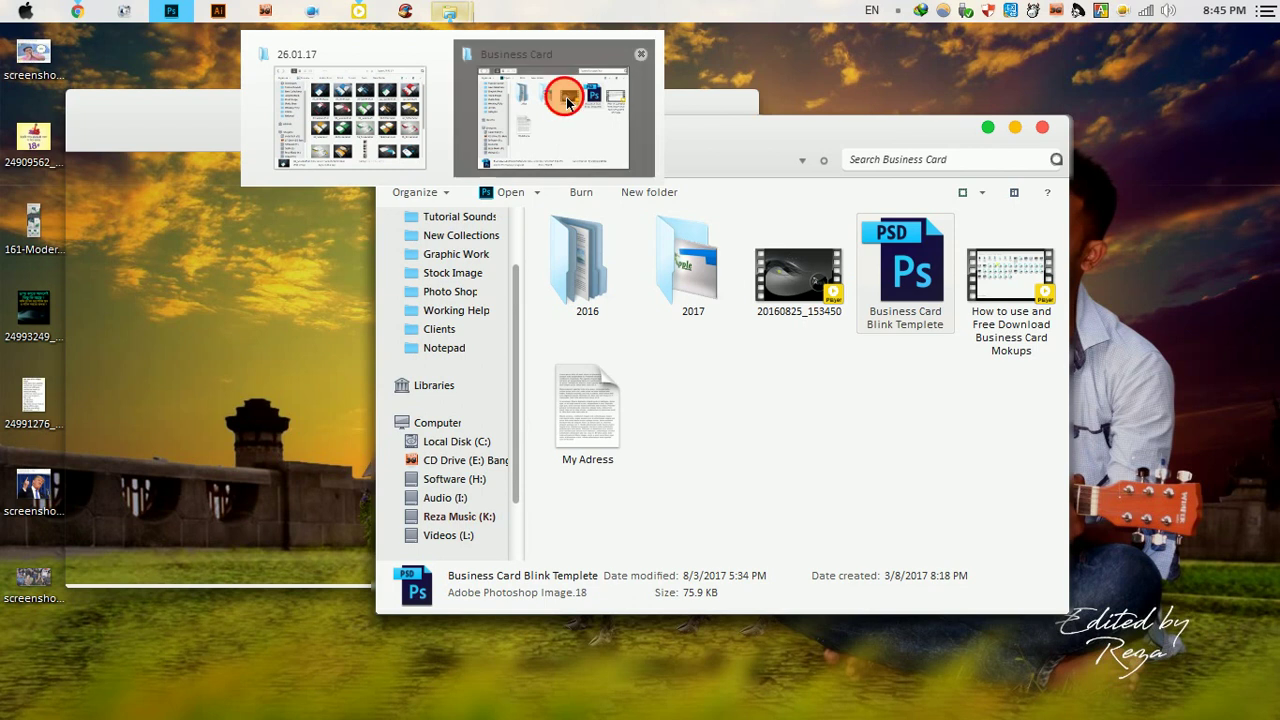
Step: Bring the Explorer window forward and browse the Stock Image folder list
click(566, 100)
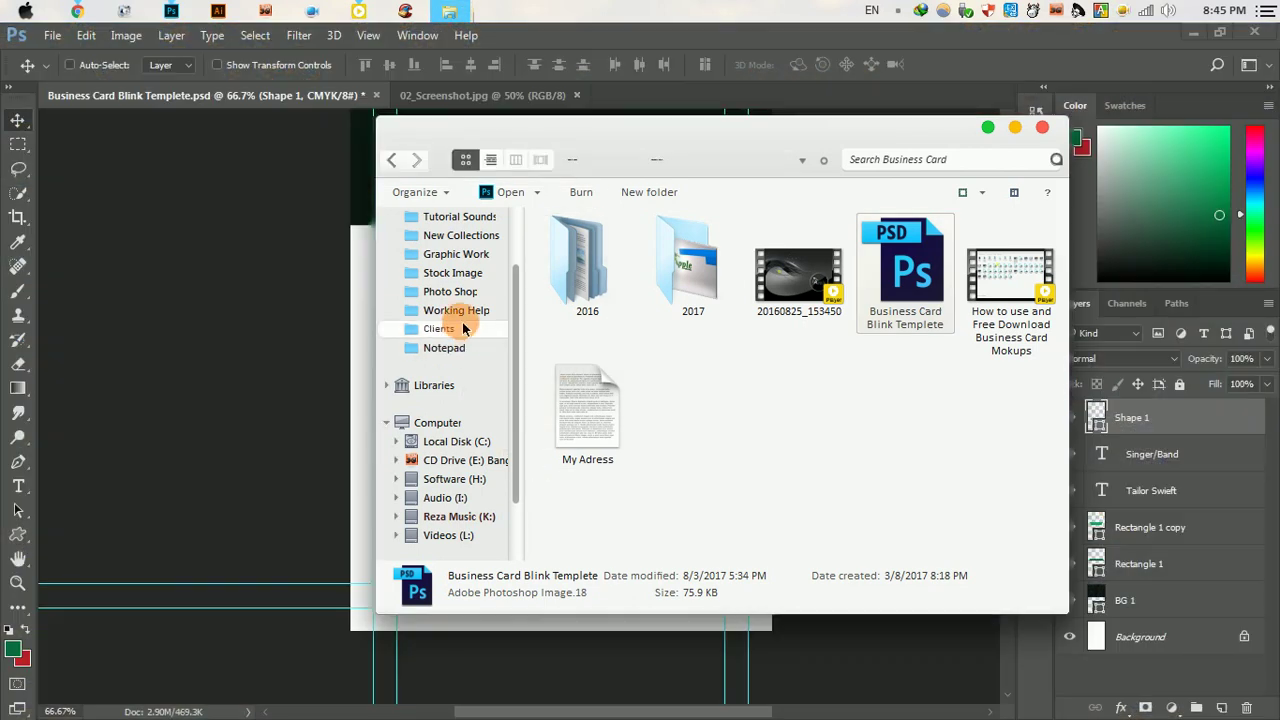
click(452, 272)
click(622, 353)
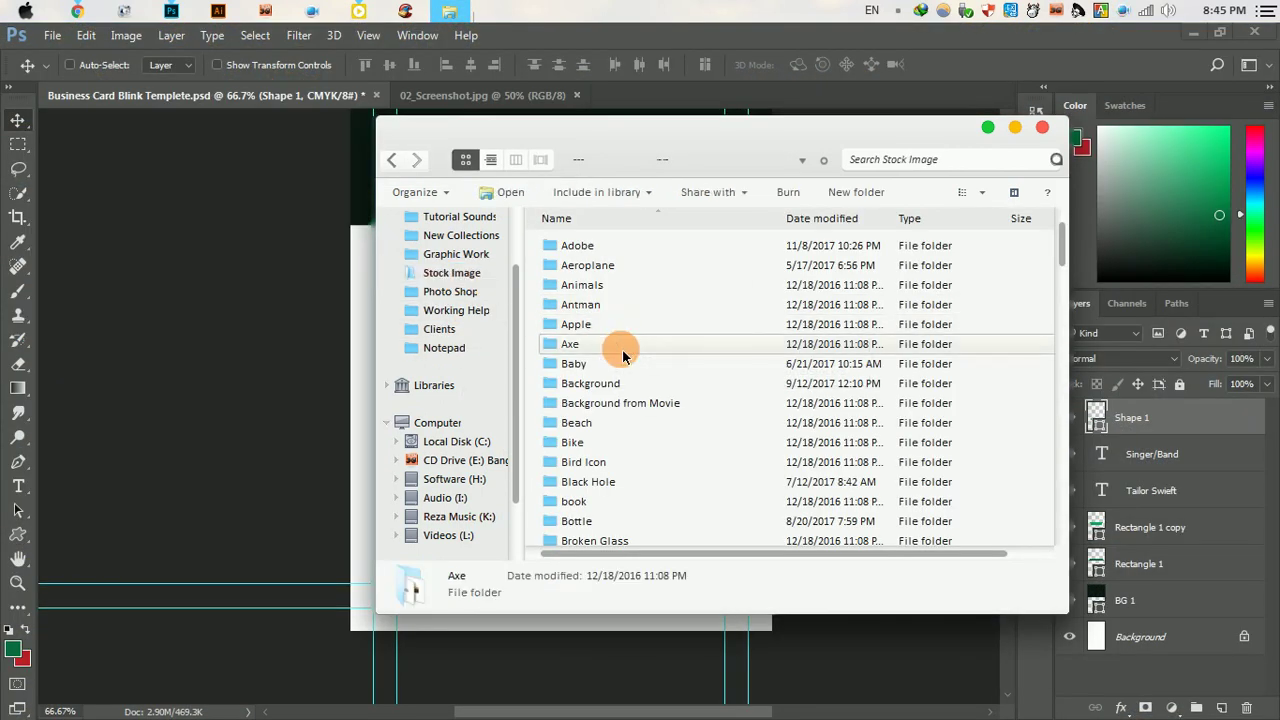
text(car)
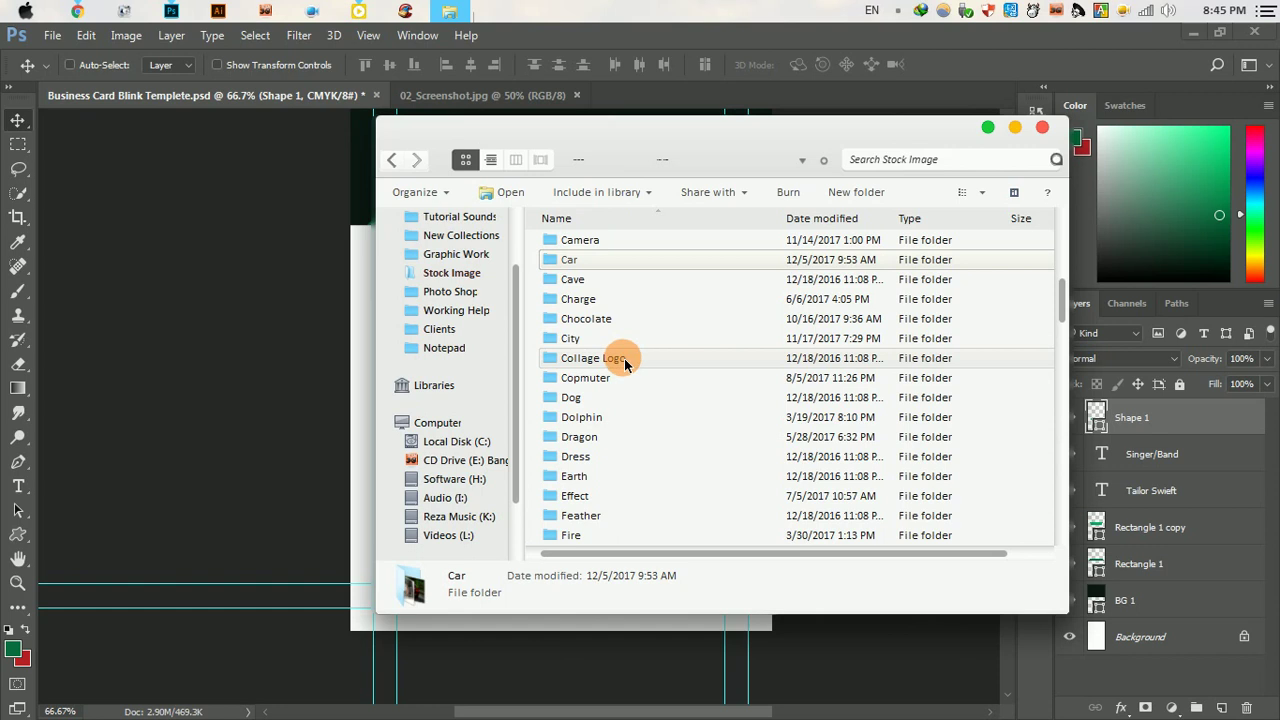
text(n)
scroll(655, 378, up, 4)
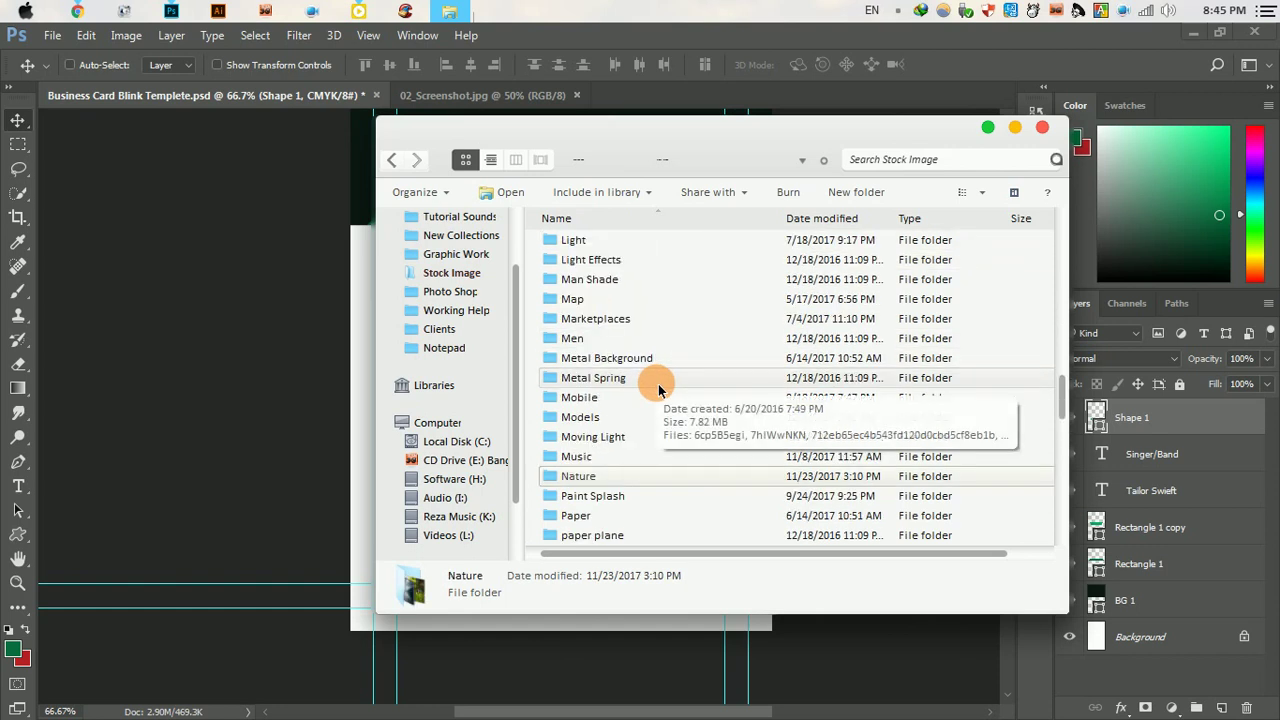
scroll(658, 388, up, 5)
scroll(658, 383, up, 10)
scroll(658, 383, up, 5)
click(636, 403)
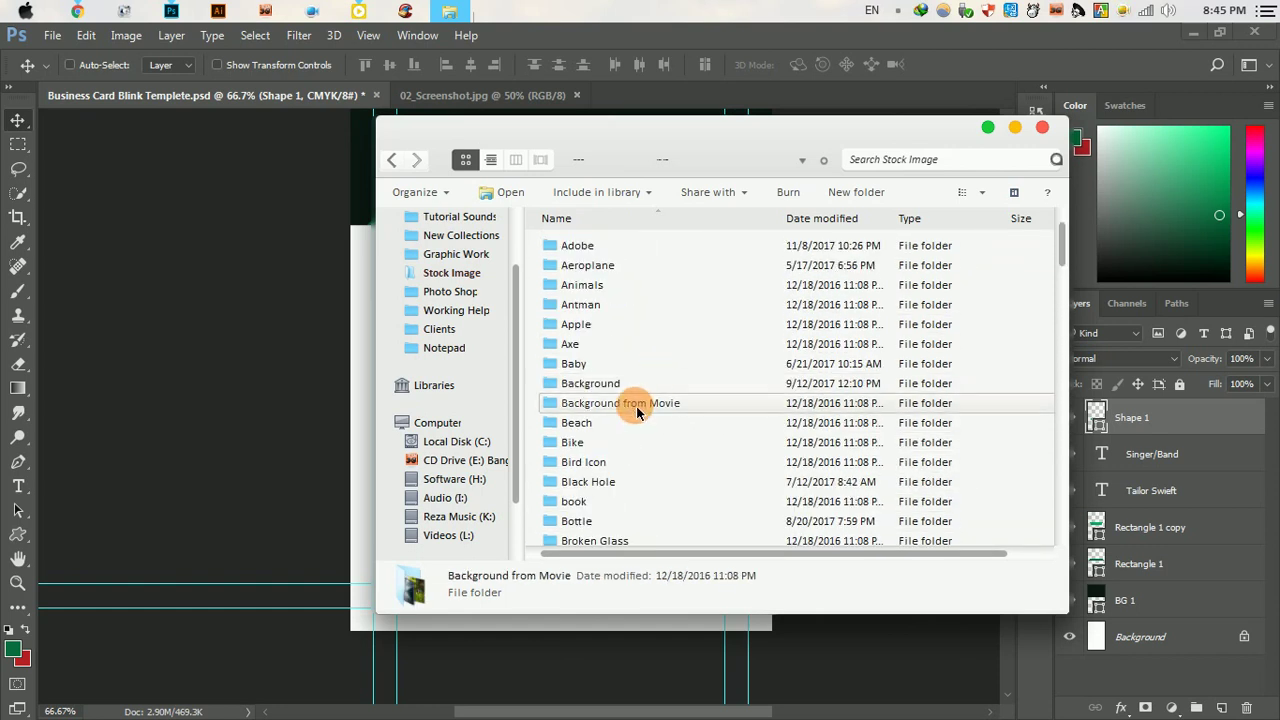
scroll(645, 418, down, 2)
Step: Open Business Card > Call Icons and drag the phone-call_318-8420 image onto the card
double_click(612, 495)
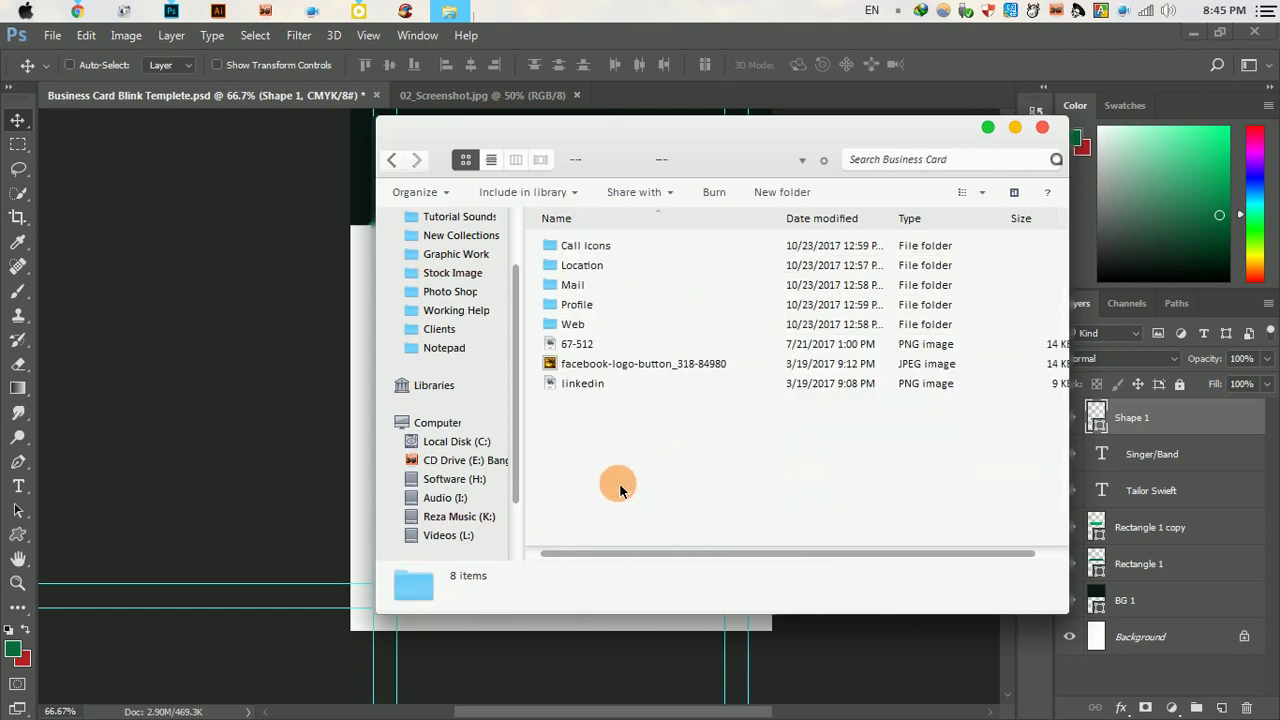
double_click(590, 247)
click(798, 540)
scroll(798, 450, down, 3)
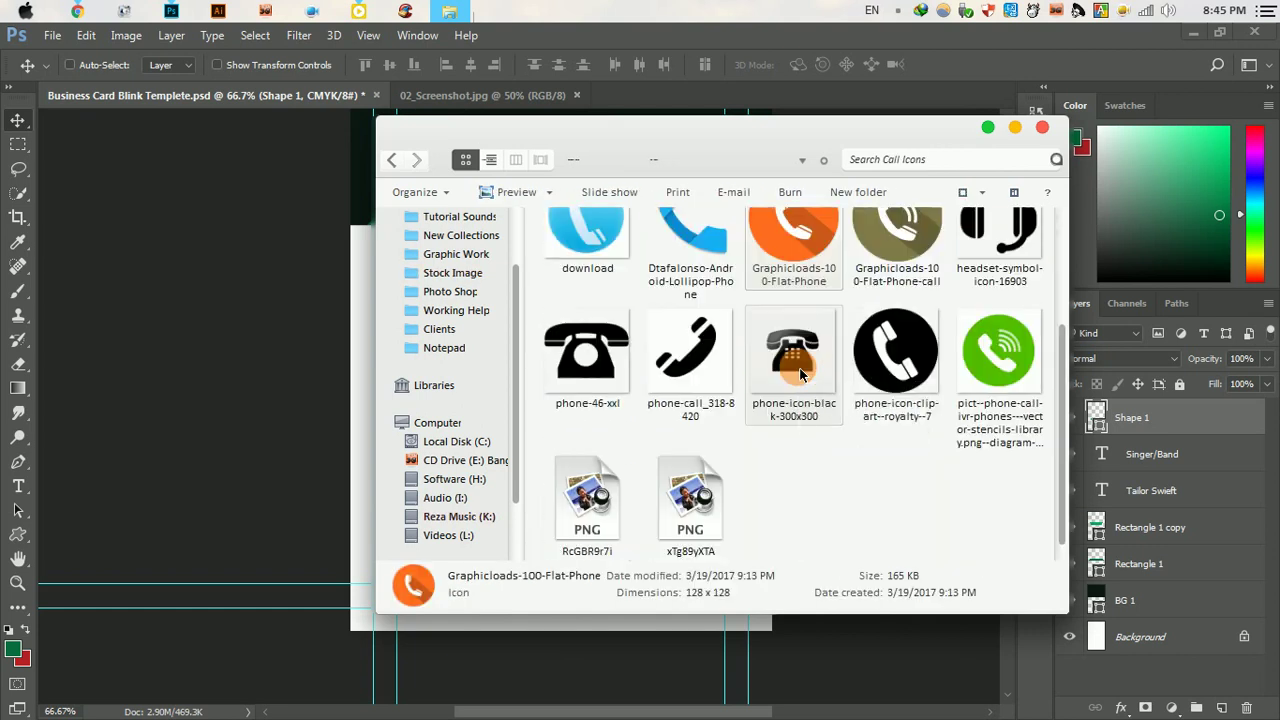
drag(700, 395, 326, 392)
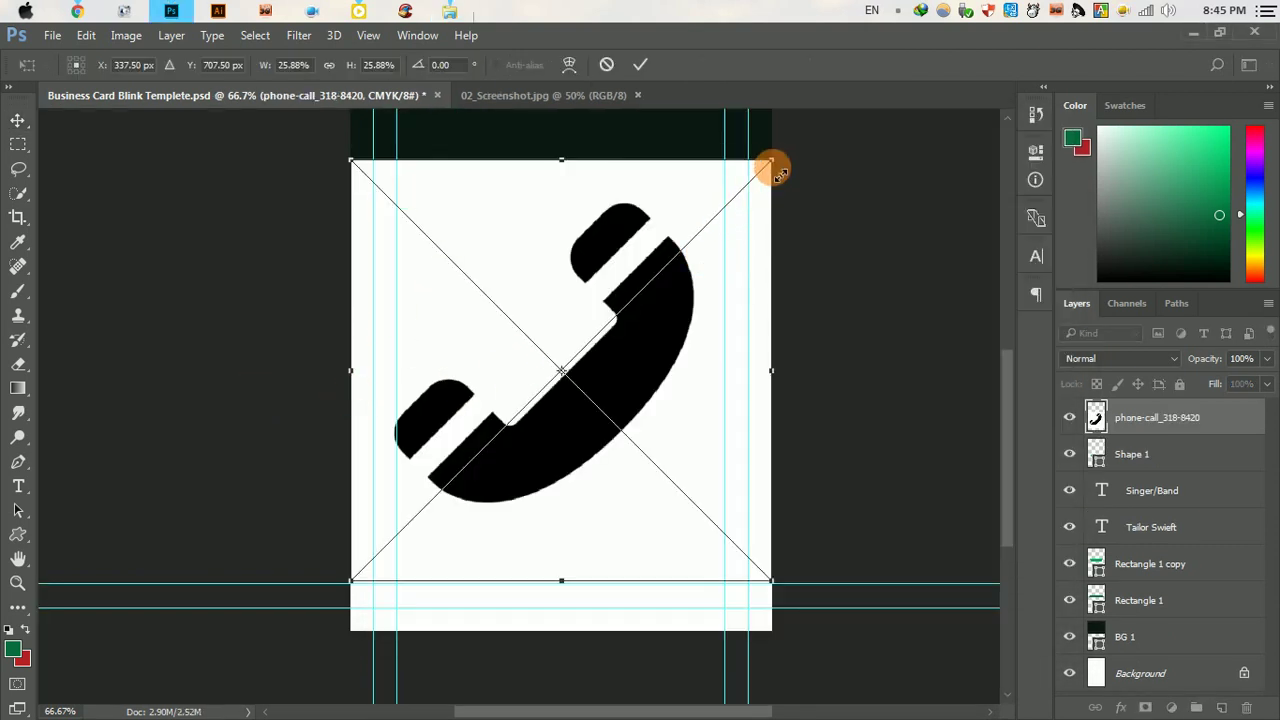
Step: Scale the placed phone icon to about 8% and move it onto the dark header
drag(703, 216, 594, 285)
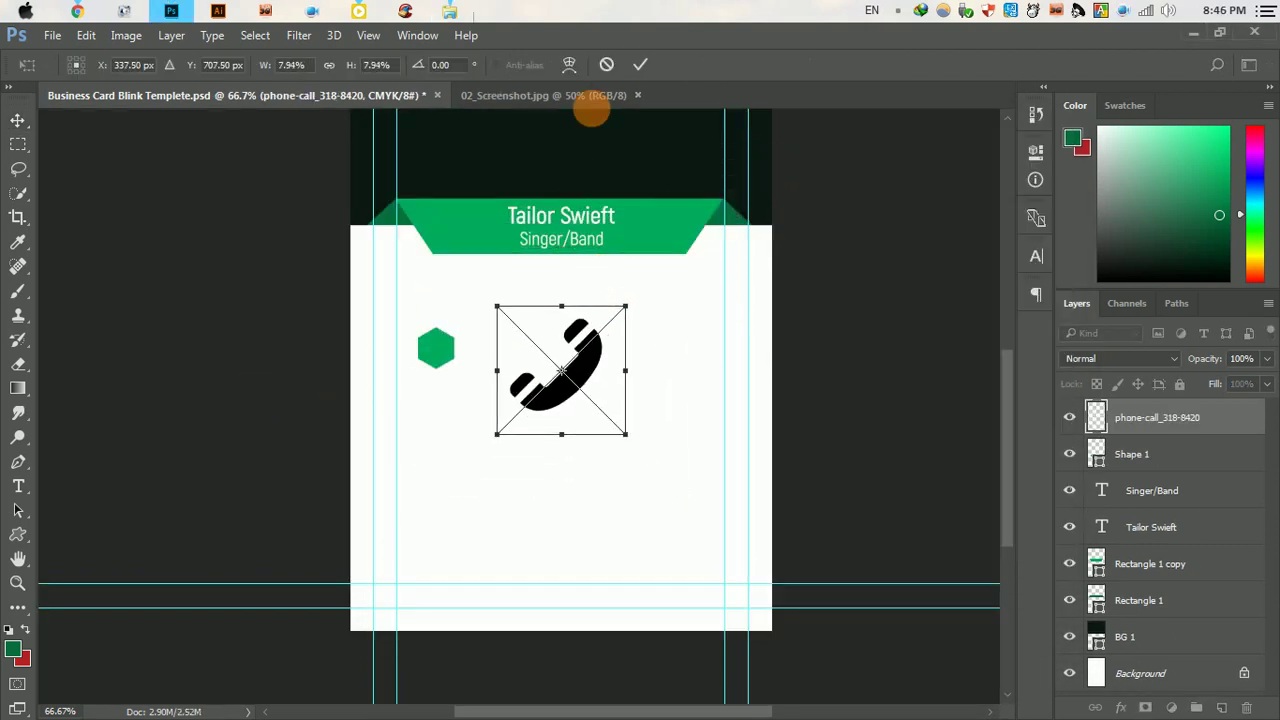
click(640, 66)
scroll(571, 443, up, 1)
drag(565, 437, 543, 195)
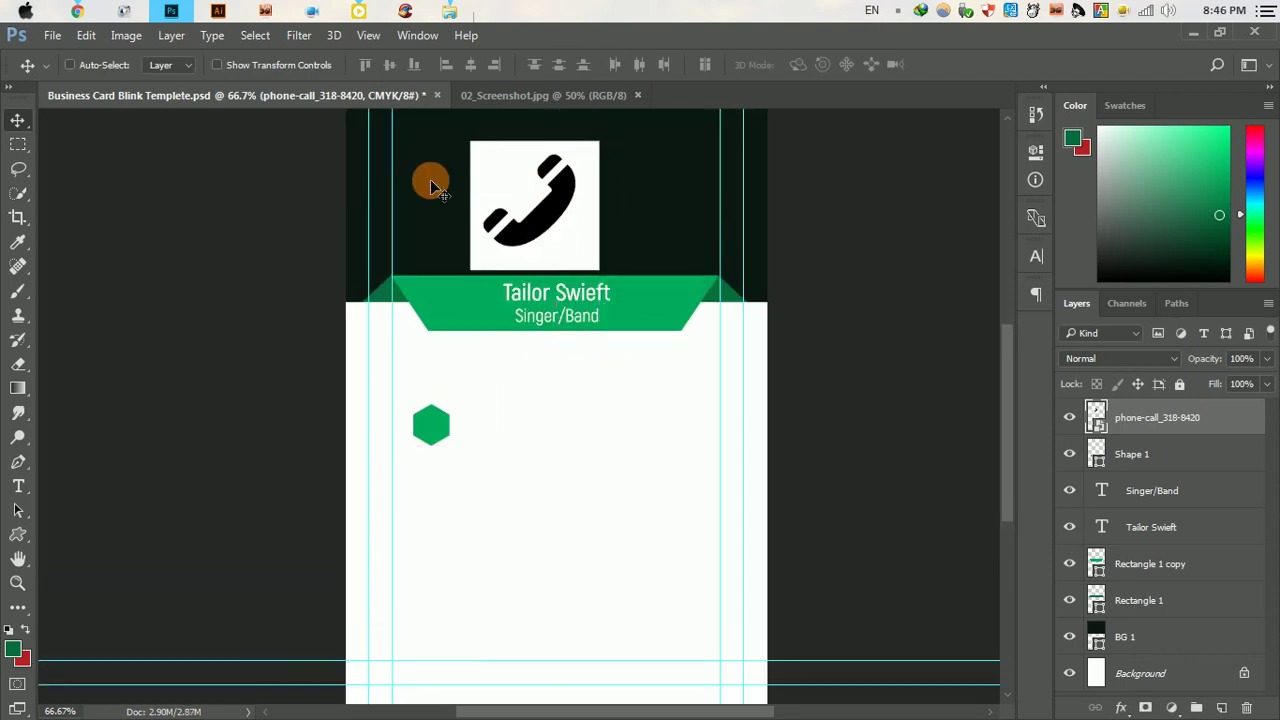
Step: Remove the icon's white background with the Magic Eraser
right_click(18, 362)
click(140, 405)
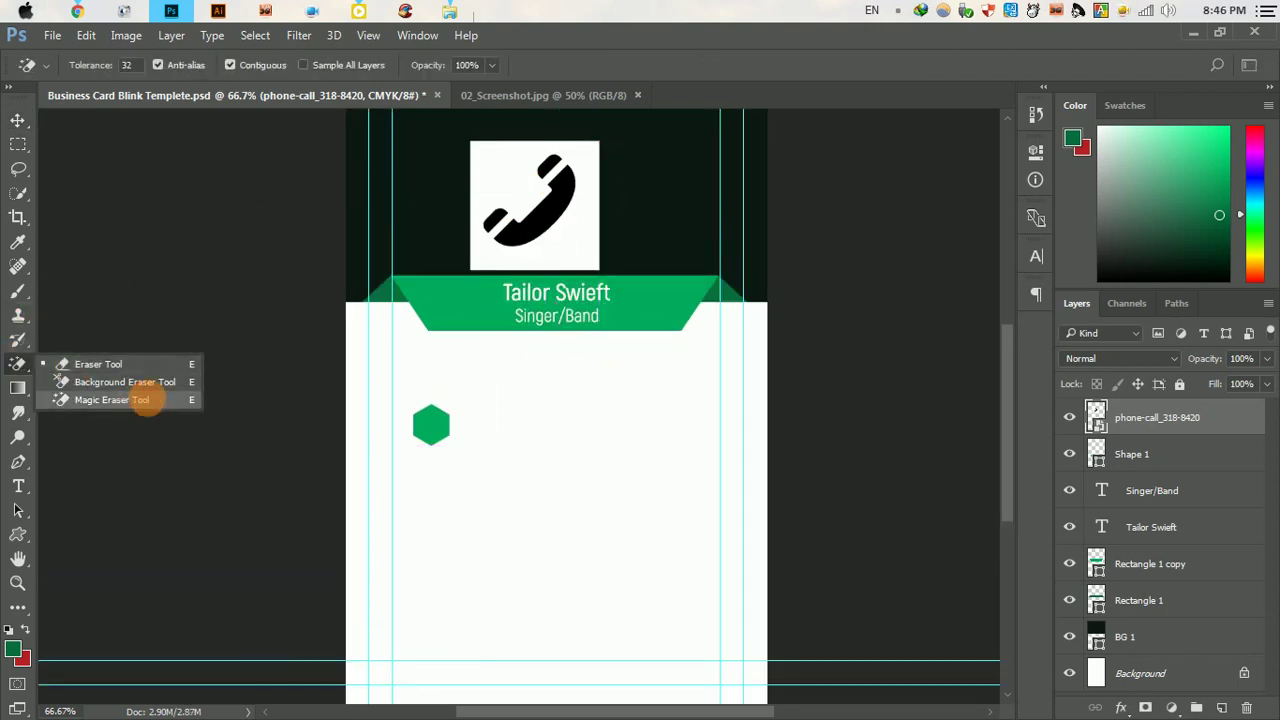
click(518, 190)
click(635, 310)
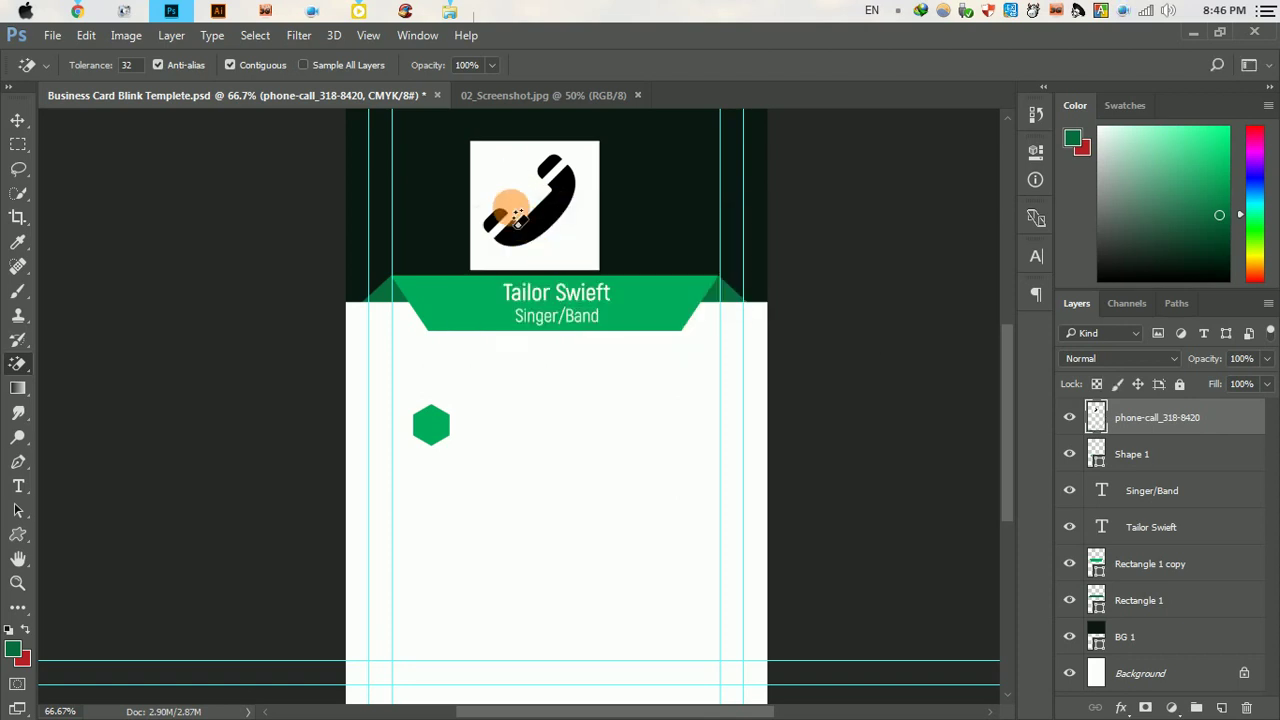
click(528, 198)
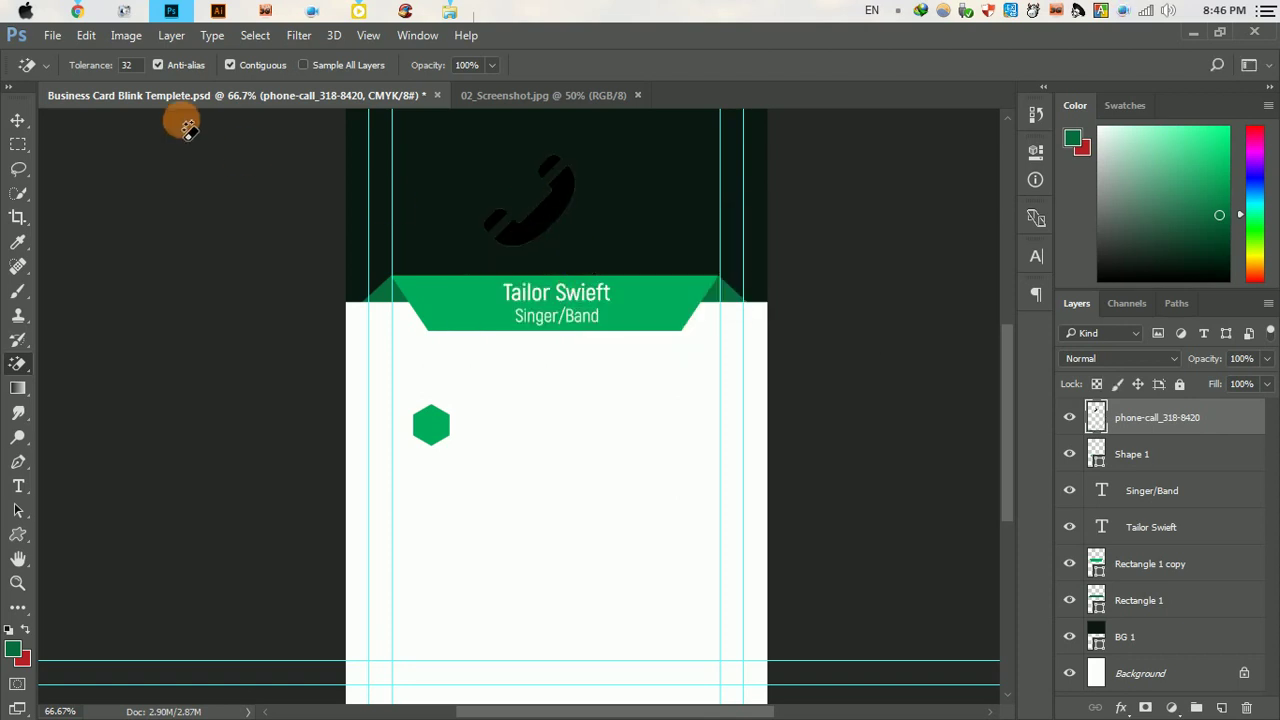
Step: Flip the phone icon horizontally and shrink it to about 57%
click(86, 35)
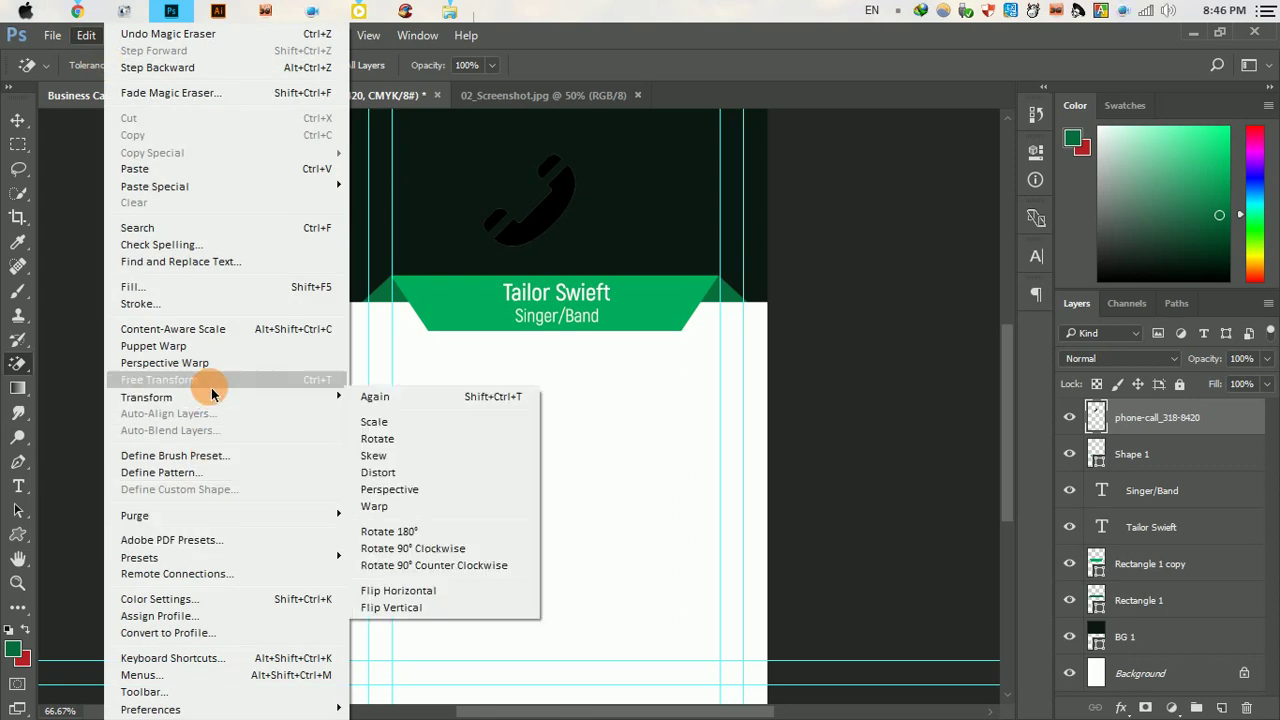
click(200, 380)
right_click(505, 226)
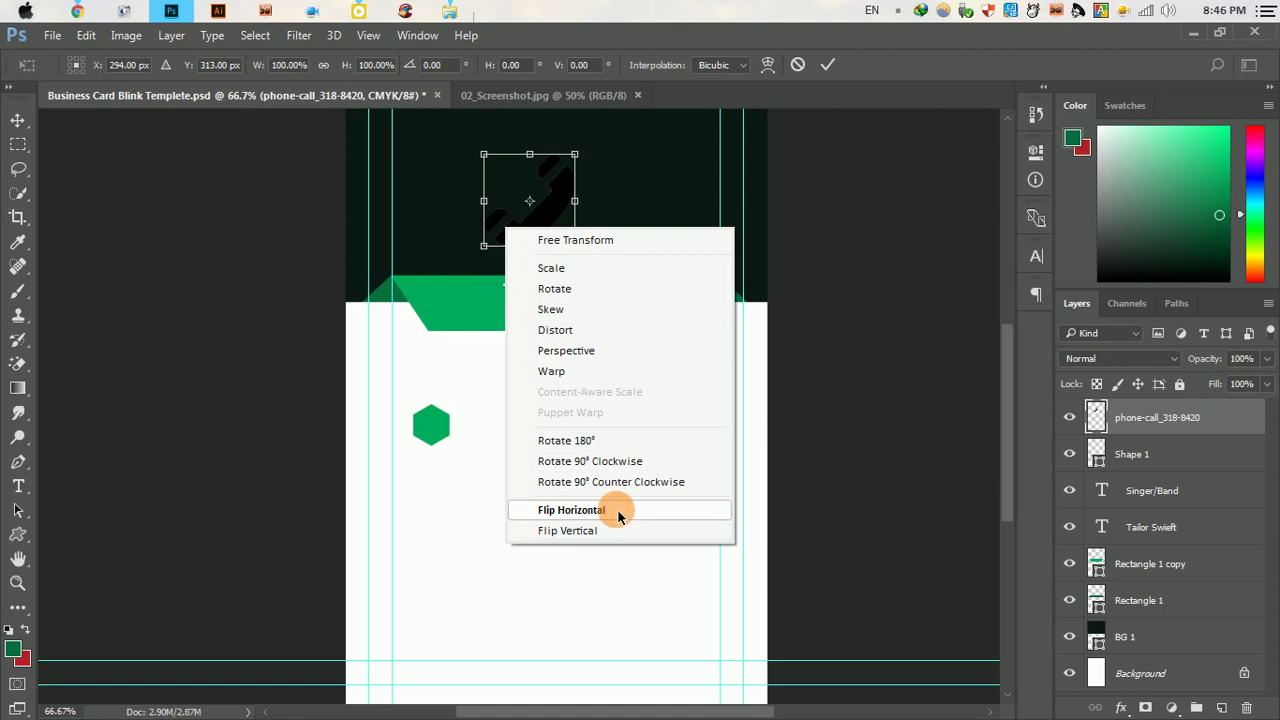
click(618, 510)
drag(567, 246, 541, 212)
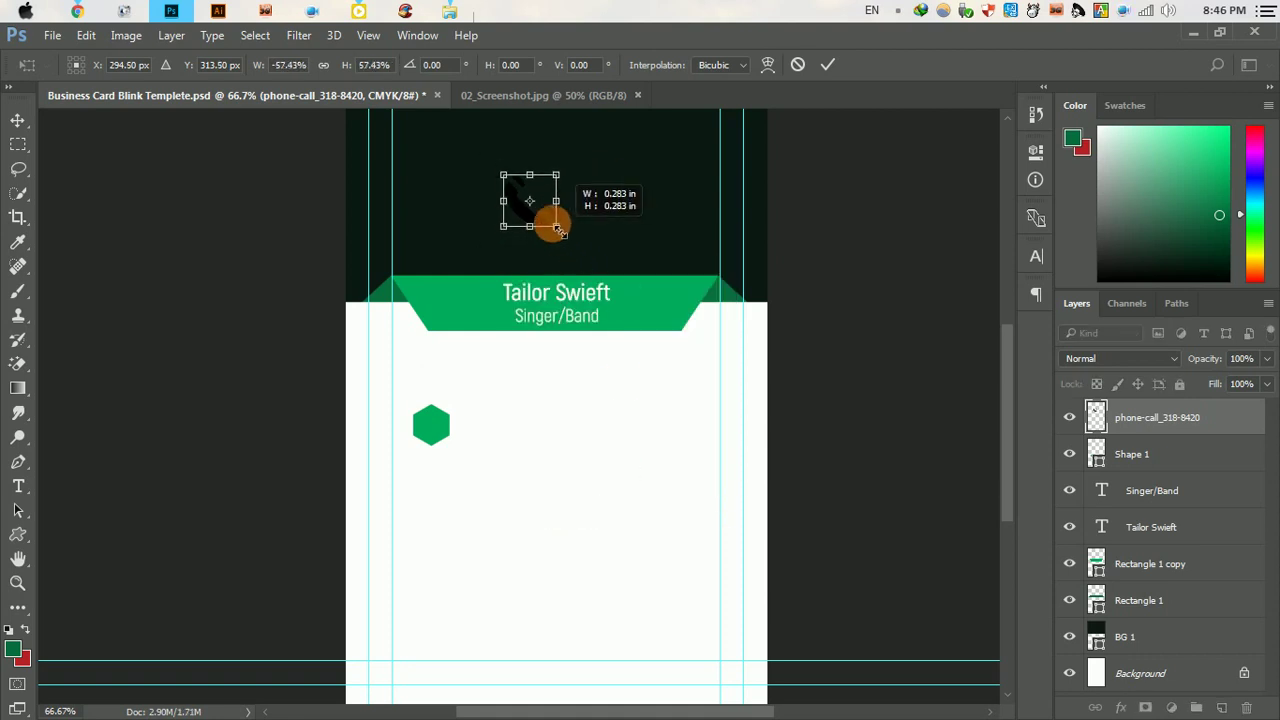
click(830, 66)
key(e)
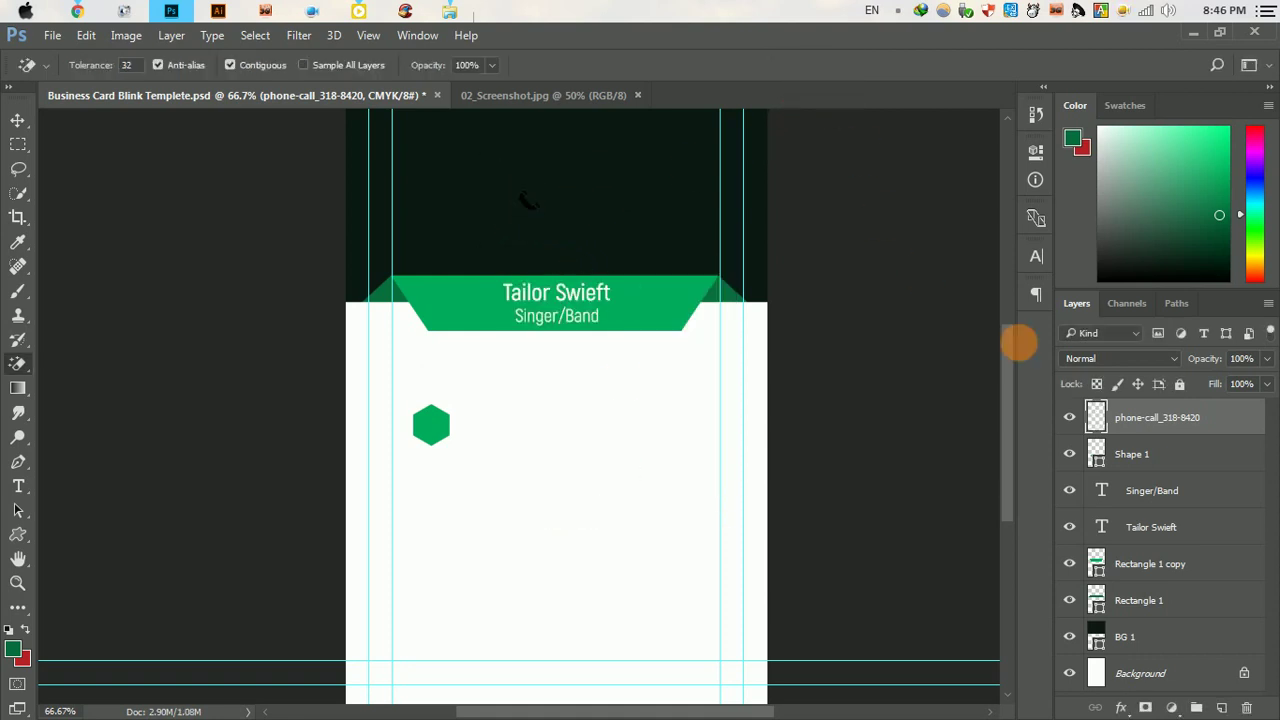
Step: Rename the phone icon layer to Call
double_click(1160, 418)
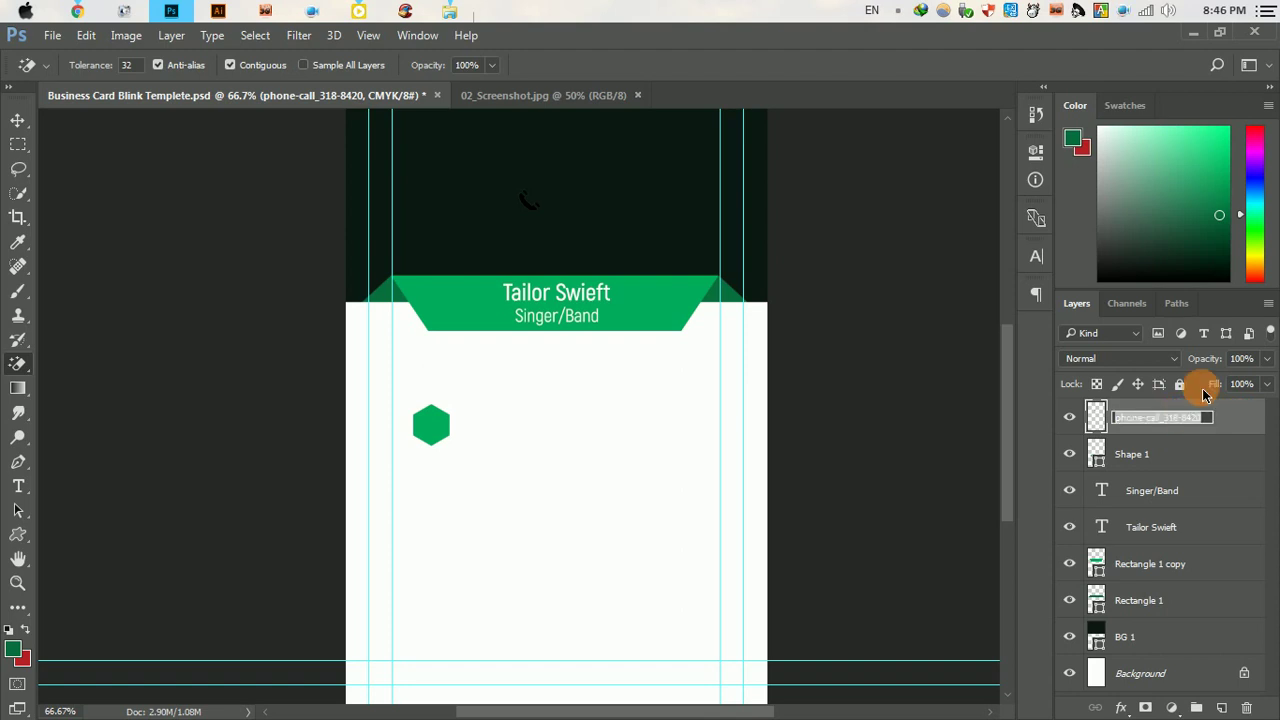
text(Call)
click(1205, 395)
click(1133, 455)
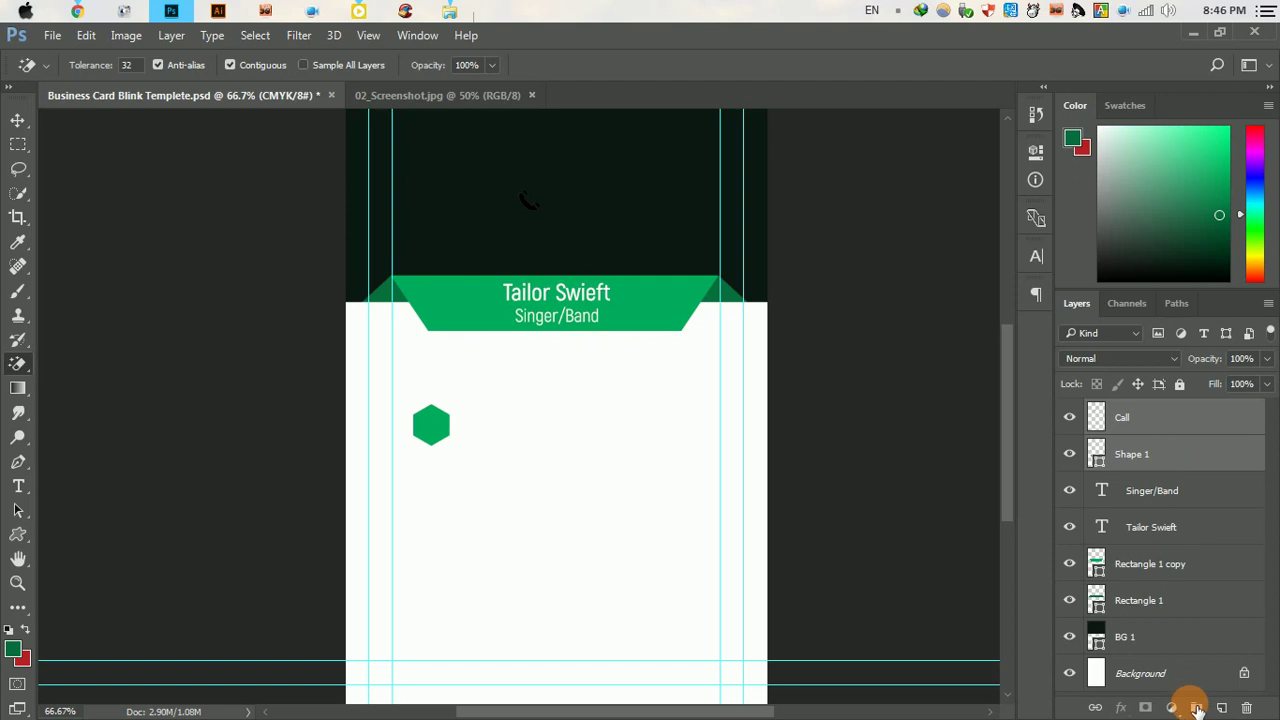
Step: Group the Call icon and Shape 1 hexagon layers into a group named Call
click(1196, 707)
double_click(1141, 409)
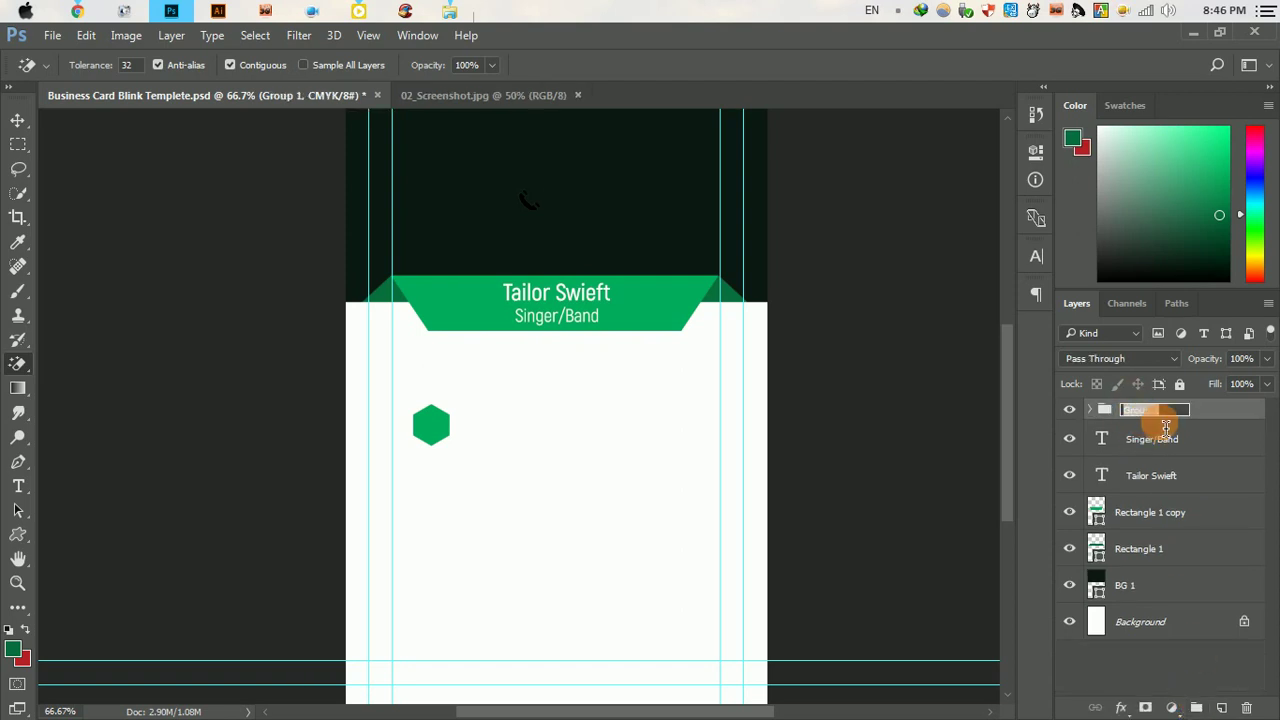
text(ll)
key(Return)
Step: Group the Singer/Band through Rectangle 1 layers as Headline
drag(1152, 440, 1182, 585)
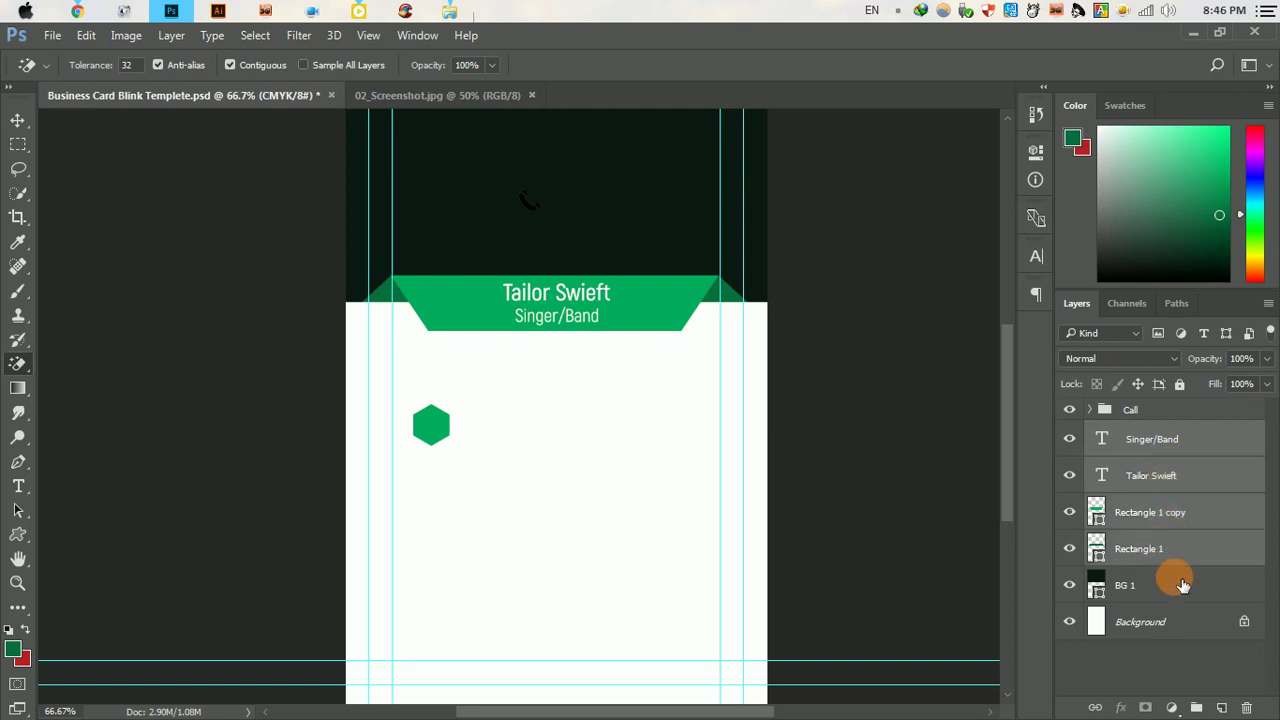
click(1197, 708)
text(Headline)
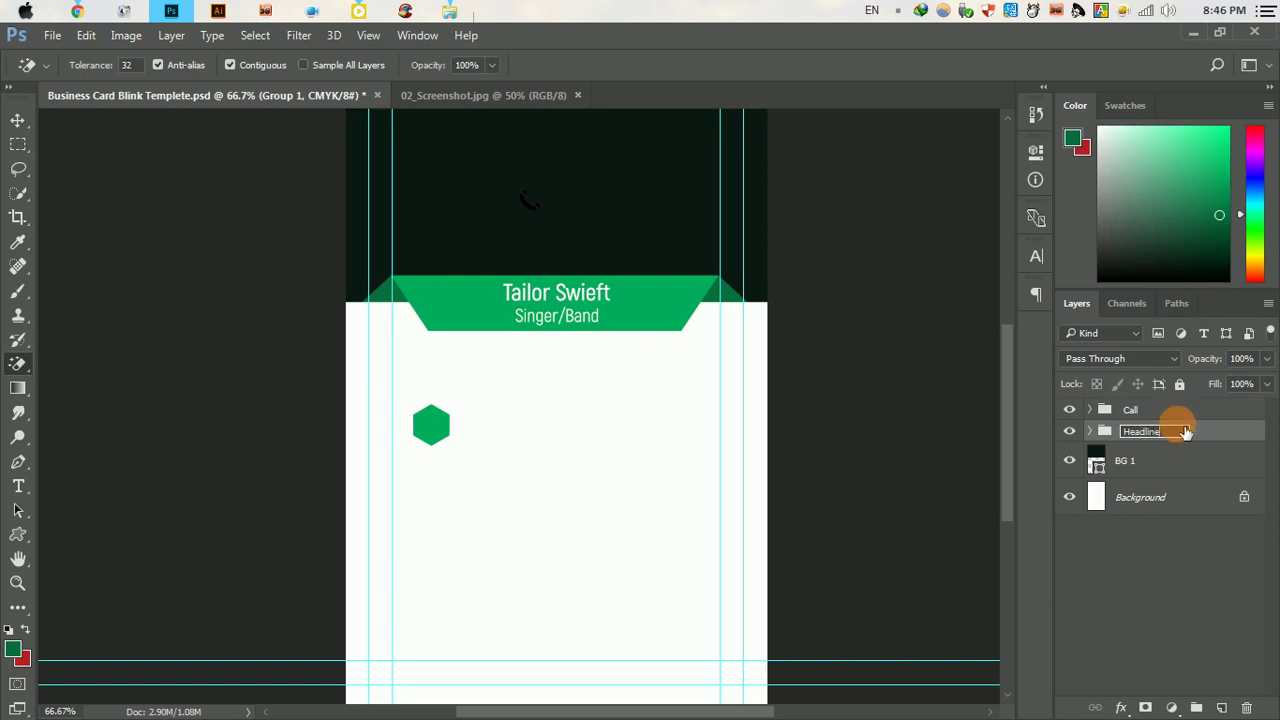
key(Return)
click(1150, 465)
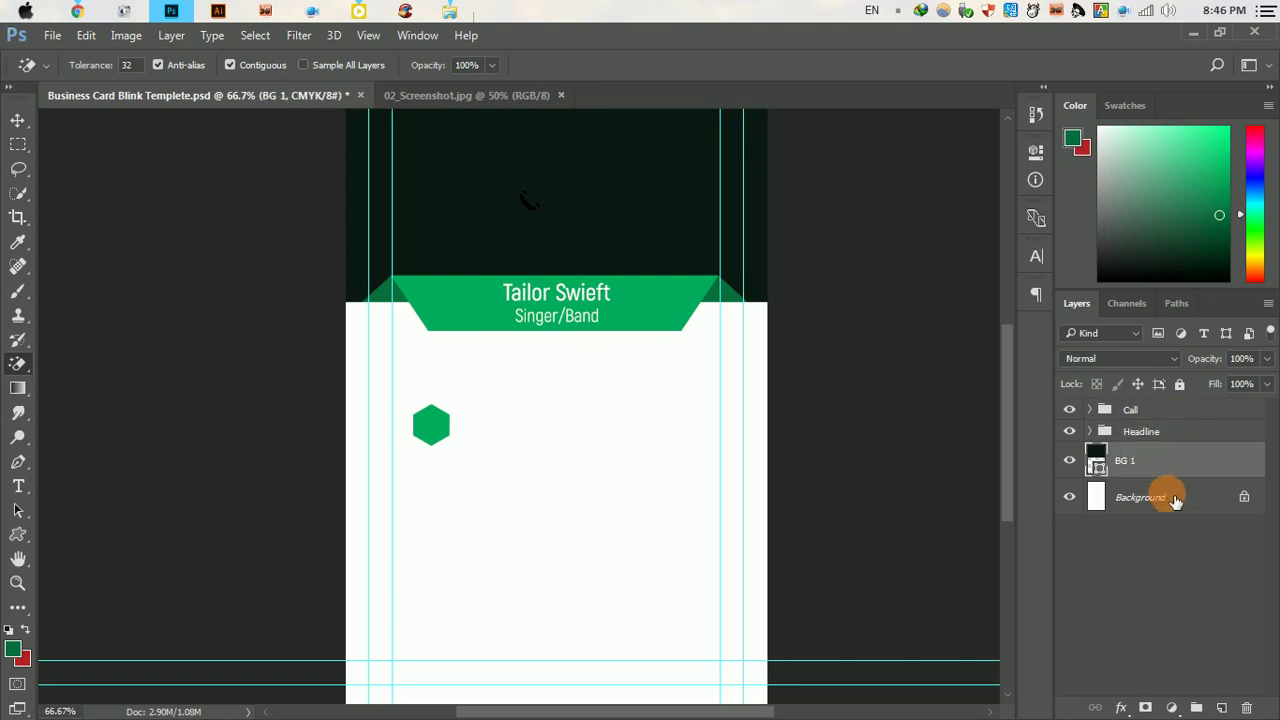
click(1140, 410)
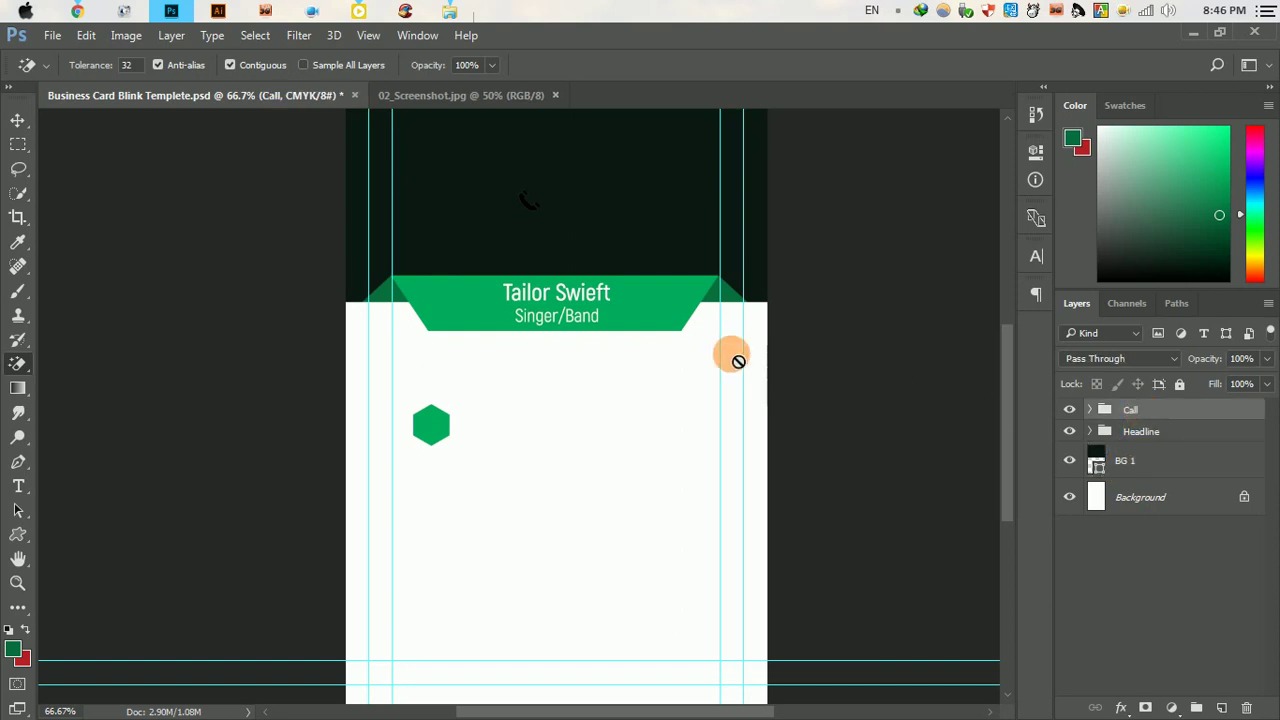
click(1090, 409)
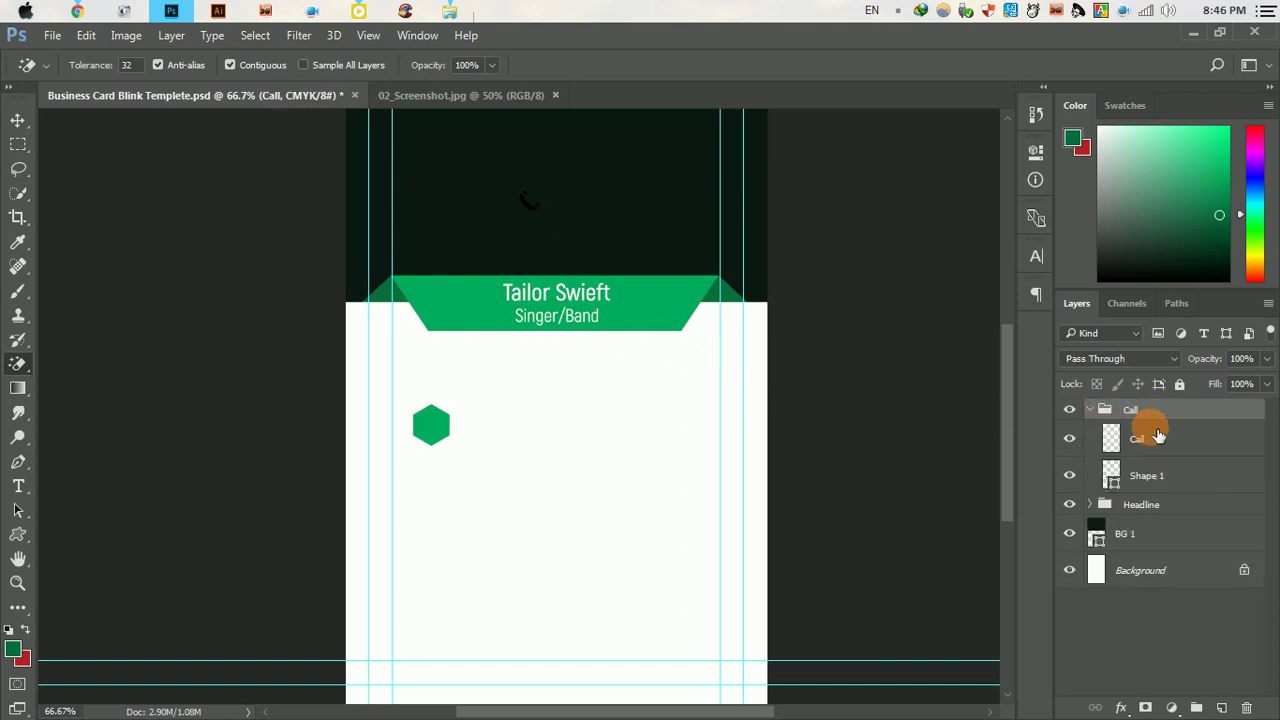
Step: Give the Call icon layer a white #fffdfd Color Overlay style
click(1185, 448)
double_click(1188, 448)
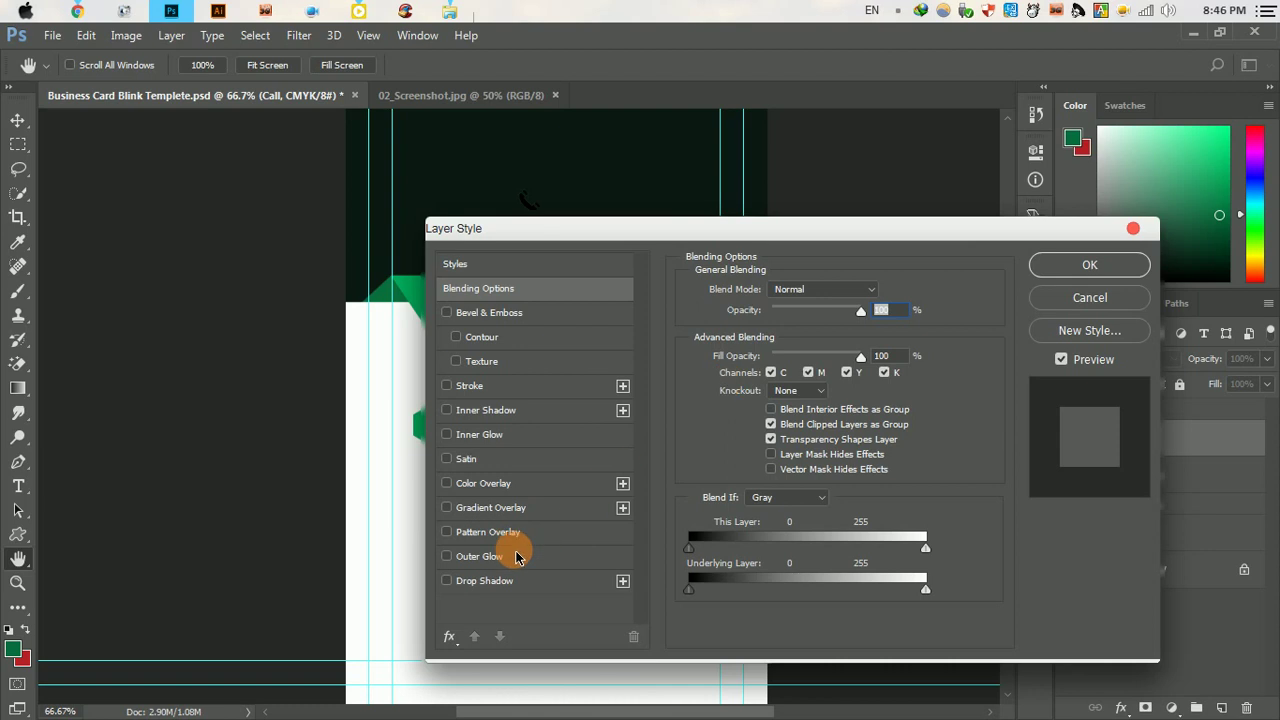
click(484, 484)
click(880, 290)
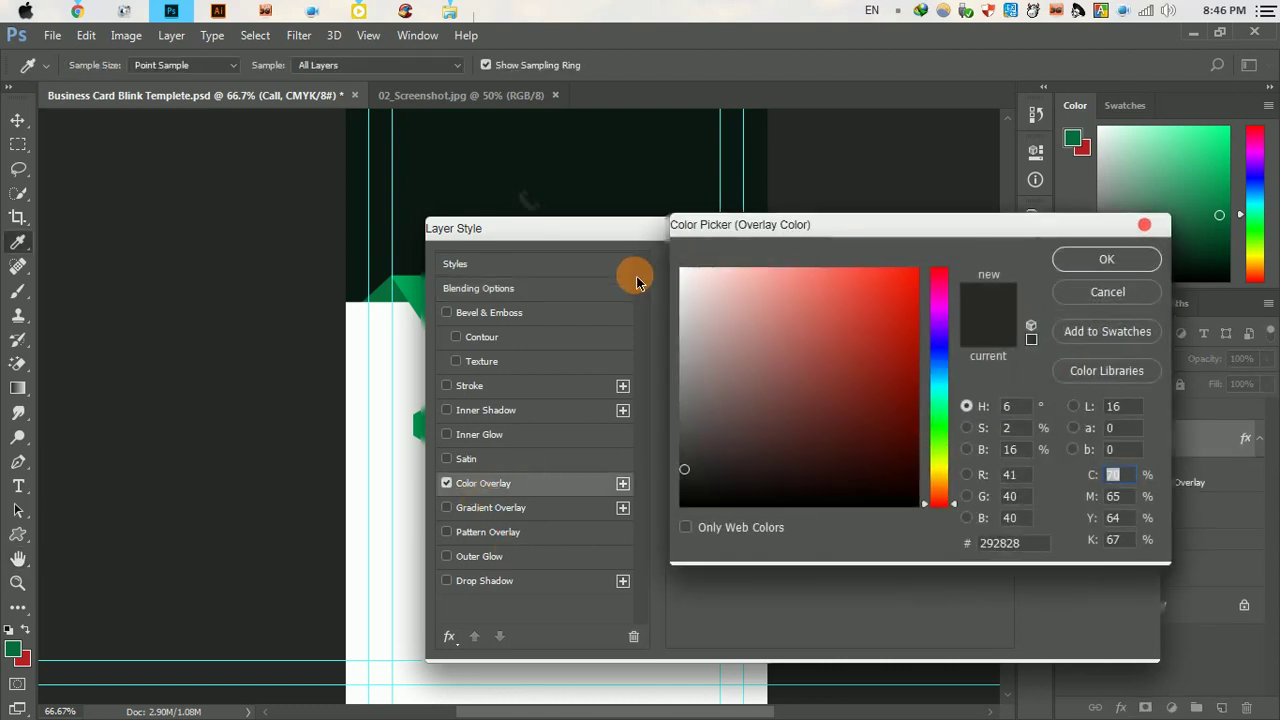
click(695, 277)
click(1068, 260)
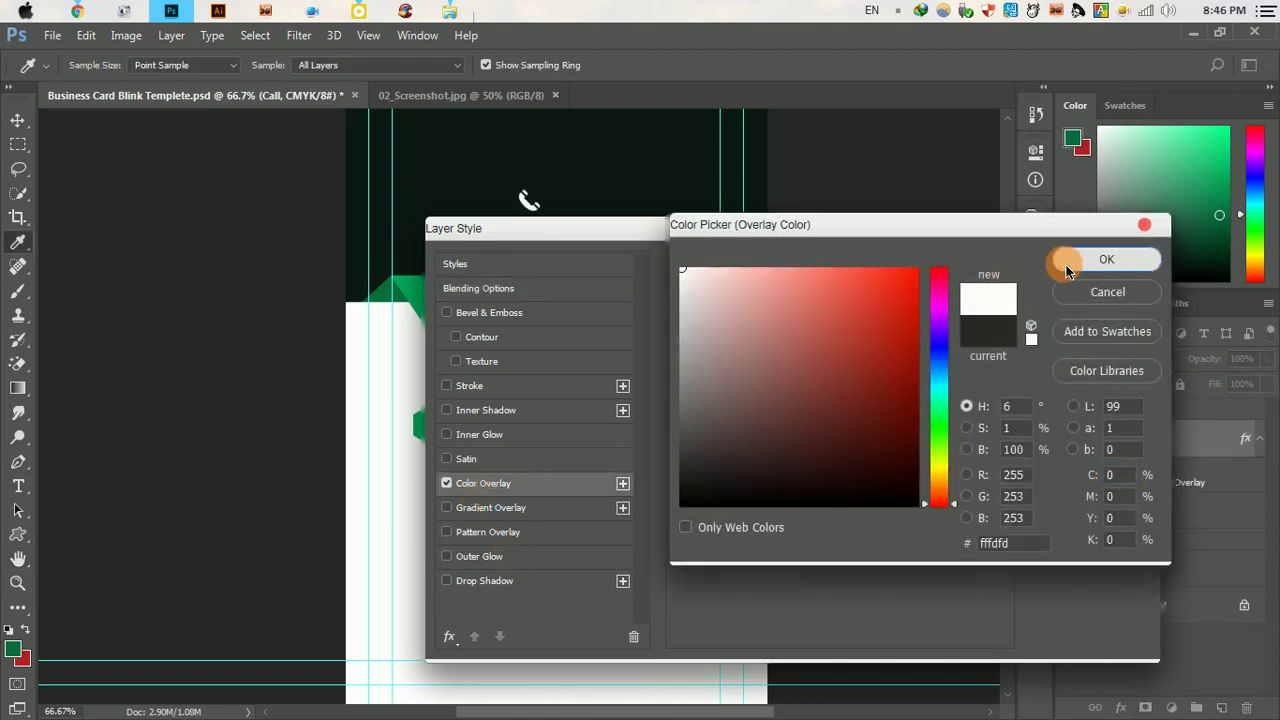
click(1094, 264)
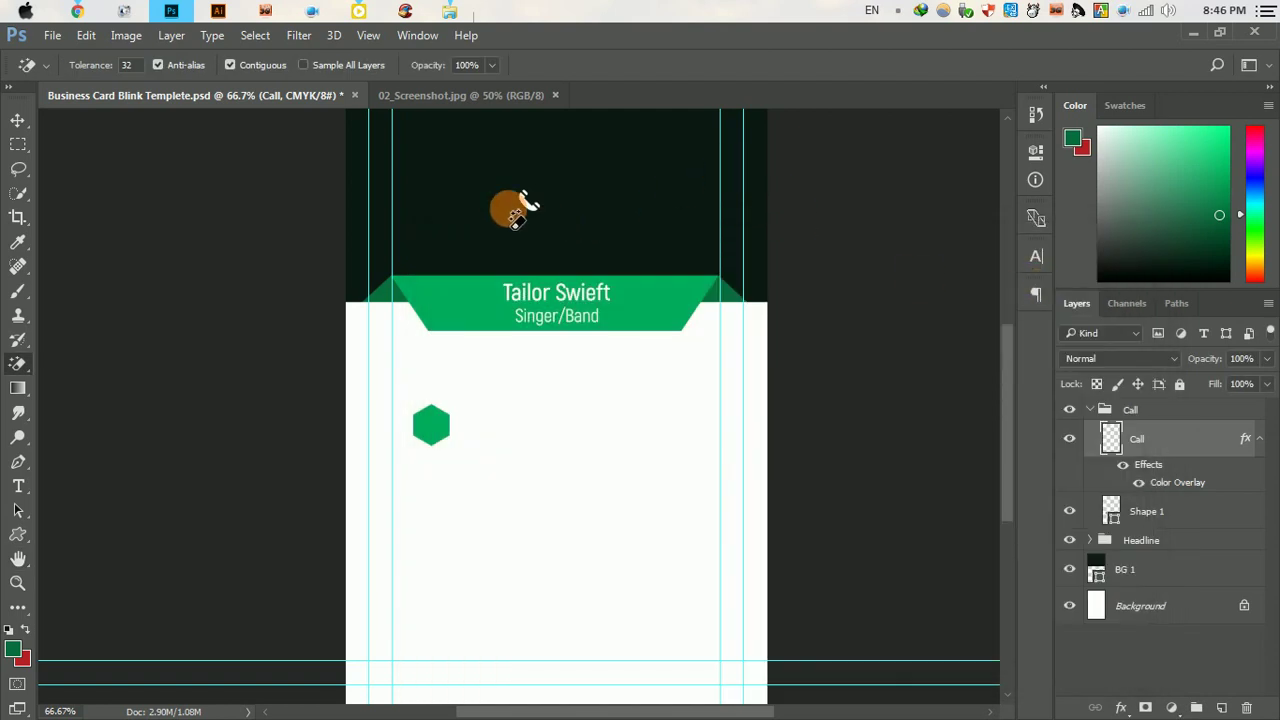
Step: Centre the white phone icon on the green hexagon and collapse the Call group
click(18, 120)
drag(517, 218, 420, 442)
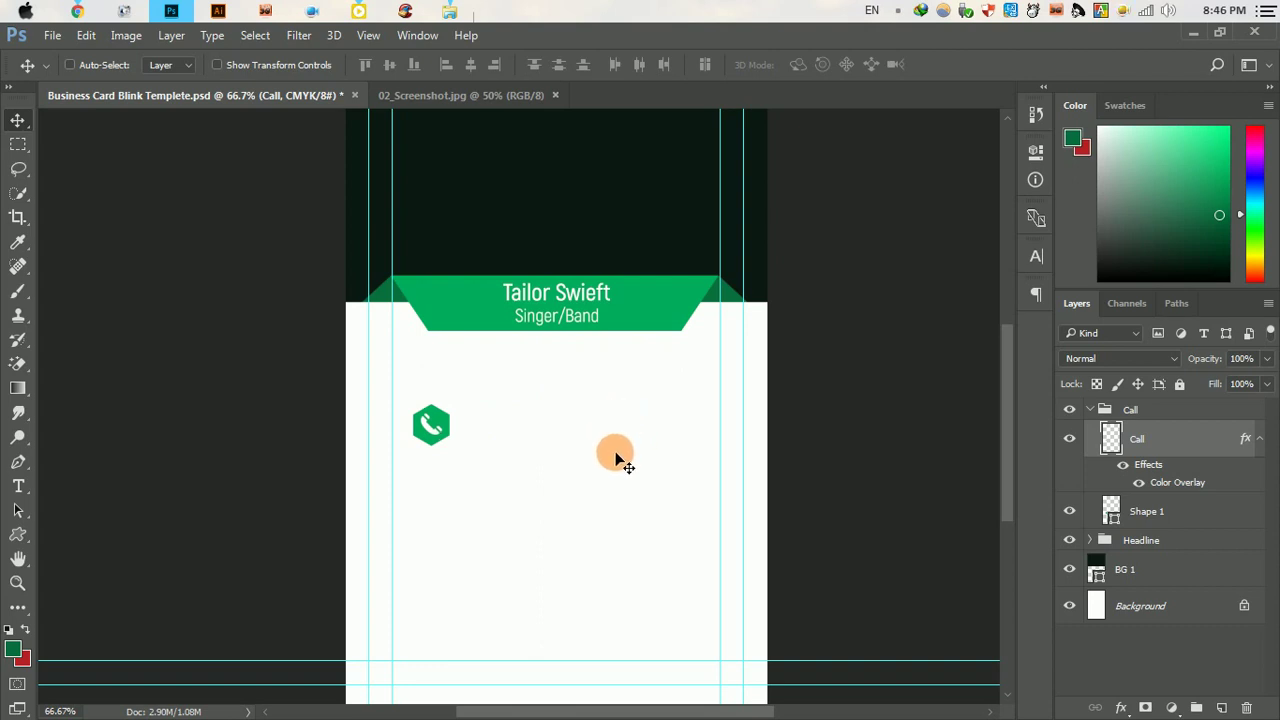
click(1101, 414)
click(1089, 409)
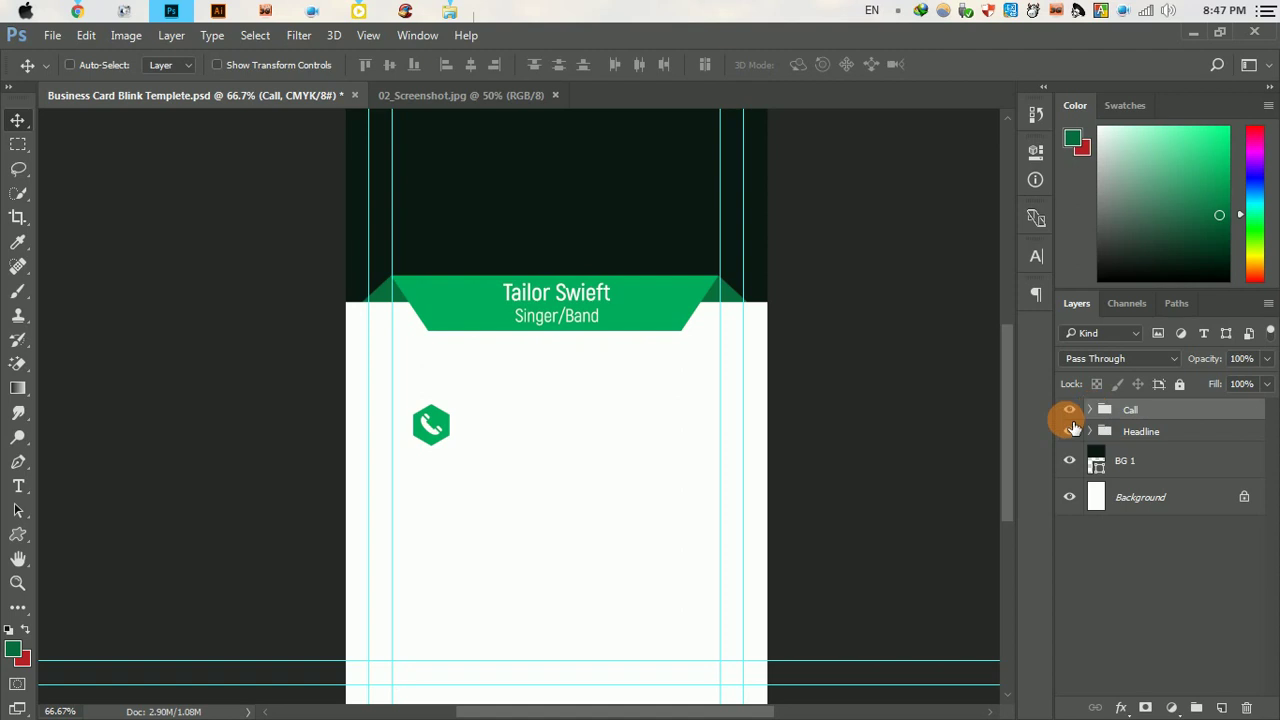
Step: Start a text line beside the phone hexagon, coloured the header's dark green
click(27, 491)
click(470, 428)
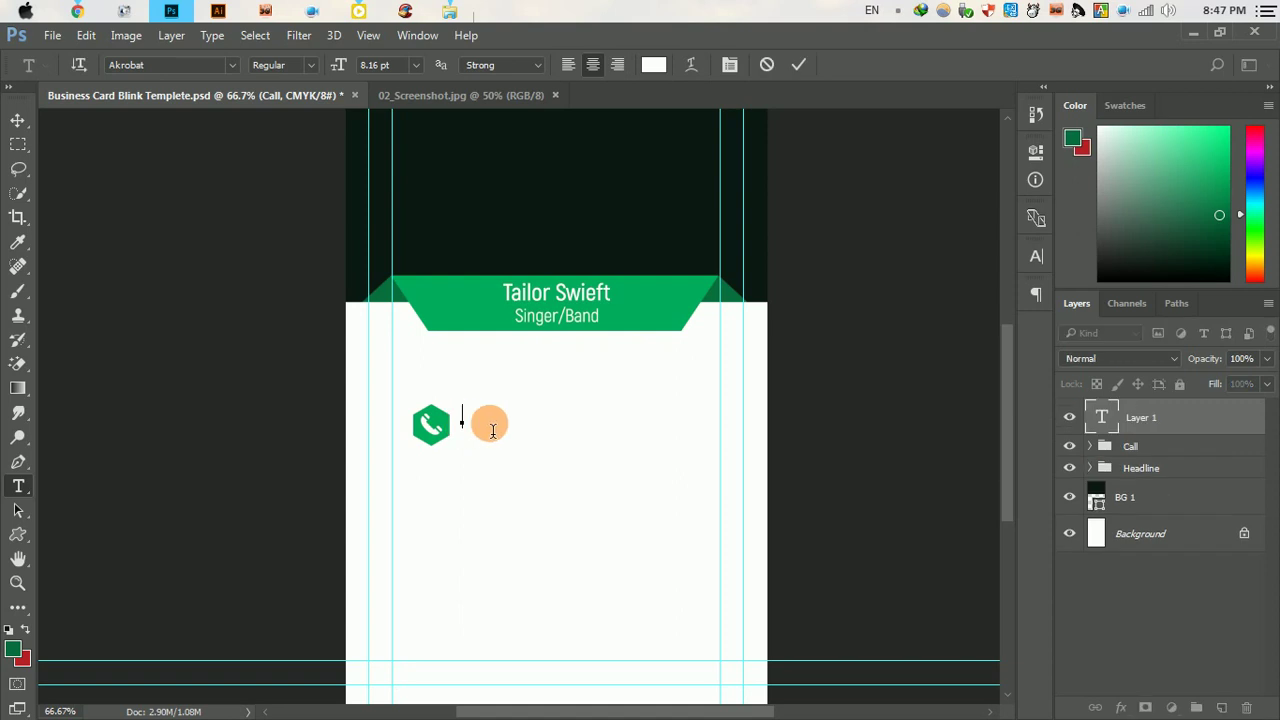
key(ctrl+v)
key(ctrl+a)
click(654, 64)
click(557, 186)
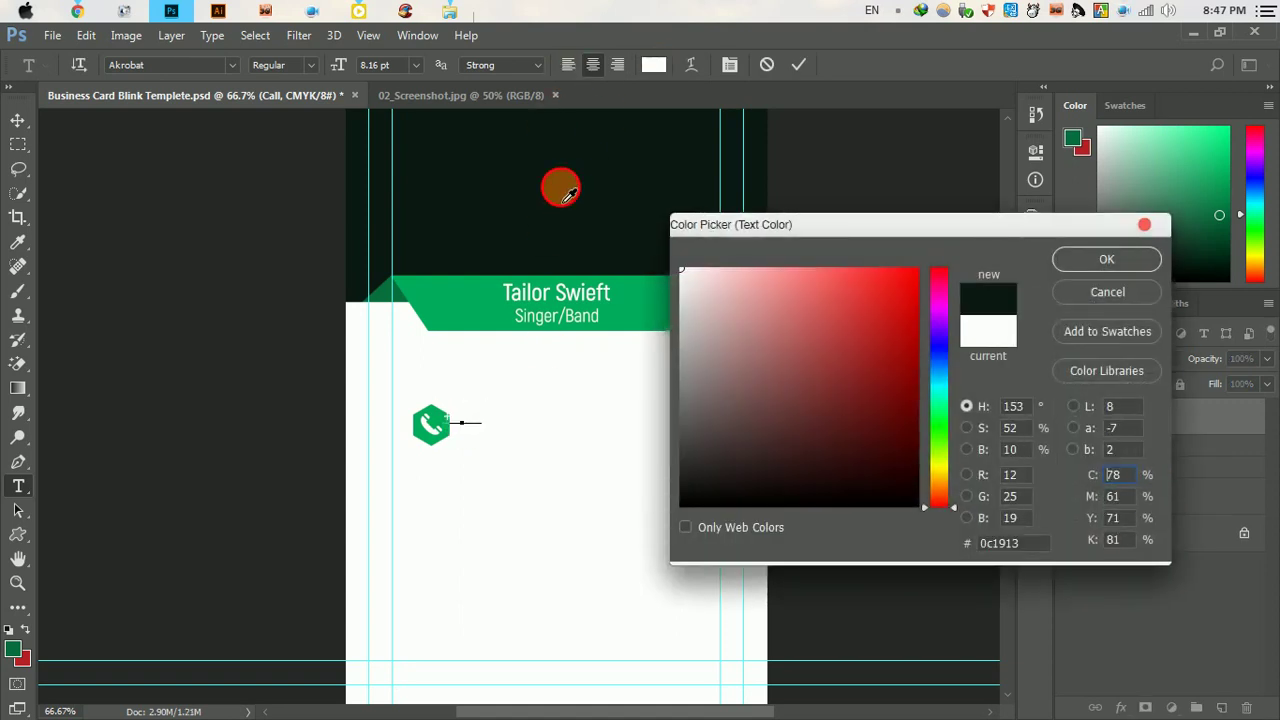
click(1100, 262)
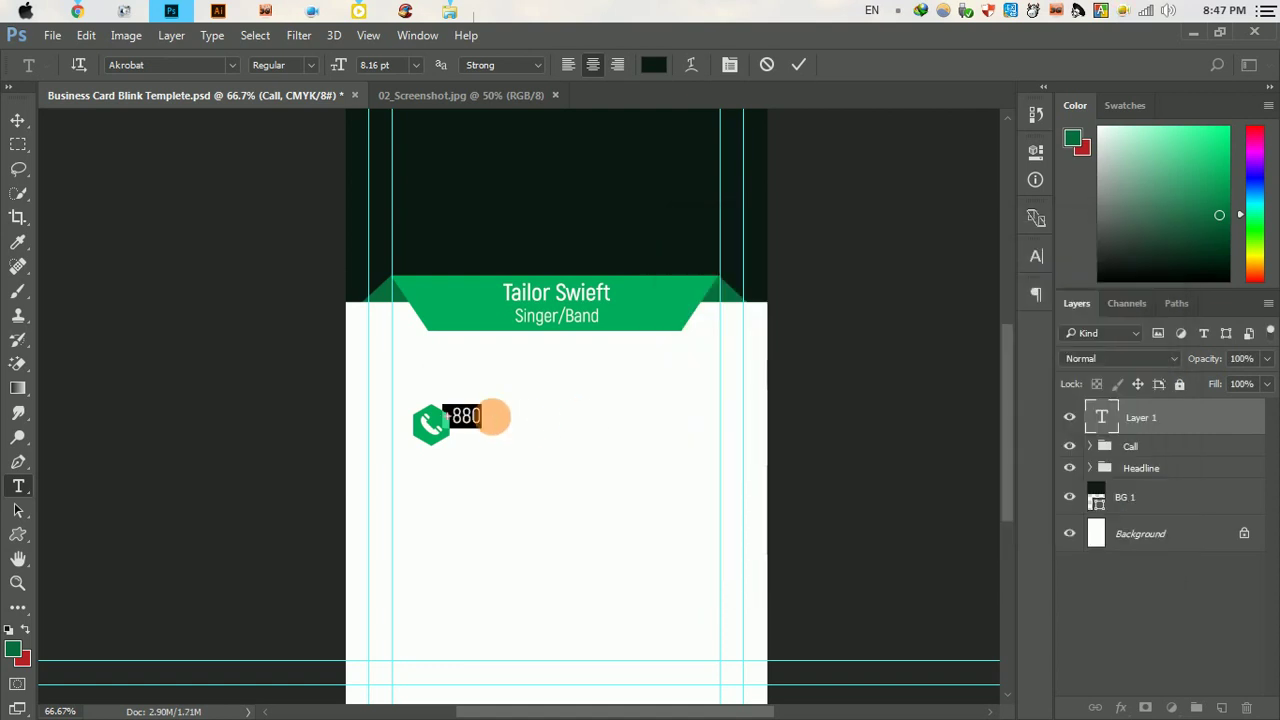
Step: Type the two phone-number lines, left-aligned
click(488, 417)
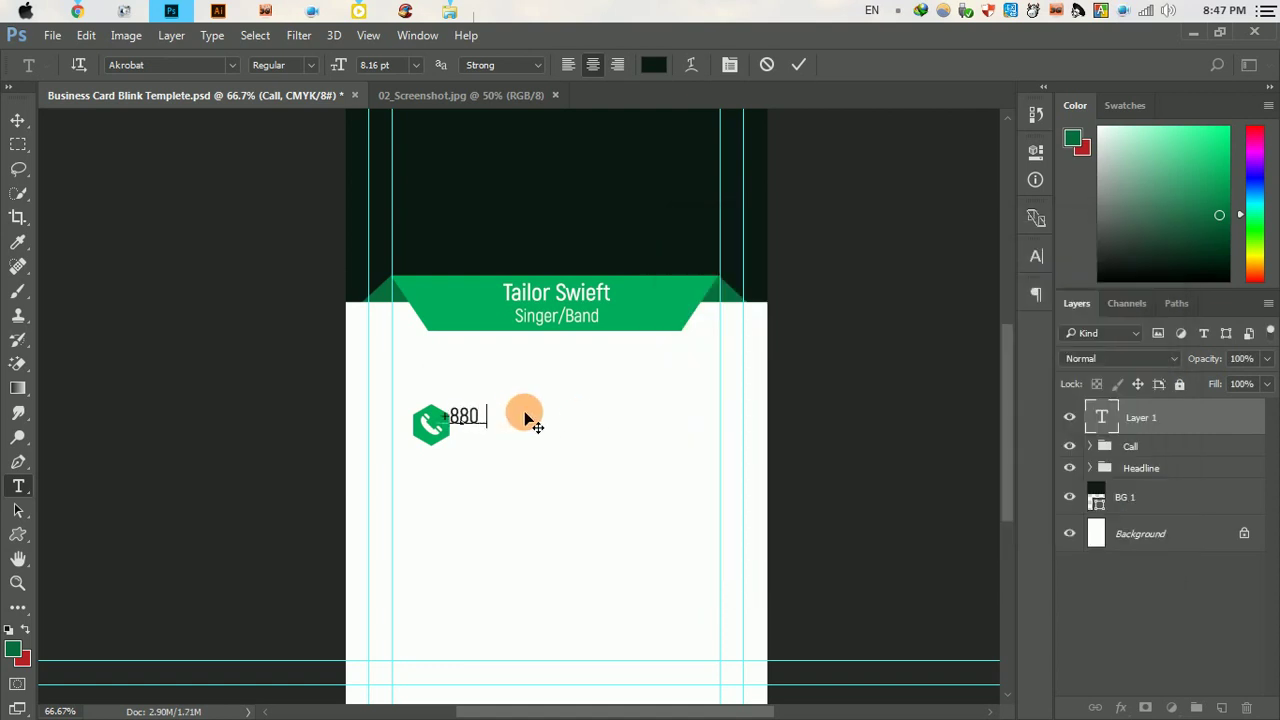
text(11766)
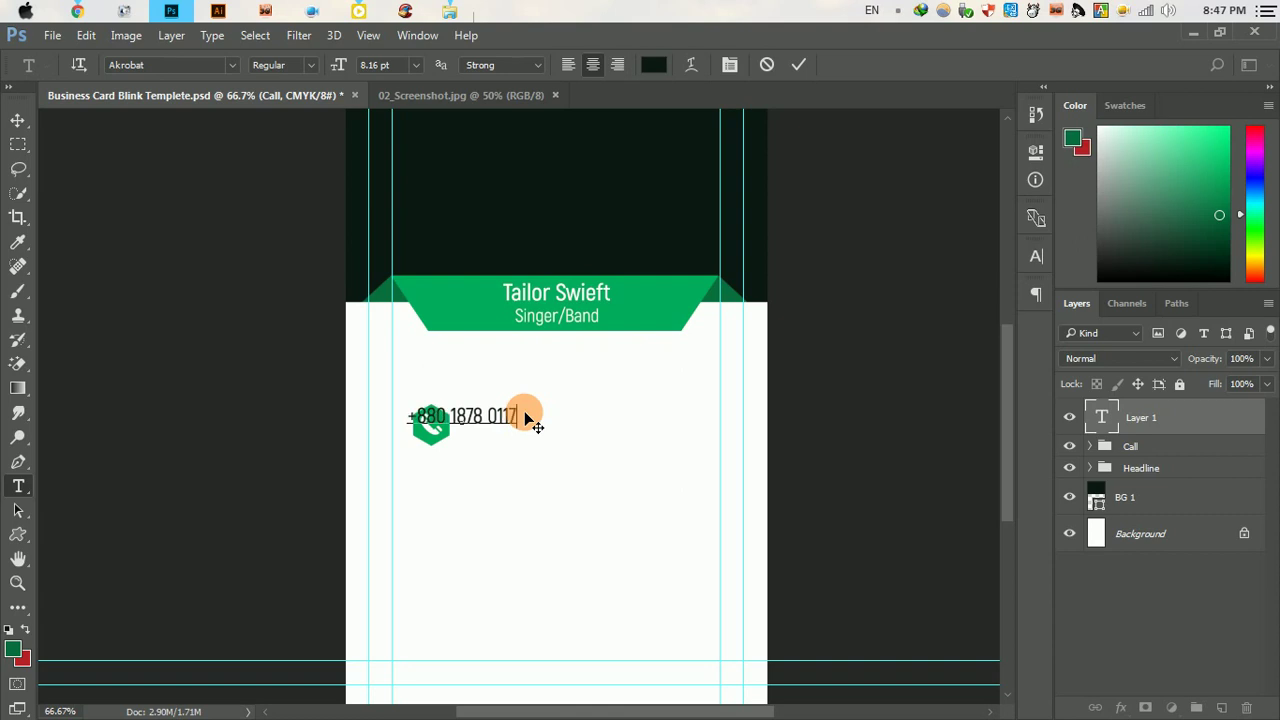
key(ctrl+a)
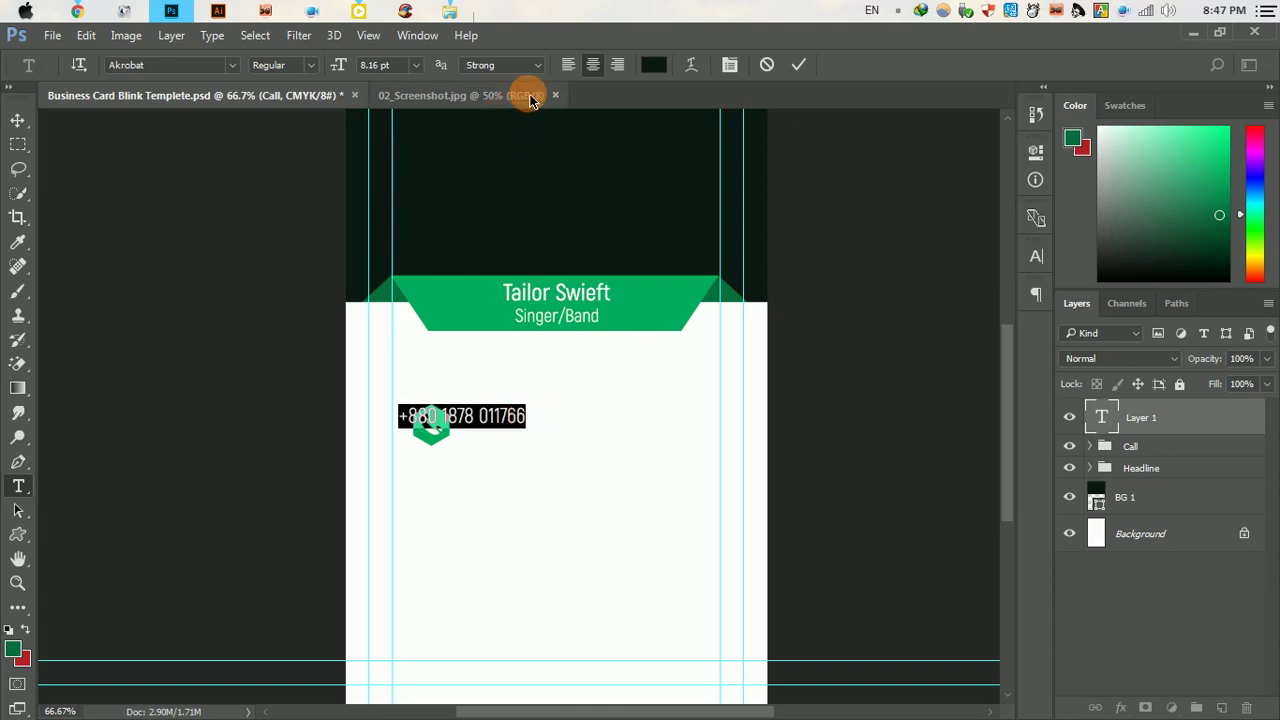
click(567, 64)
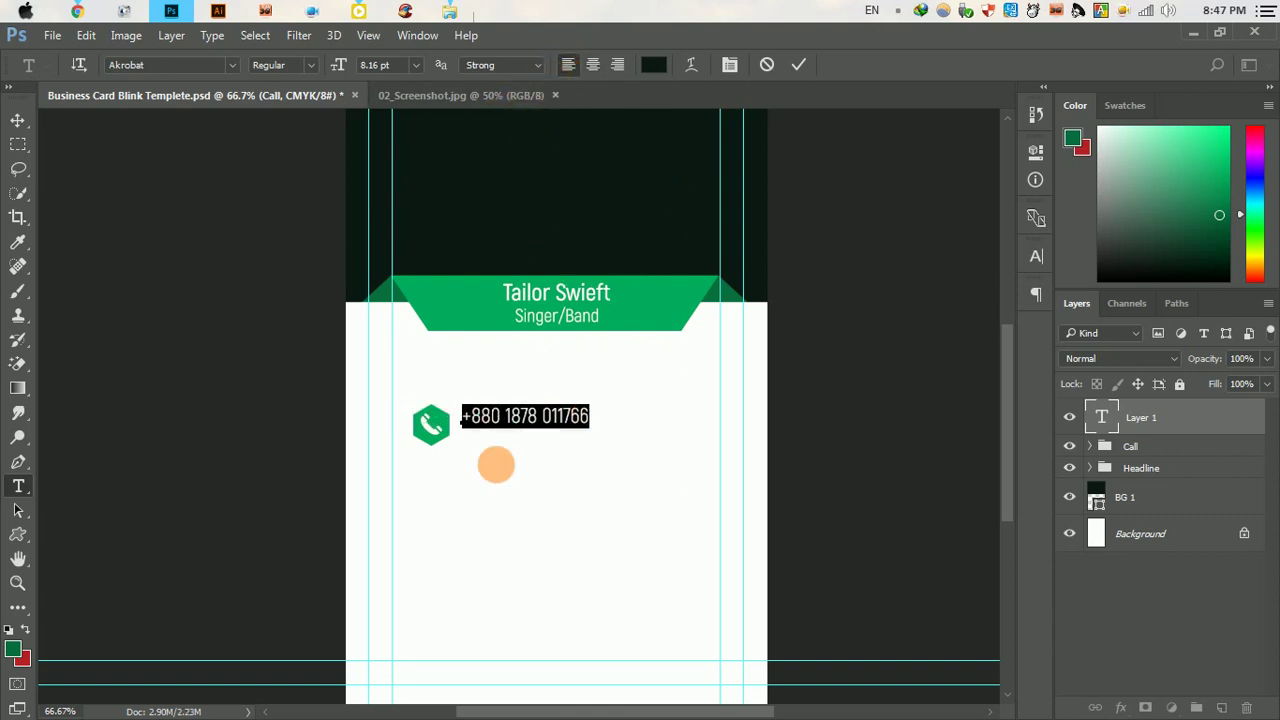
click(590, 422)
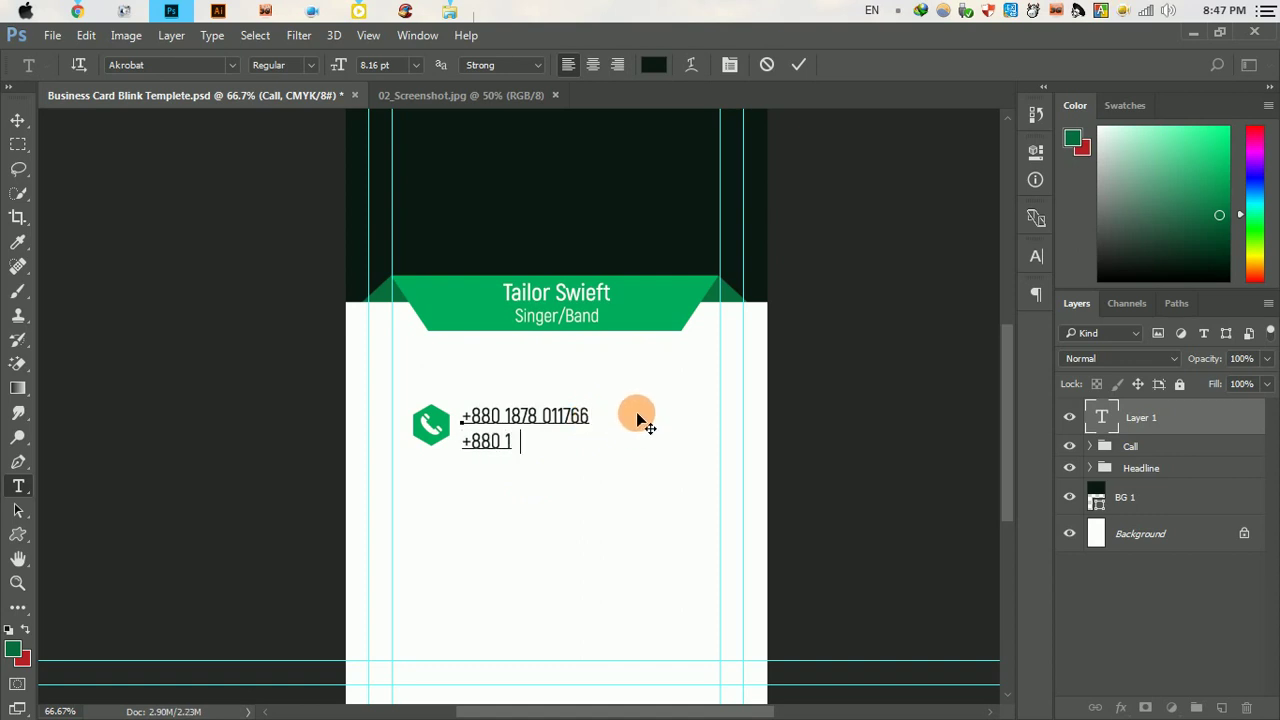
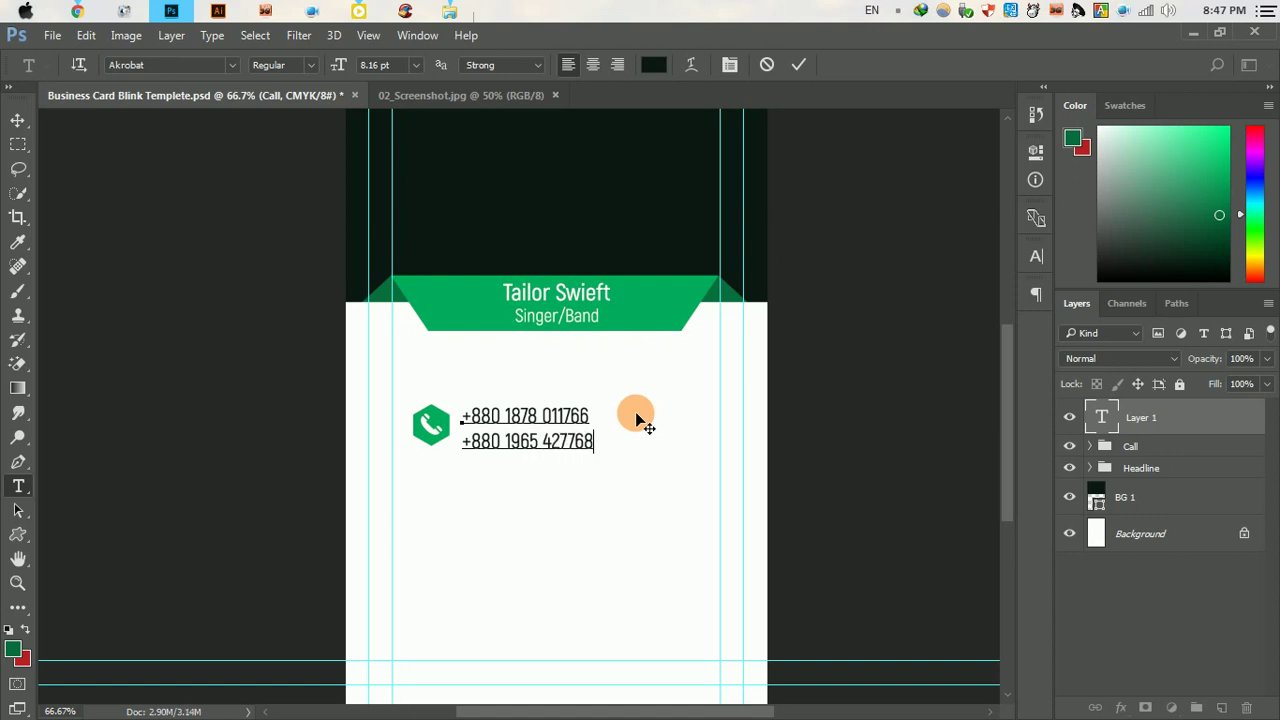
Step: Set both phone-number lines to 6.5 pt and commit the text
drag(604, 459, 435, 405)
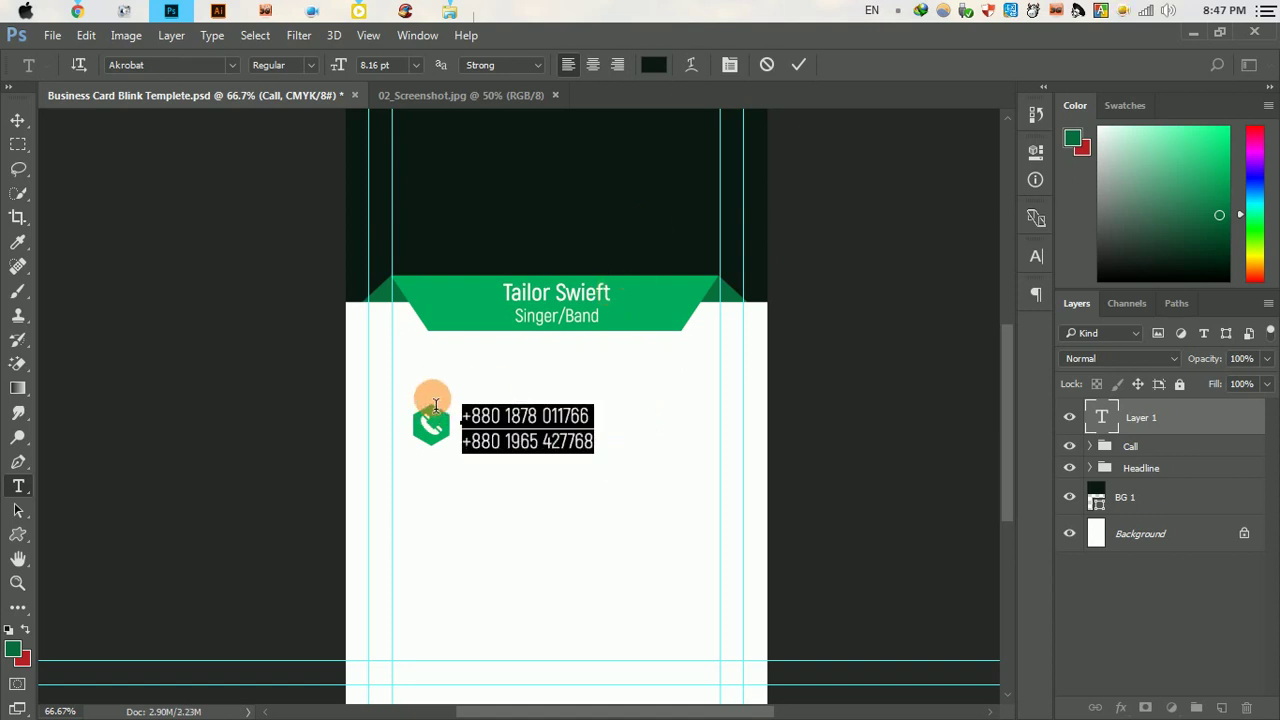
drag(352, 74, 340, 70)
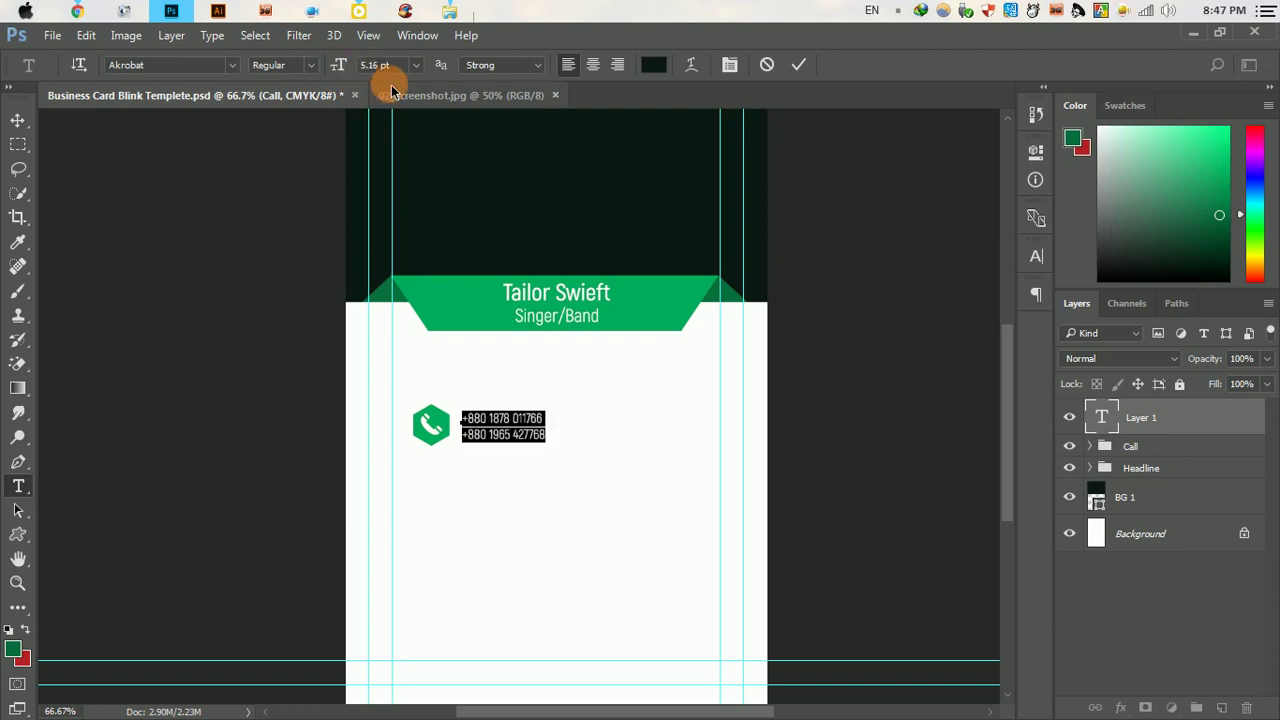
click(390, 74)
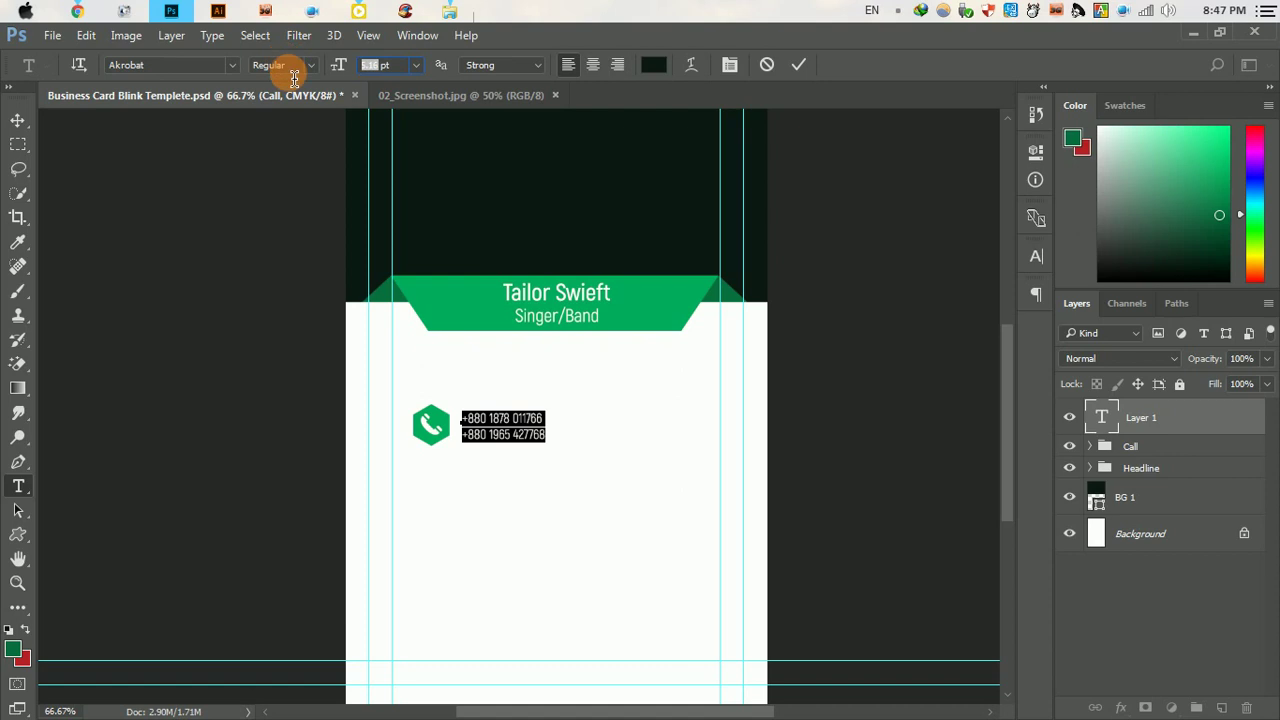
text(7)
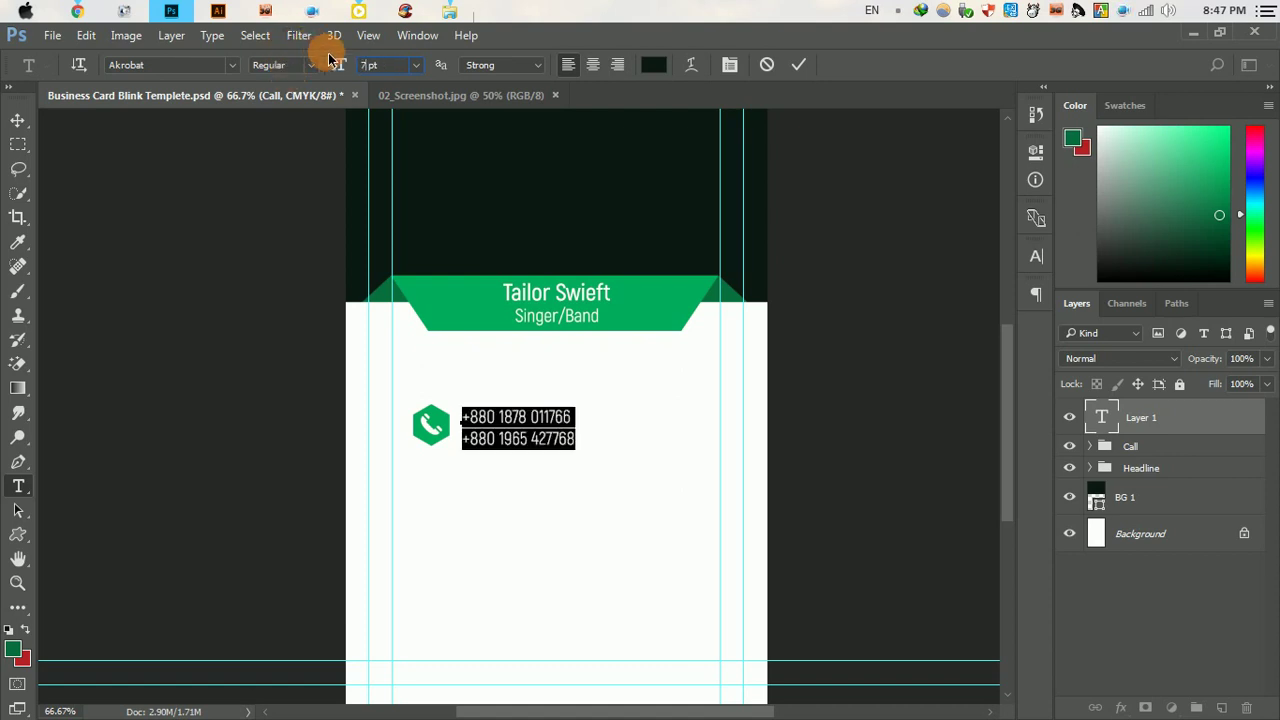
text(6)
key(Return)
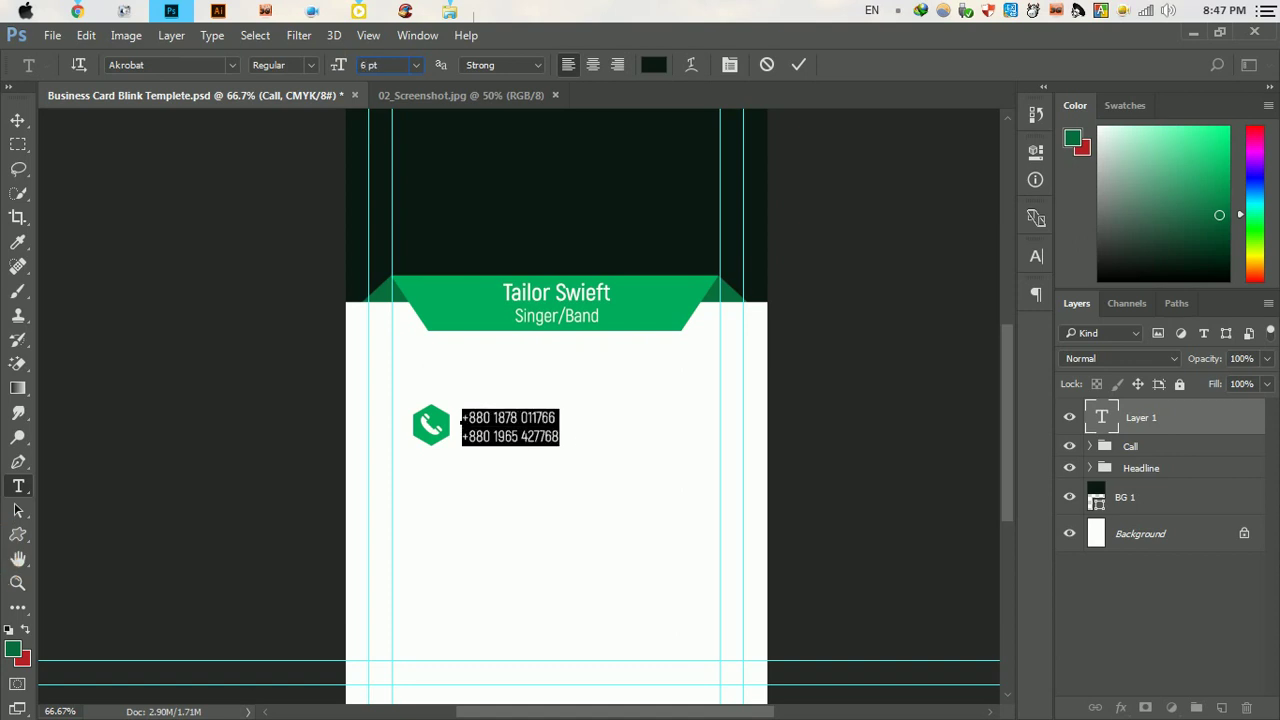
text(.5)
key(Return)
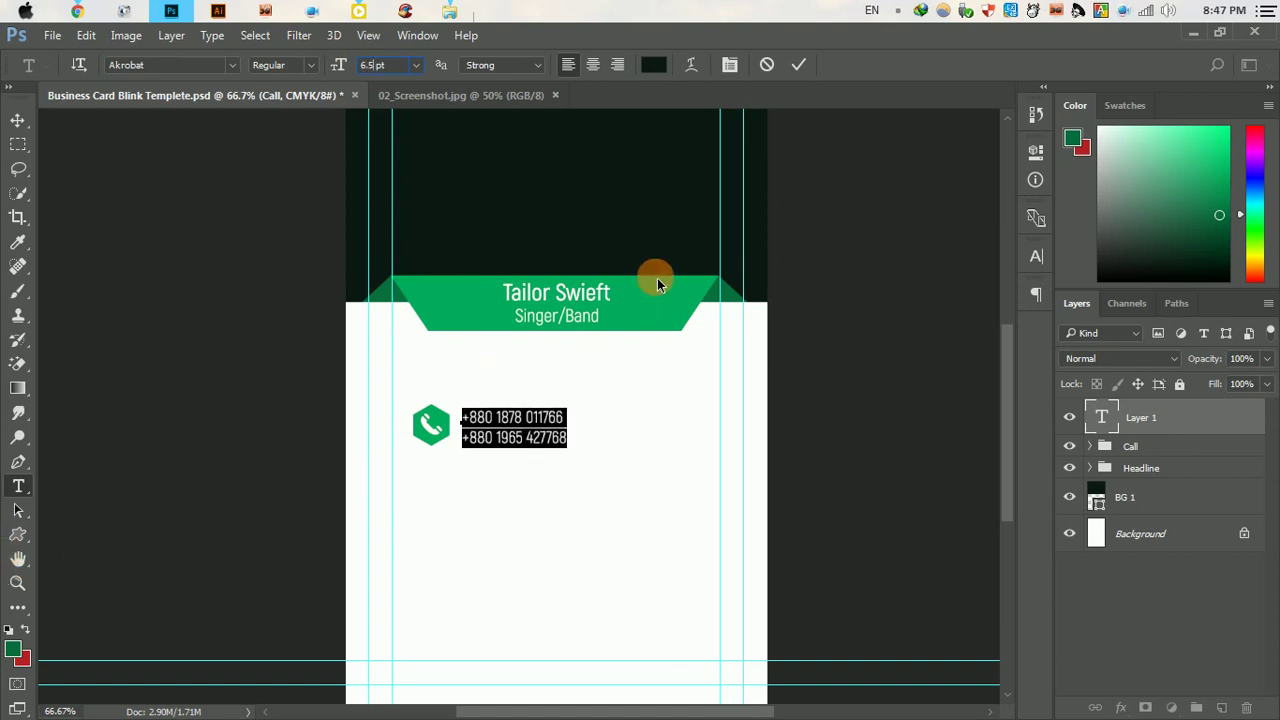
click(799, 64)
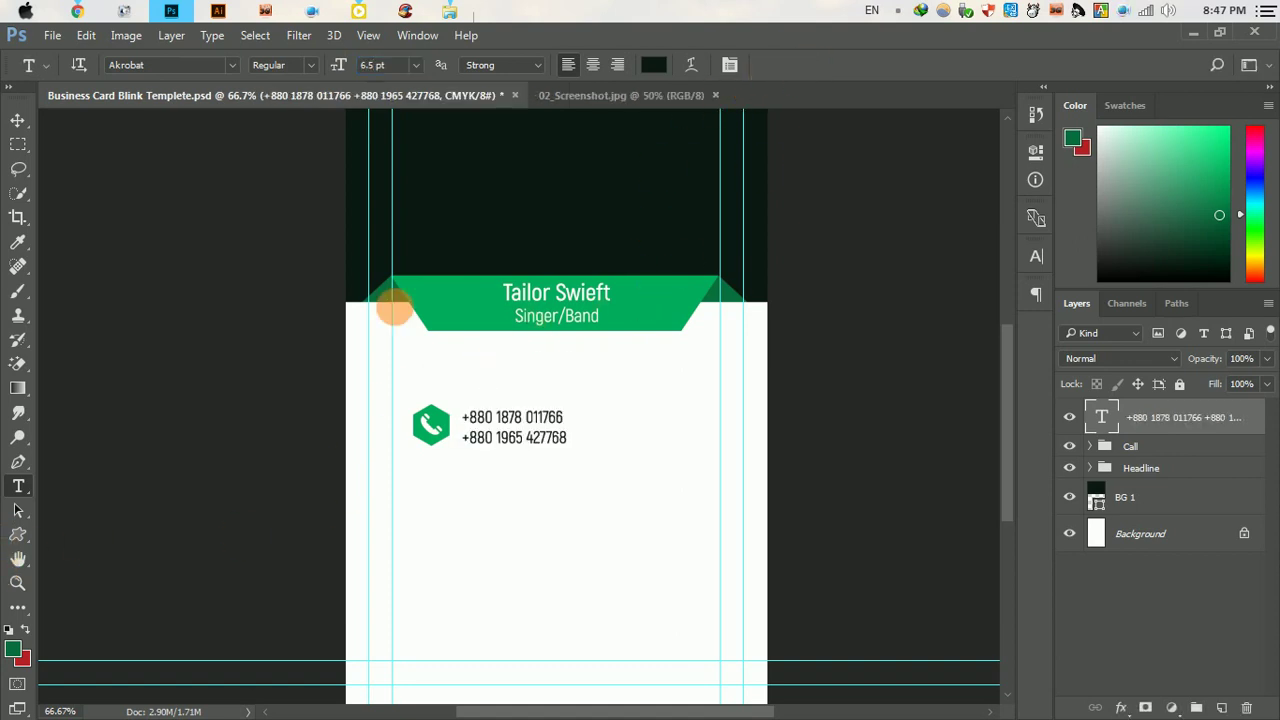
Step: Nudge the phone text beside the icon and move its layer into the Call group
click(18, 121)
drag(520, 437, 539, 432)
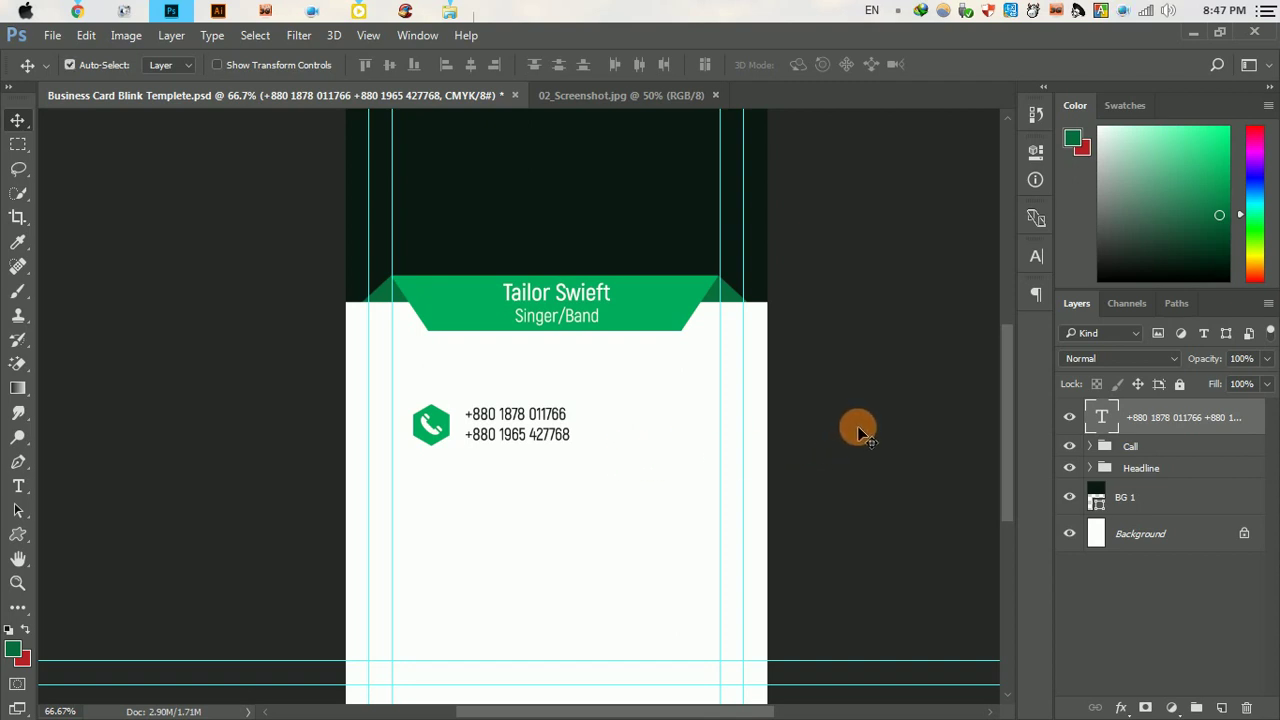
key(ctrl)
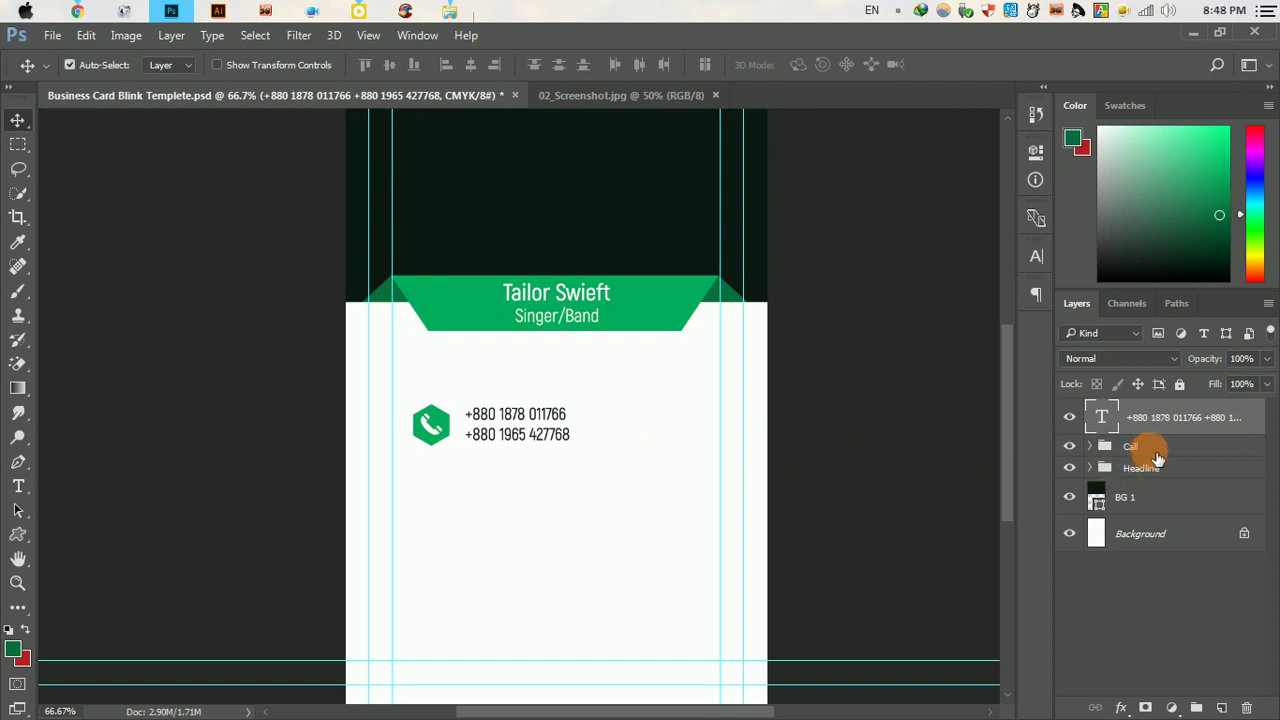
key(ctrl)
click(1103, 448)
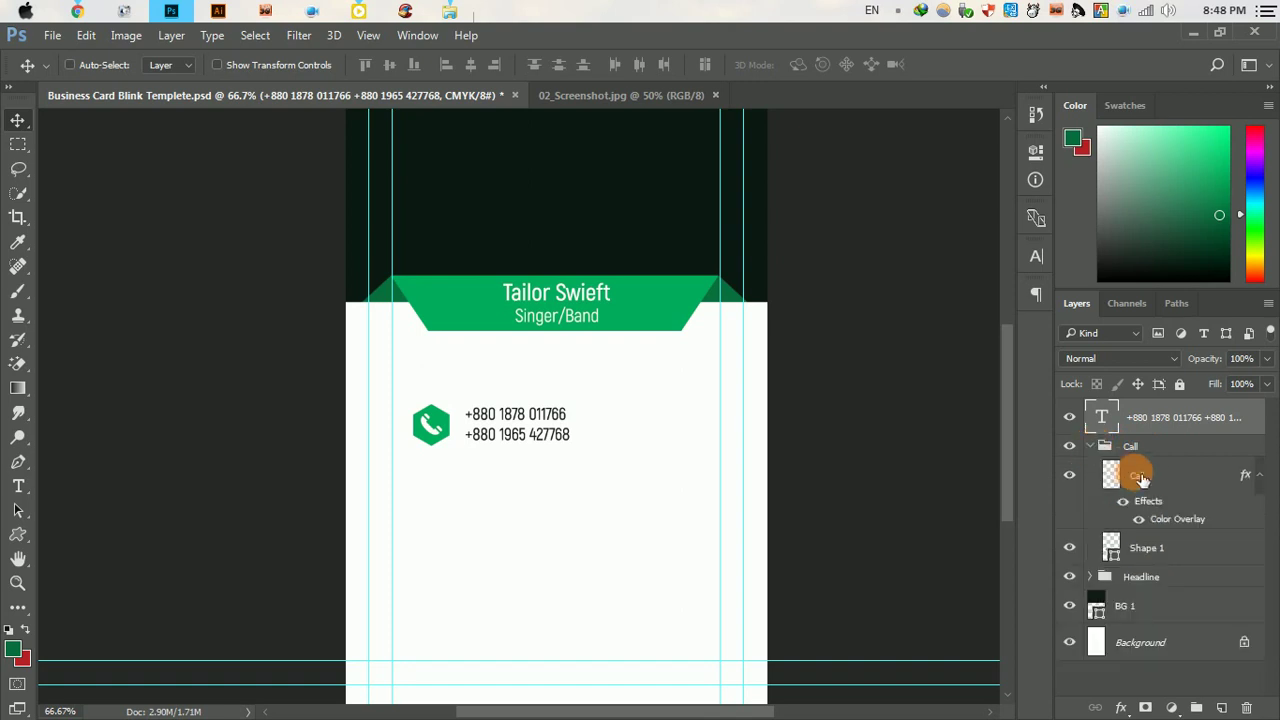
click(1160, 478)
drag(1197, 420, 1120, 445)
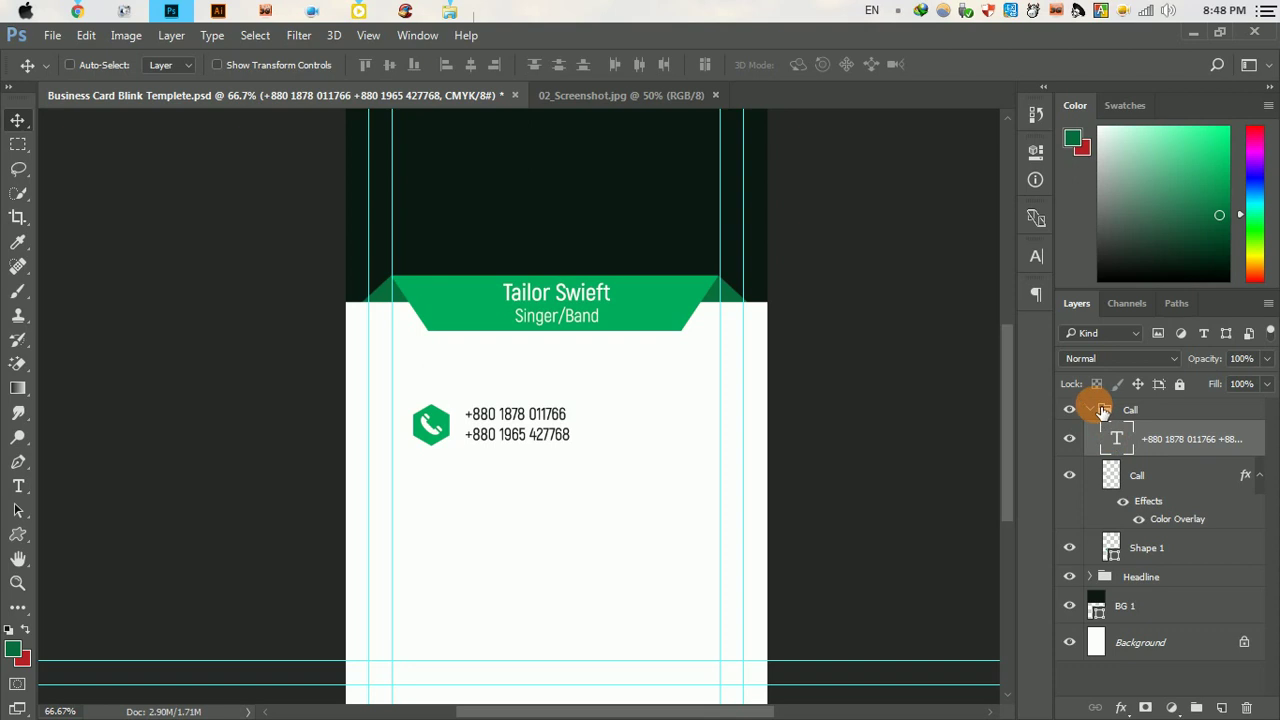
click(1100, 409)
click(1090, 409)
Step: Duplicate the Call group as Mail and move the copy below the original
drag(1180, 409, 1223, 706)
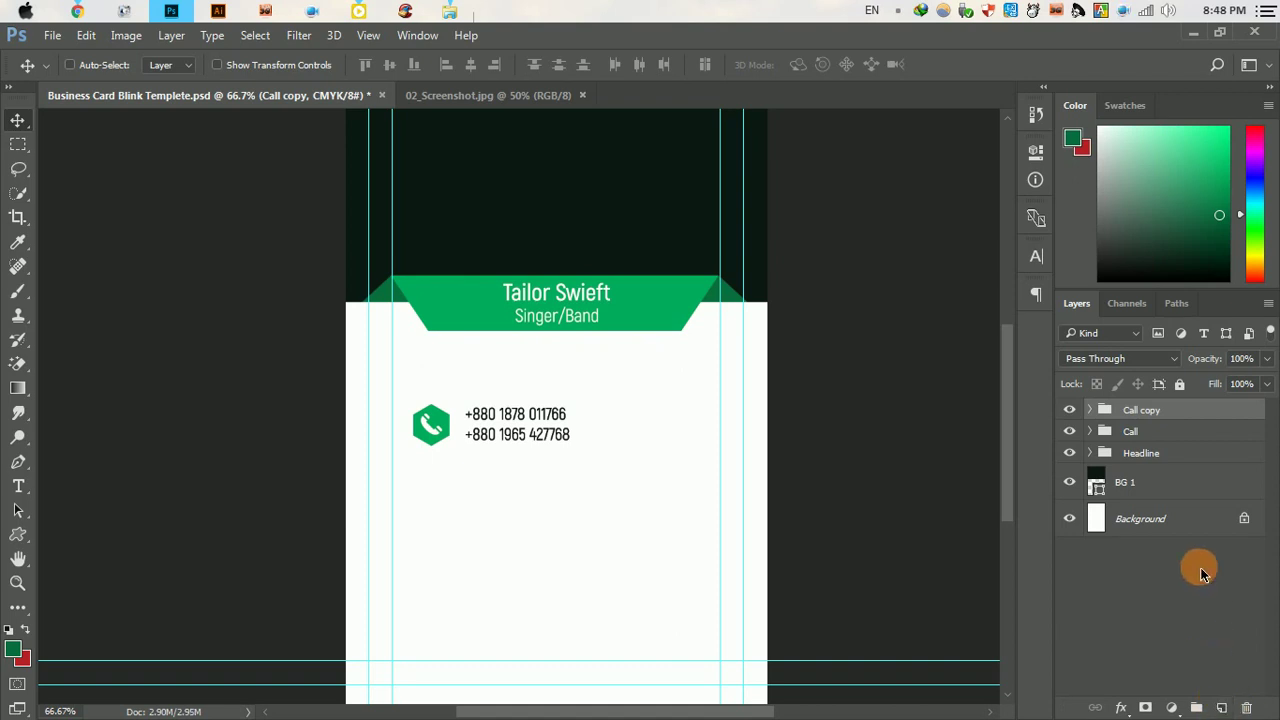
double_click(1161, 412)
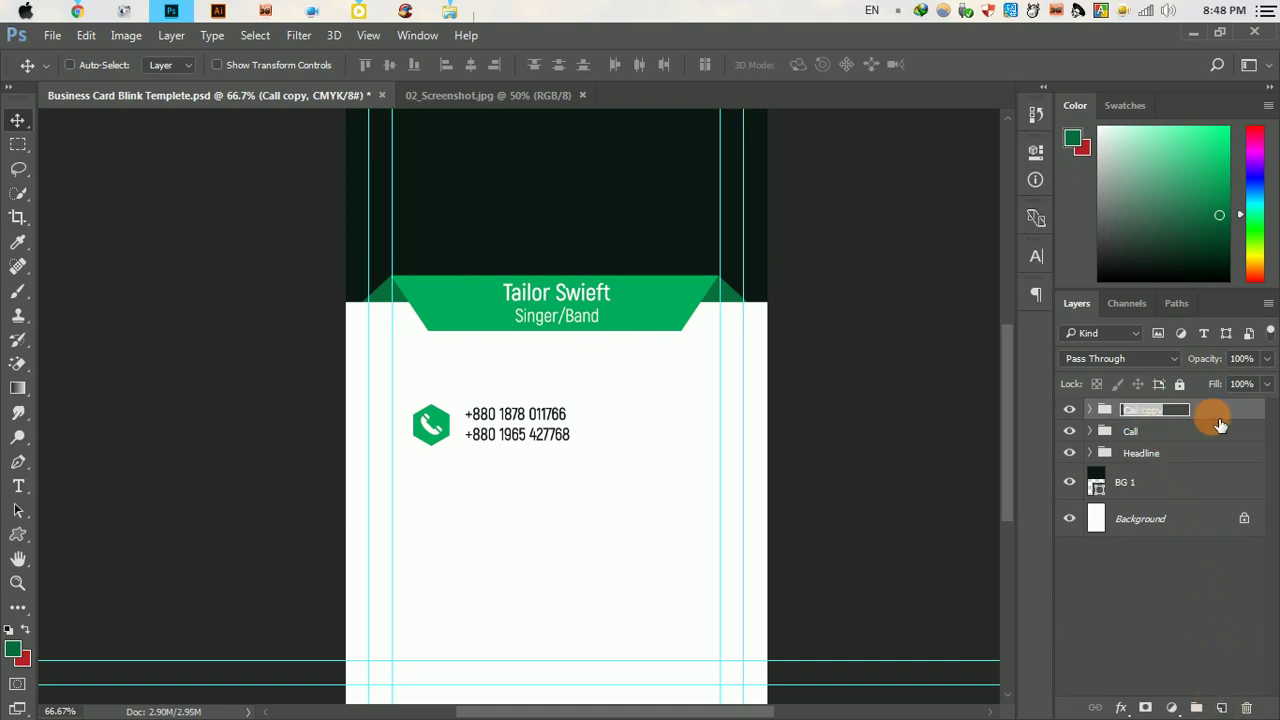
text(Mail)
key(Return)
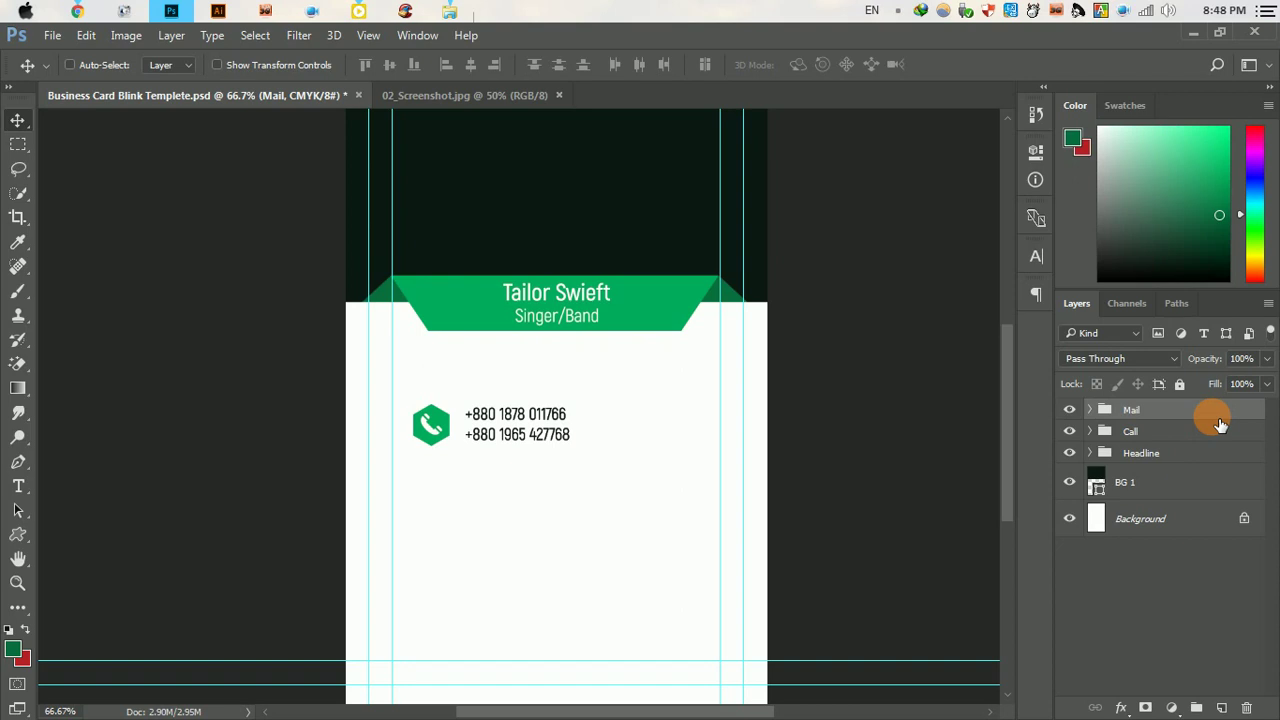
drag(483, 418, 484, 480)
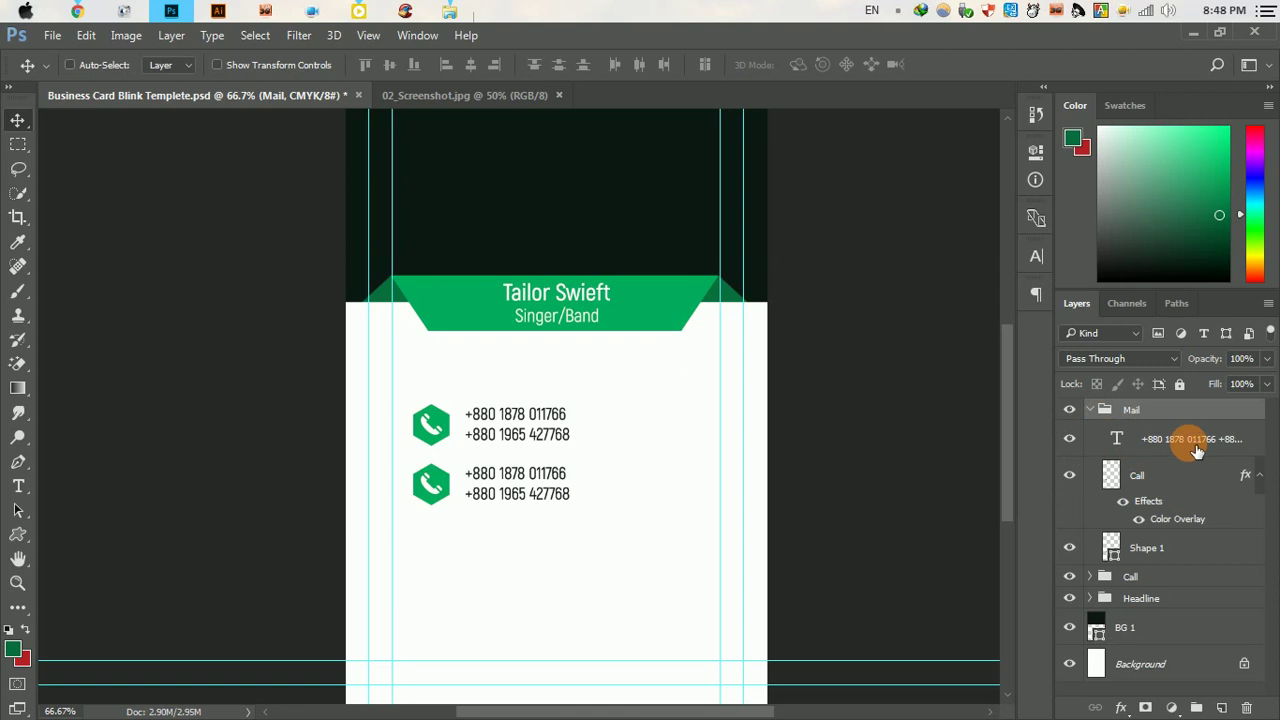
click(1160, 448)
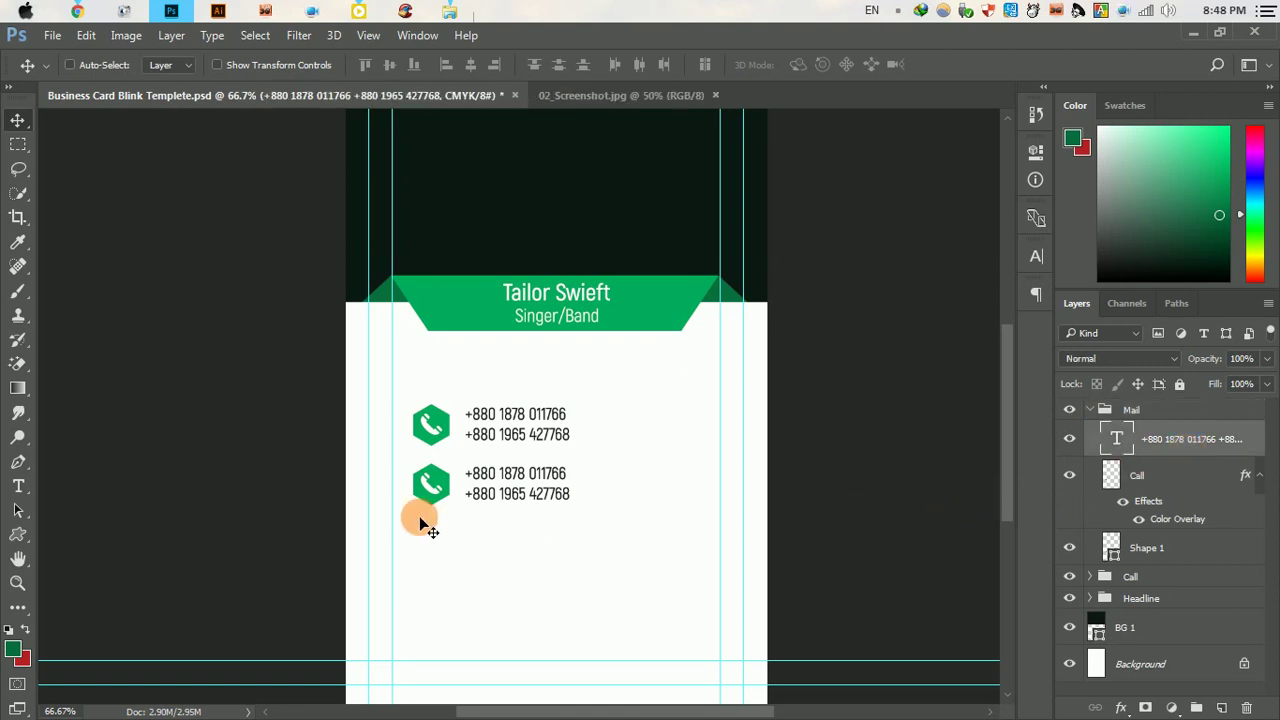
click(18, 486)
Step: Replace the first copied phone number with the studio's e-mail address
click(474, 496)
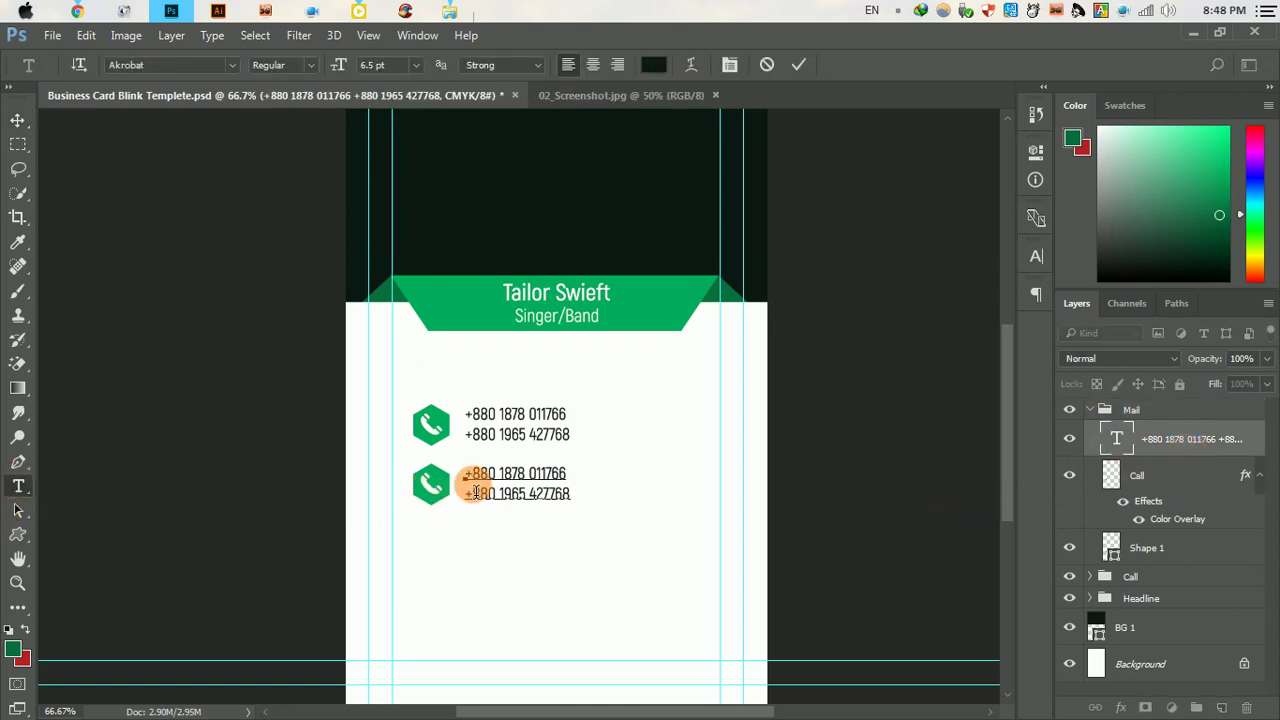
drag(469, 482, 716, 469)
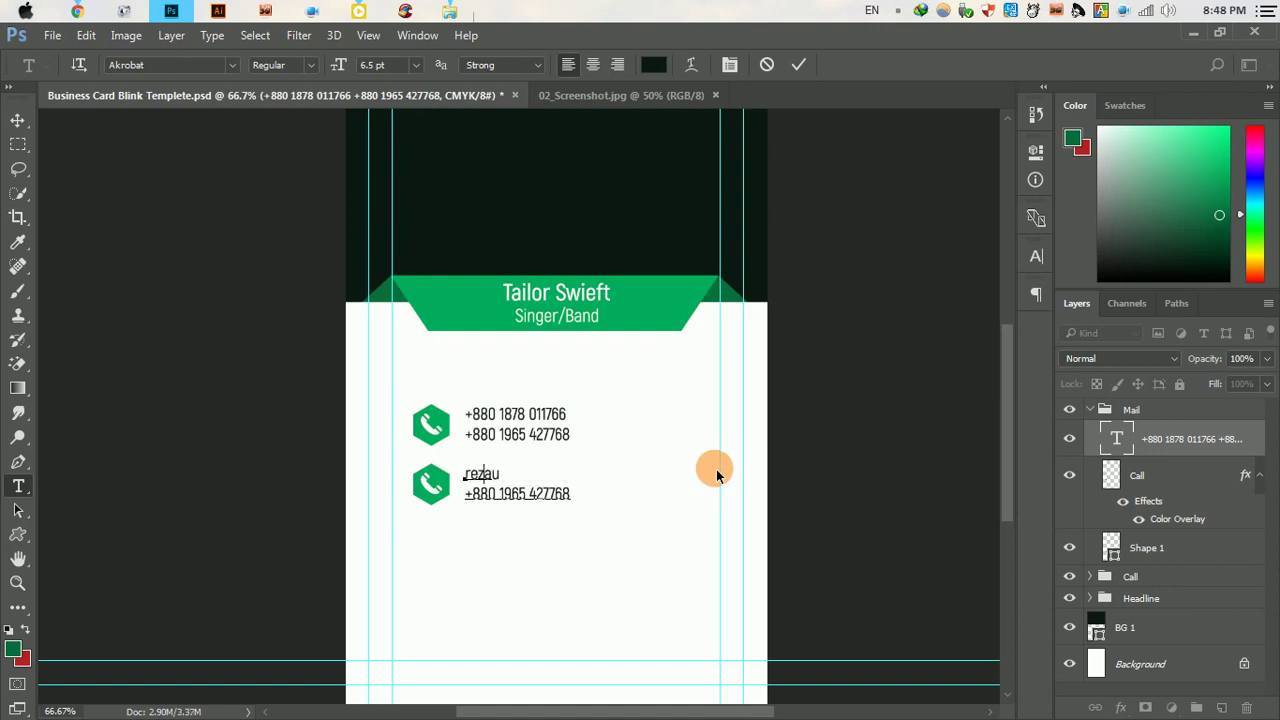
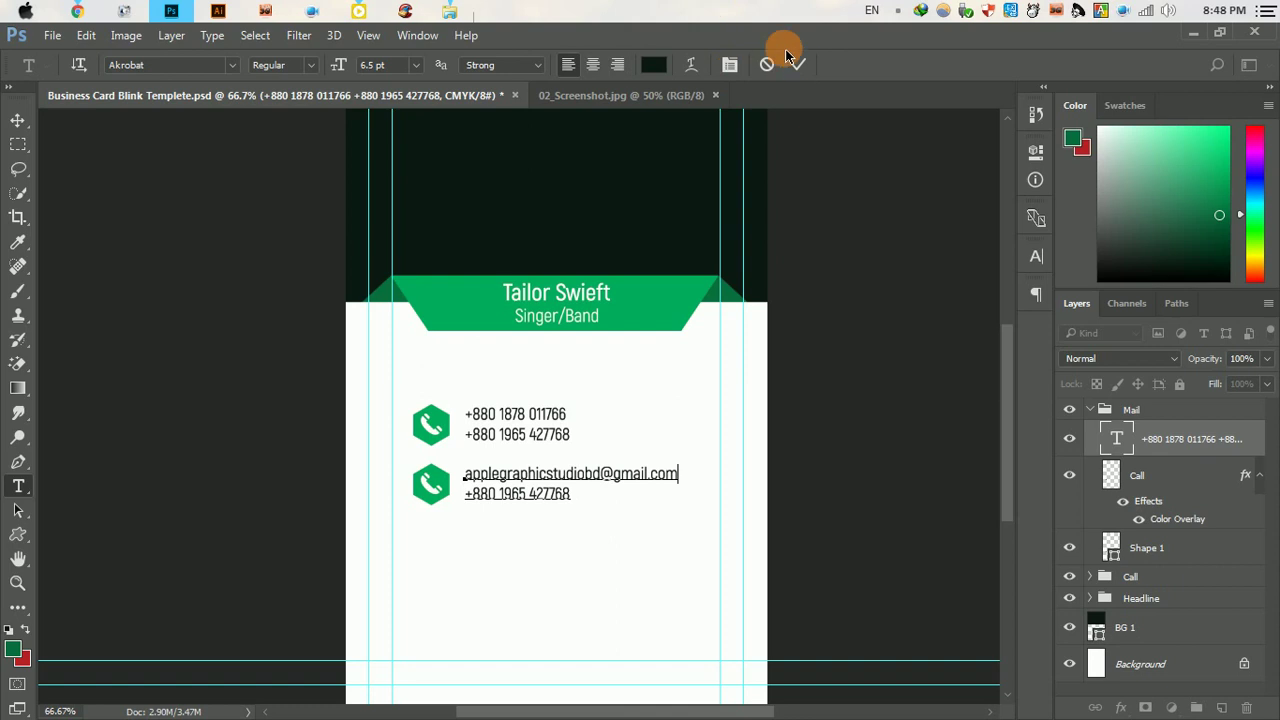
drag(572, 494, 365, 503)
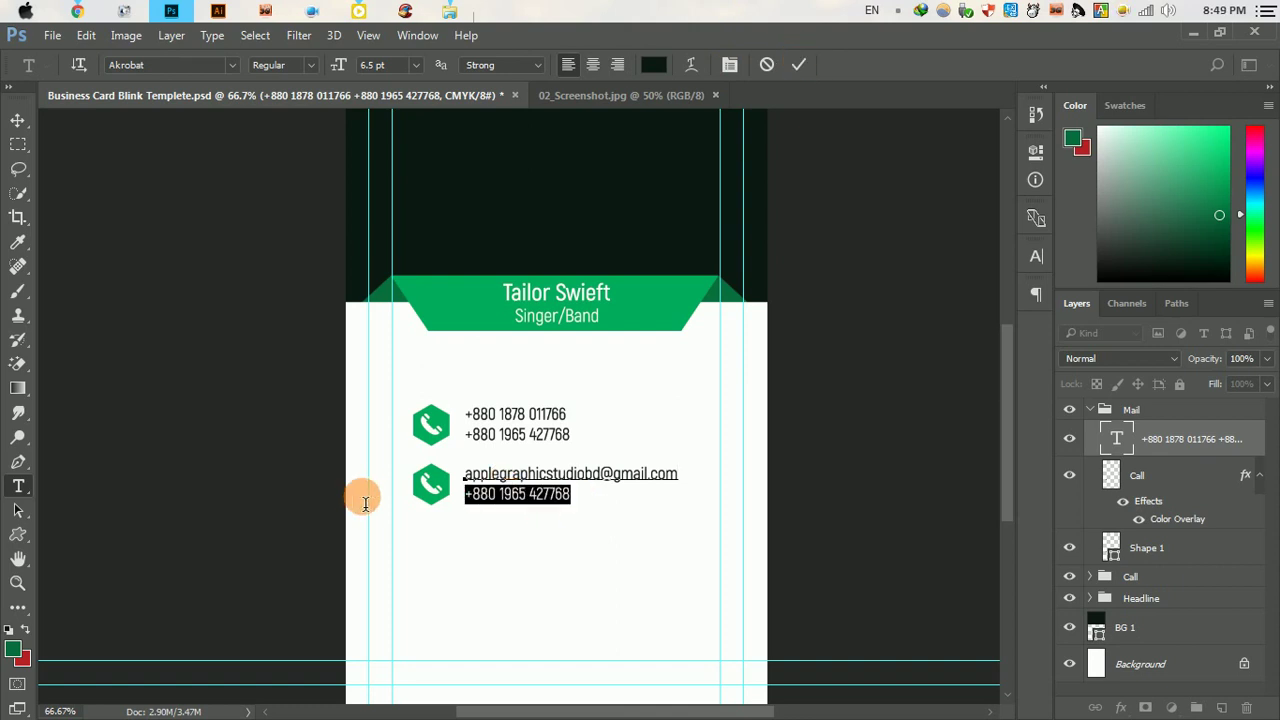
drag(586, 474, 511, 480)
right_click(511, 482)
click(567, 112)
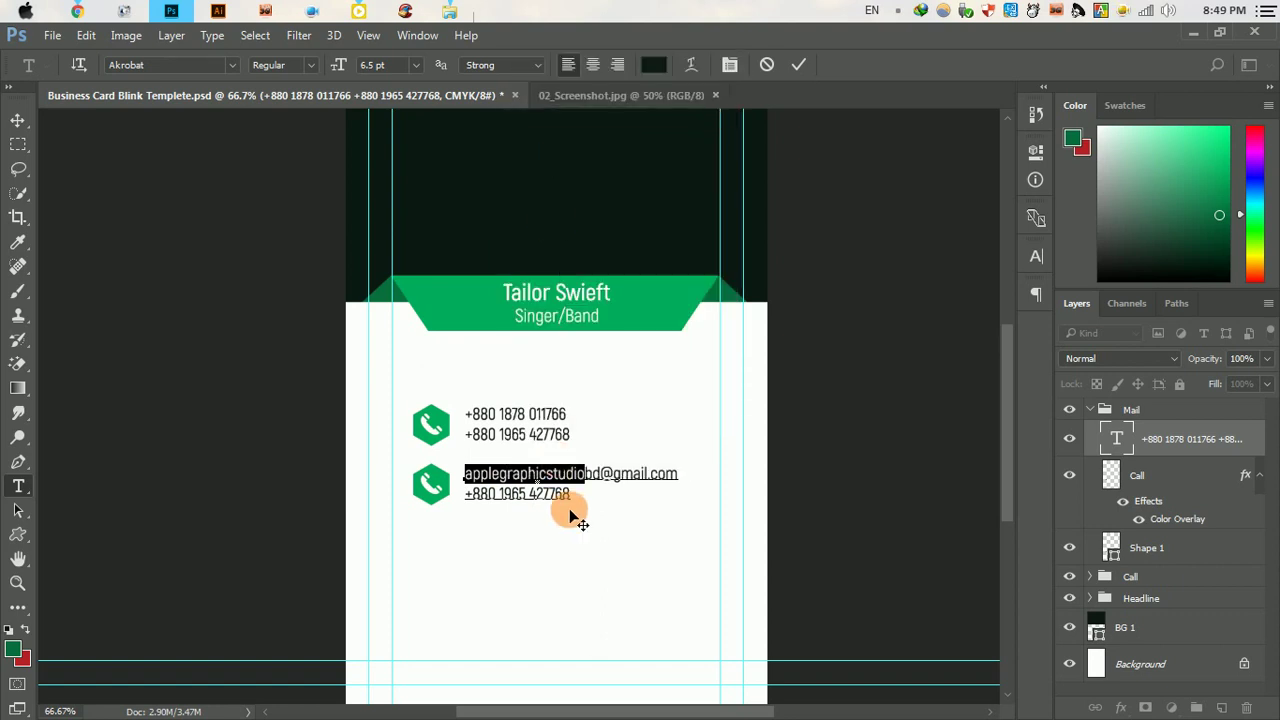
drag(571, 494, 467, 497)
text(www)
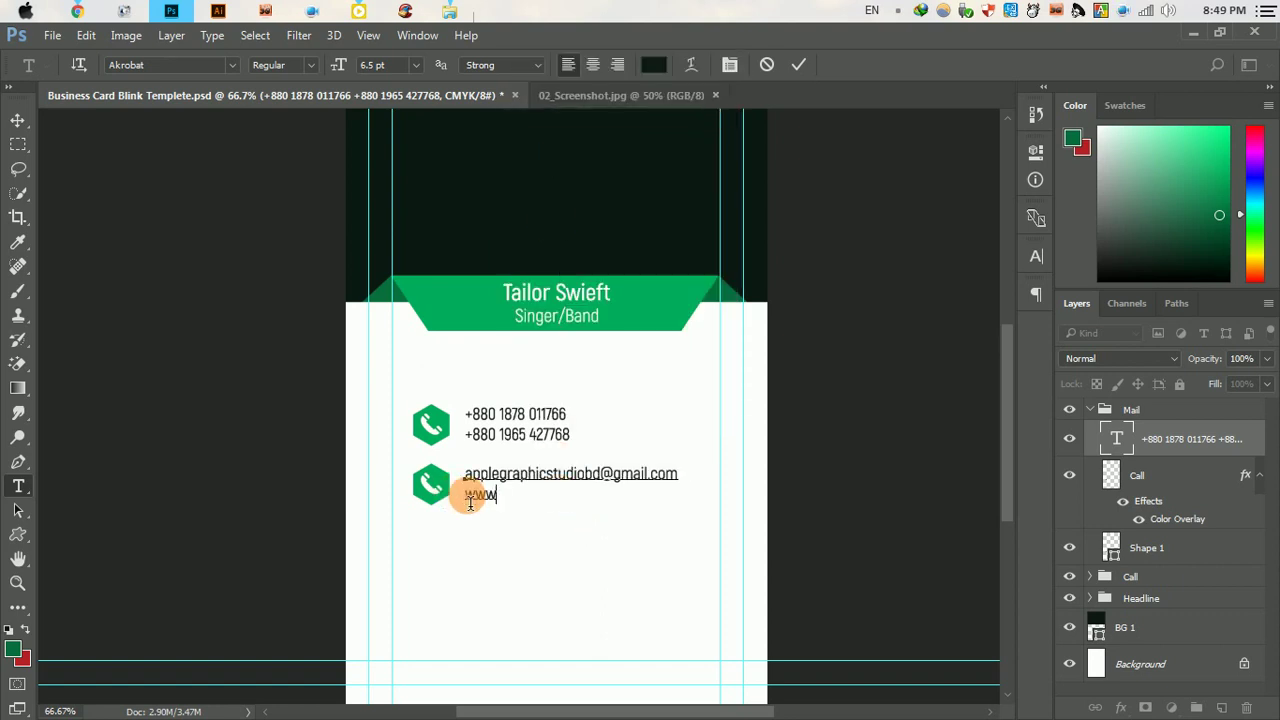
text(.applegraphicstudio.com)
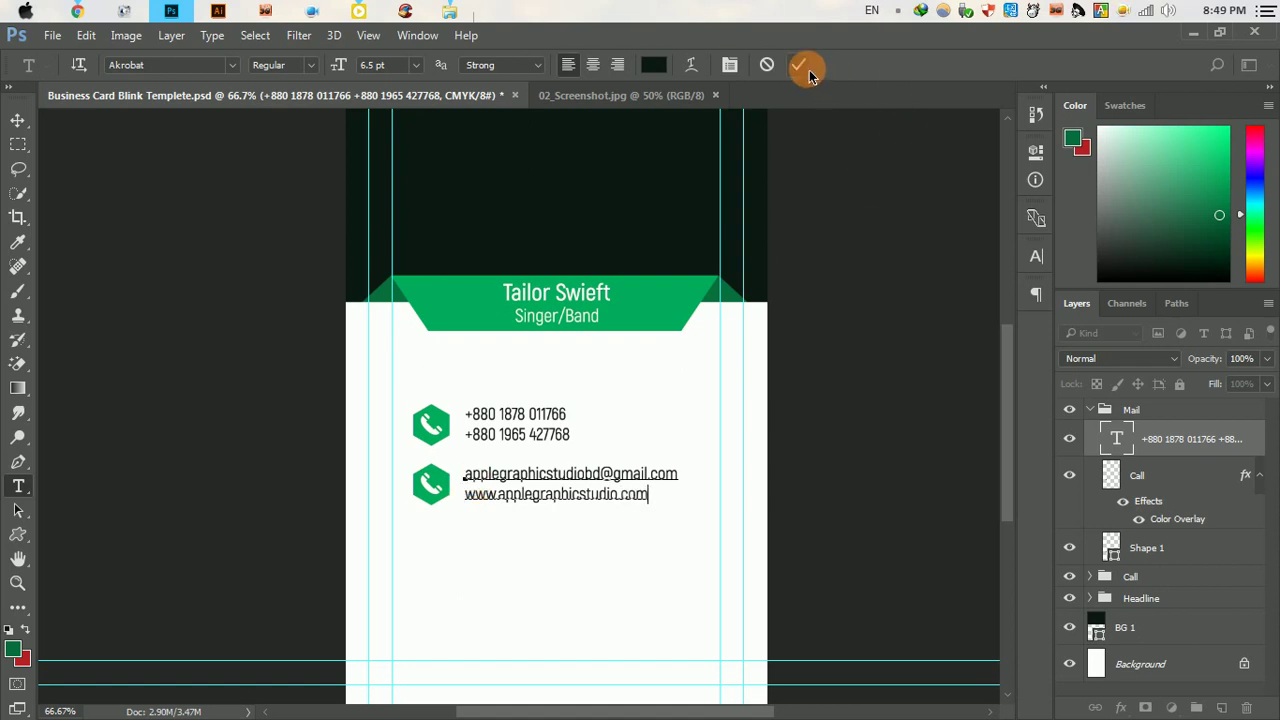
click(798, 64)
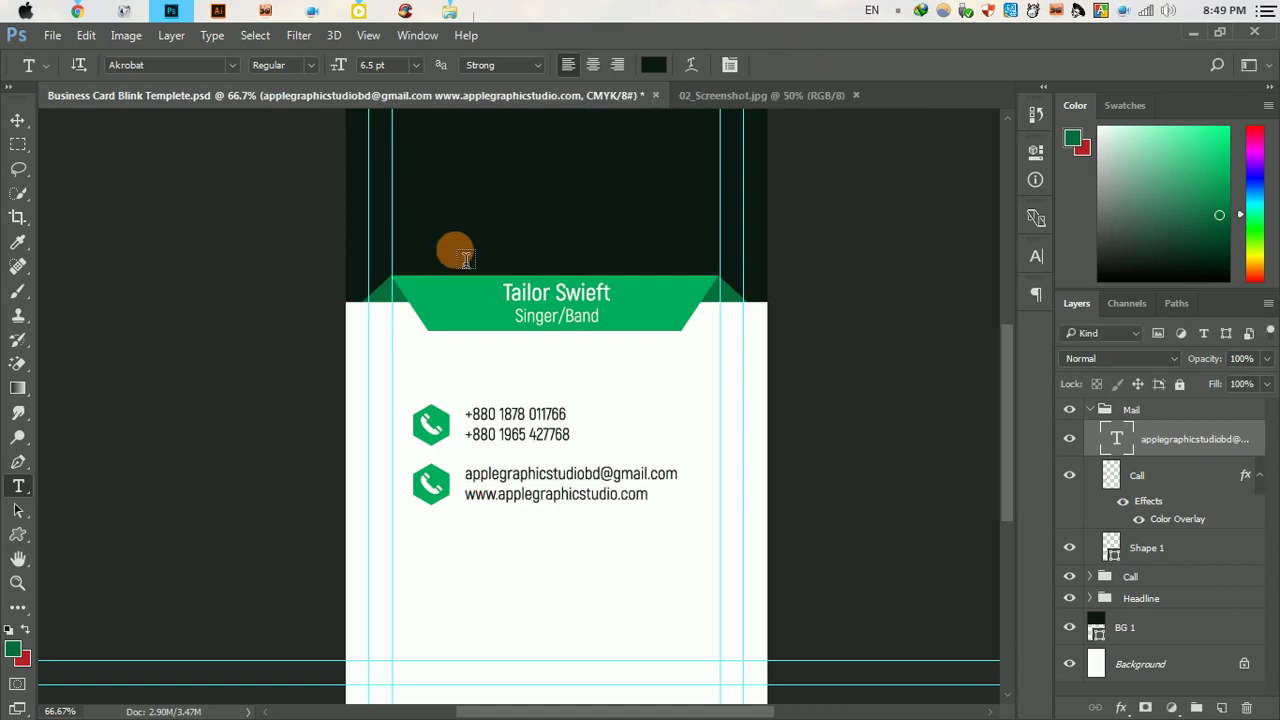
click(18, 120)
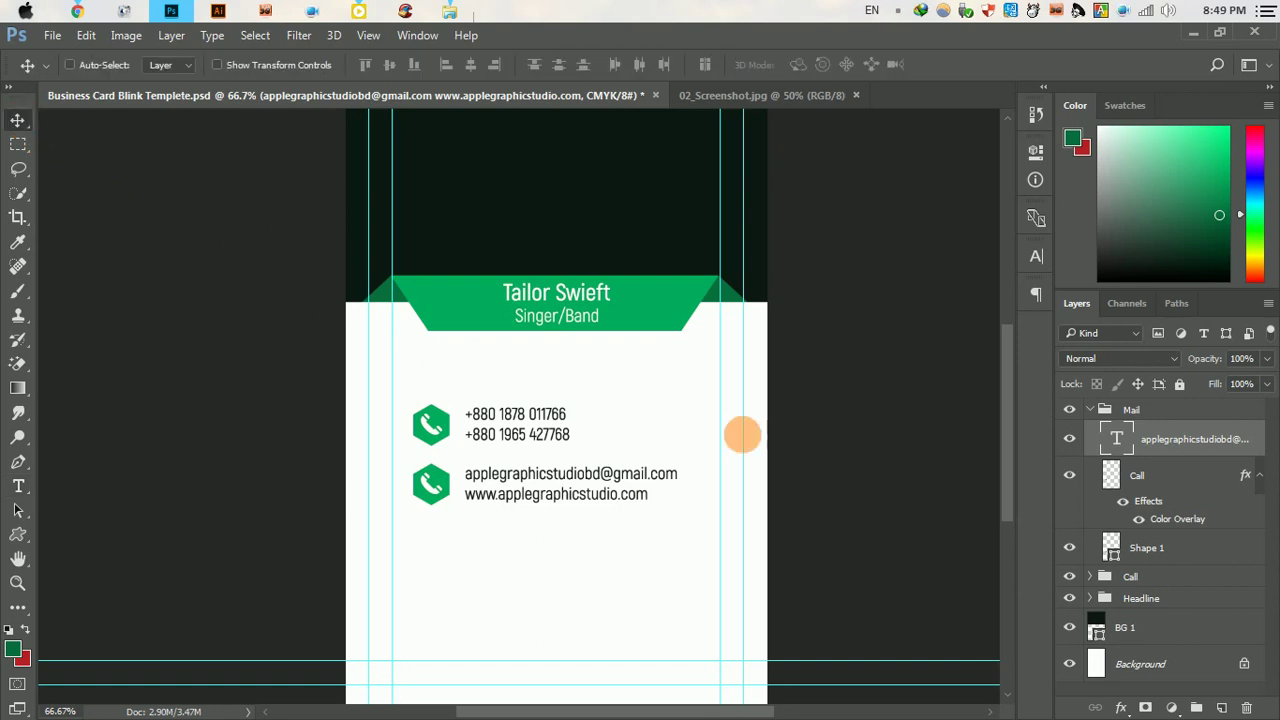
Step: Delete the copied phone icon layer from the Mail group
click(1158, 478)
click(1069, 475)
click(1069, 475)
drag(1210, 484, 1247, 708)
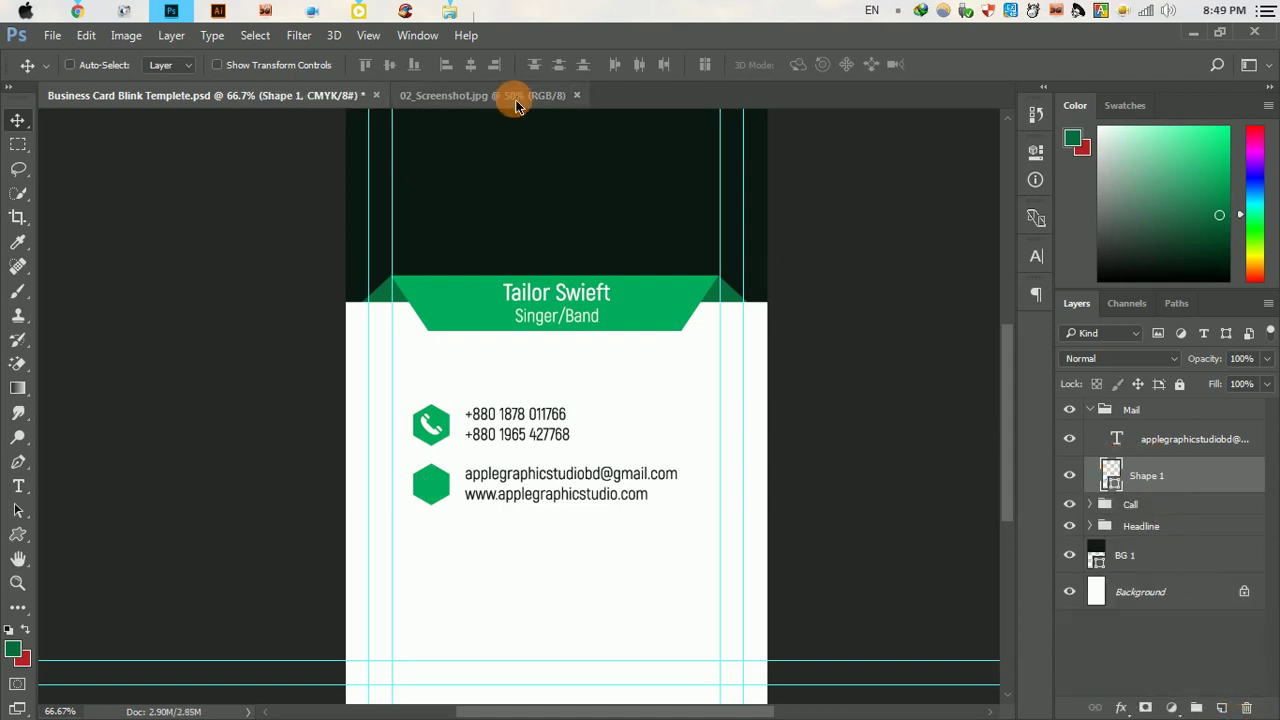
Step: Place a globe image from the Web icons folder, scaled down, onto the second hexagon
mouse_move(449, 11)
click(480, 130)
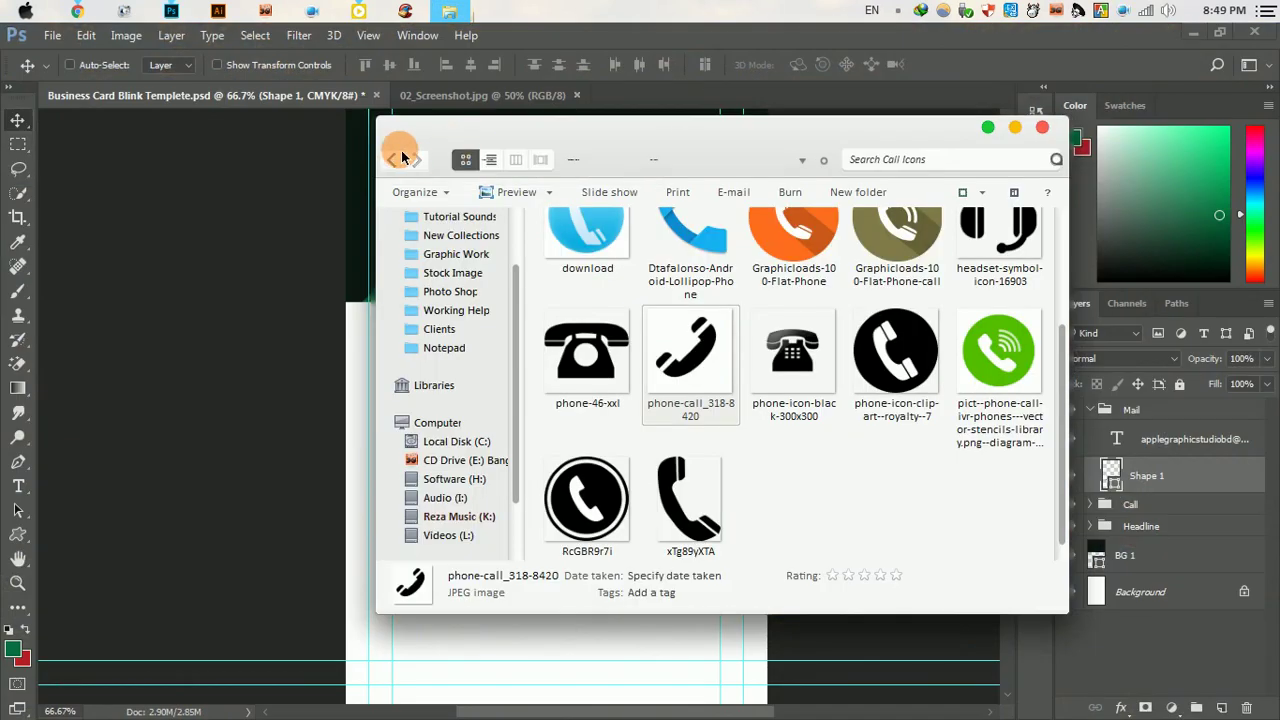
click(402, 158)
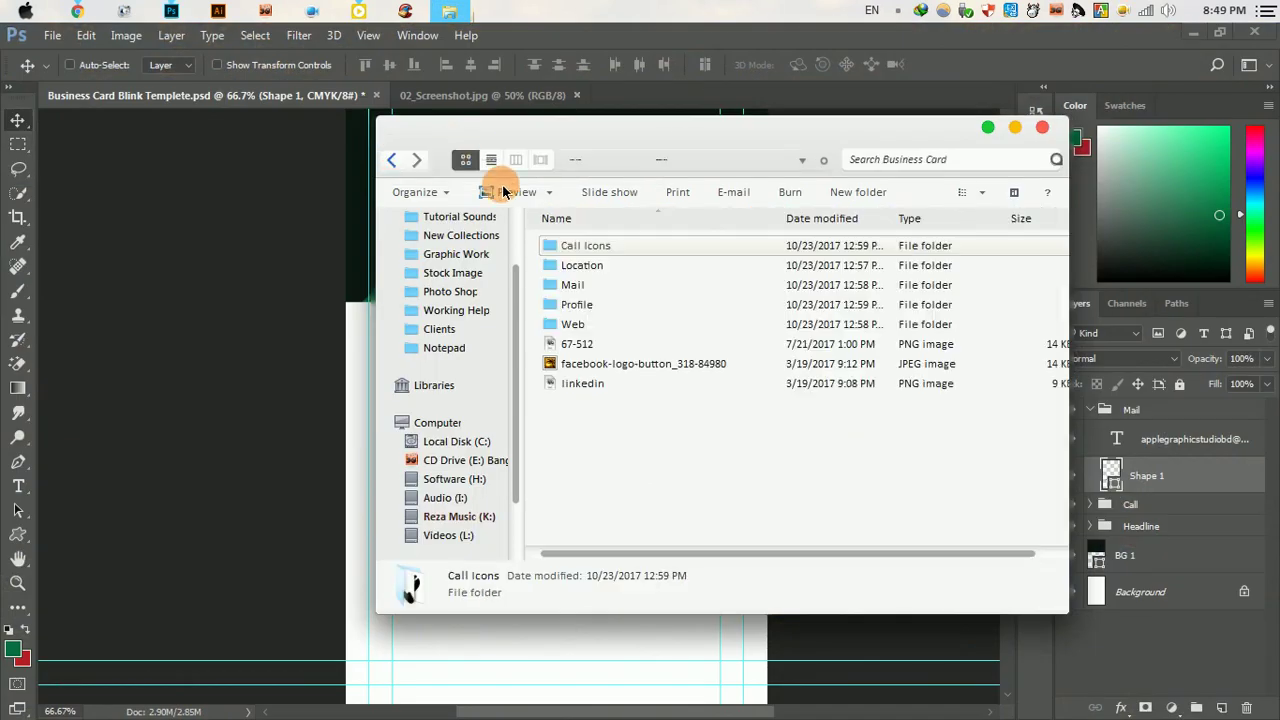
double_click(575, 324)
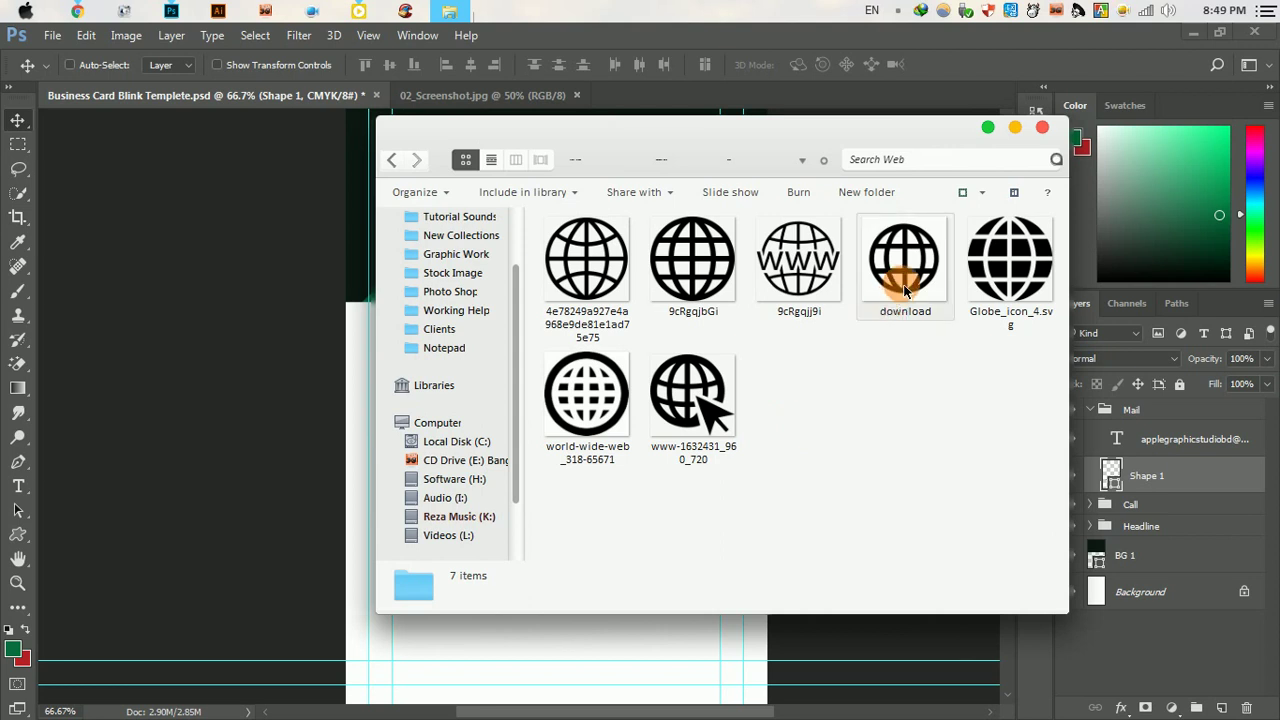
drag(587, 258, 416, 342)
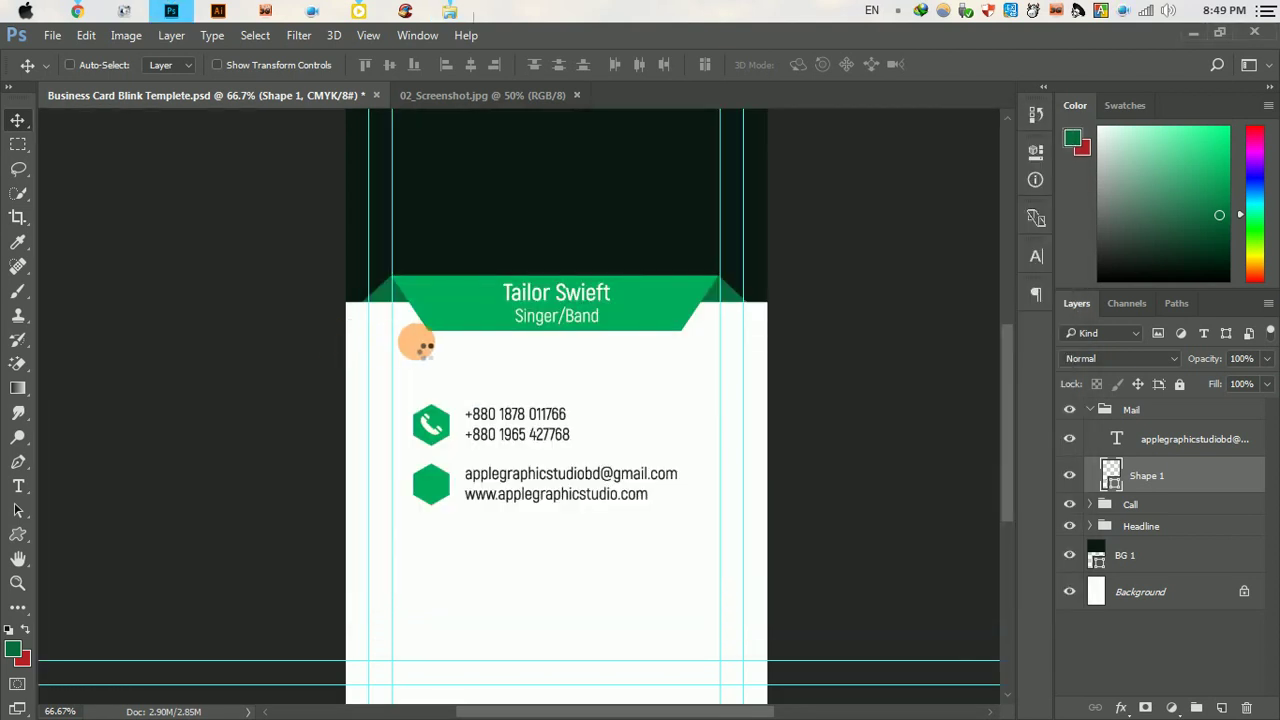
mouse_move(764, 198)
mouse_down()
mouse_move(594, 342)
mouse_move(571, 388)
mouse_up()
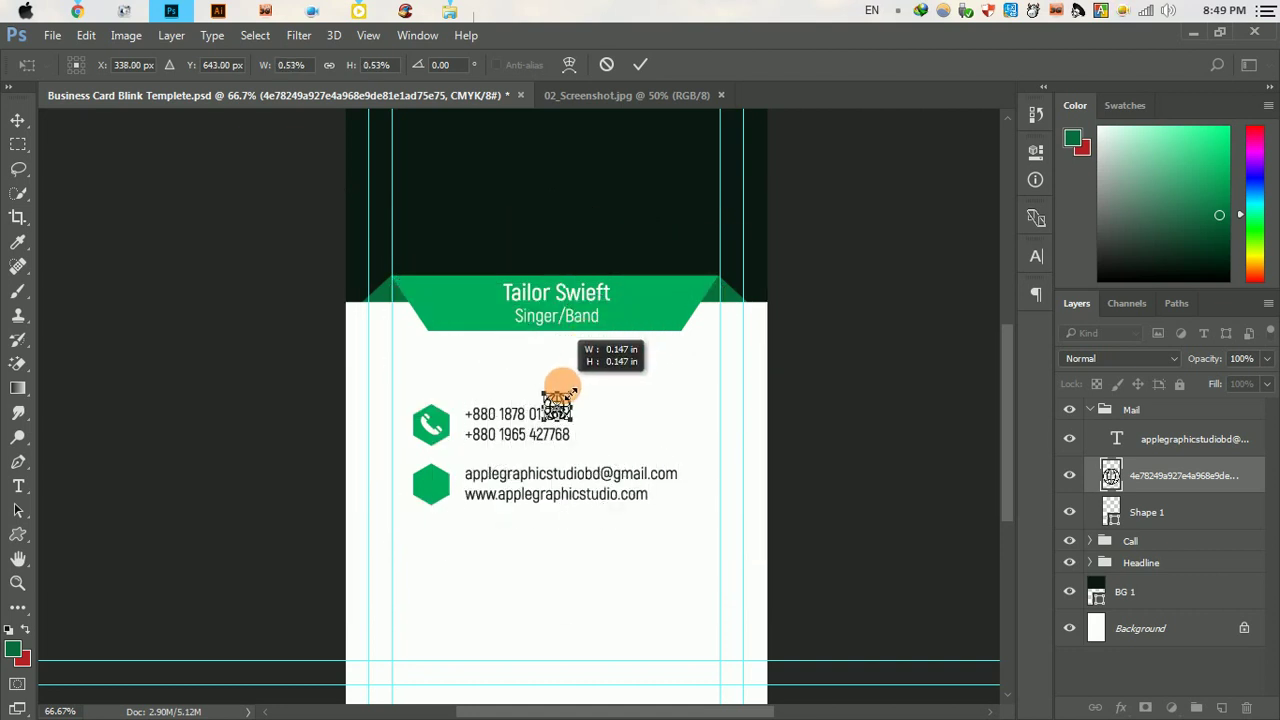
click(640, 64)
mouse_move(560, 410)
mouse_down()
mouse_move(468, 440)
mouse_move(441, 507)
mouse_up()
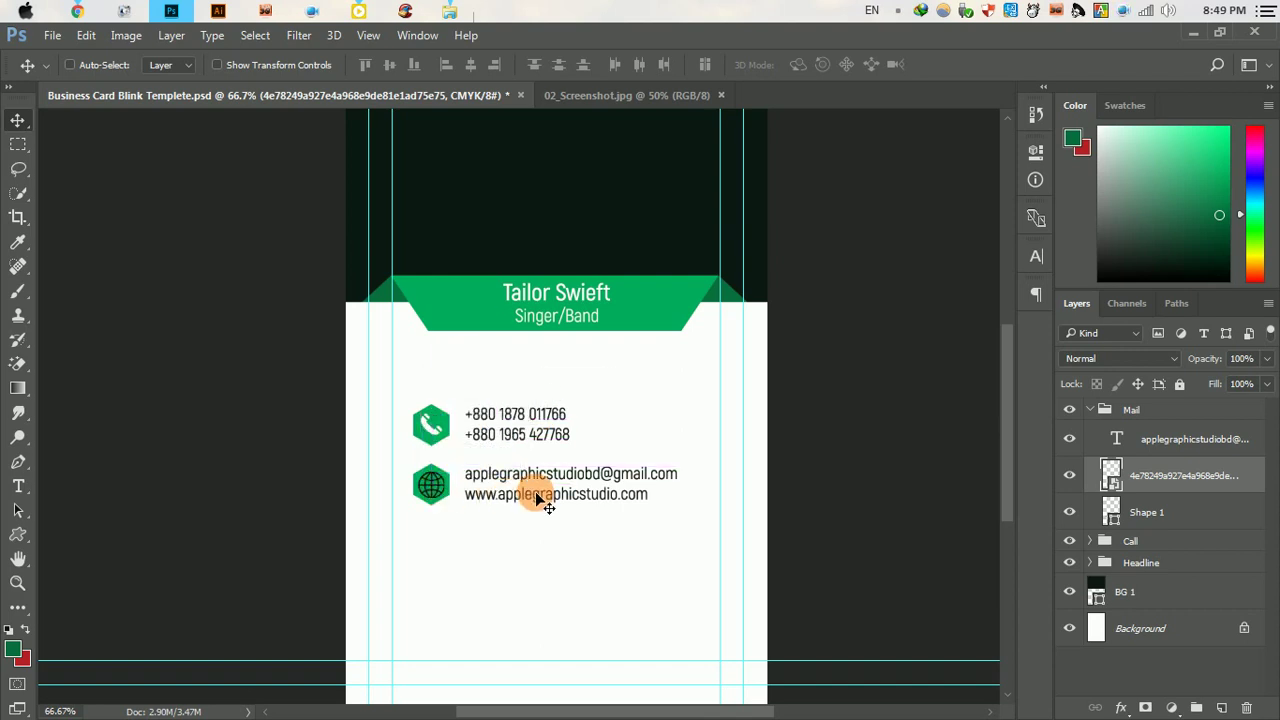
click(86, 35)
Step: Shrink the globe further so it fits inside its hexagon
click(160, 380)
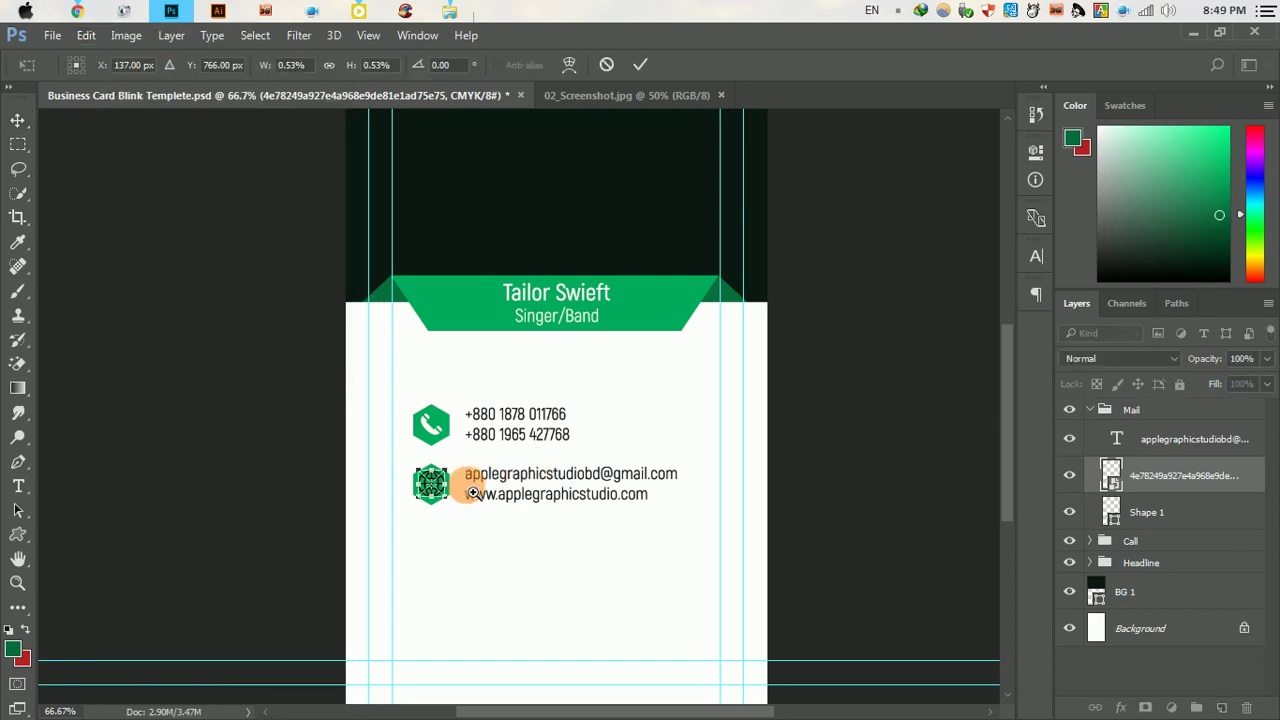
scroll(445, 493, up, 1)
scroll(445, 493, up, 3)
scroll(470, 400, up, 1)
mouse_move(484, 362)
mouse_down()
mouse_move(480, 378)
mouse_move(471, 367)
mouse_up()
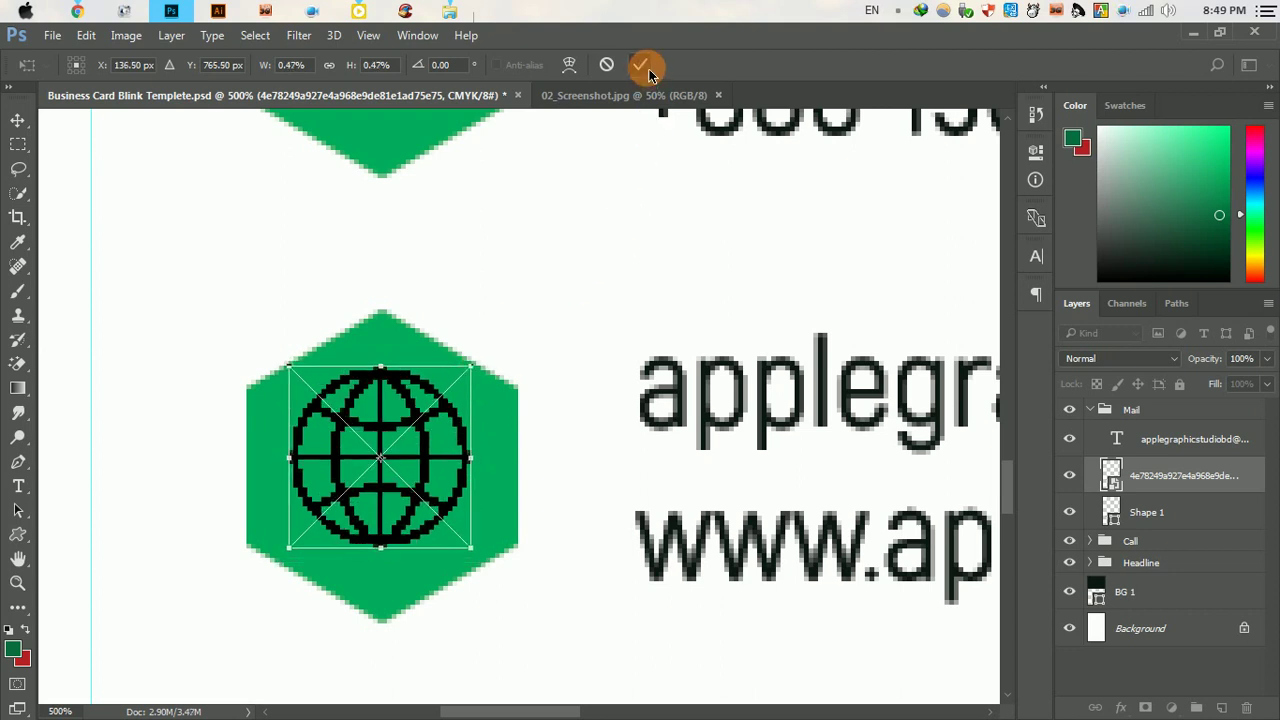
click(646, 70)
scroll(400, 355, down, 2)
scroll(420, 350, down, 4)
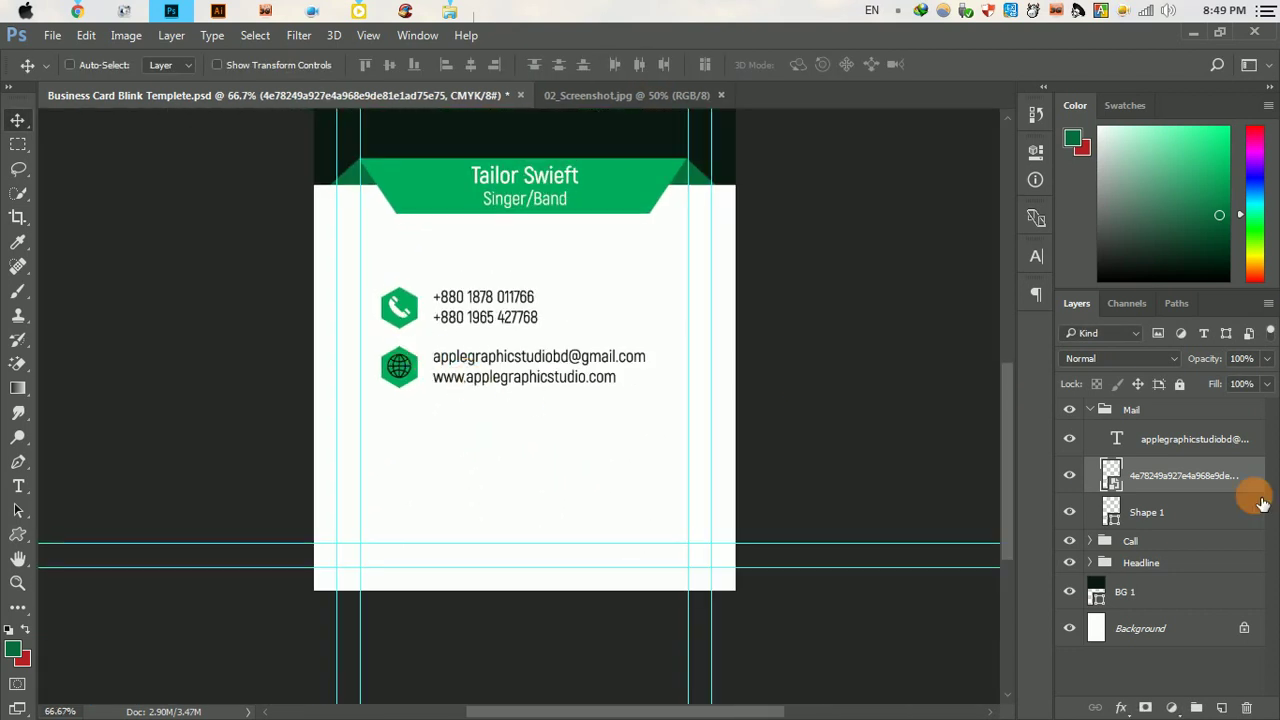
Step: Rename the globe layer 'web' and give it a white Color Overlay
double_click(1200, 478)
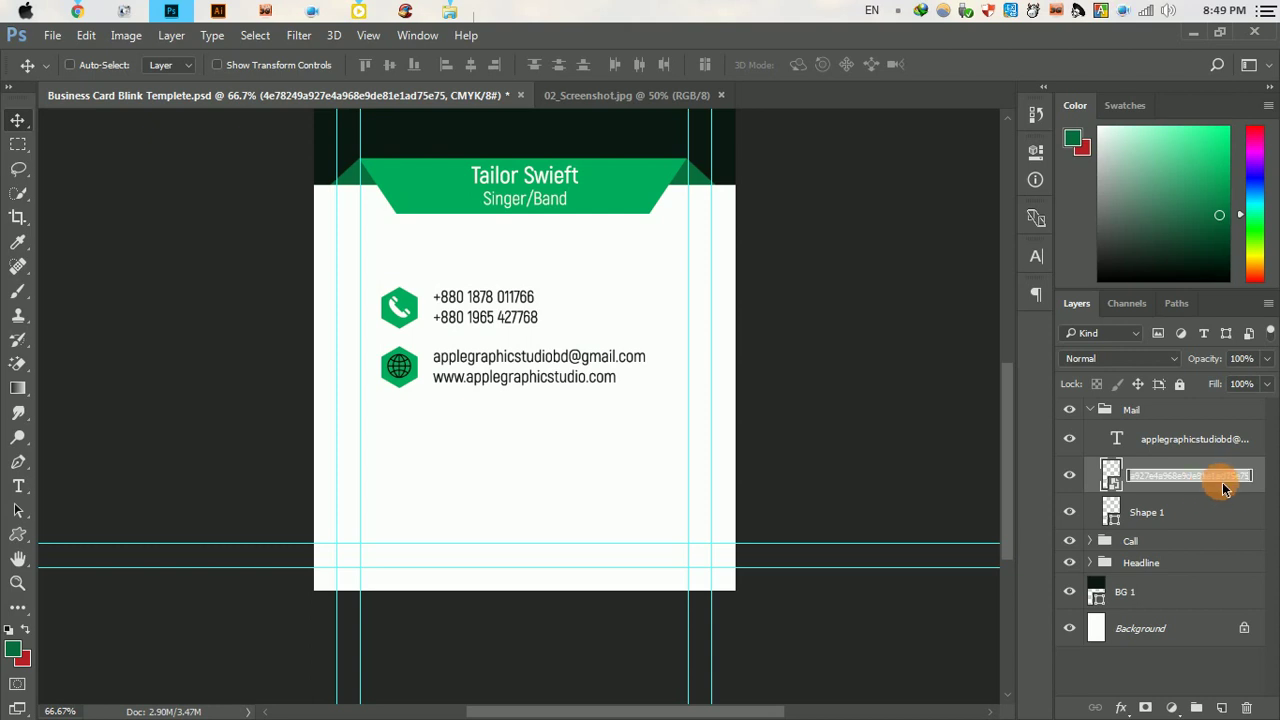
text(web)
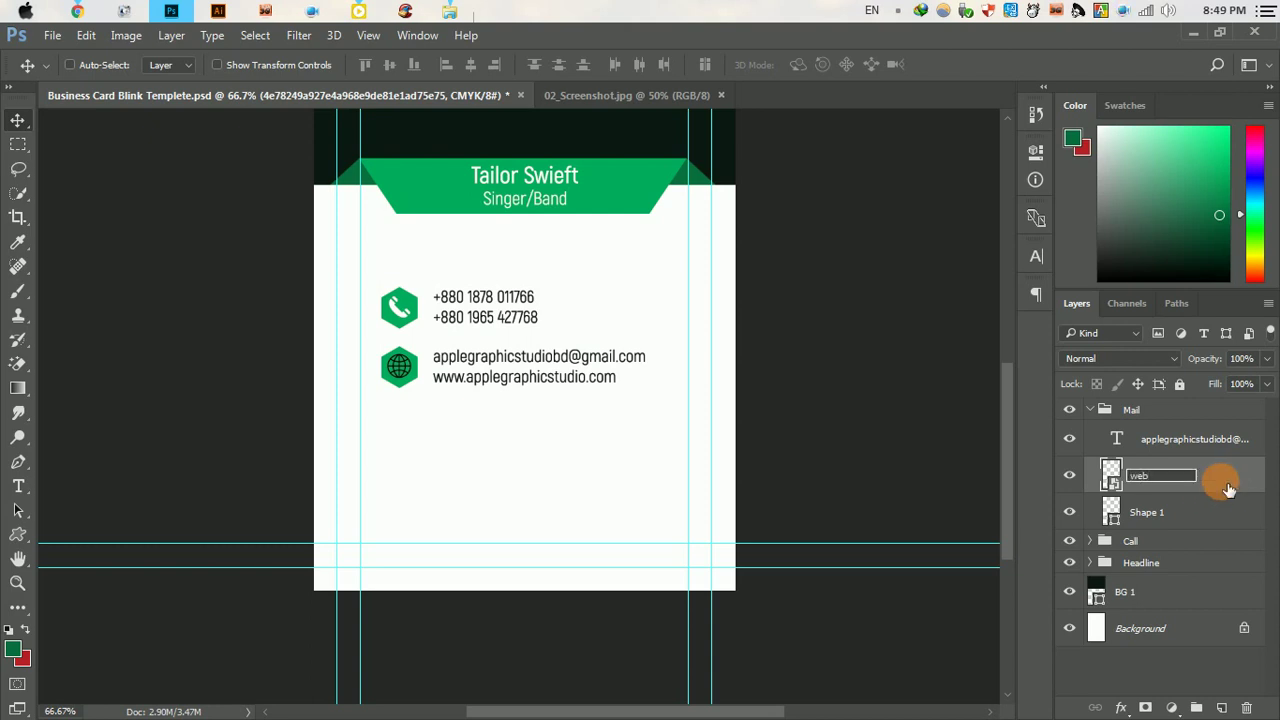
key(Return)
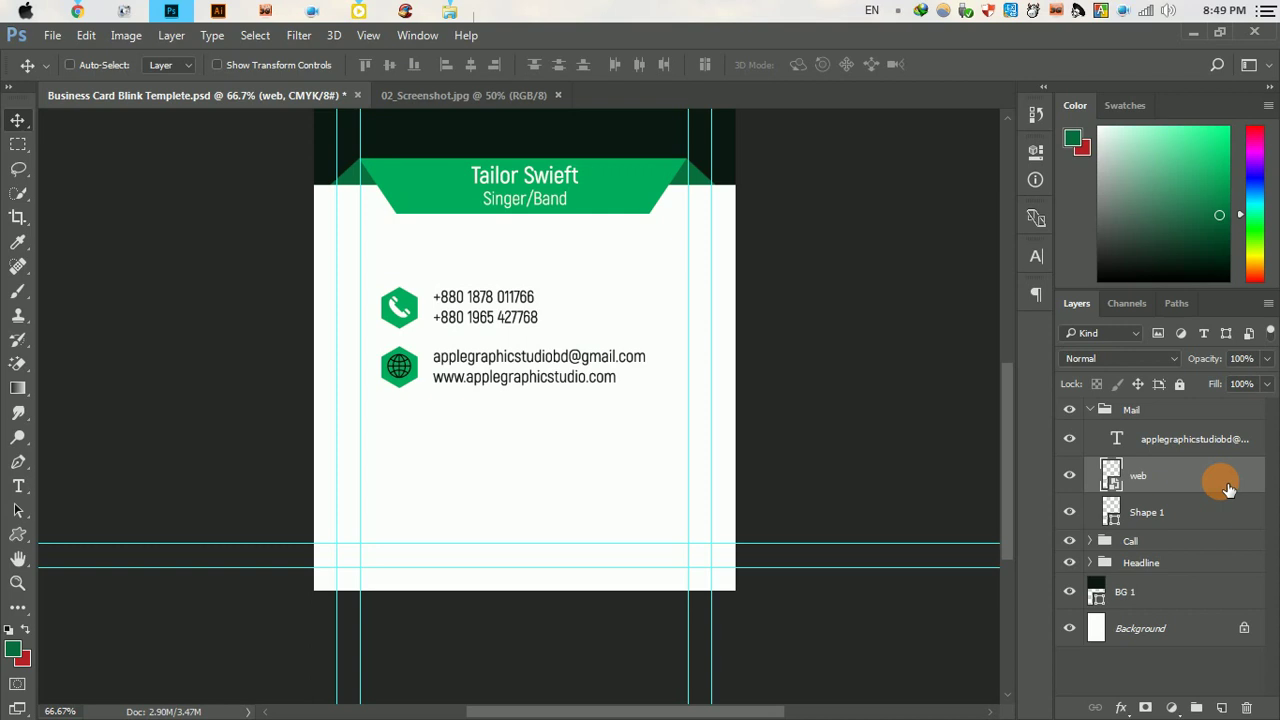
double_click(1228, 488)
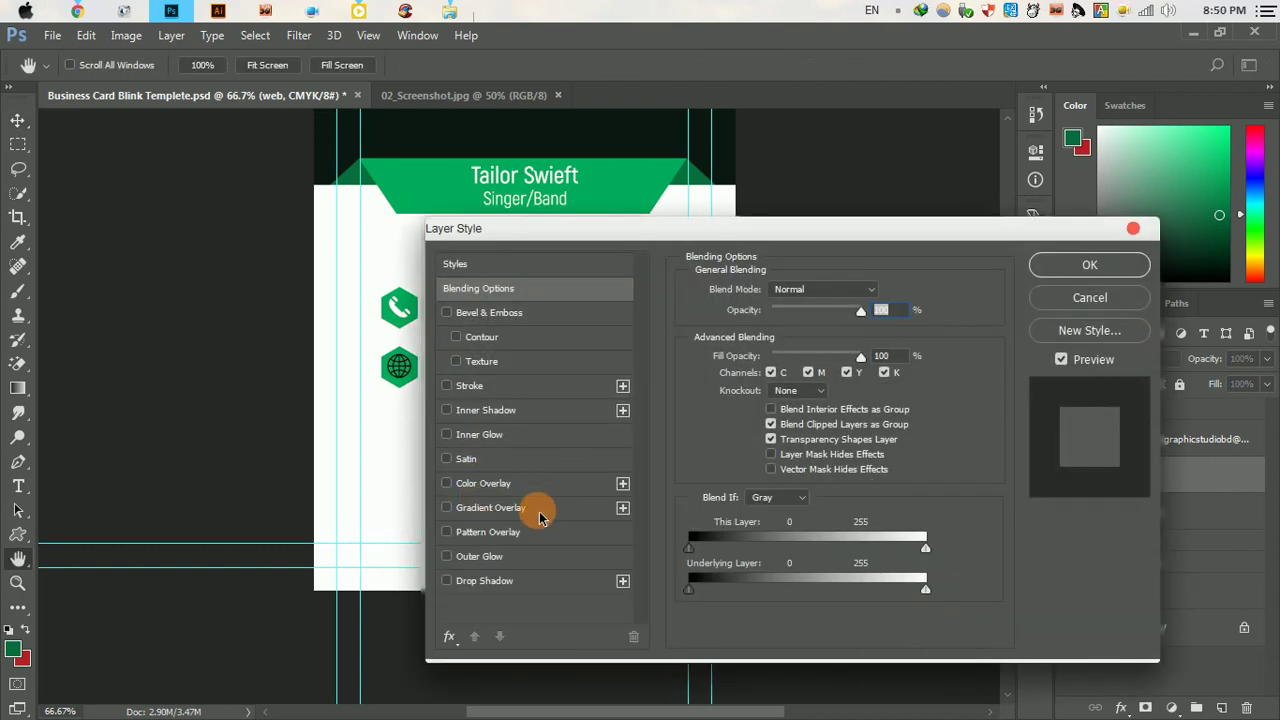
click(490, 487)
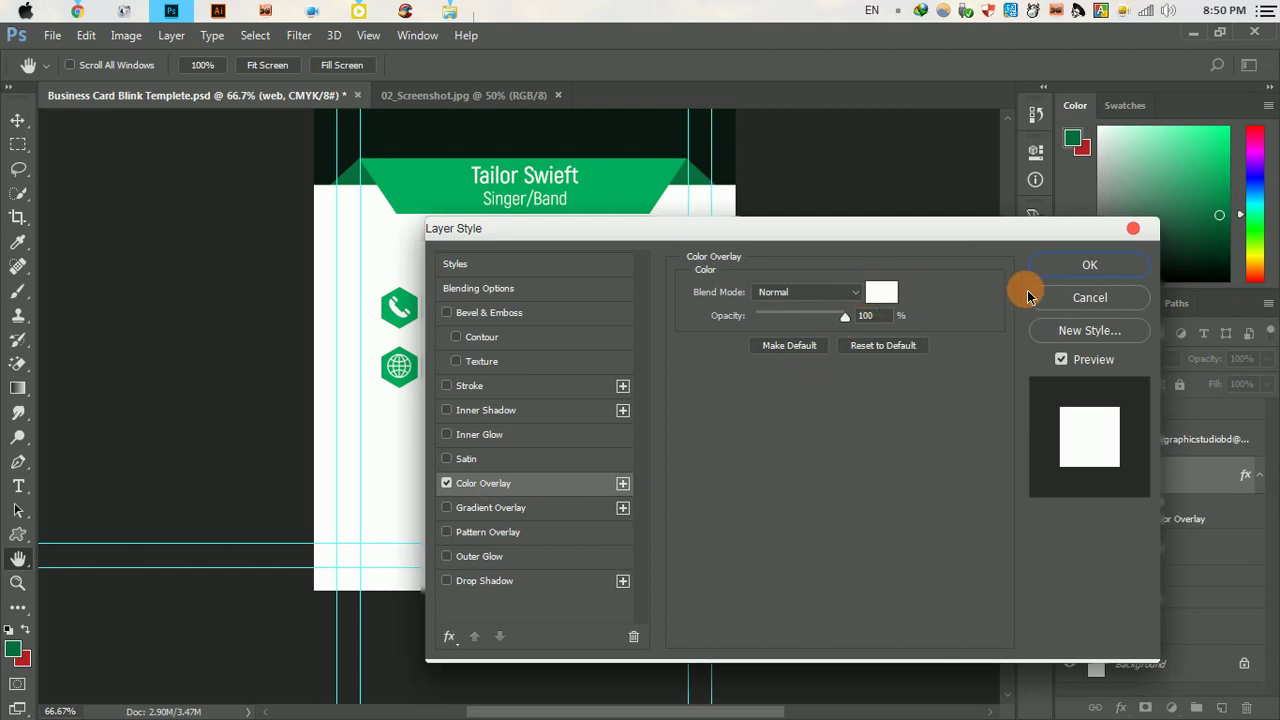
click(1050, 270)
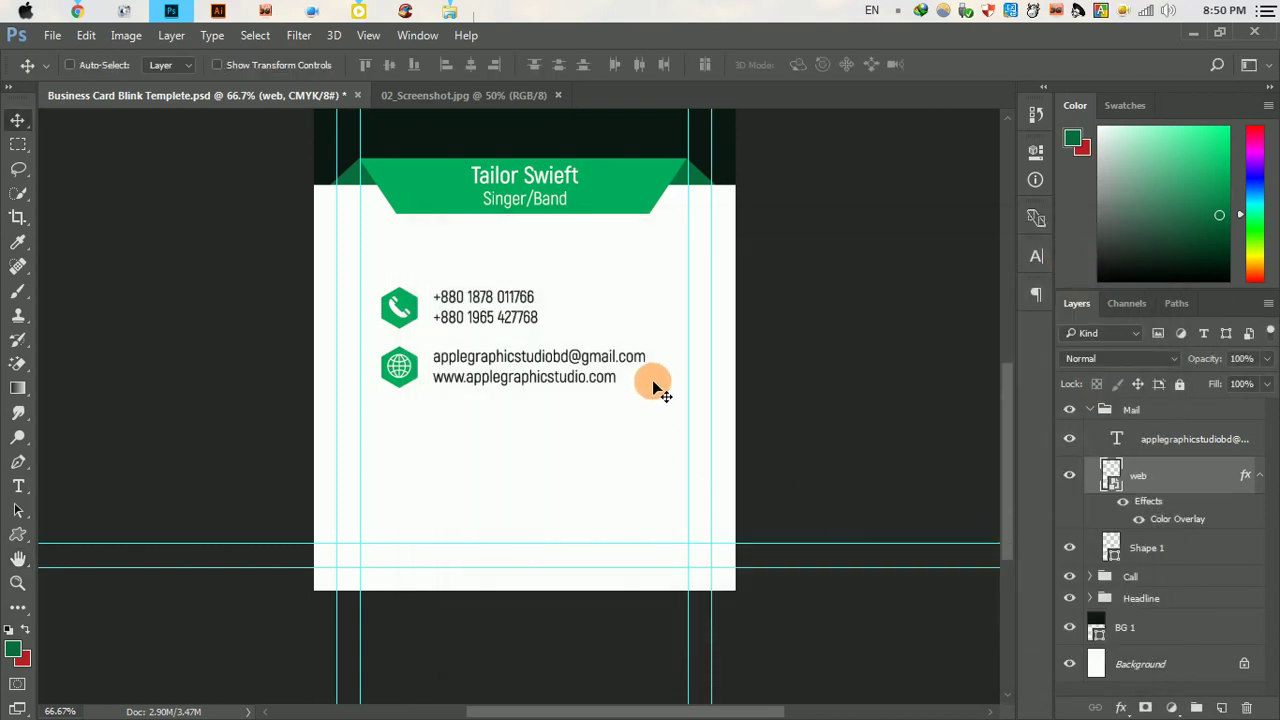
click(1100, 410)
click(1089, 410)
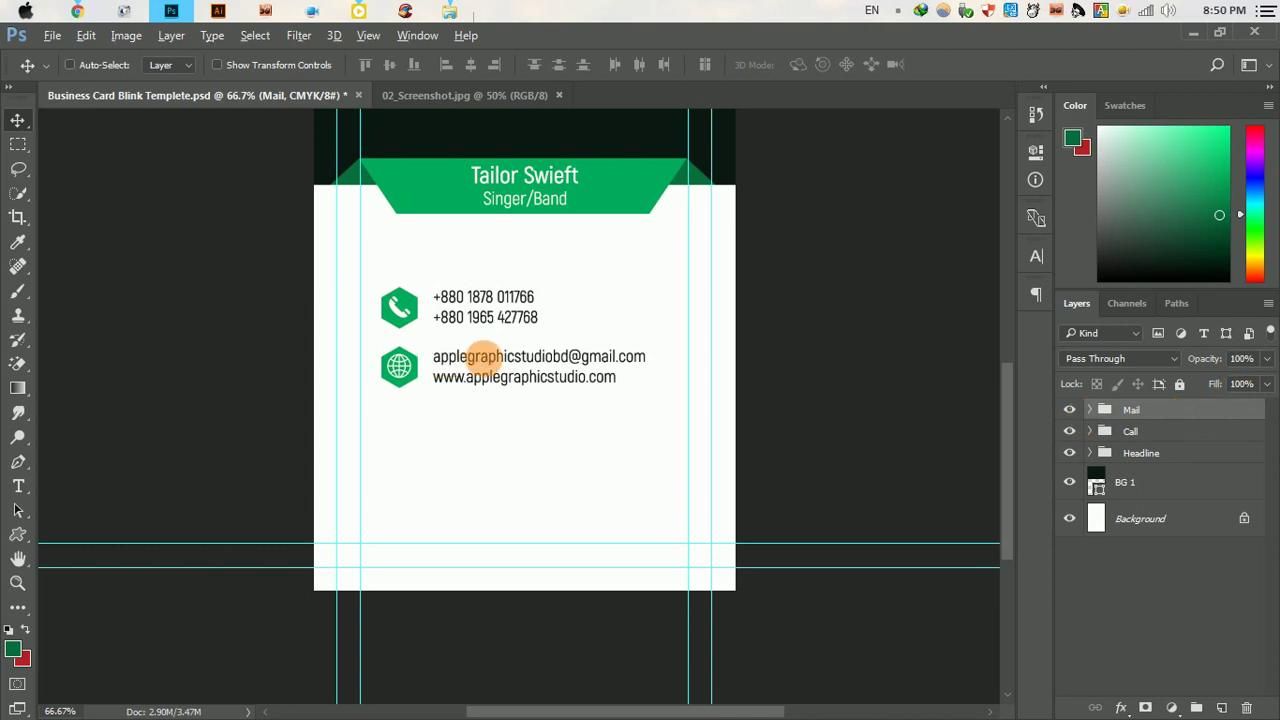
Step: Alt-drag a copy of the Mail group below the original, evenly spaced
drag(480, 368, 487, 428)
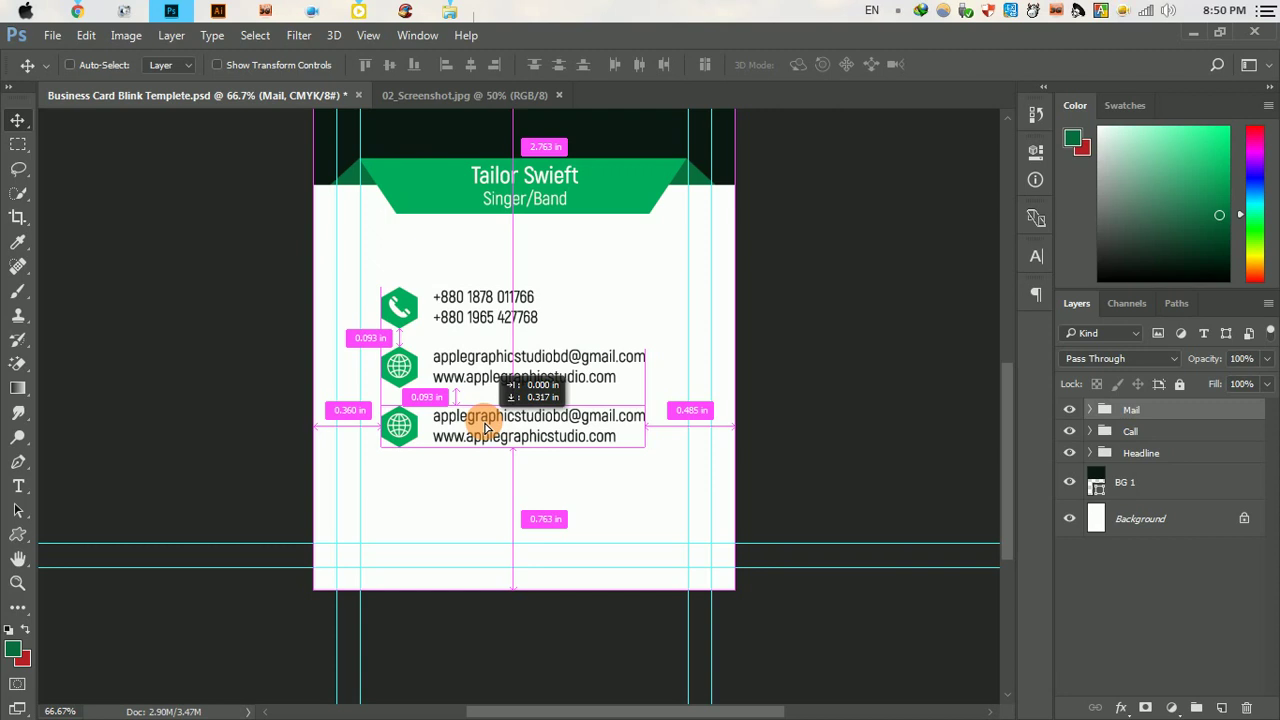
drag(487, 428, 487, 421)
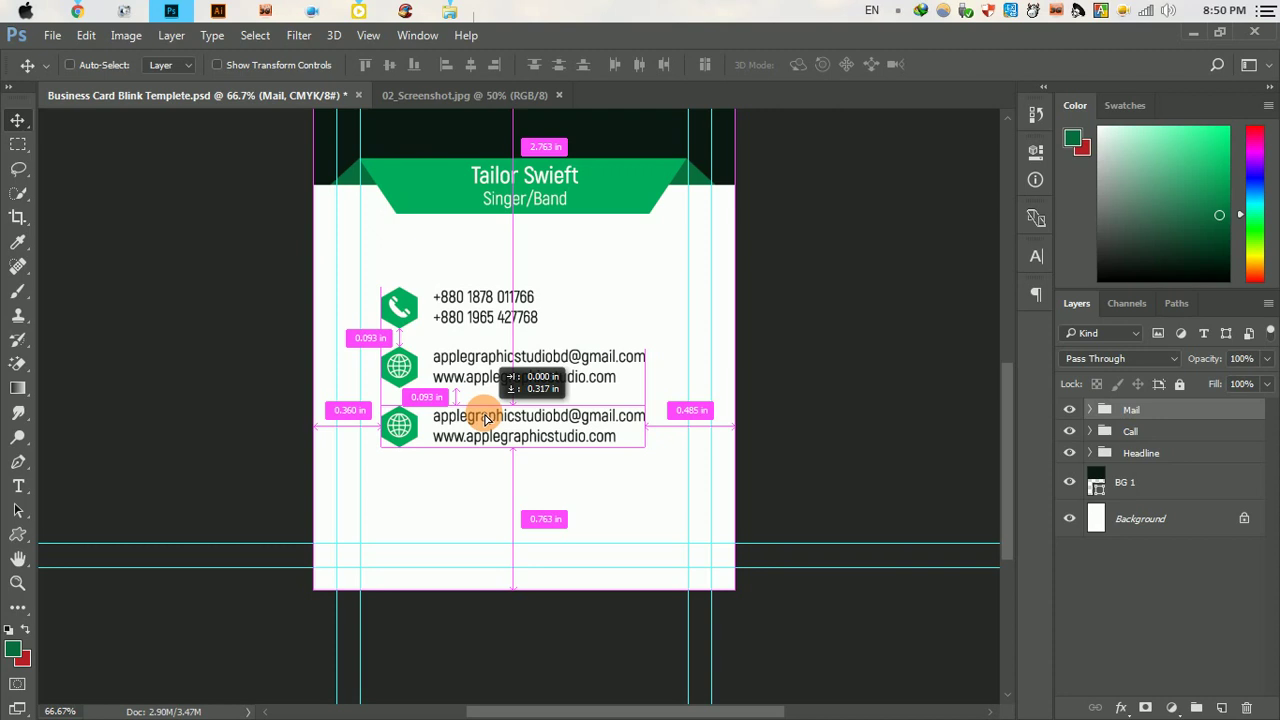
drag(485, 419, 484, 423)
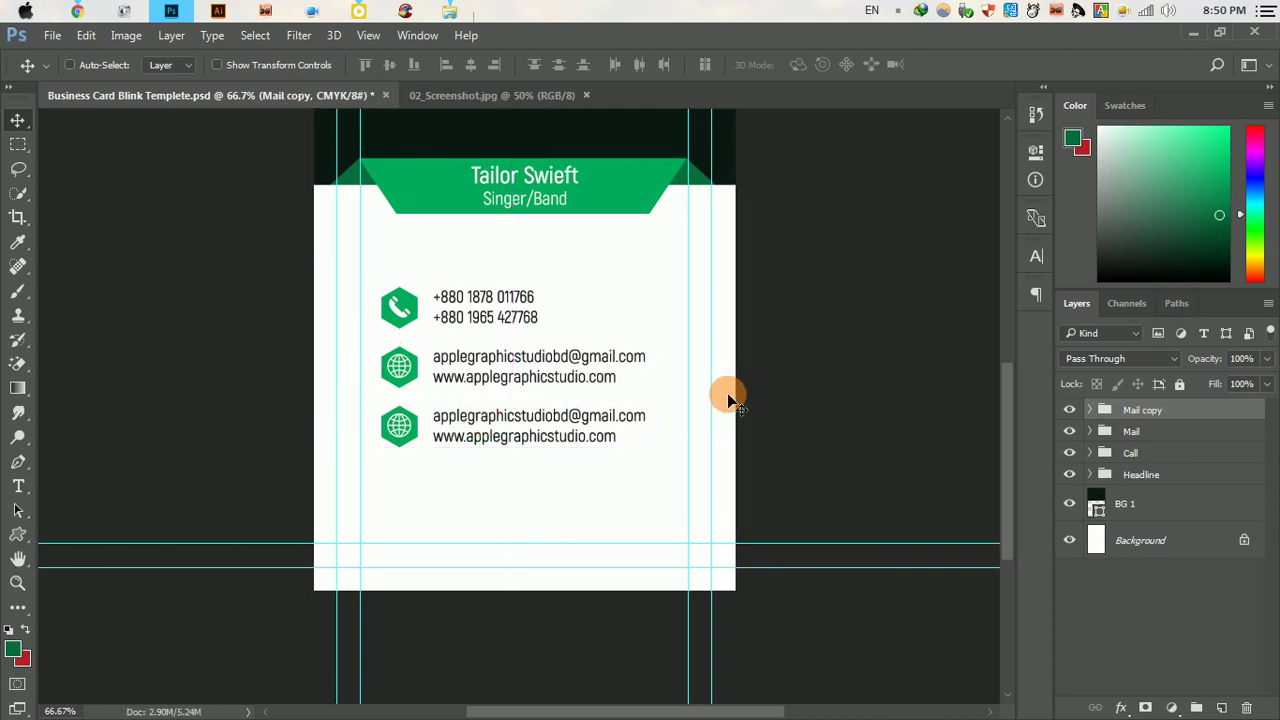
click(18, 486)
Step: Replace the copied e-mail line with the first line of the postal address
click(476, 419)
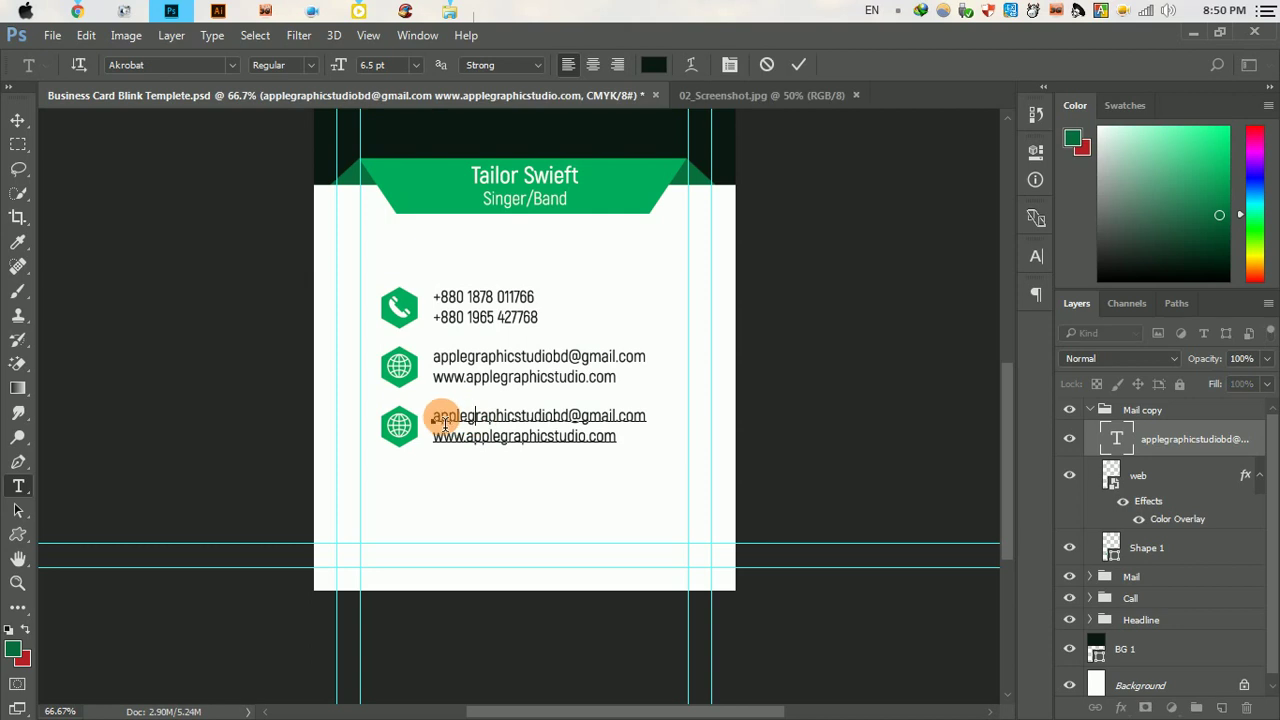
drag(437, 421, 714, 423)
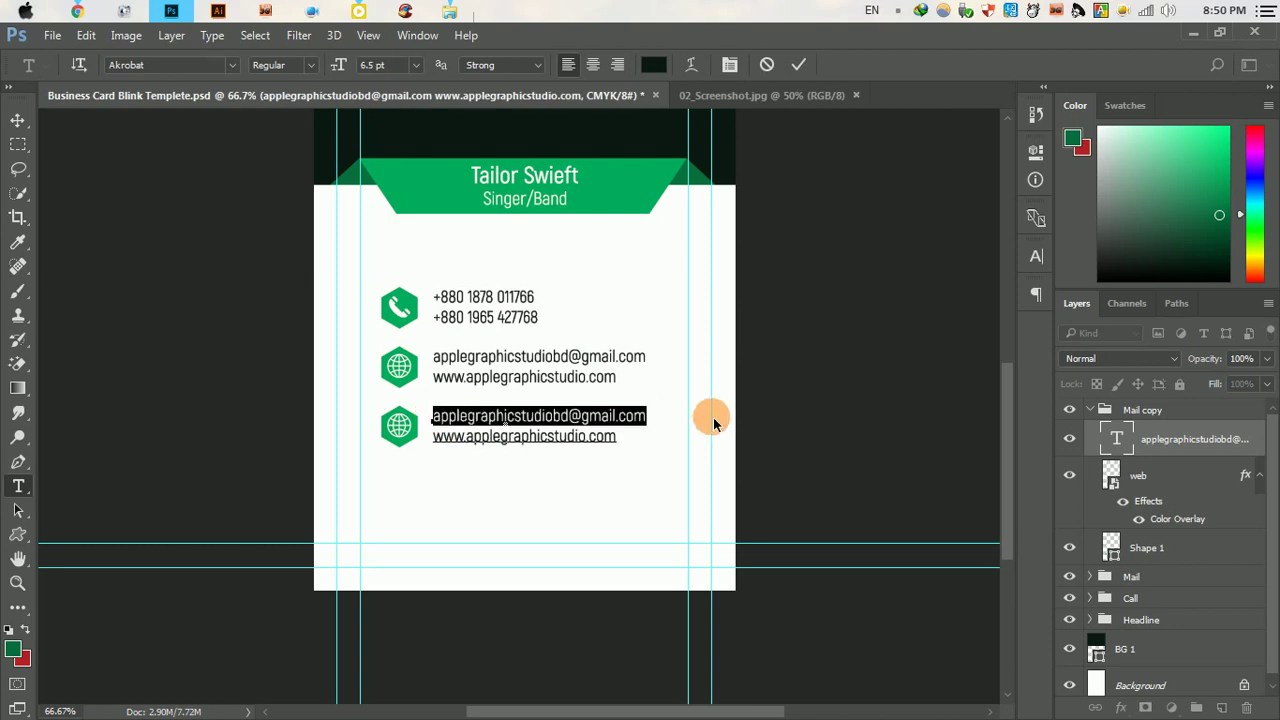
text(Noapara)
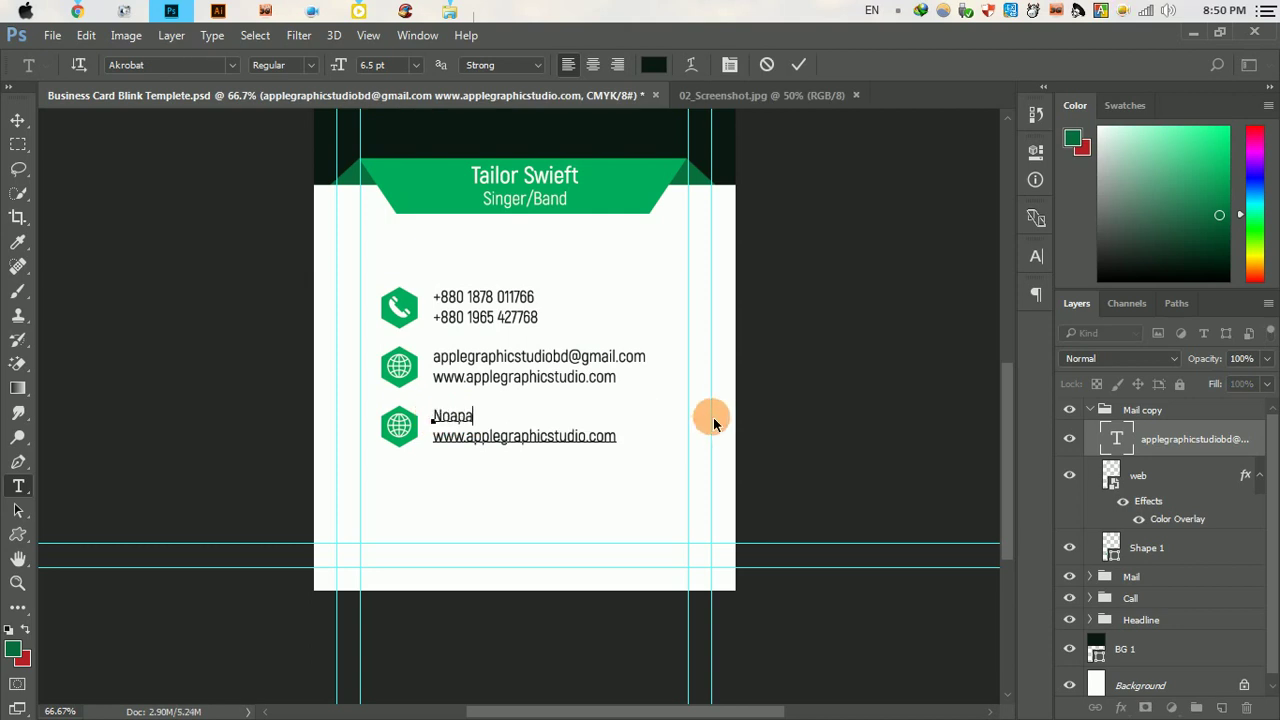
text( Ab)
text(hayna)
key(BackSpace)
text(gar)
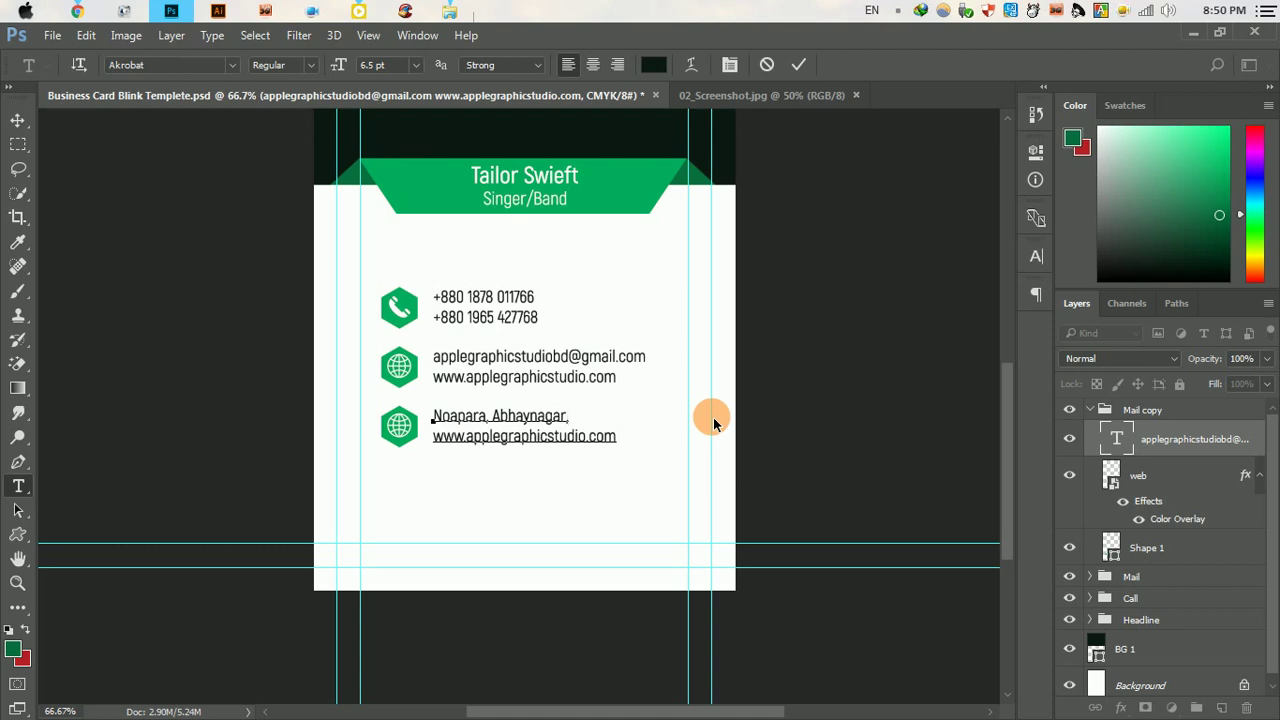
text(, Jessore)
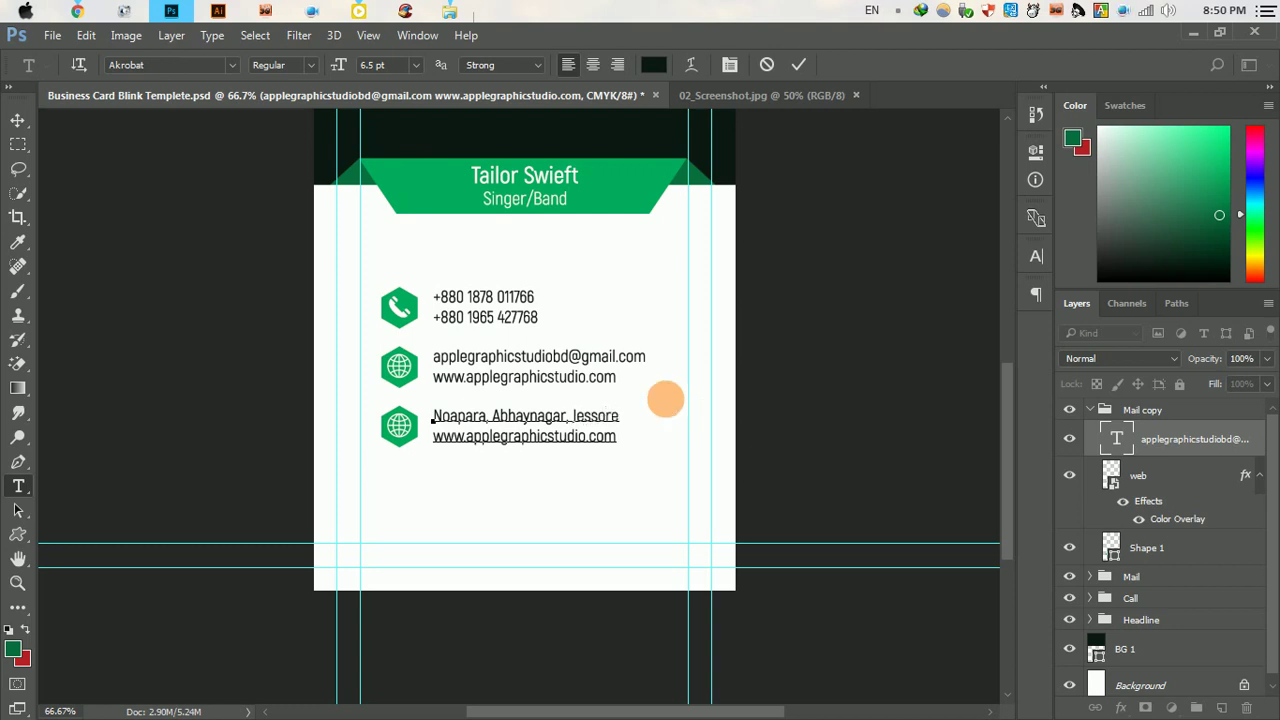
Step: Replace the website line with the second address line and commit the text
click(618, 440)
drag(618, 440, 425, 438)
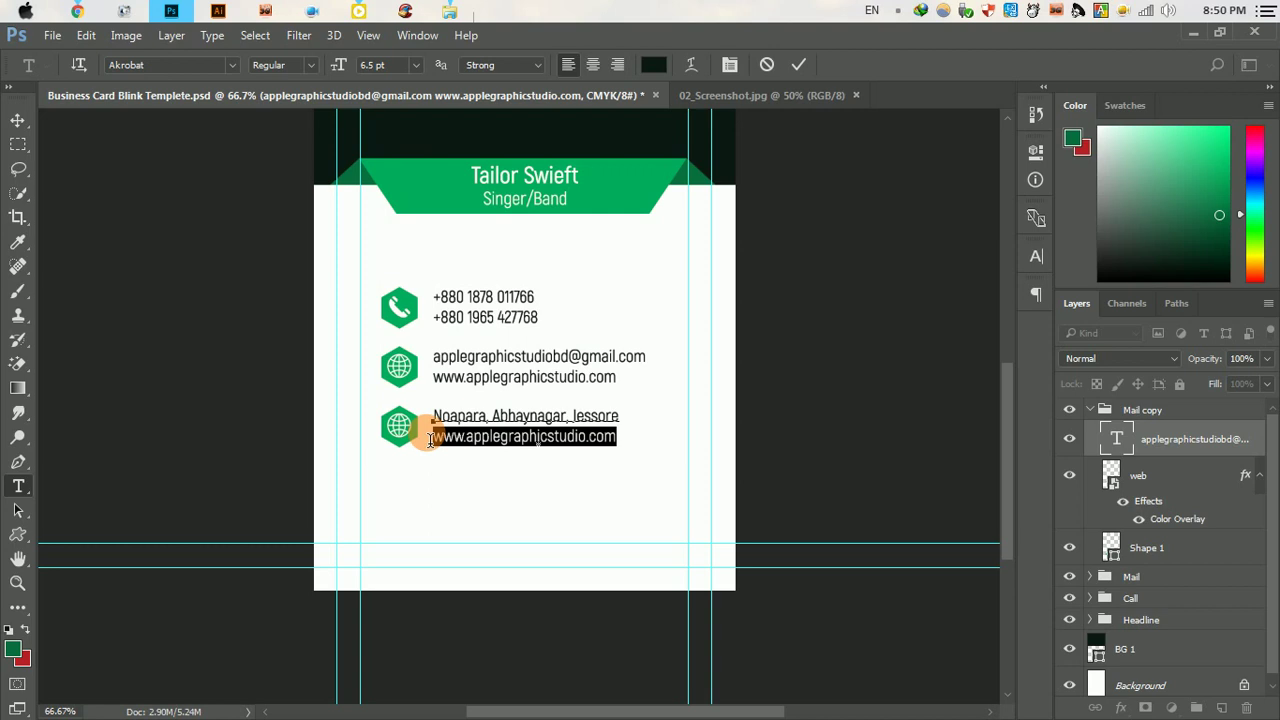
text(Bangladesh)
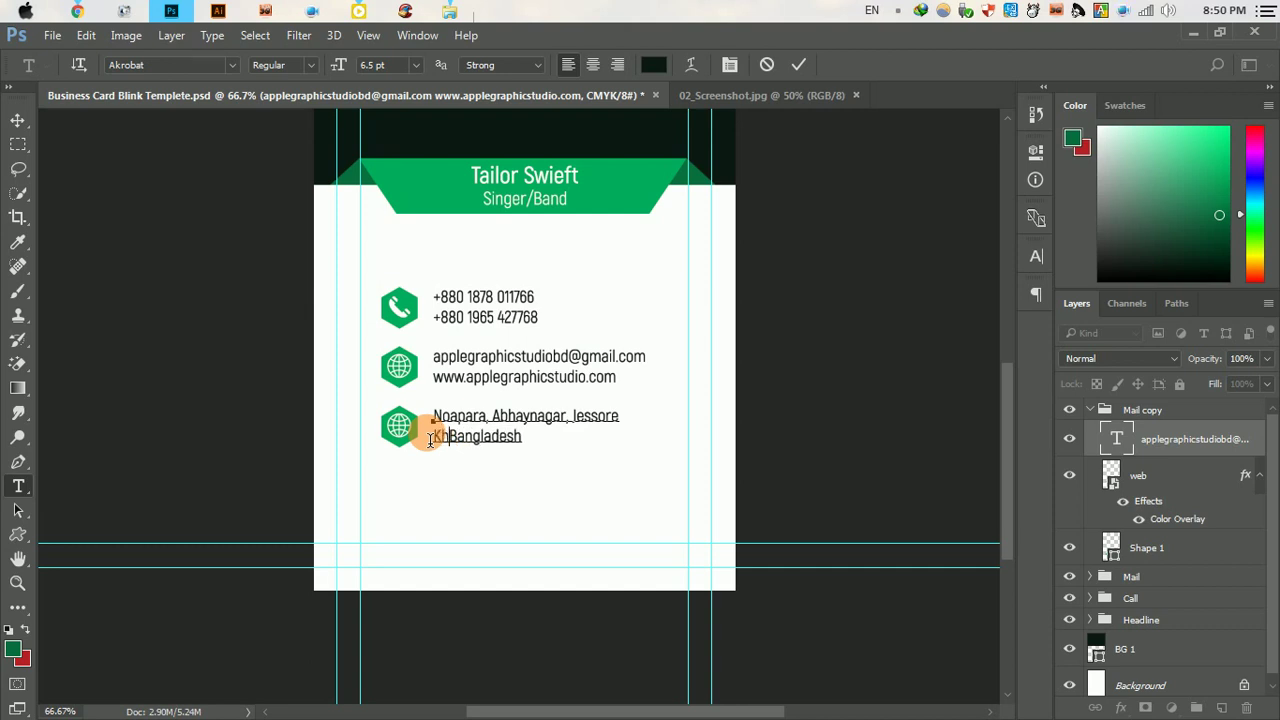
text(na)
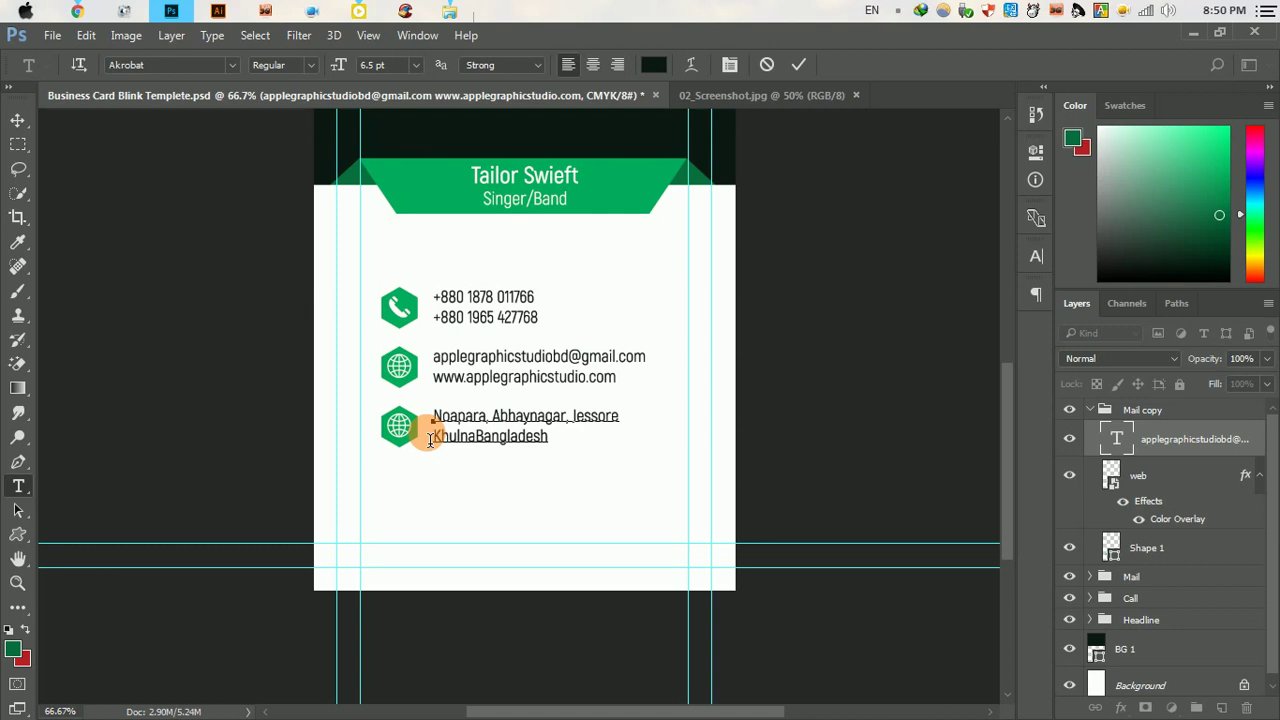
text(,)
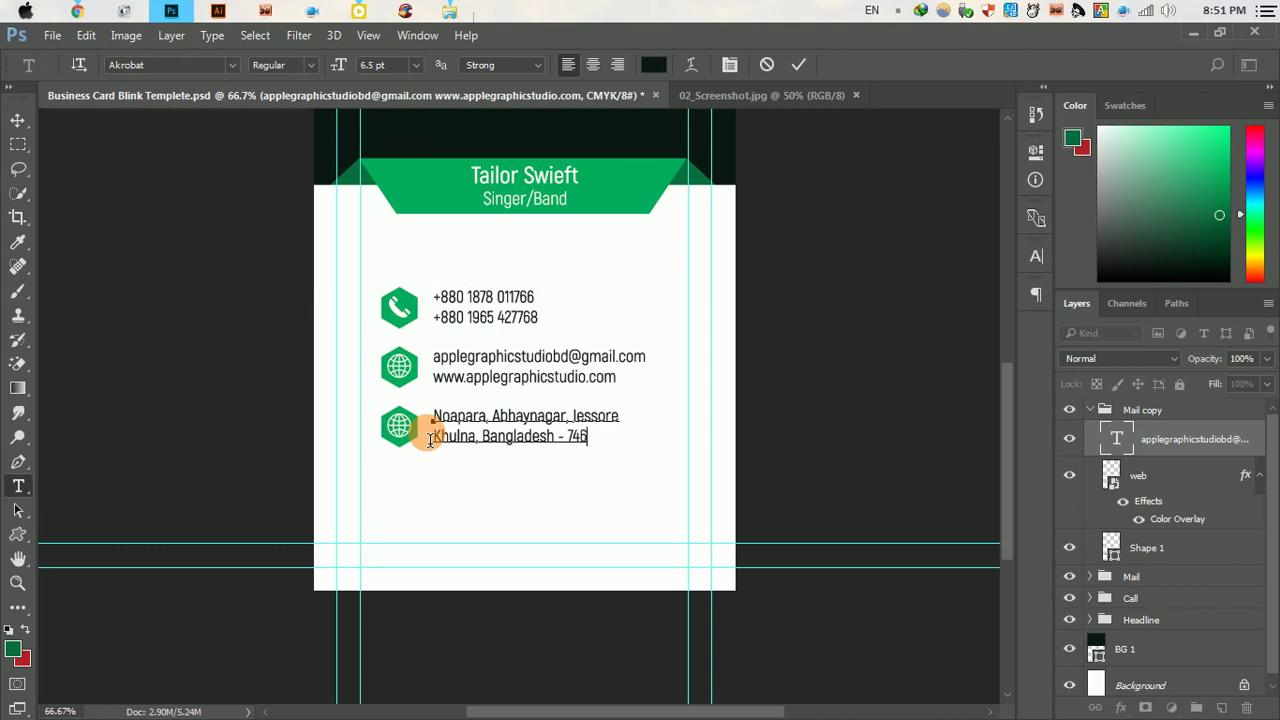
click(798, 64)
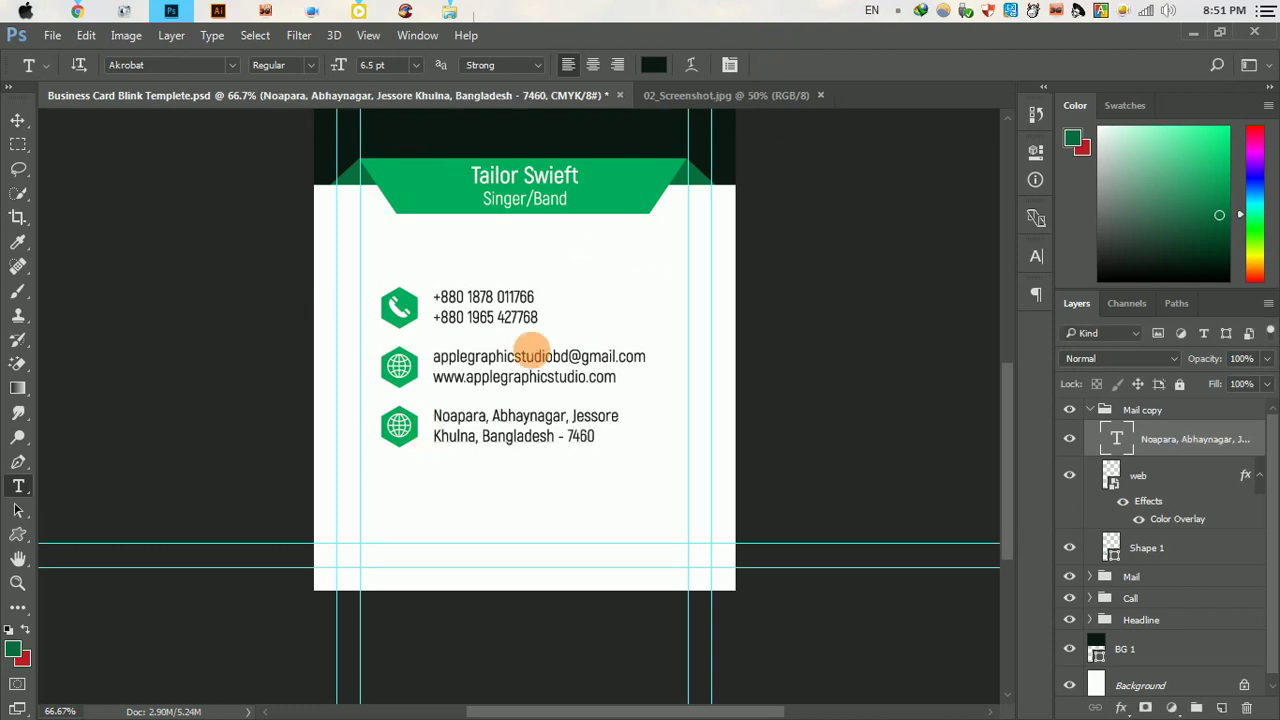
click(18, 120)
alt+click(471, 253)
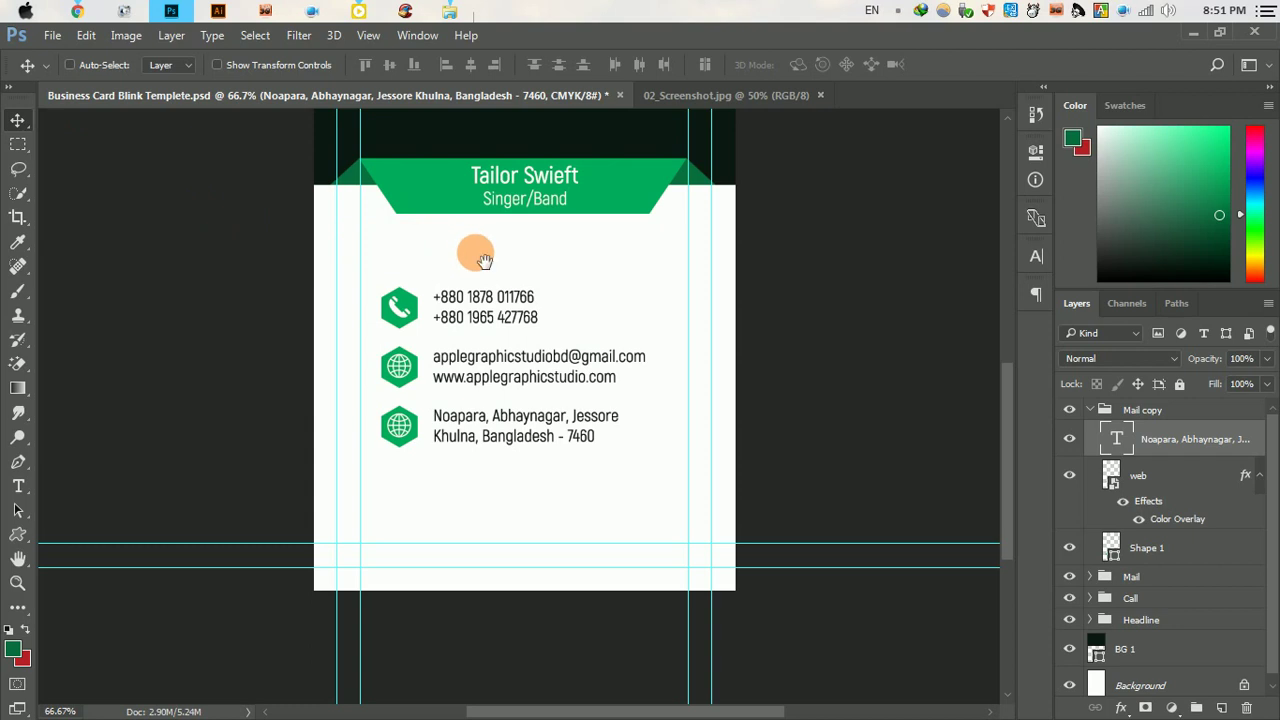
alt+click(471, 263)
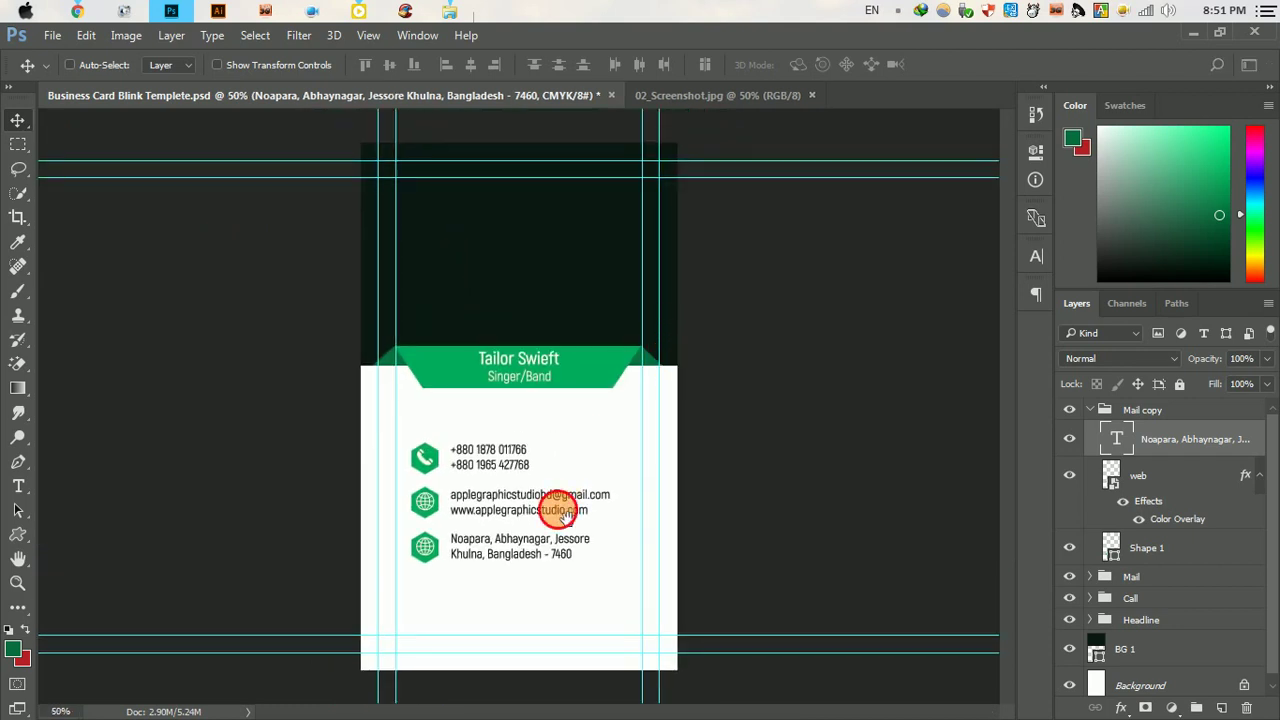
Step: Rename the Mail copy group to Location and delete its web globe layer
key(ctrl)
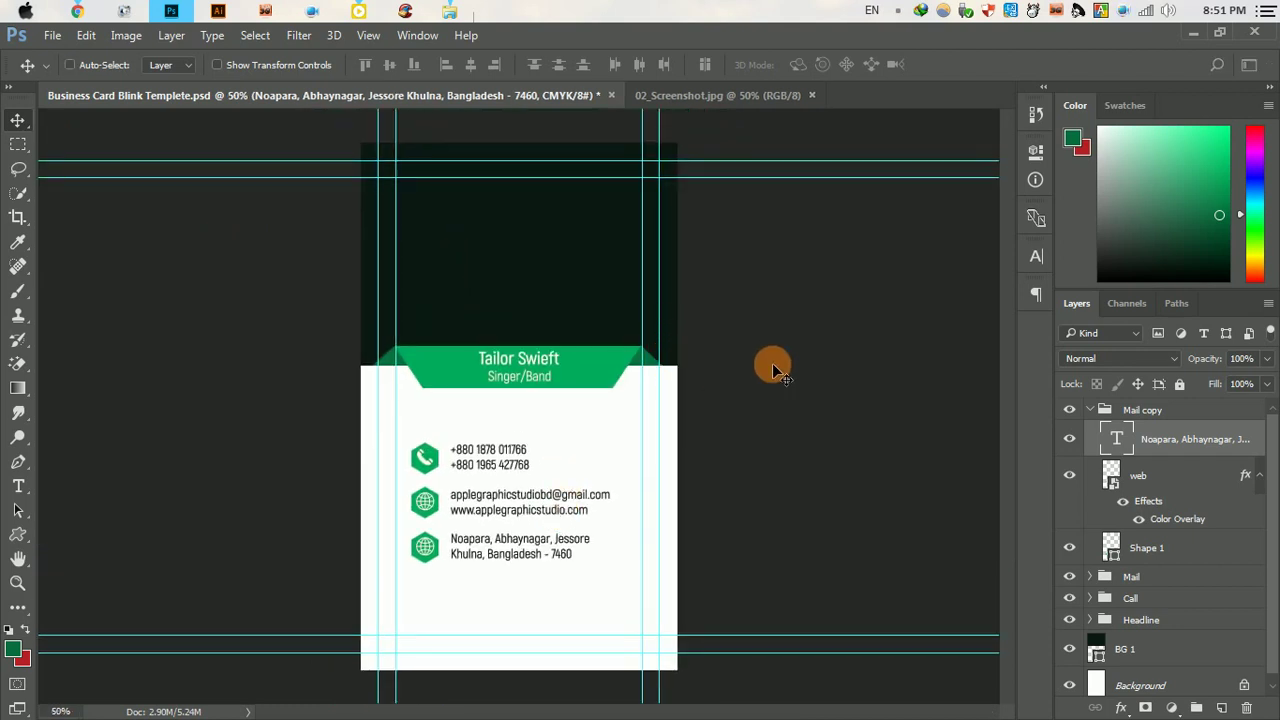
click(1102, 411)
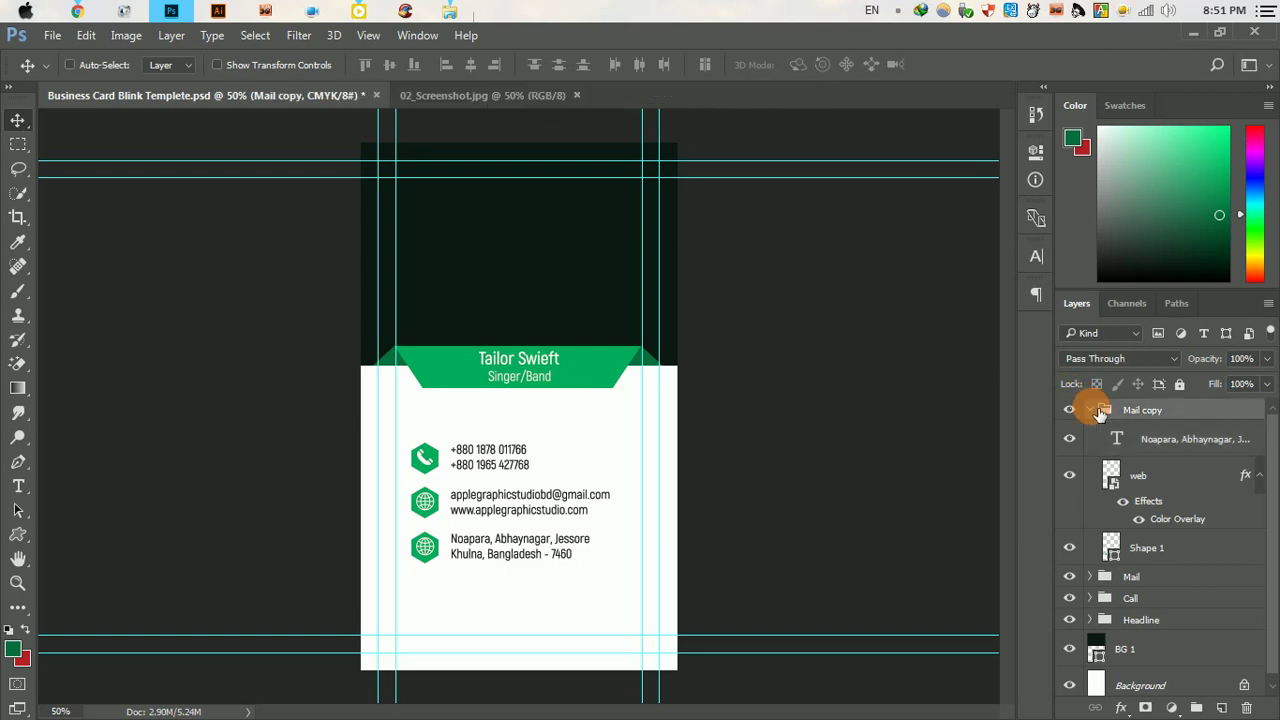
double_click(1155, 416)
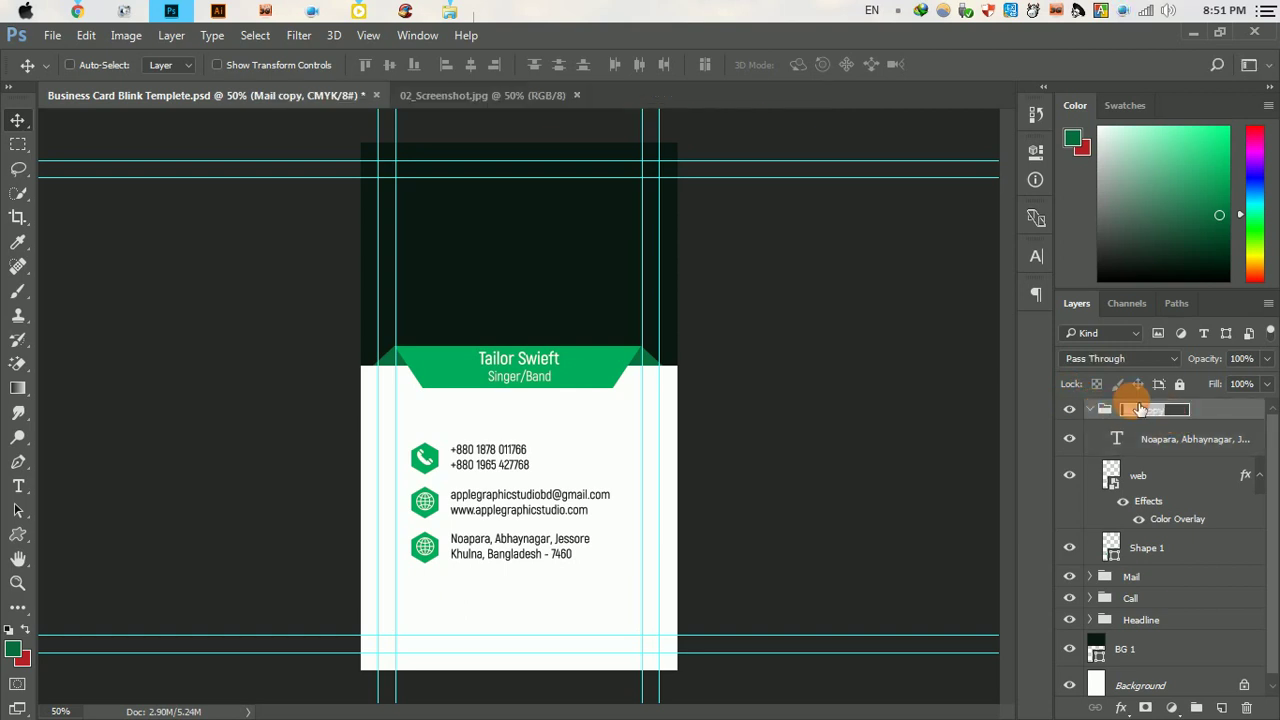
text(WeW)
text(Location)
key(Return)
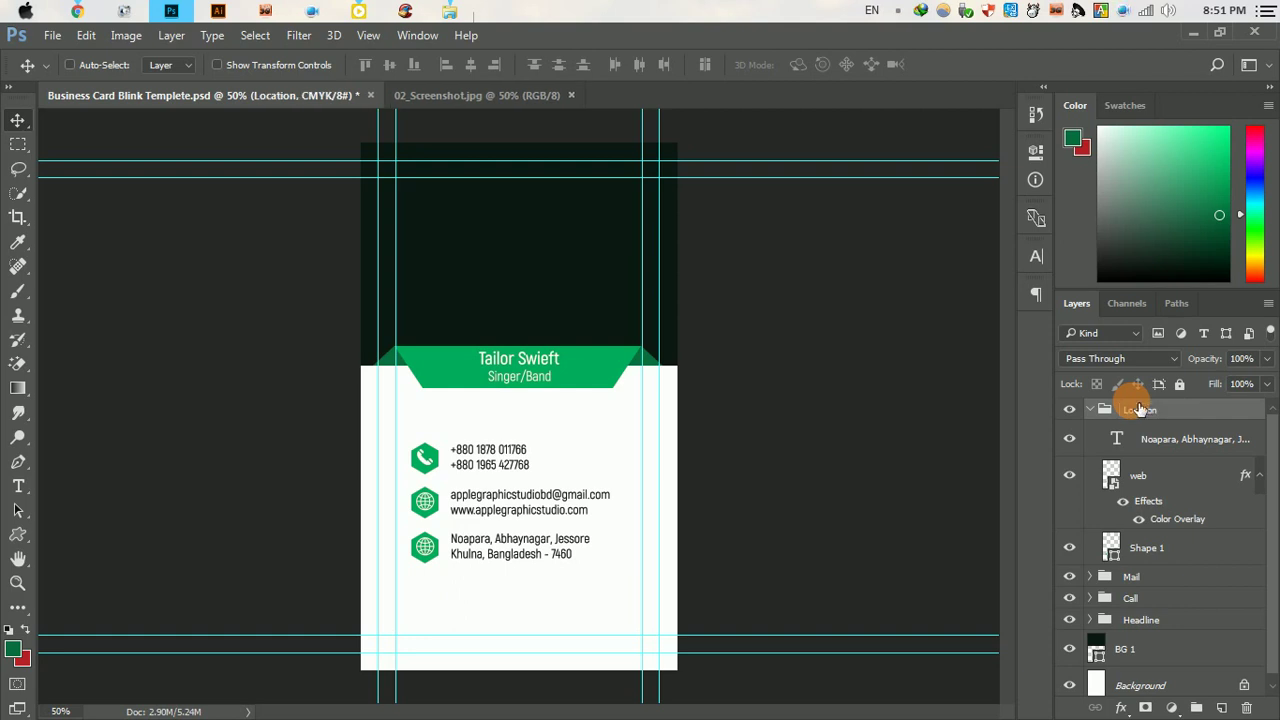
click(1163, 465)
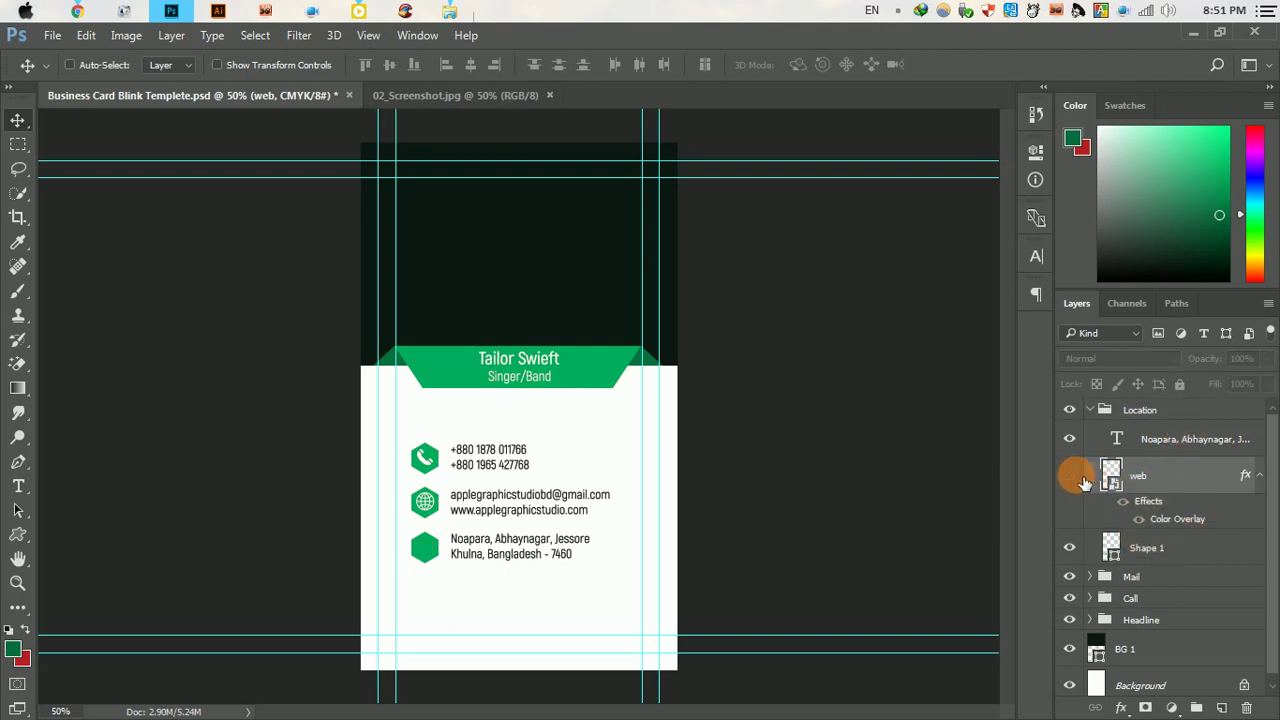
drag(1095, 487, 1247, 708)
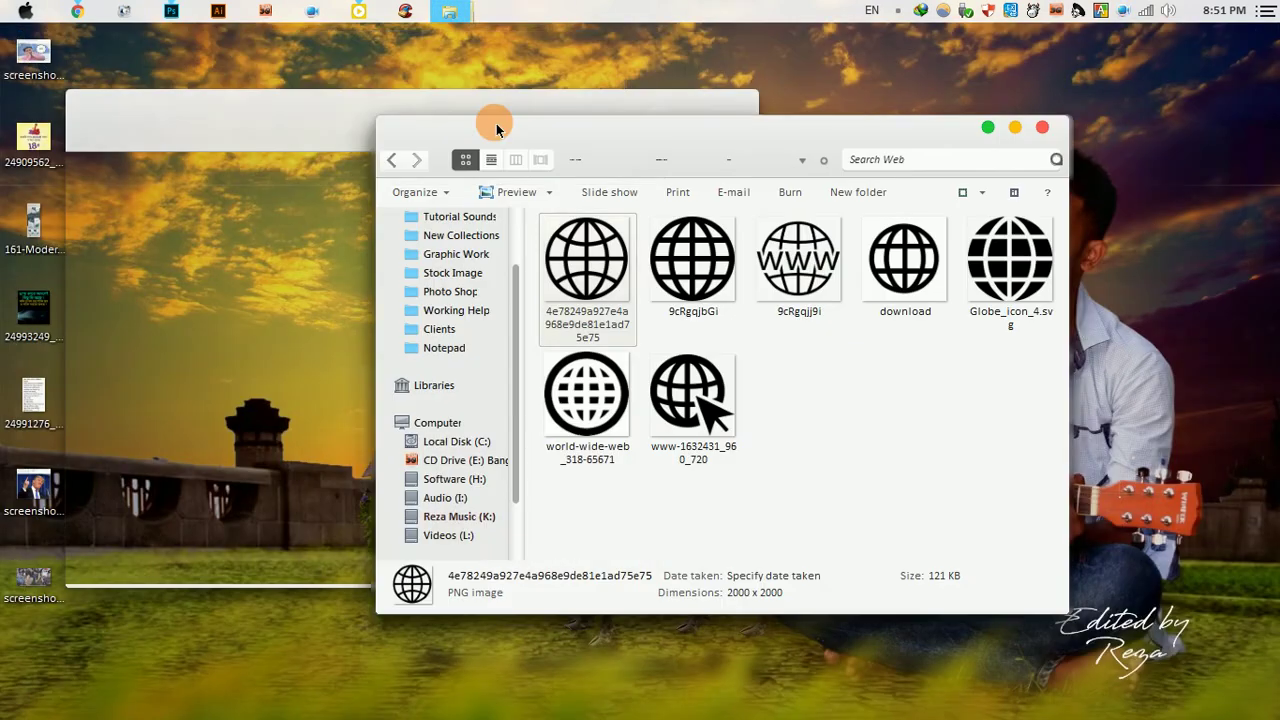
Step: Place location-icon-png-0 from the Location folder, shrunk, over the third hexagon
click(496, 123)
key(BackSpace)
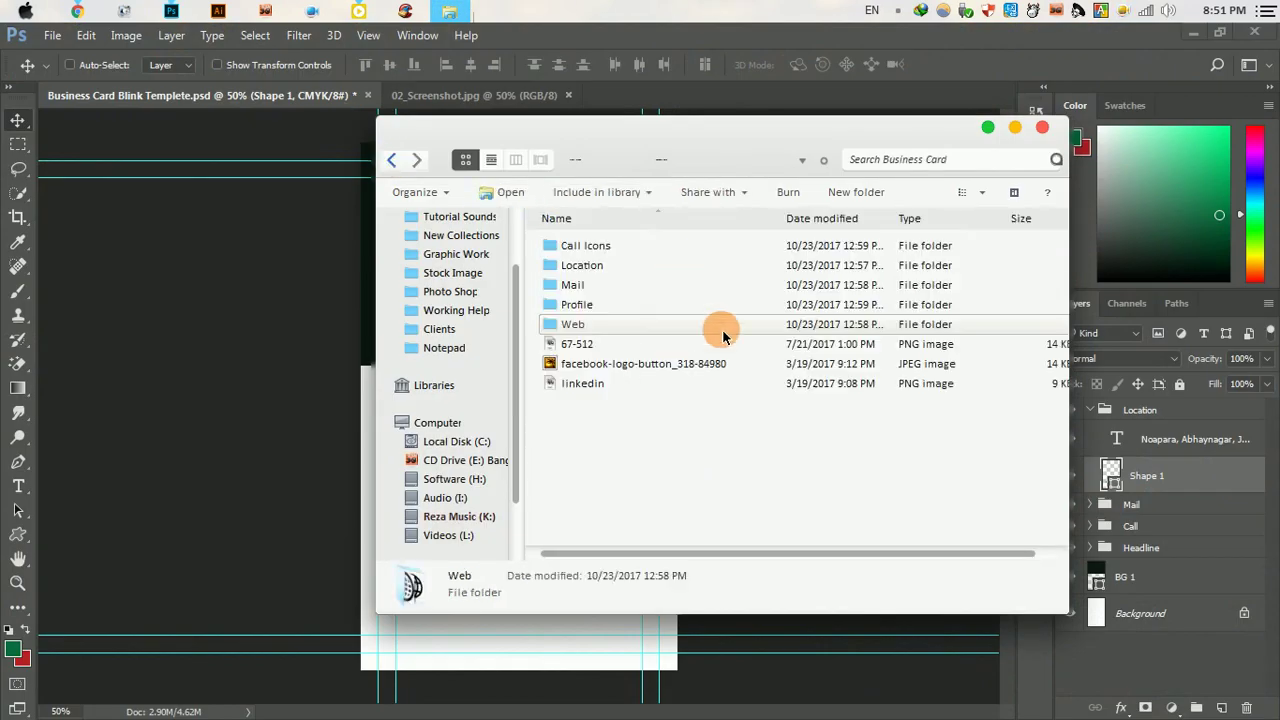
double_click(585, 265)
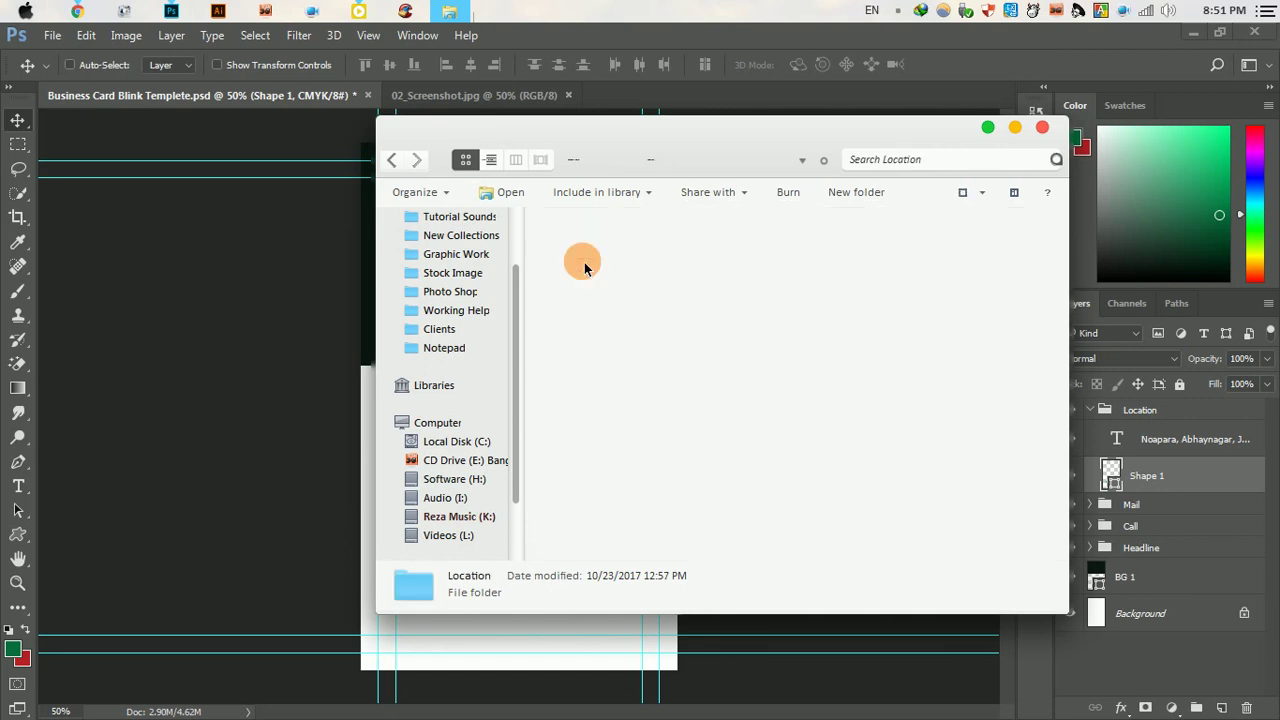
click(799, 265)
click(587, 410)
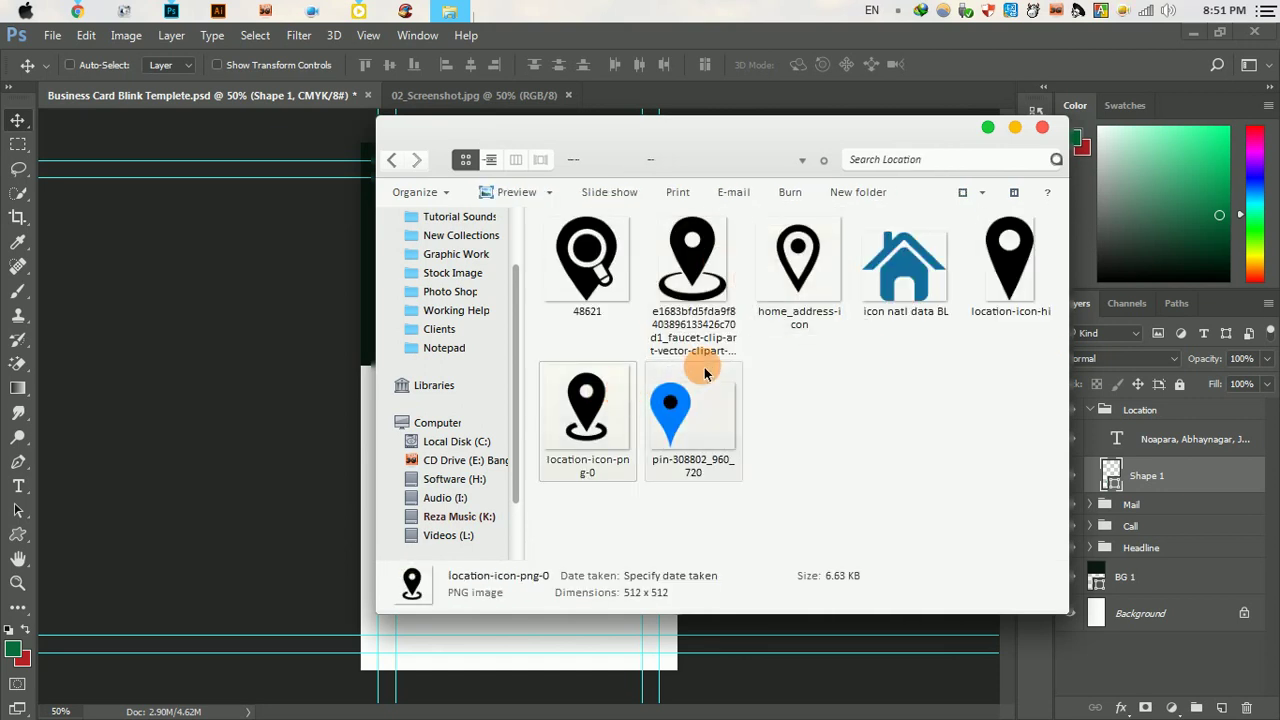
drag(575, 440, 466, 451)
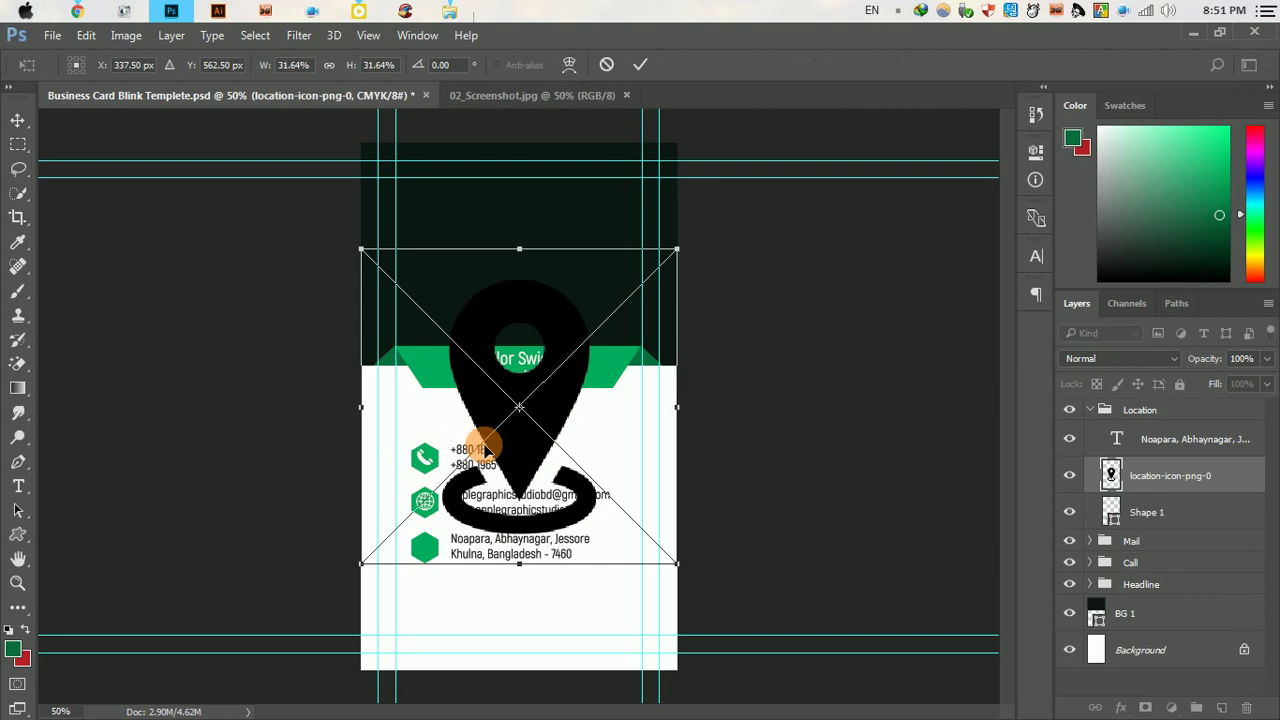
mouse_move(677, 249)
mouse_down()
mouse_move(562, 399)
mouse_move(440, 508)
mouse_move(439, 555)
mouse_up()
click(640, 64)
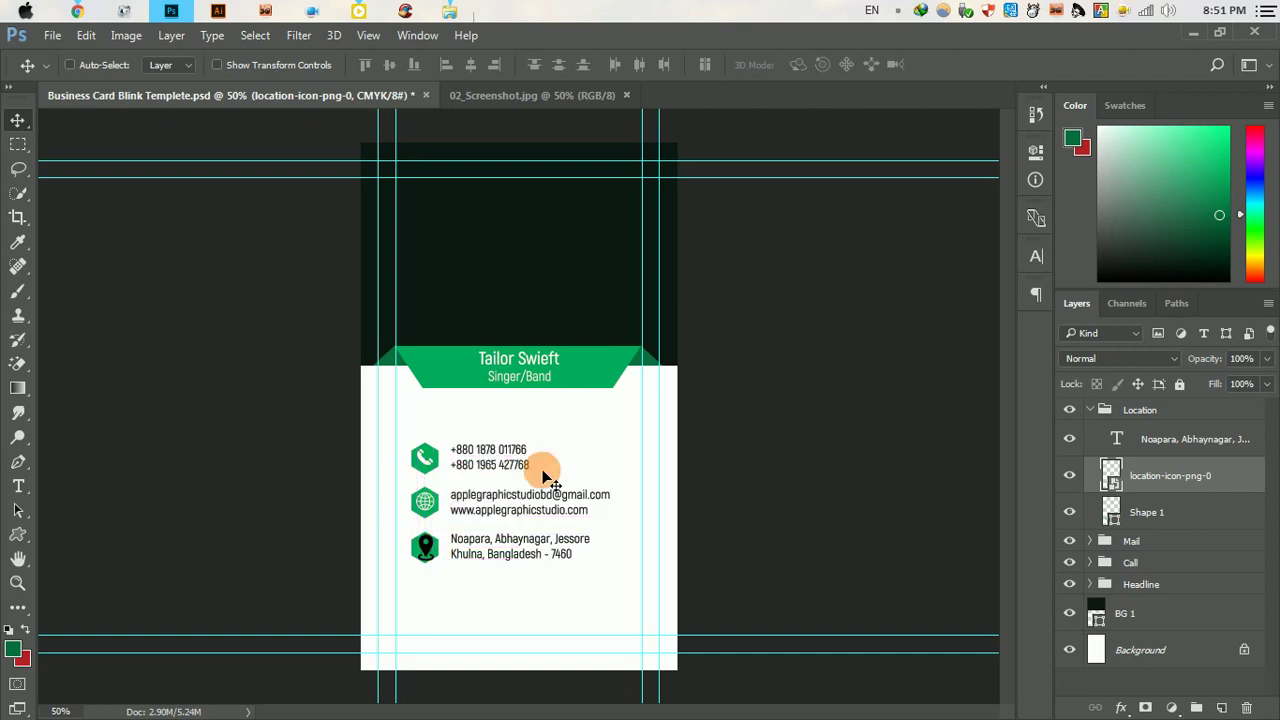
drag(449, 545, 448, 552)
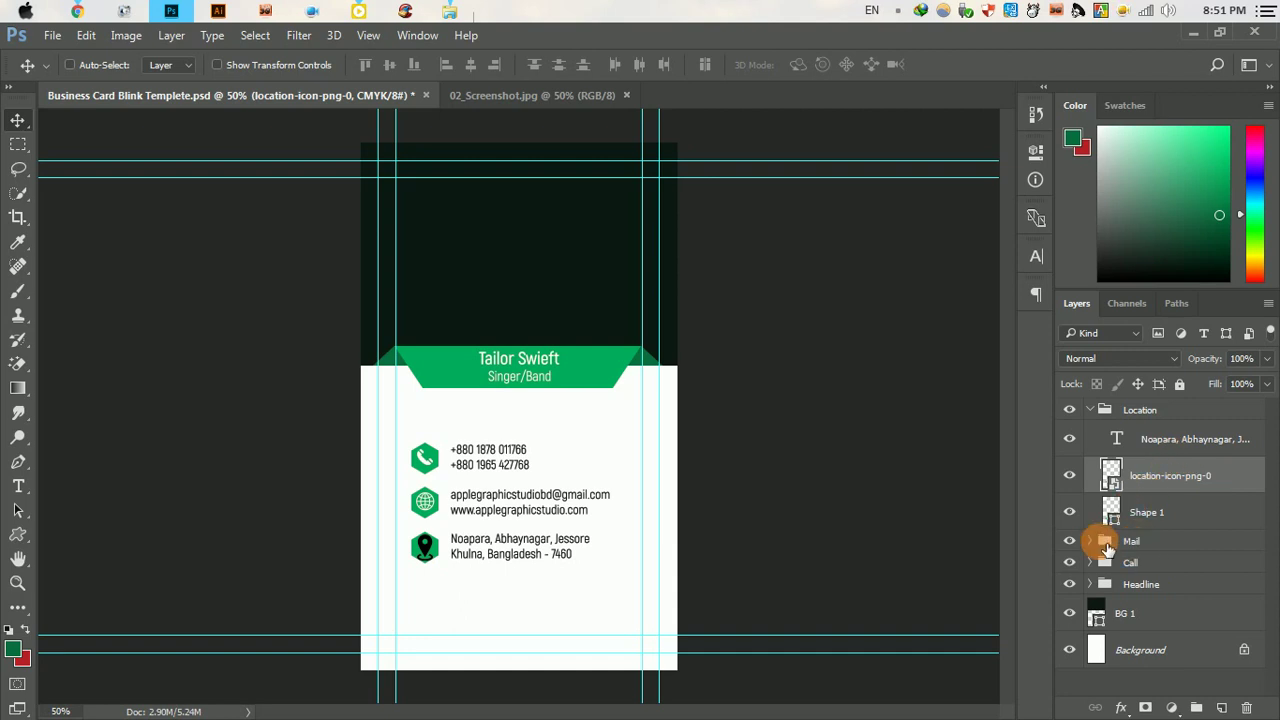
Step: Copy the web layer's Color Overlay effect onto the location pin layer
click(1099, 541)
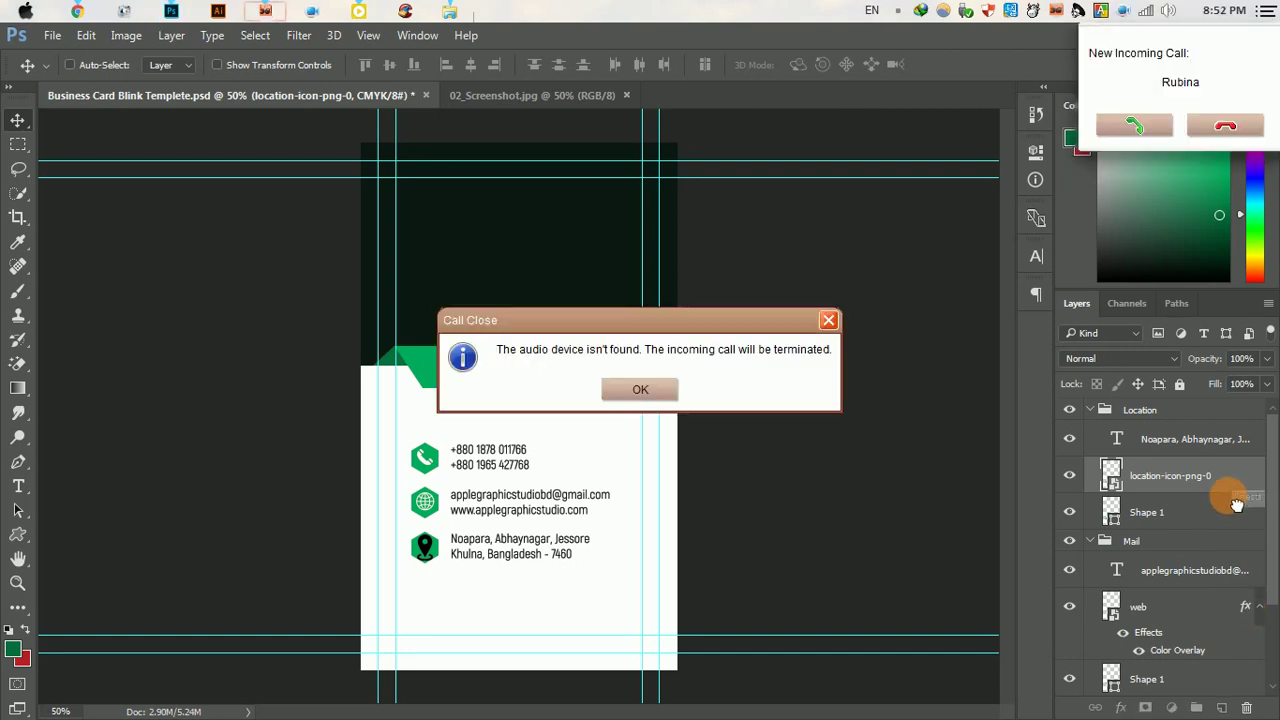
drag(1240, 487, 1244, 492)
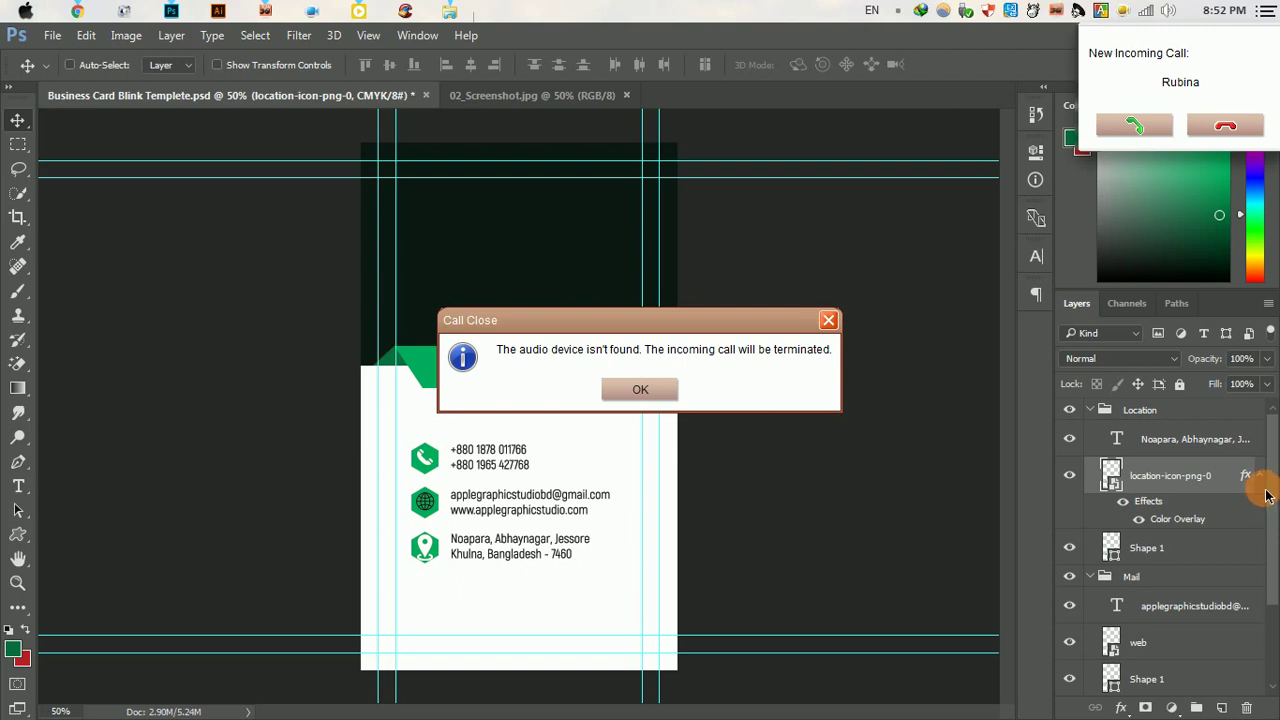
click(672, 389)
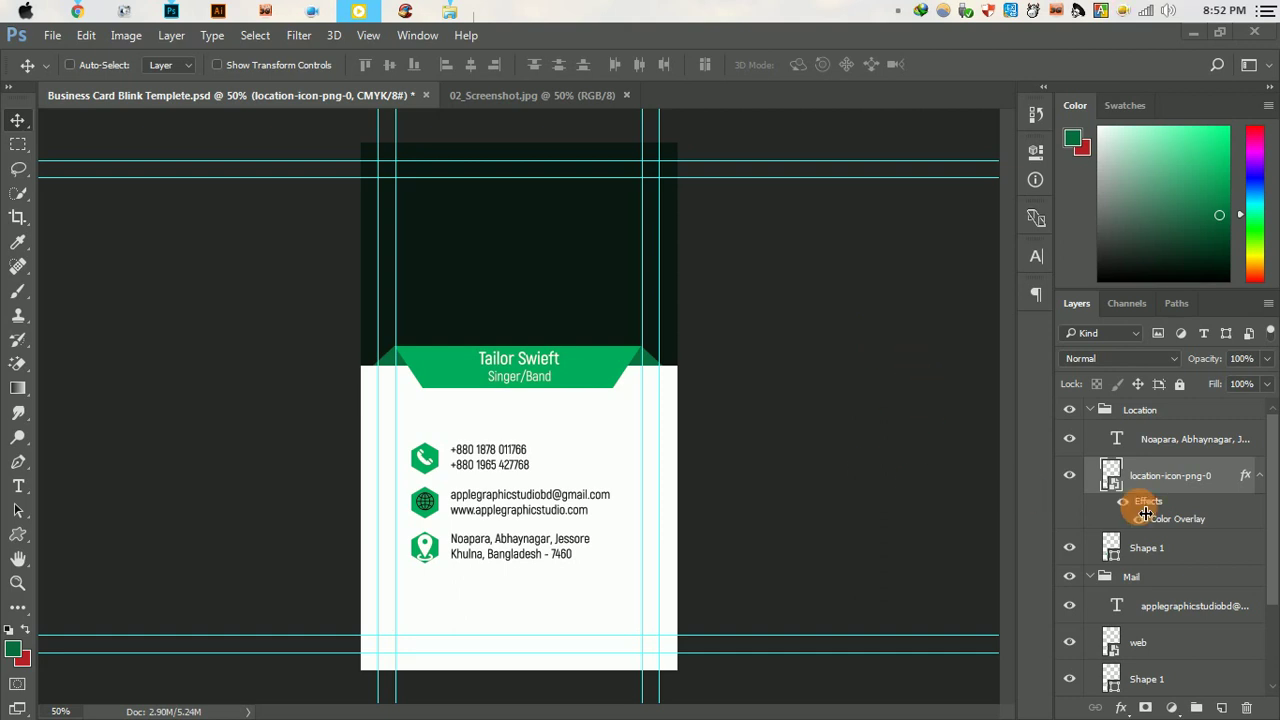
click(1263, 477)
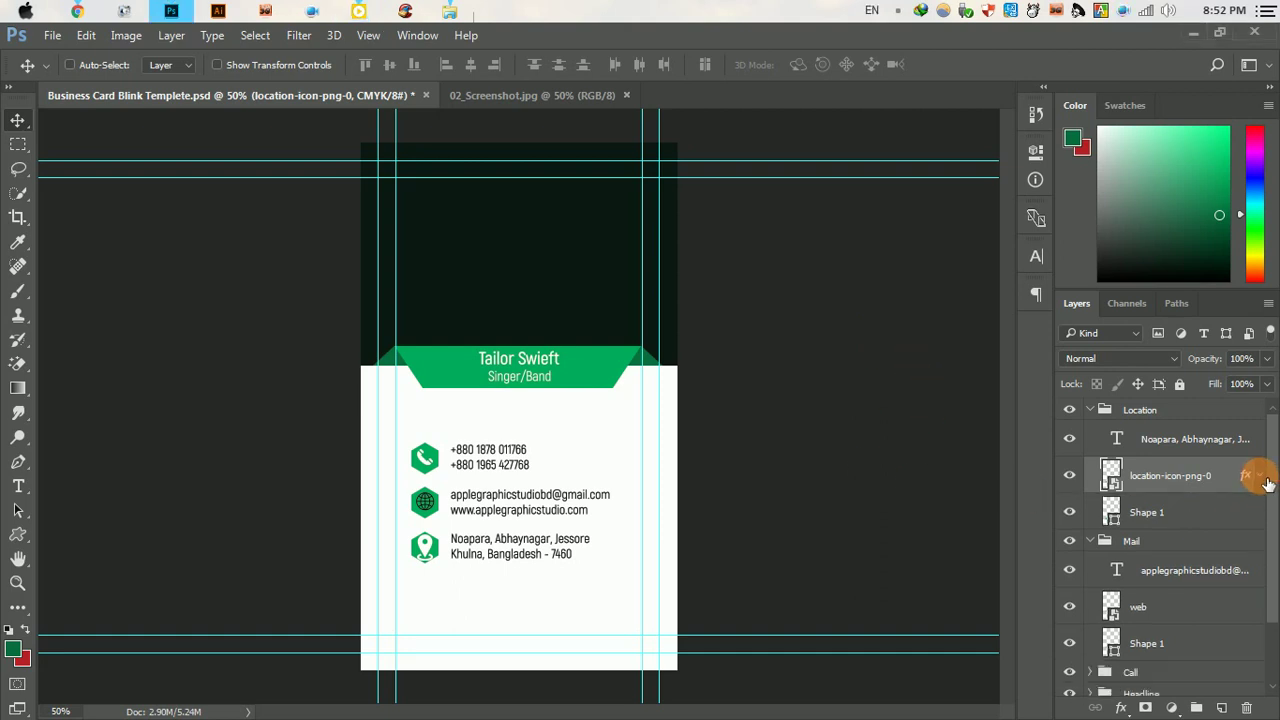
drag(1250, 485, 1245, 606)
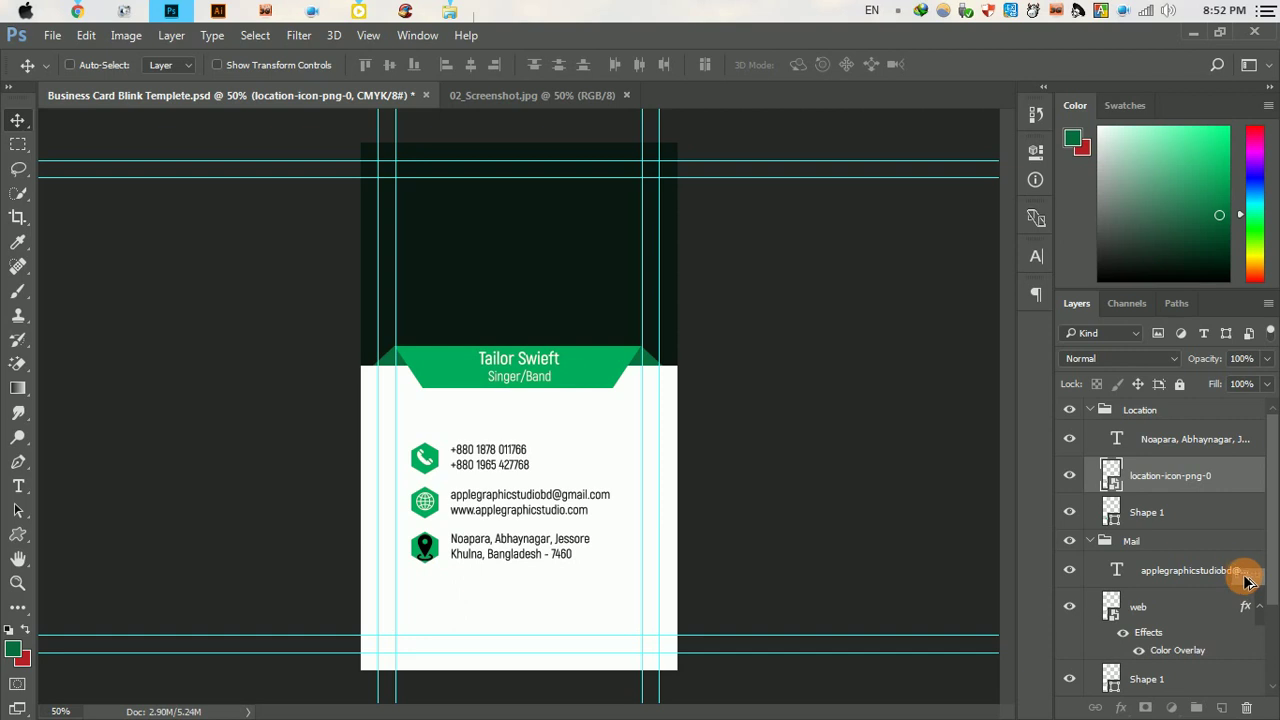
drag(1236, 483, 1230, 494)
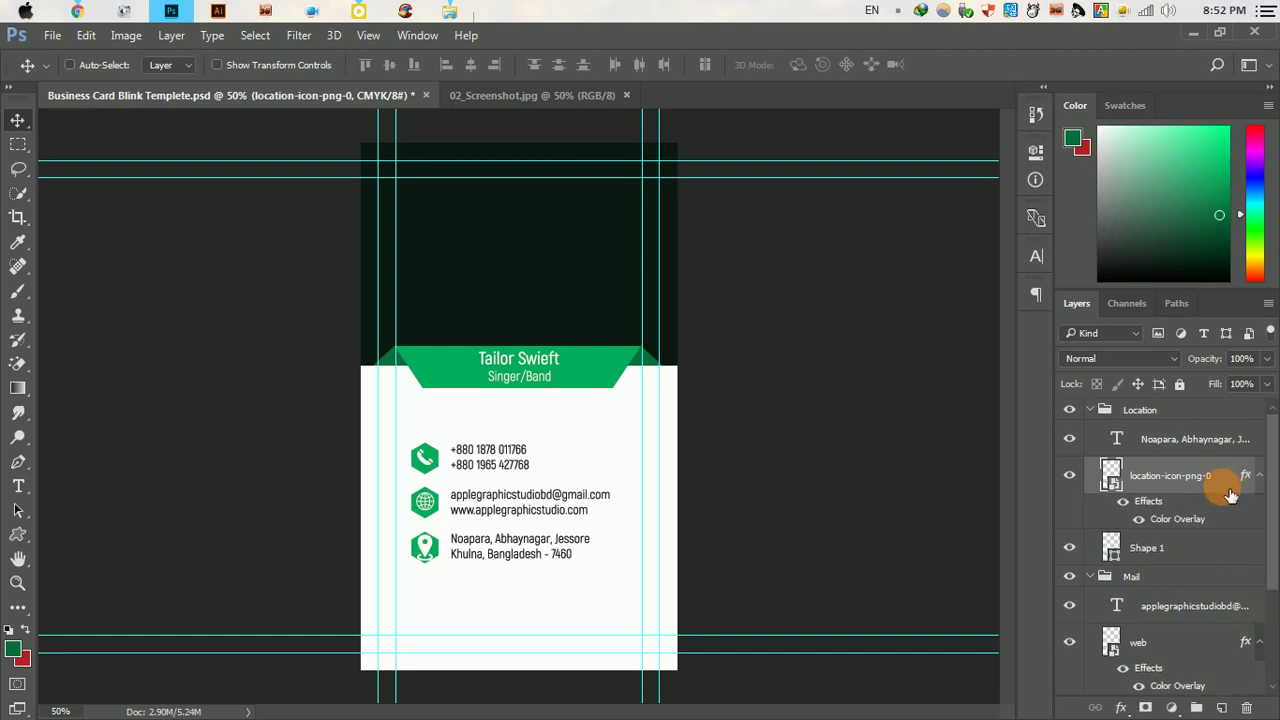
Step: Shrink the pin with Free Transform so it fits inside its hexagon
click(86, 35)
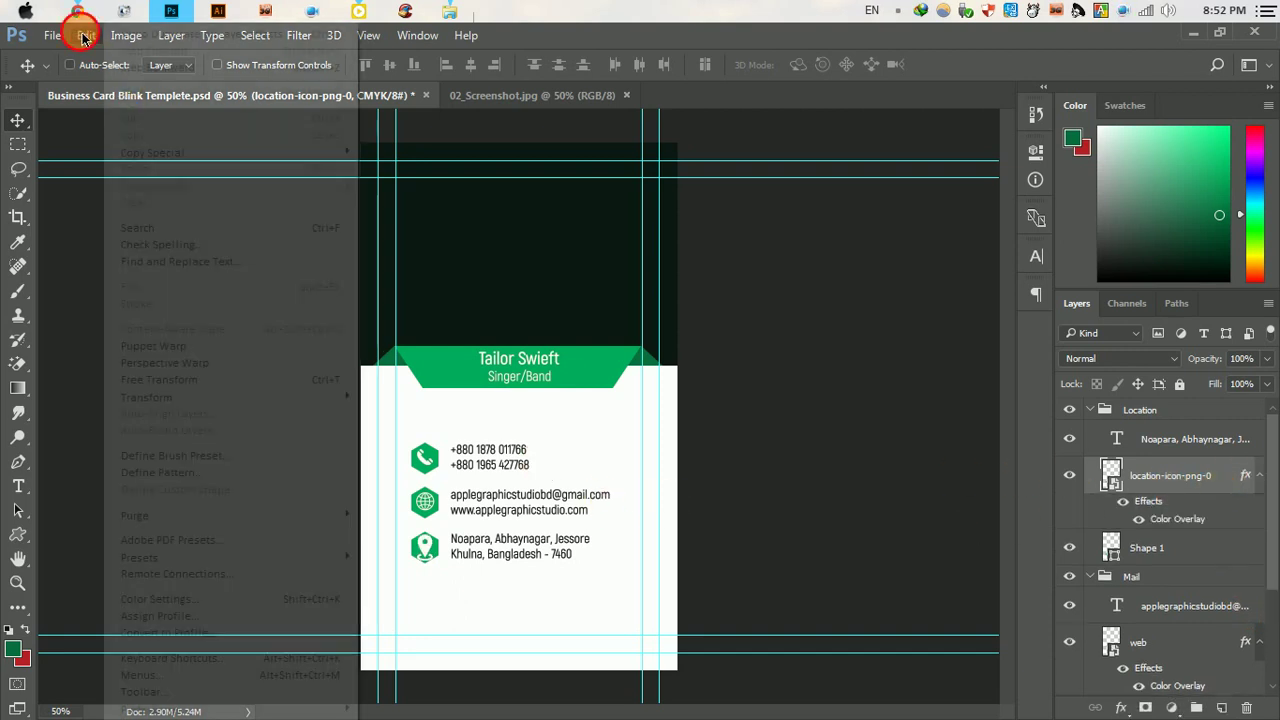
click(165, 368)
scroll(423, 550, up, 2)
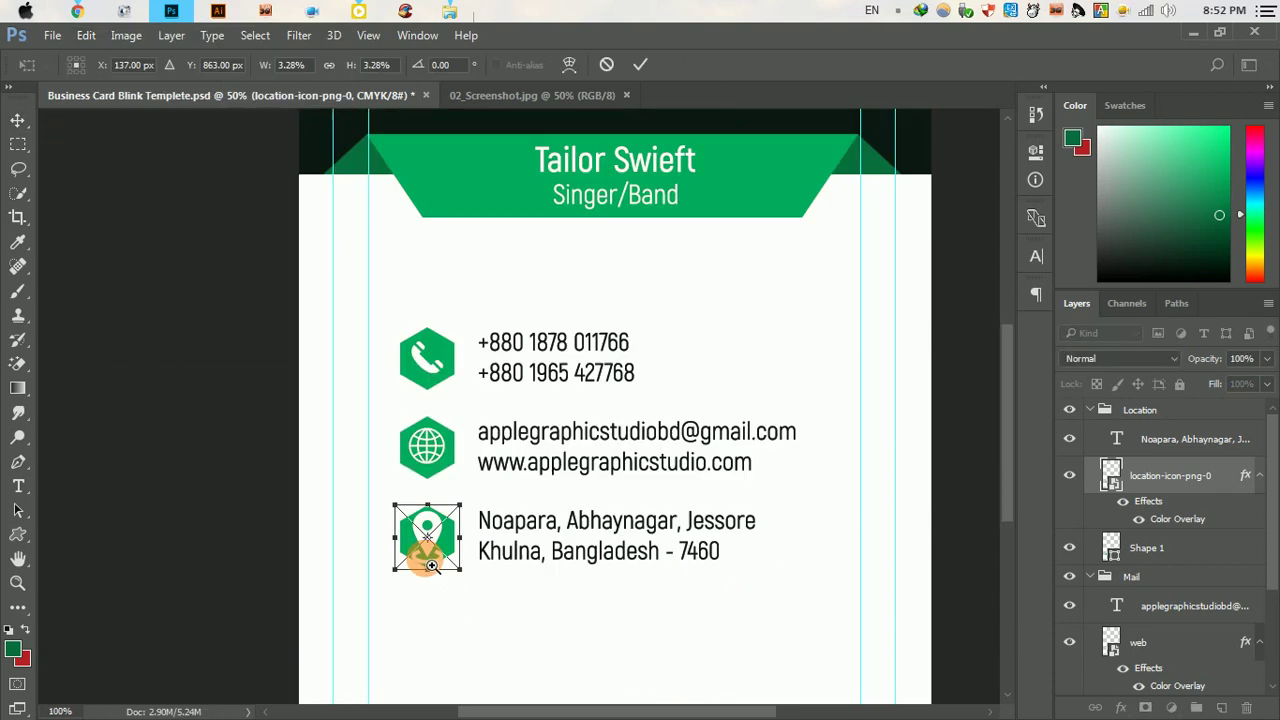
scroll(423, 540, up, 3)
drag(534, 404, 507, 428)
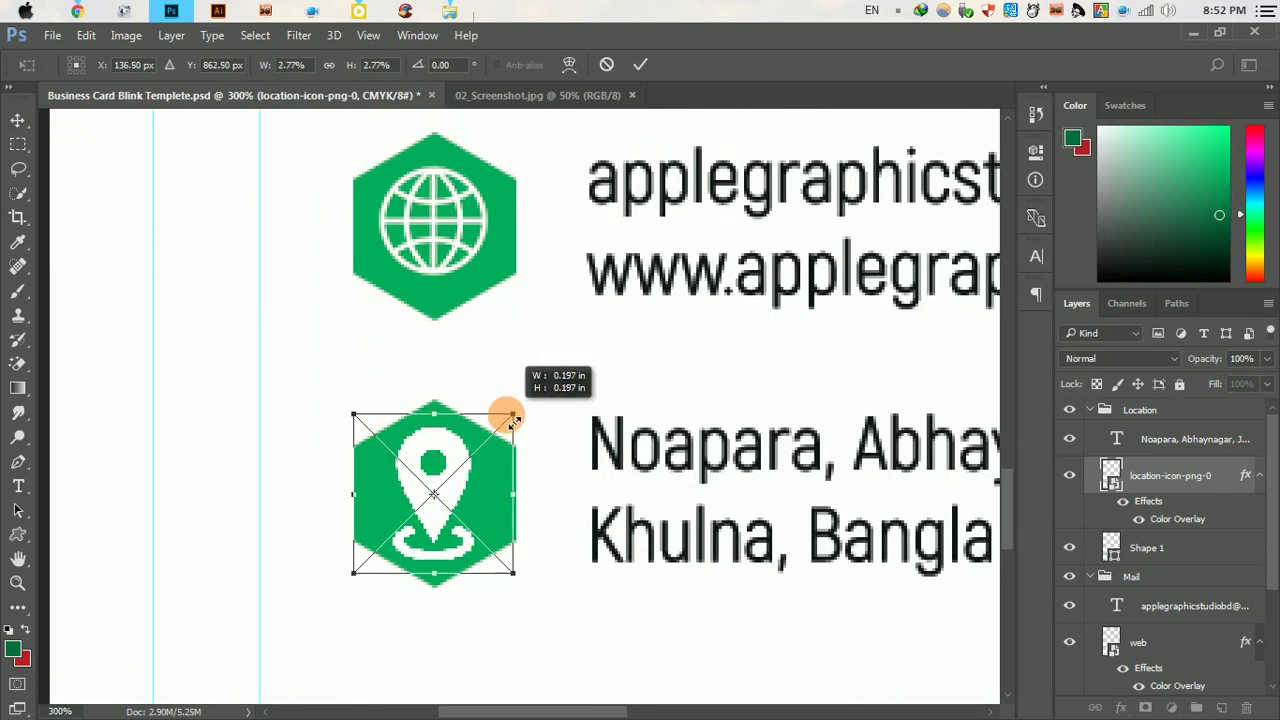
click(661, 68)
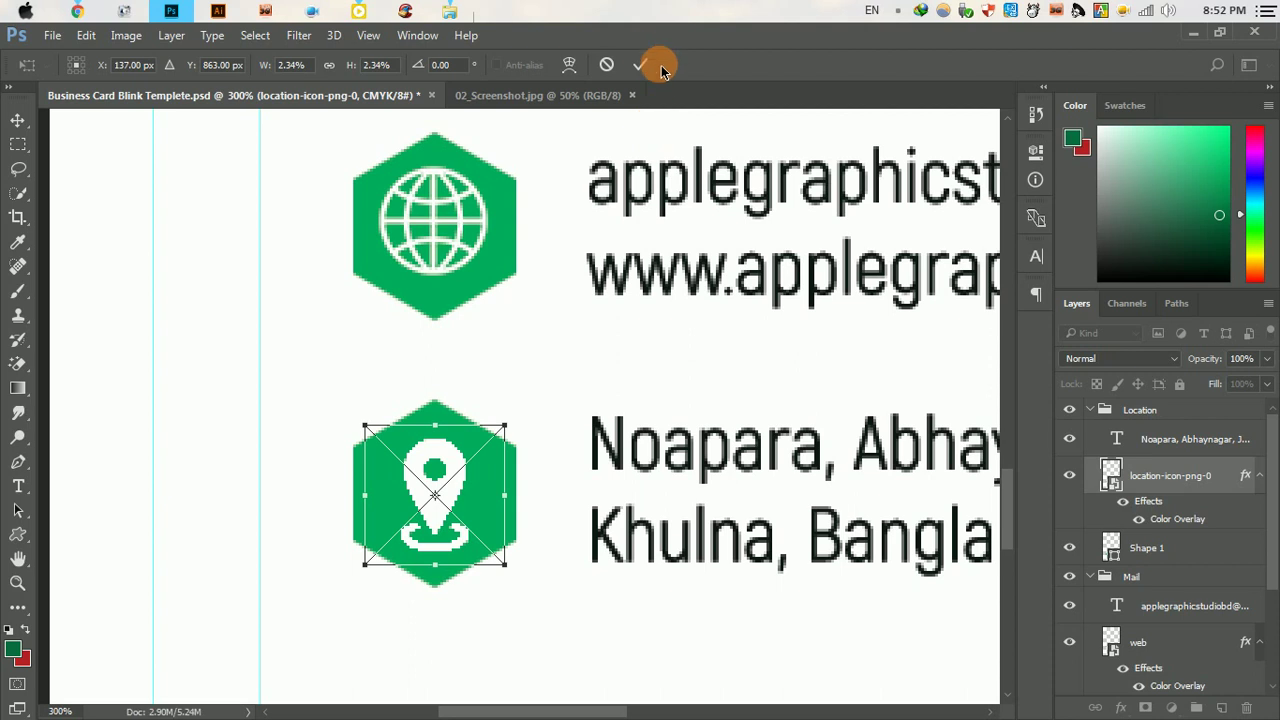
click(638, 66)
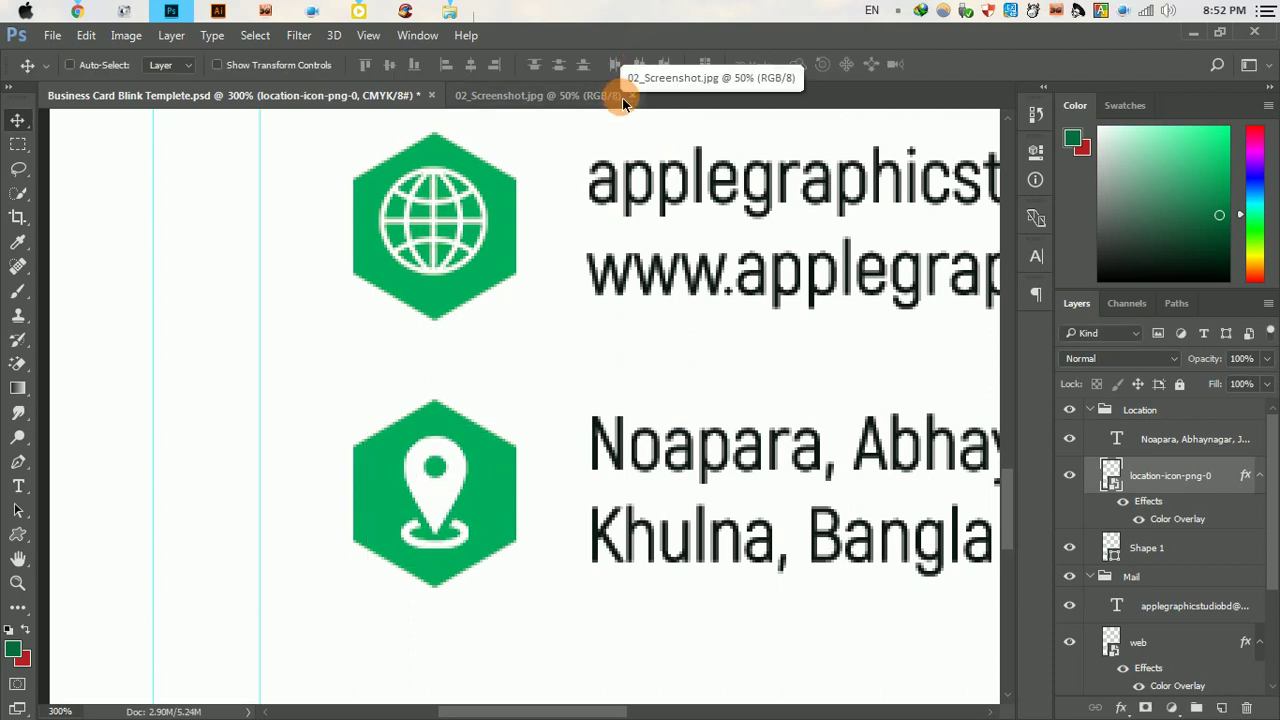
alt+click(498, 270)
alt+click(498, 270)
alt+click(500, 268)
alt+click(503, 265)
alt+click(505, 263)
key(ctrl+plus)
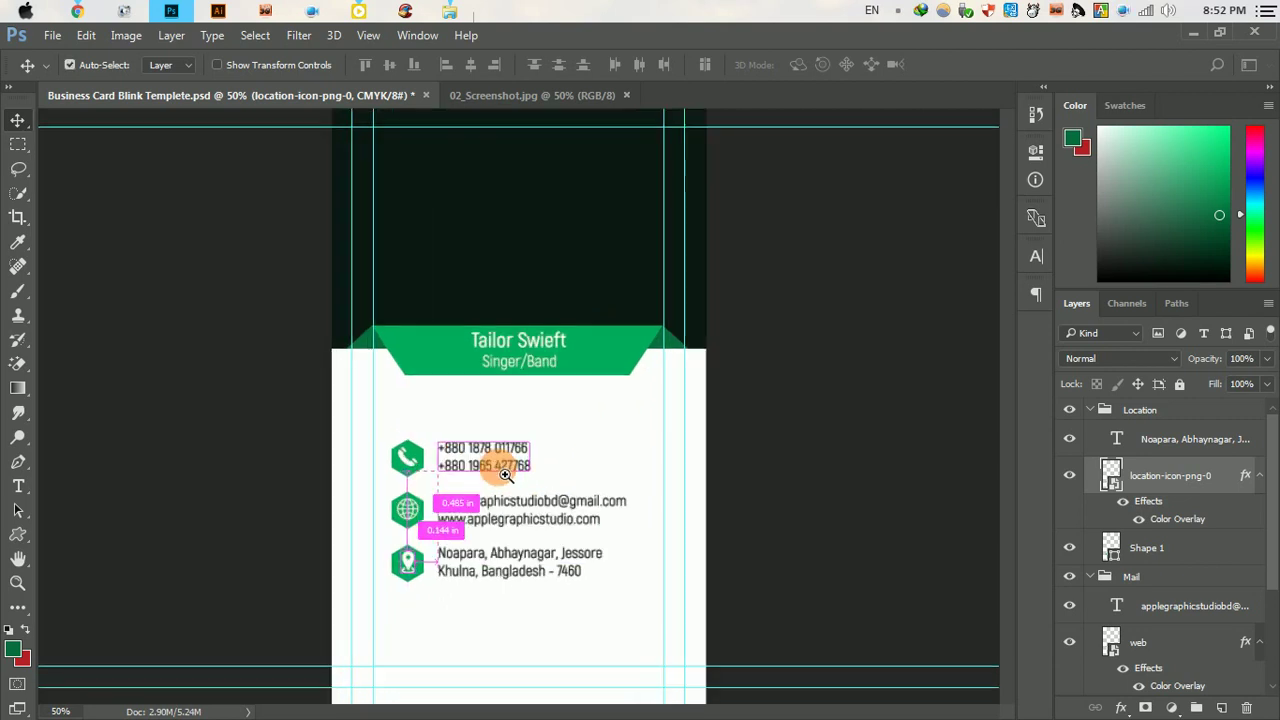
Step: Select the Location, Mail and Call contact groups together in the Layers panel
drag(509, 466, 528, 400)
alt+click(609, 401)
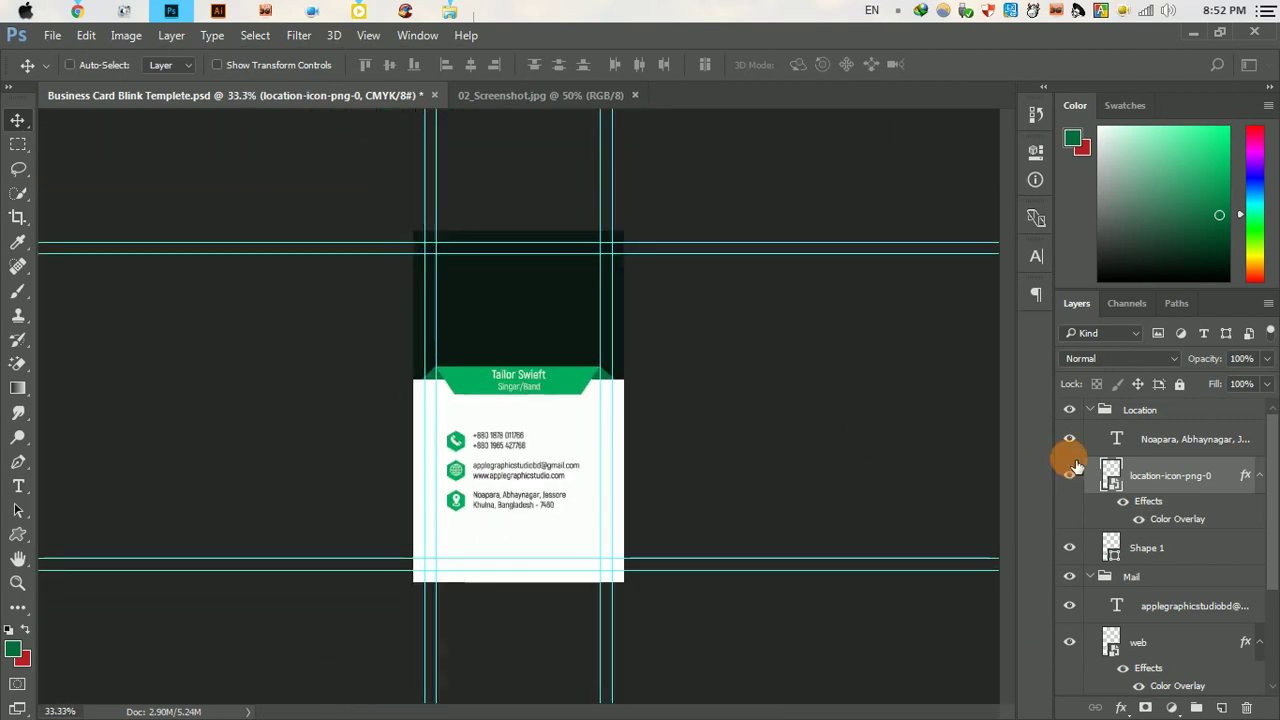
click(1086, 408)
click(1090, 410)
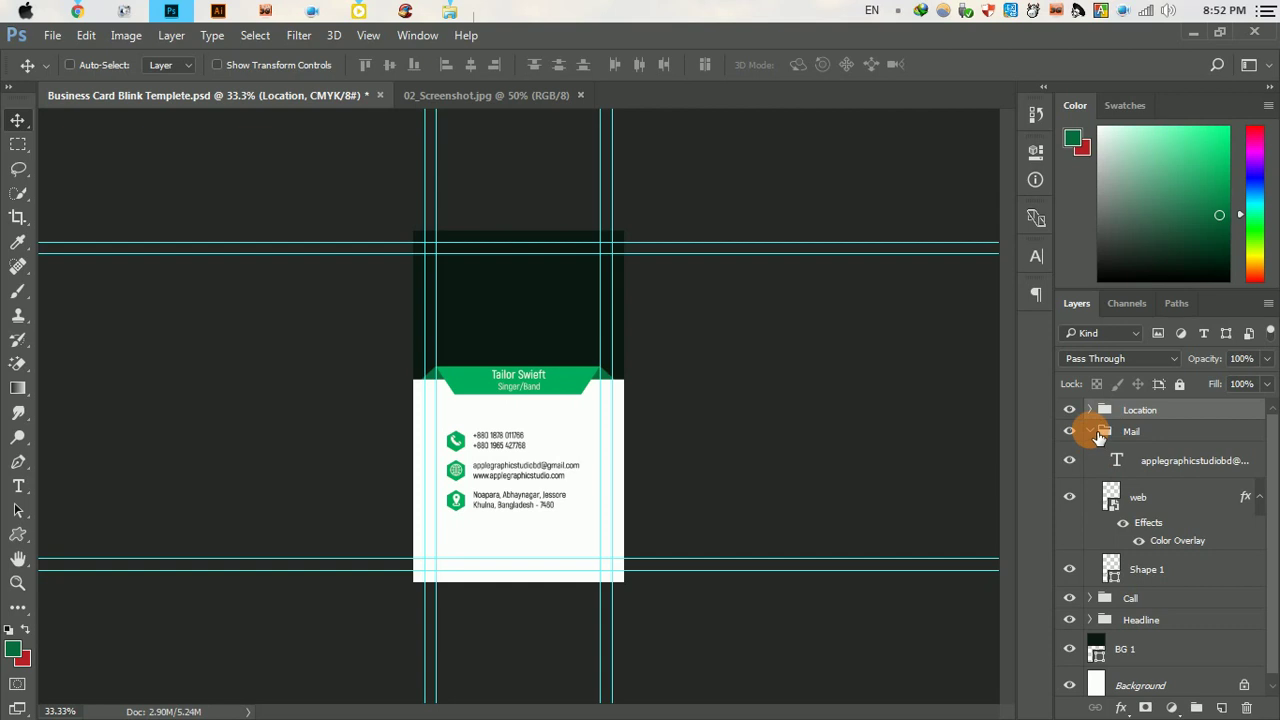
click(1094, 432)
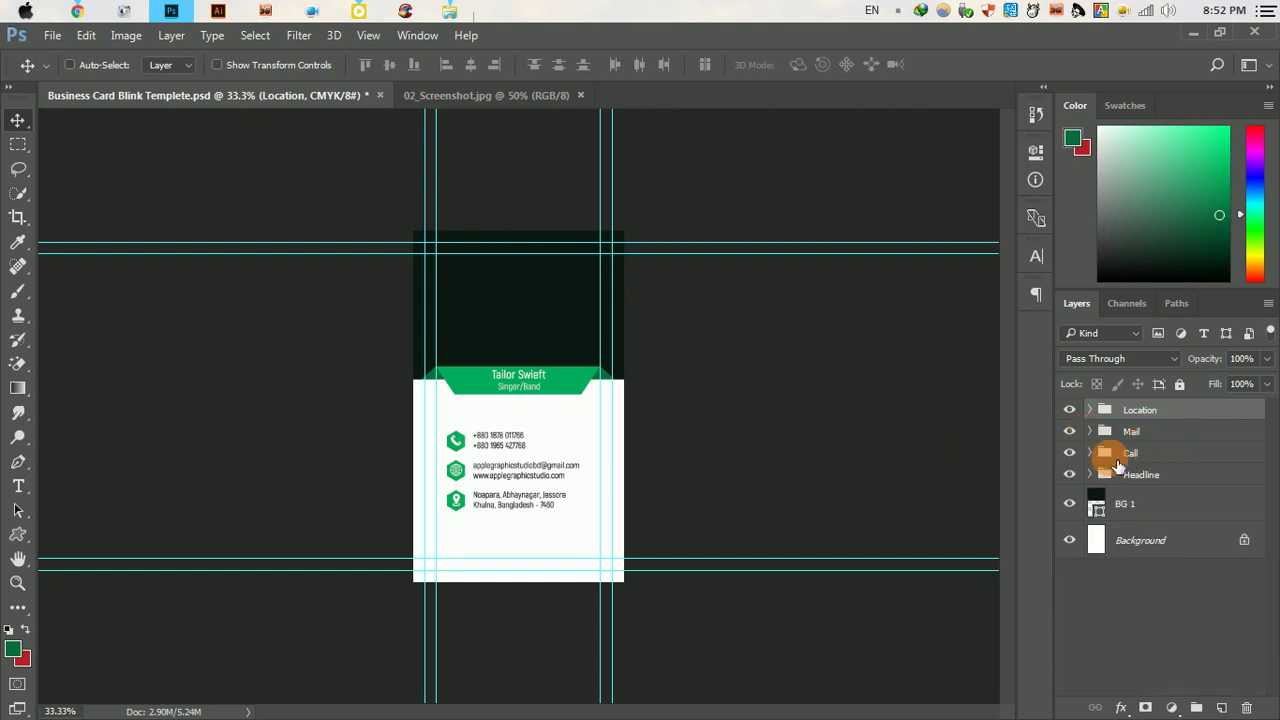
shift+click(1155, 440)
shift+click(1148, 450)
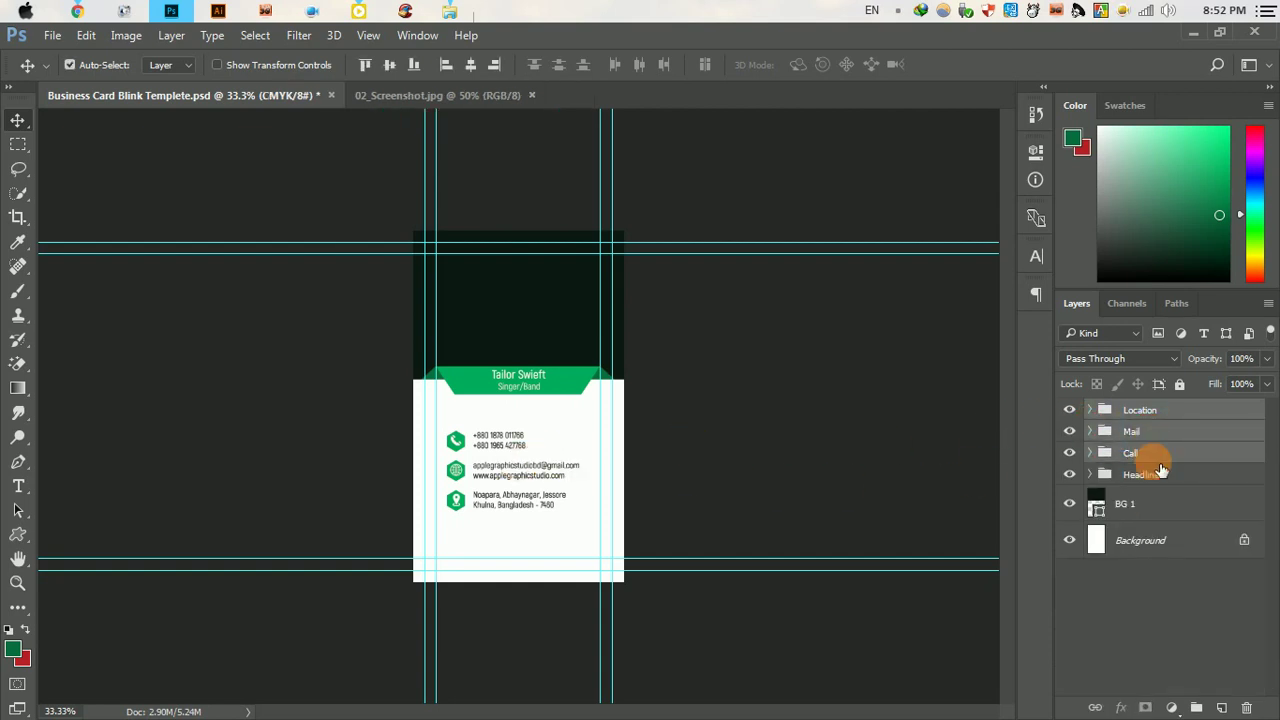
Step: Enlarge the contact block with Free Transform by dragging its corners
click(86, 35)
click(192, 380)
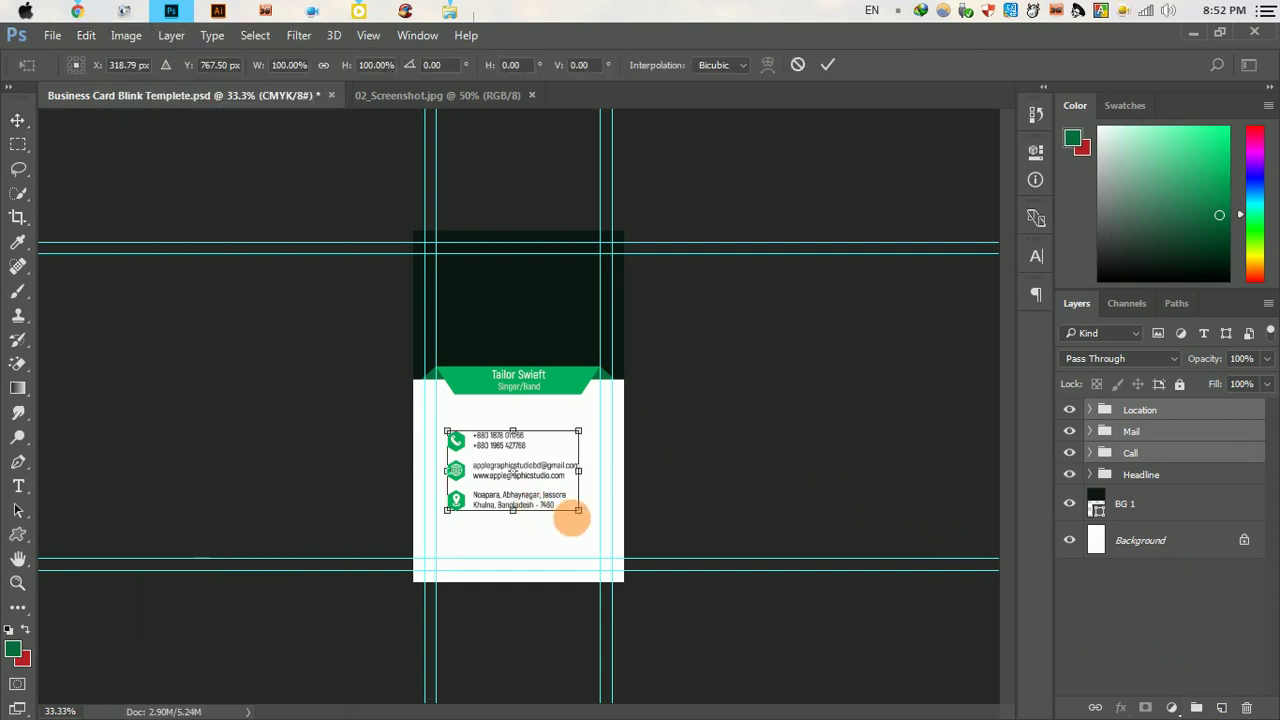
drag(583, 521, 598, 543)
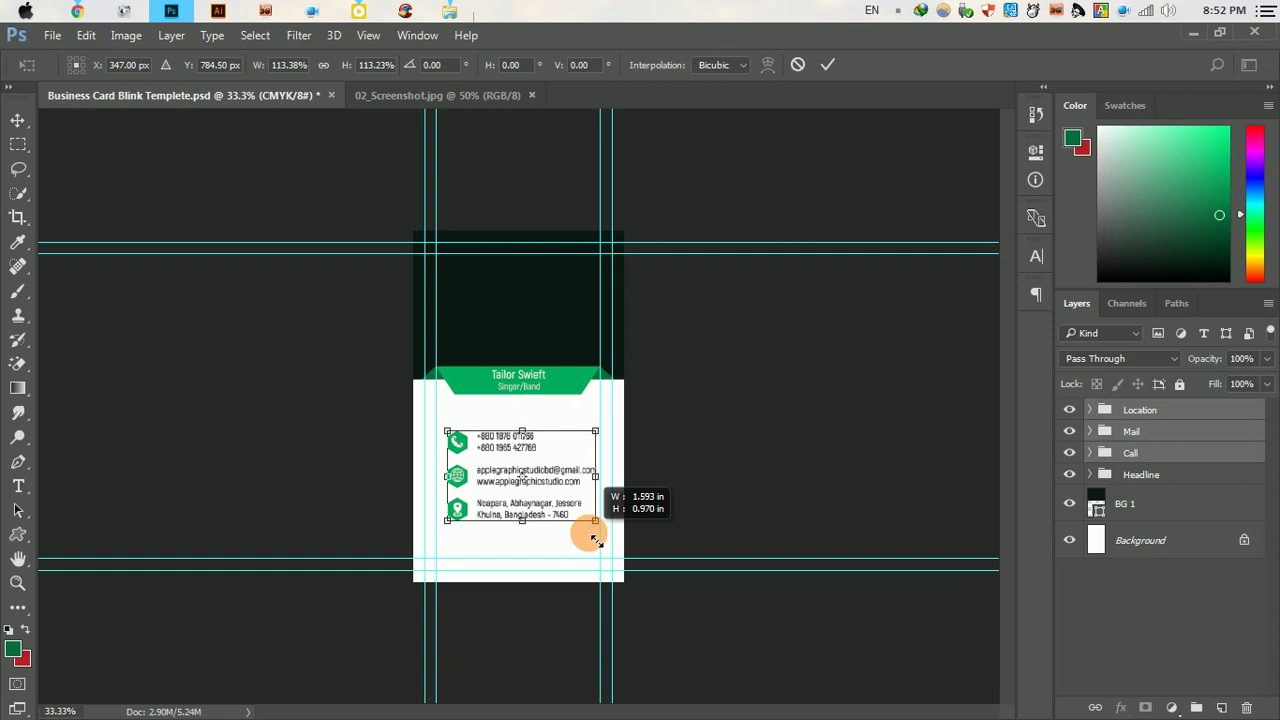
drag(597, 543, 599, 545)
drag(454, 439, 437, 425)
click(826, 78)
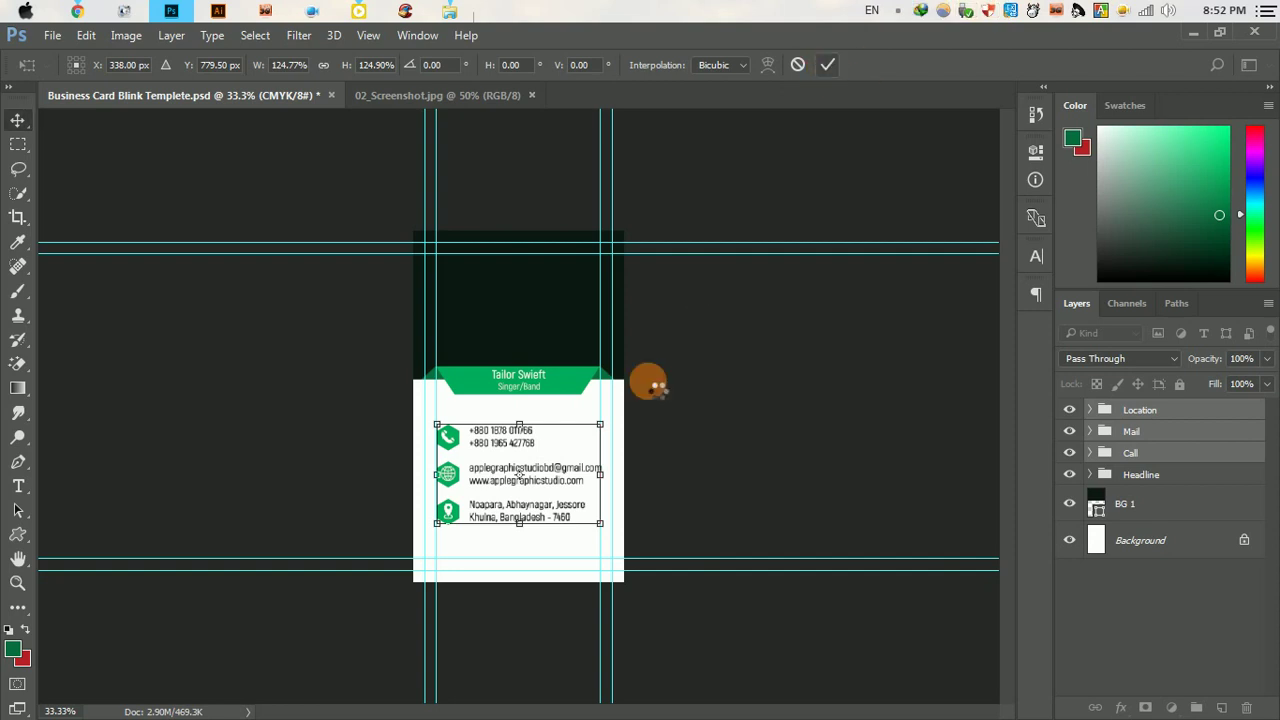
Step: Move the enlarged contact block slightly lower onto the card's white area
key(ctrl+plus)
mouse_move(557, 437)
mouse_down()
mouse_move(541, 456)
mouse_move(541, 430)
mouse_up()
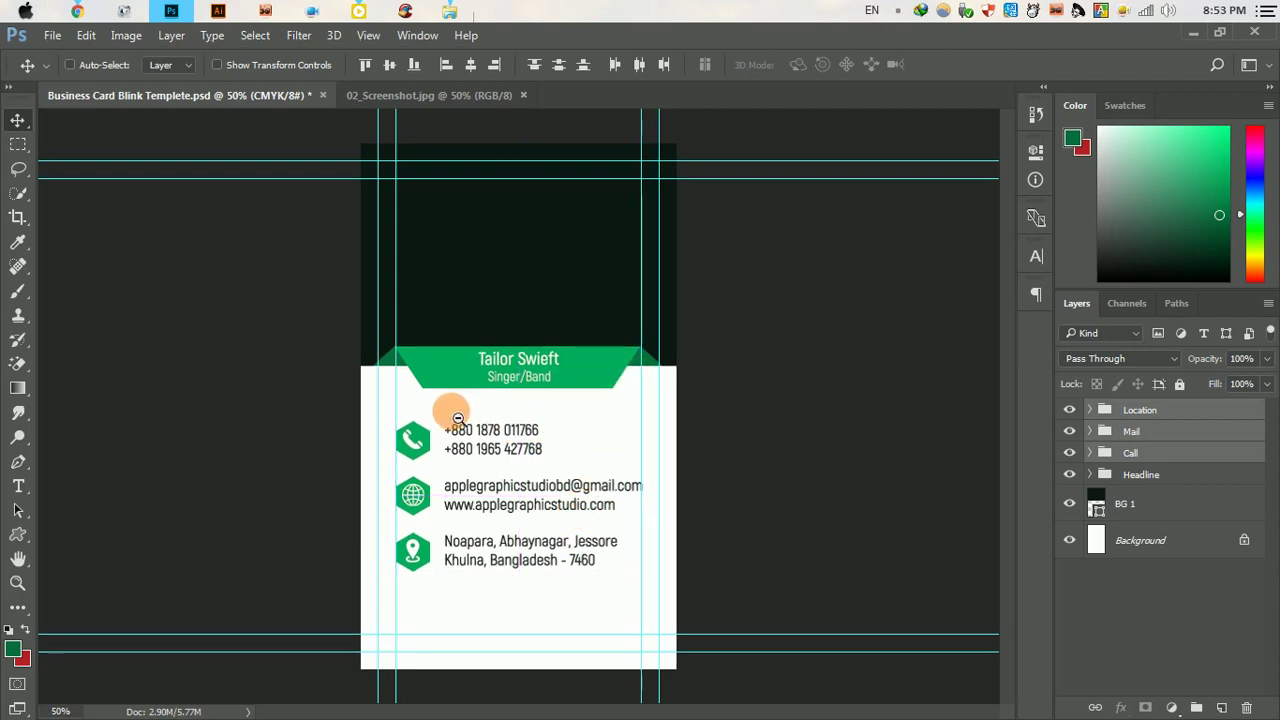
key(ctrl+minus)
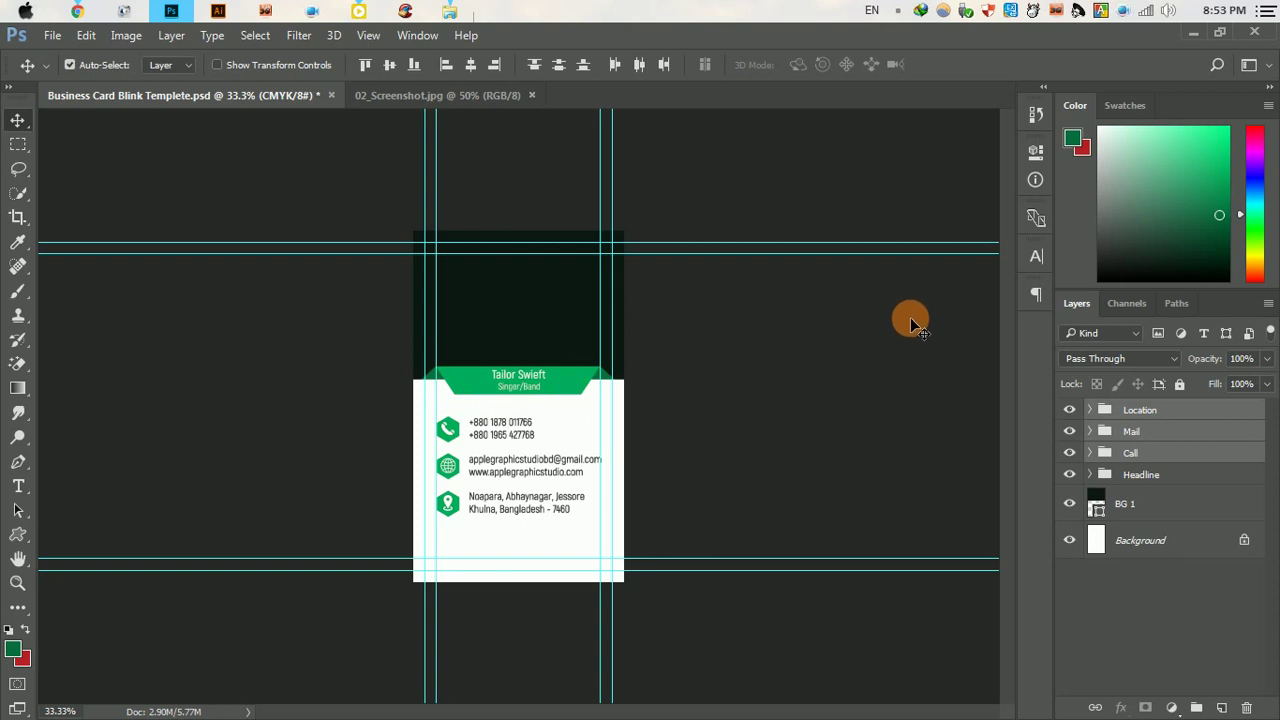
key(ctrl)
drag(508, 451, 515, 448)
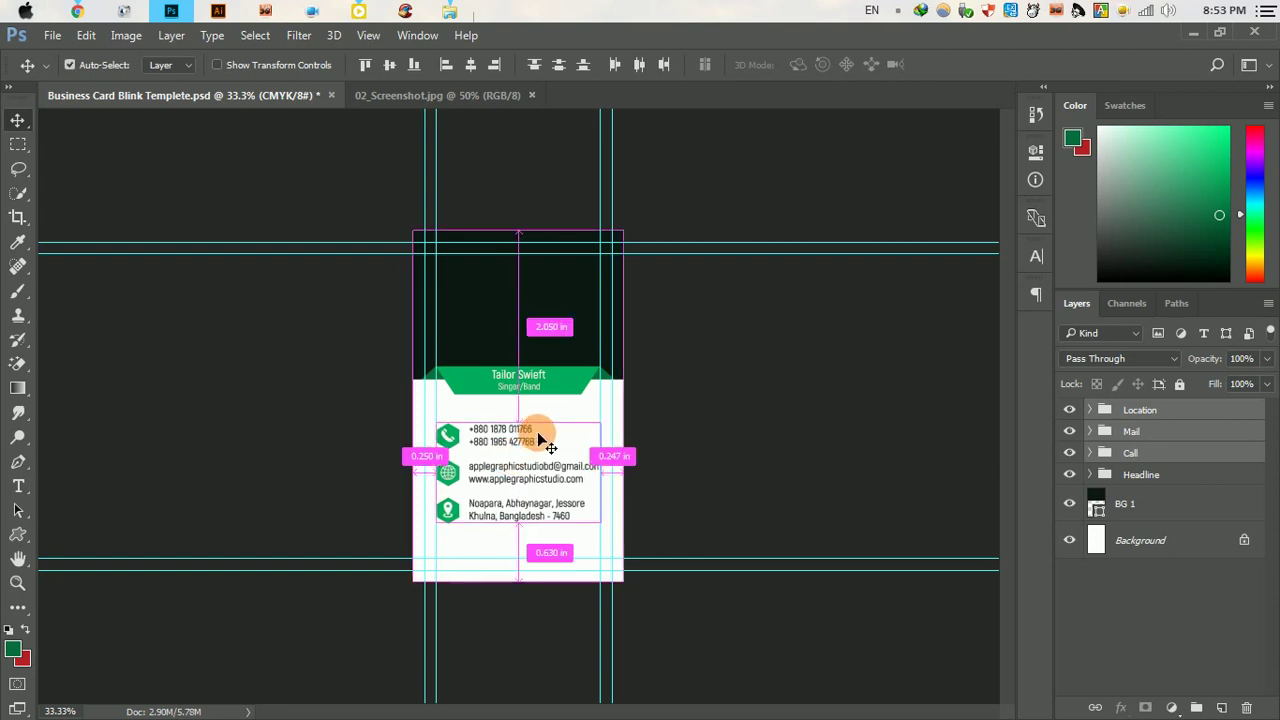
Step: Scale the contact block down to about 92% and commit it
key(ctrl+t)
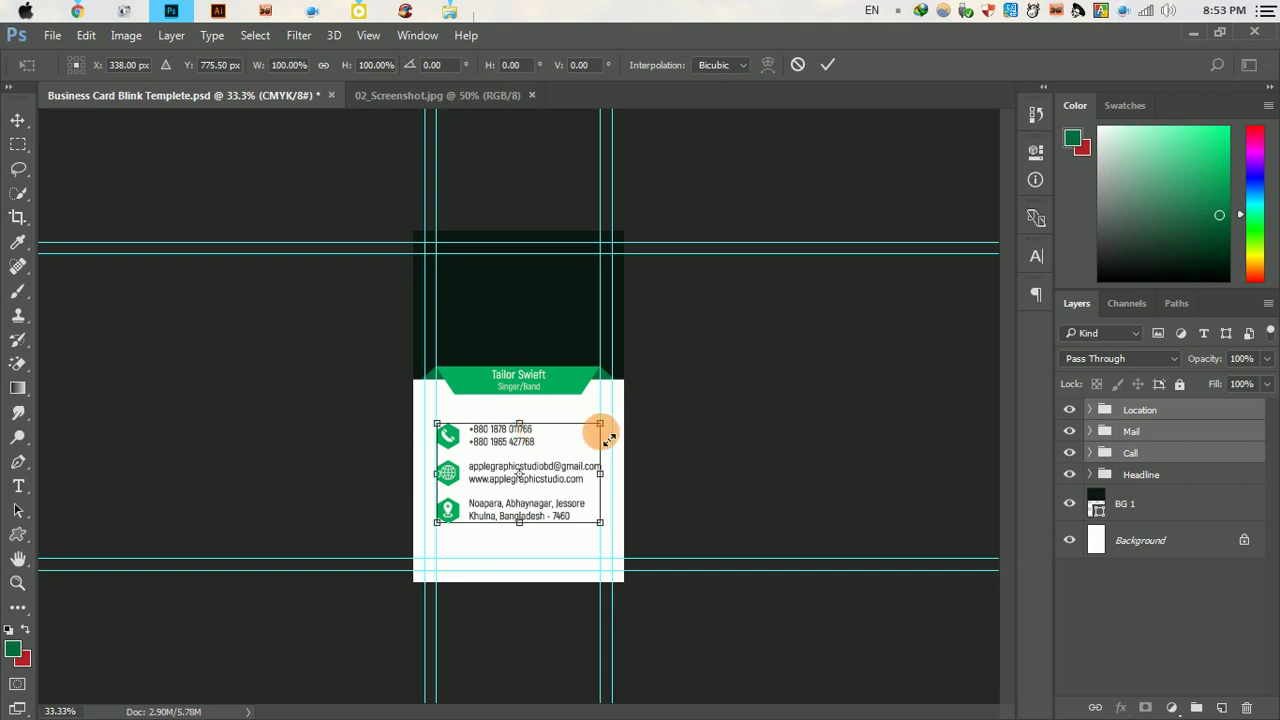
drag(604, 432, 593, 427)
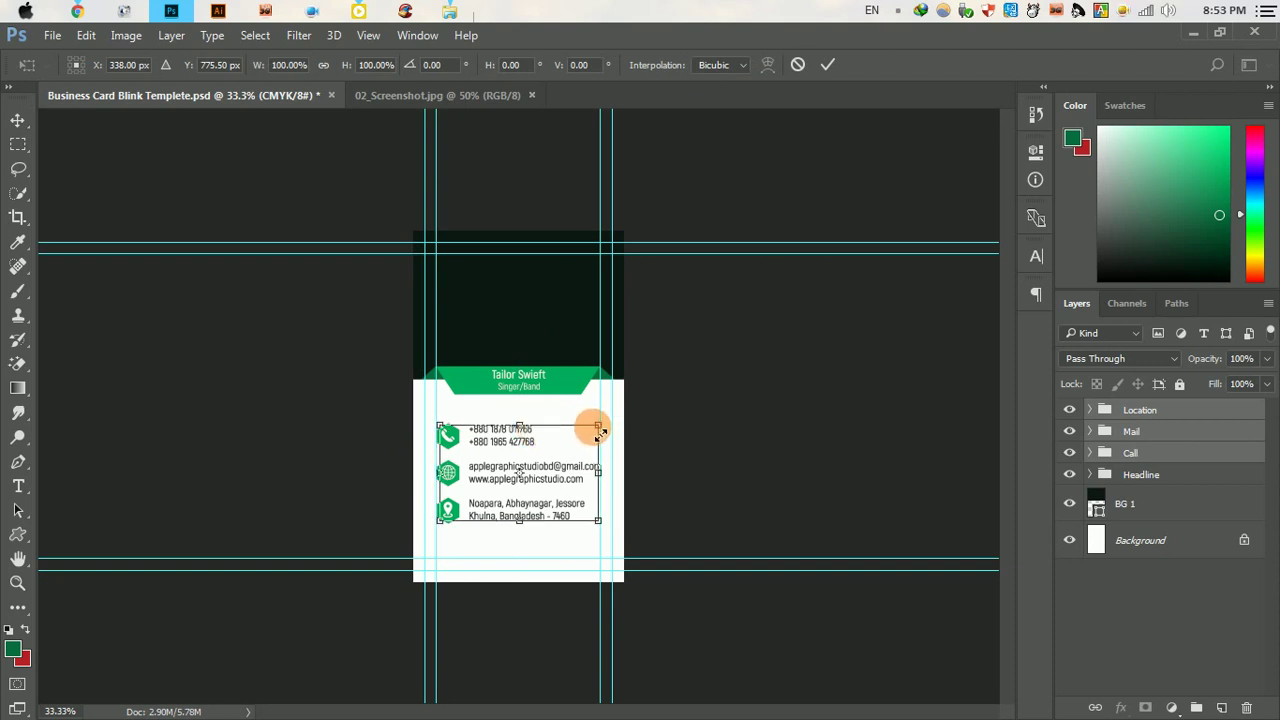
click(828, 64)
click(498, 410)
mouse_move(449, 11)
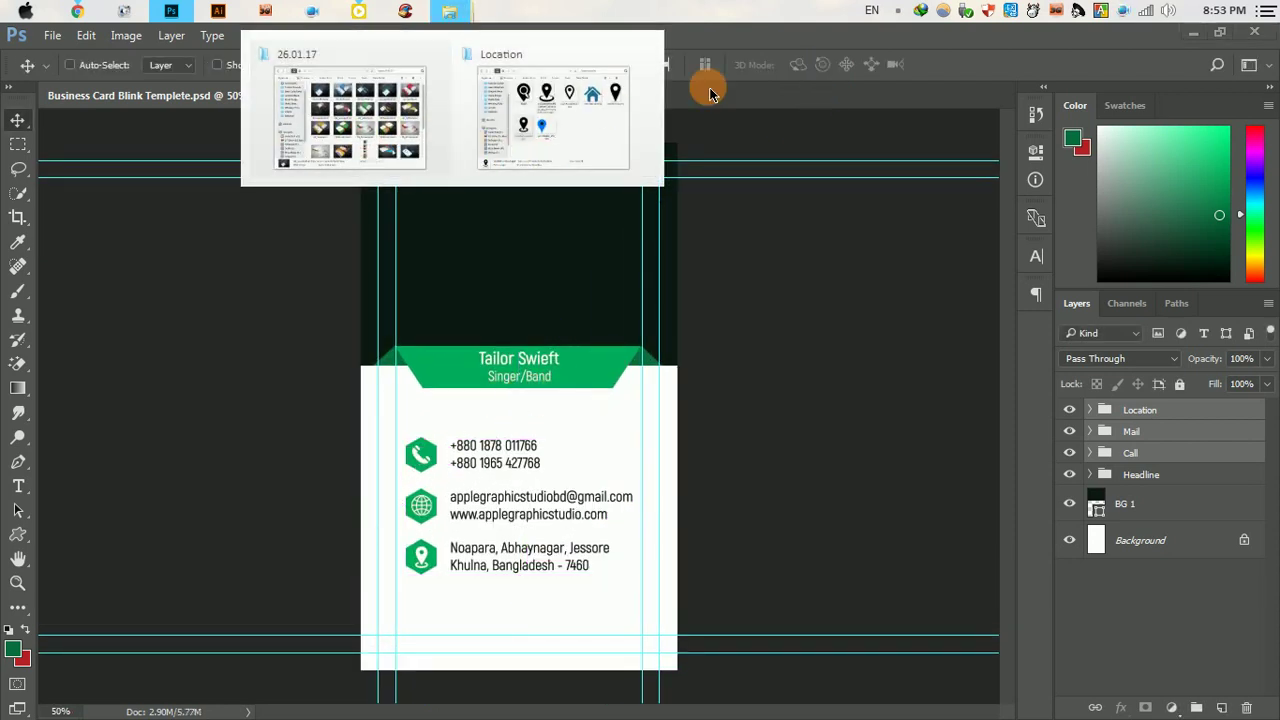
Step: Find the Apple GraphicStudio Logo image in Graphic Work > Apple Graphic Studio > Apple Studio Logo
click(586, 108)
click(398, 168)
click(394, 163)
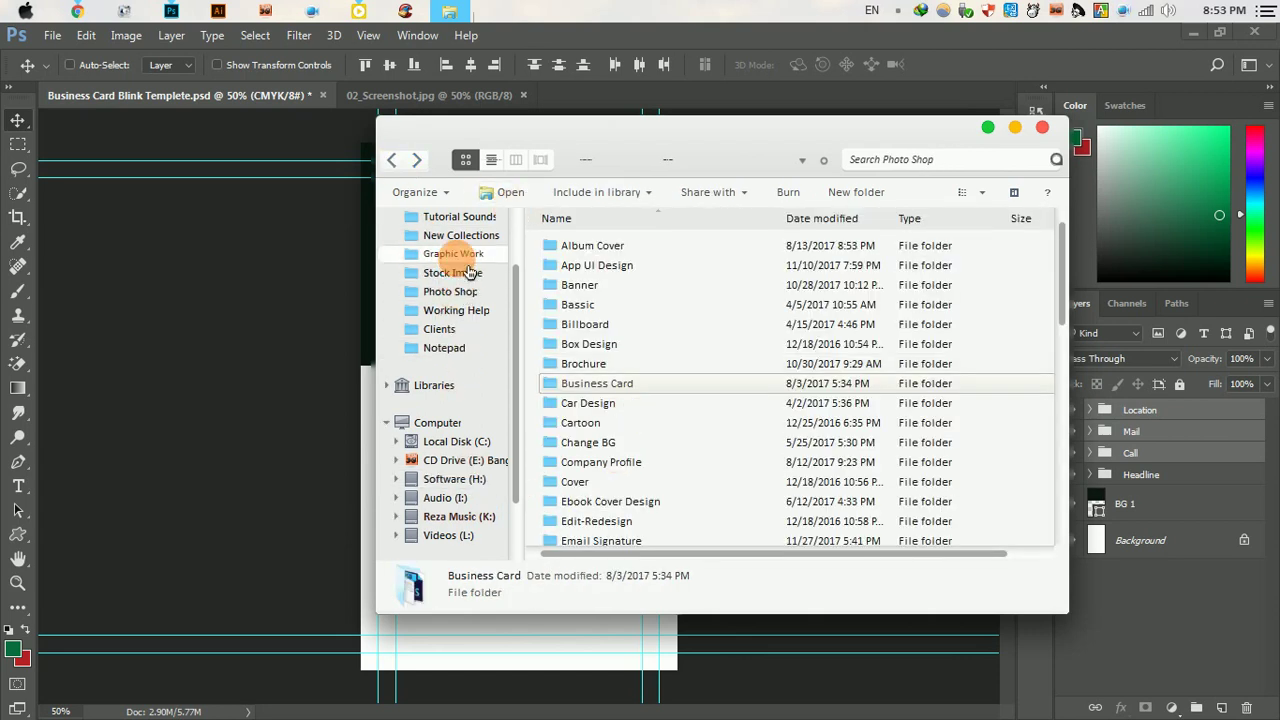
click(457, 254)
double_click(623, 265)
double_click(630, 250)
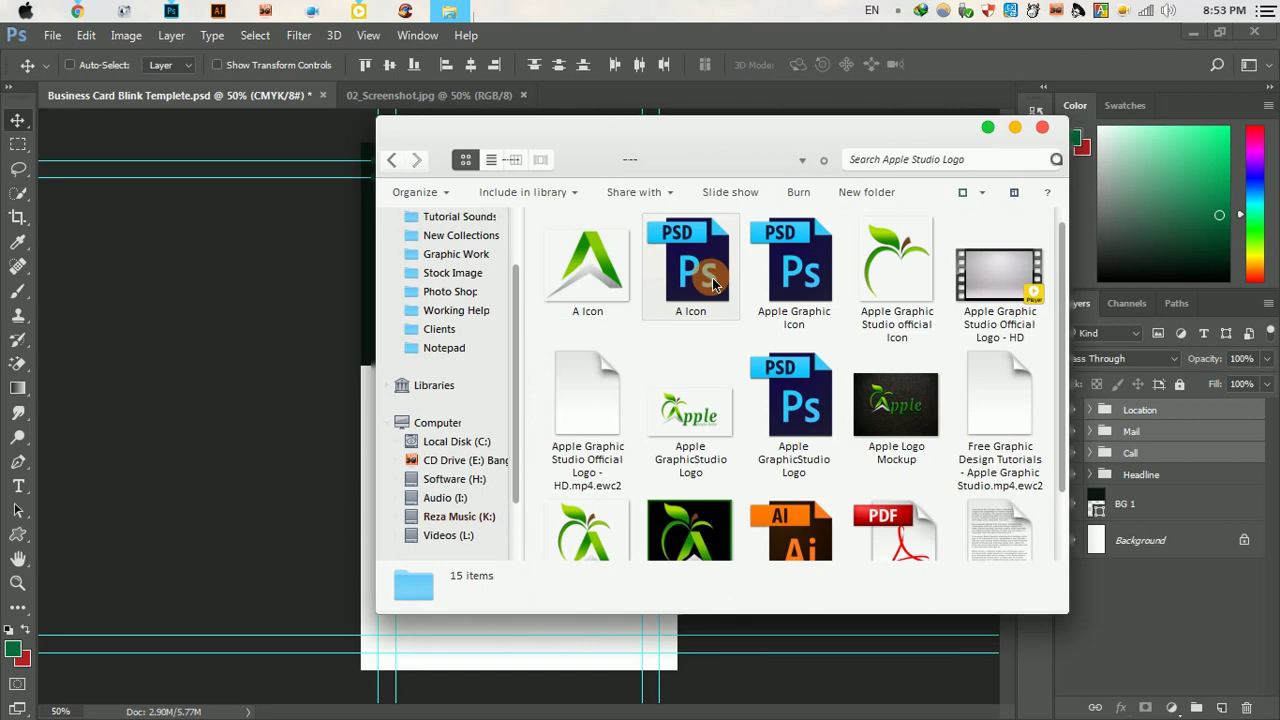
click(703, 390)
Step: Place the logo on the card, scale it down, and centre it horizontally
drag(705, 393, 277, 363)
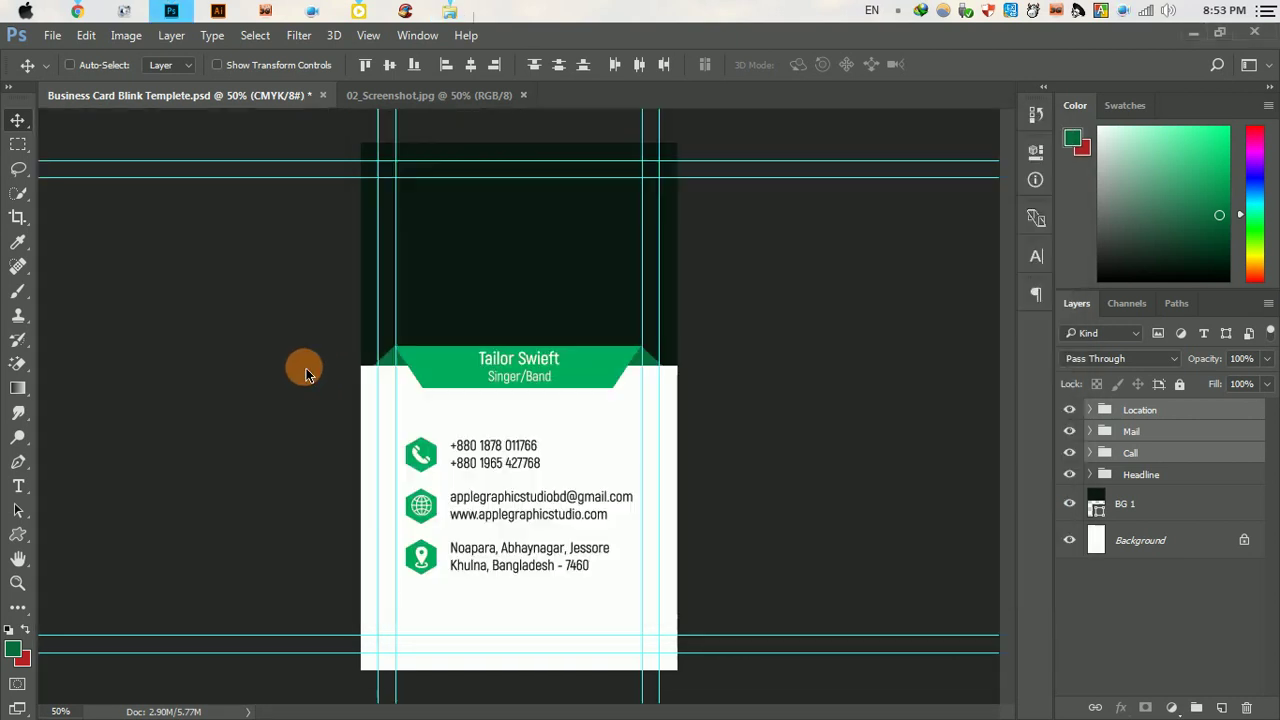
mouse_move(677, 491)
mouse_down()
mouse_move(604, 454)
mouse_move(546, 280)
mouse_up()
click(640, 64)
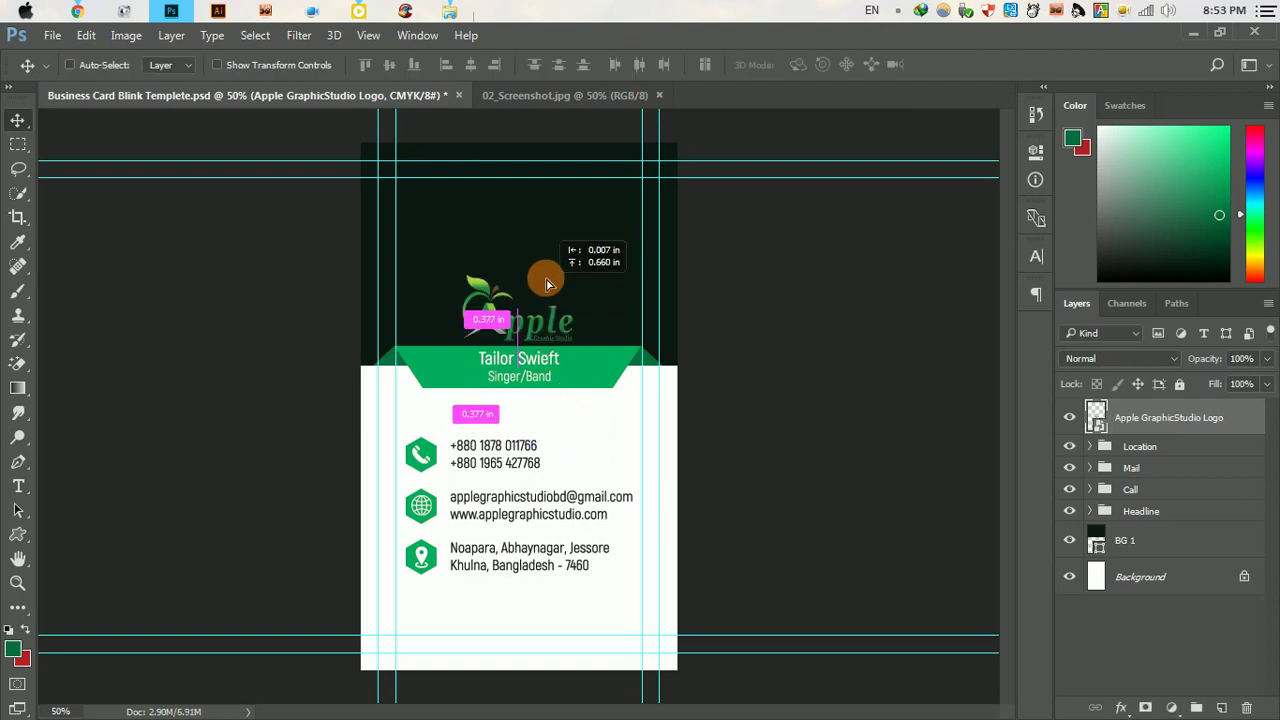
click(255, 35)
click(276, 55)
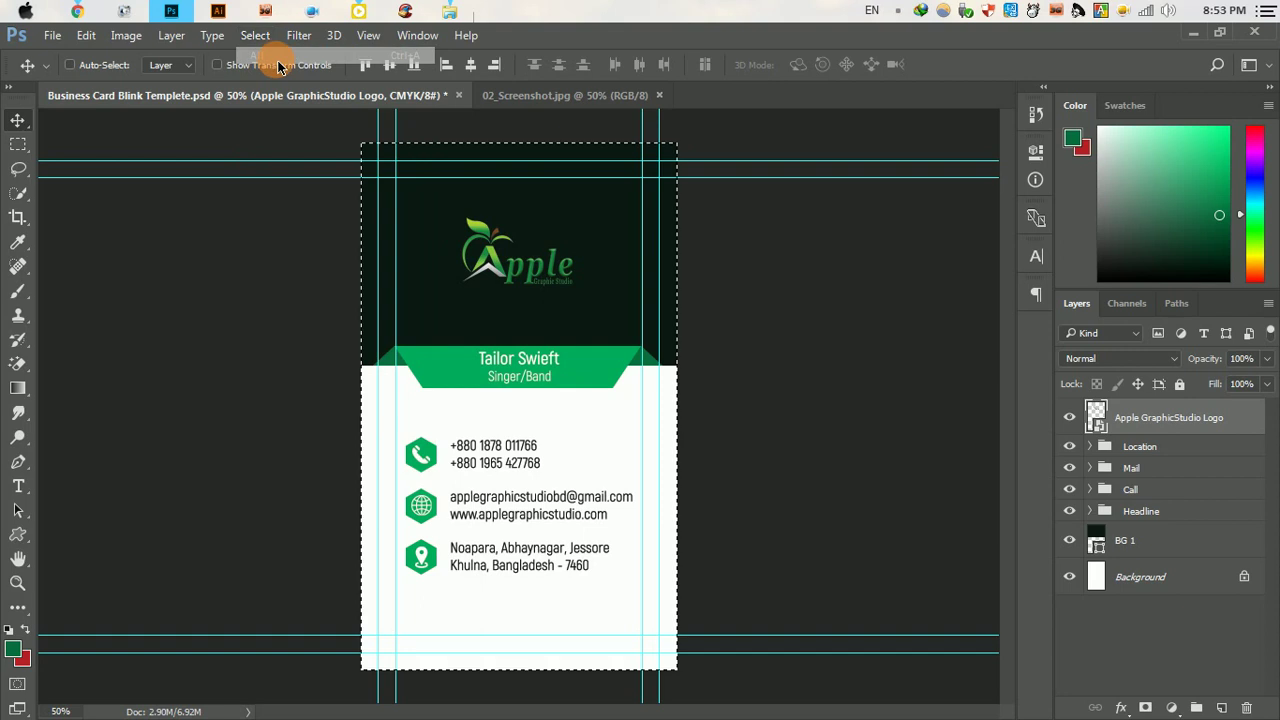
click(471, 66)
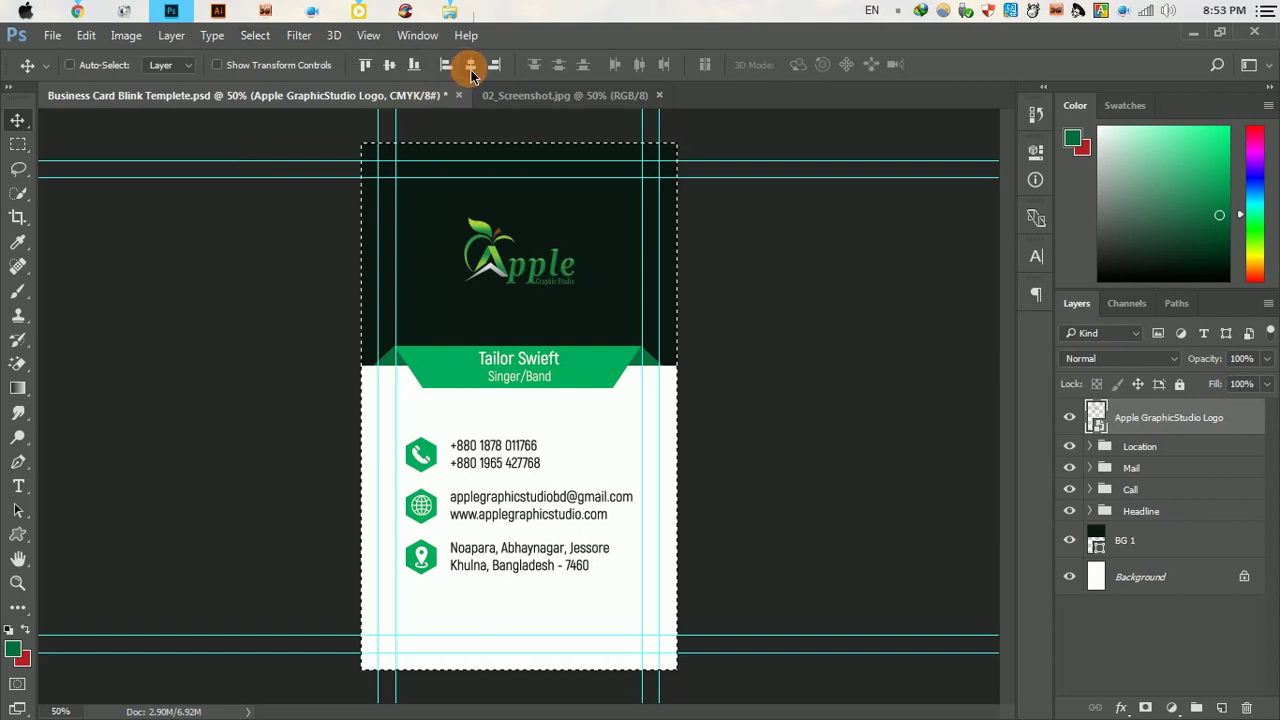
click(255, 35)
click(276, 73)
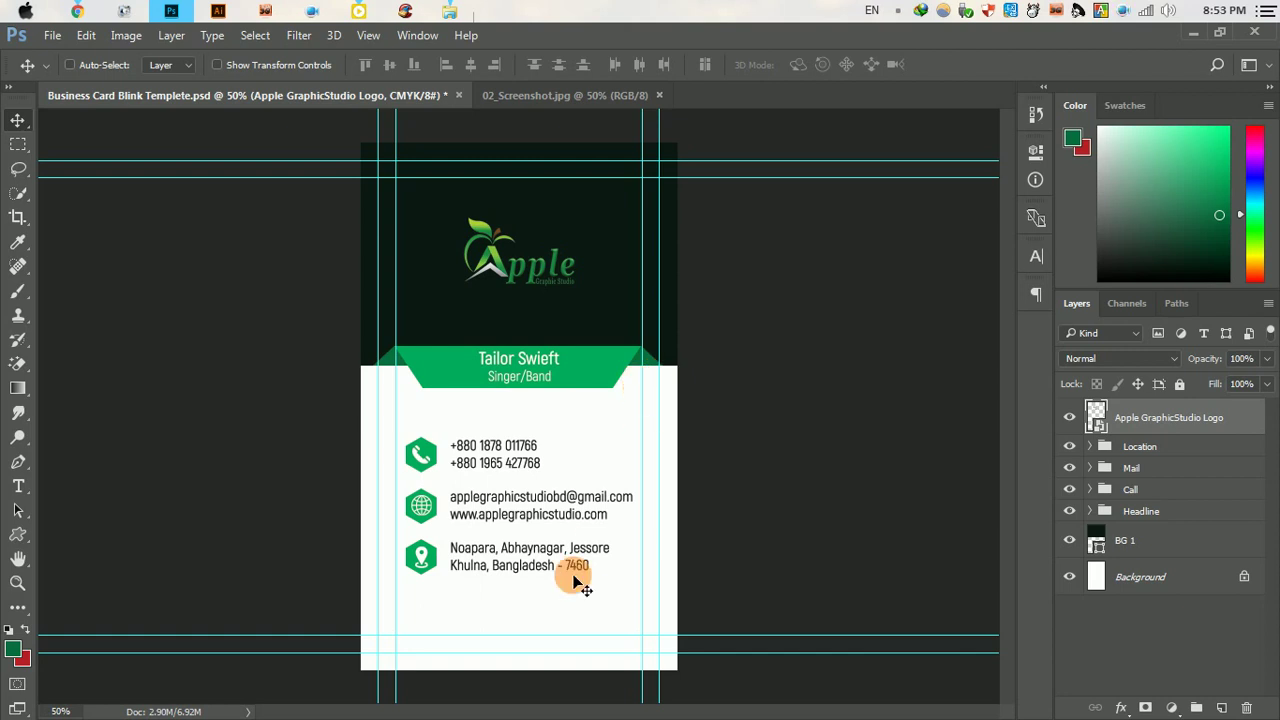
Step: Browse the folders to the Business Card folder and return to the card document
key(ctrl)
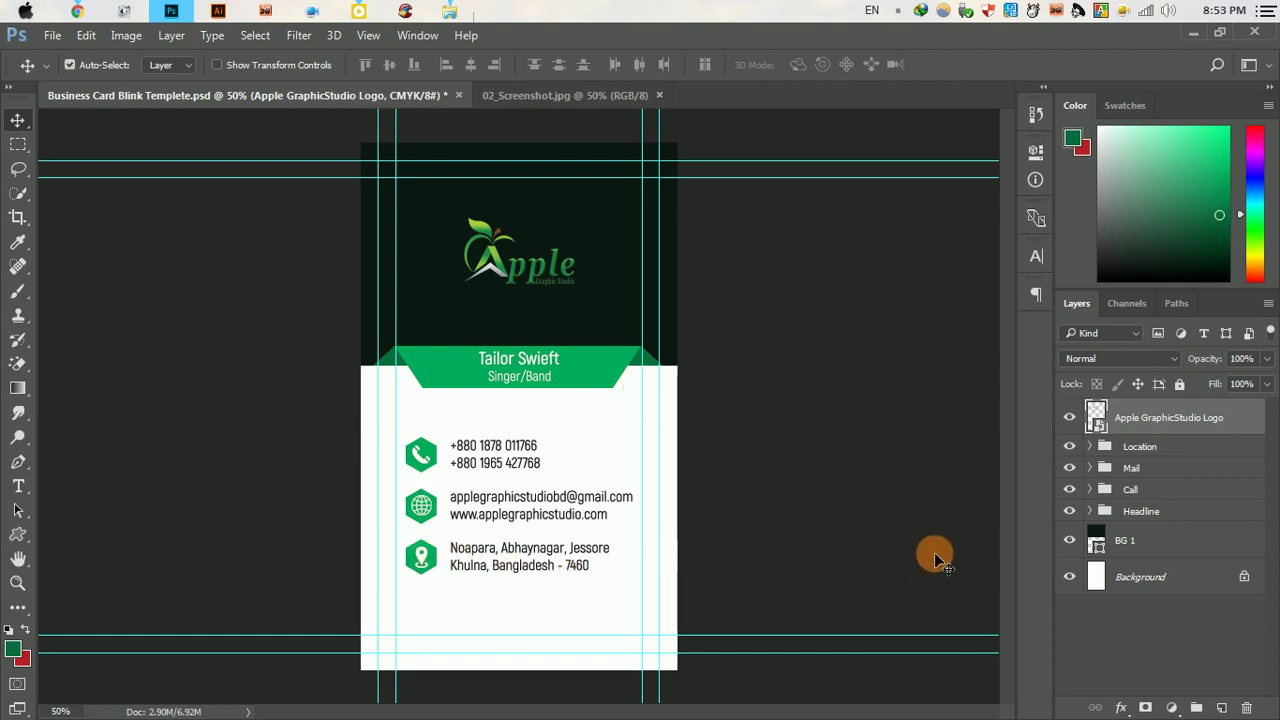
mouse_move(449, 11)
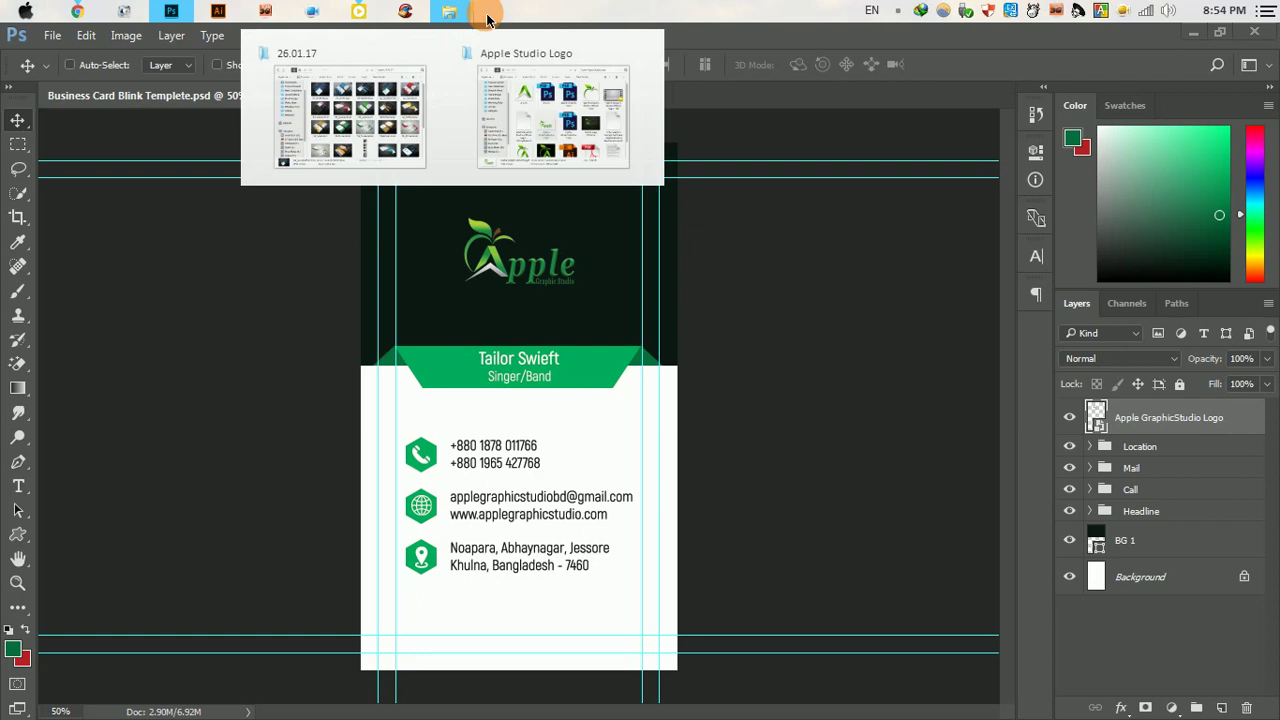
click(540, 115)
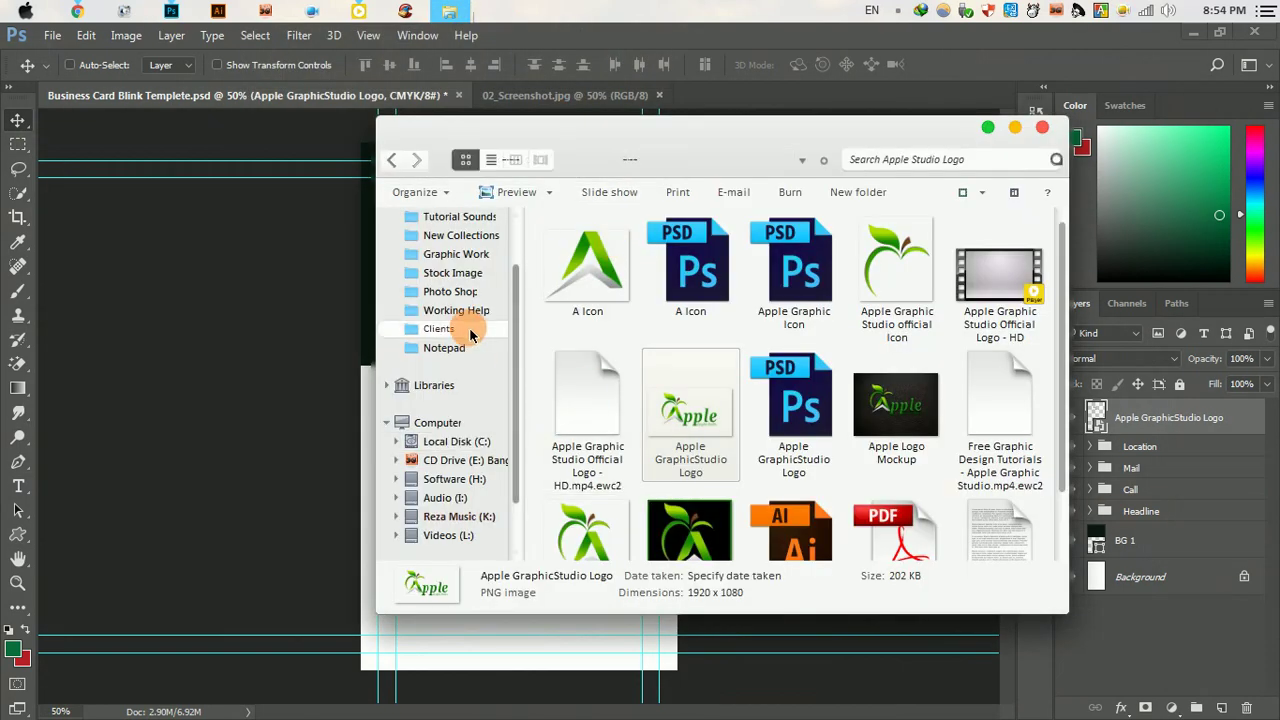
click(488, 291)
double_click(645, 392)
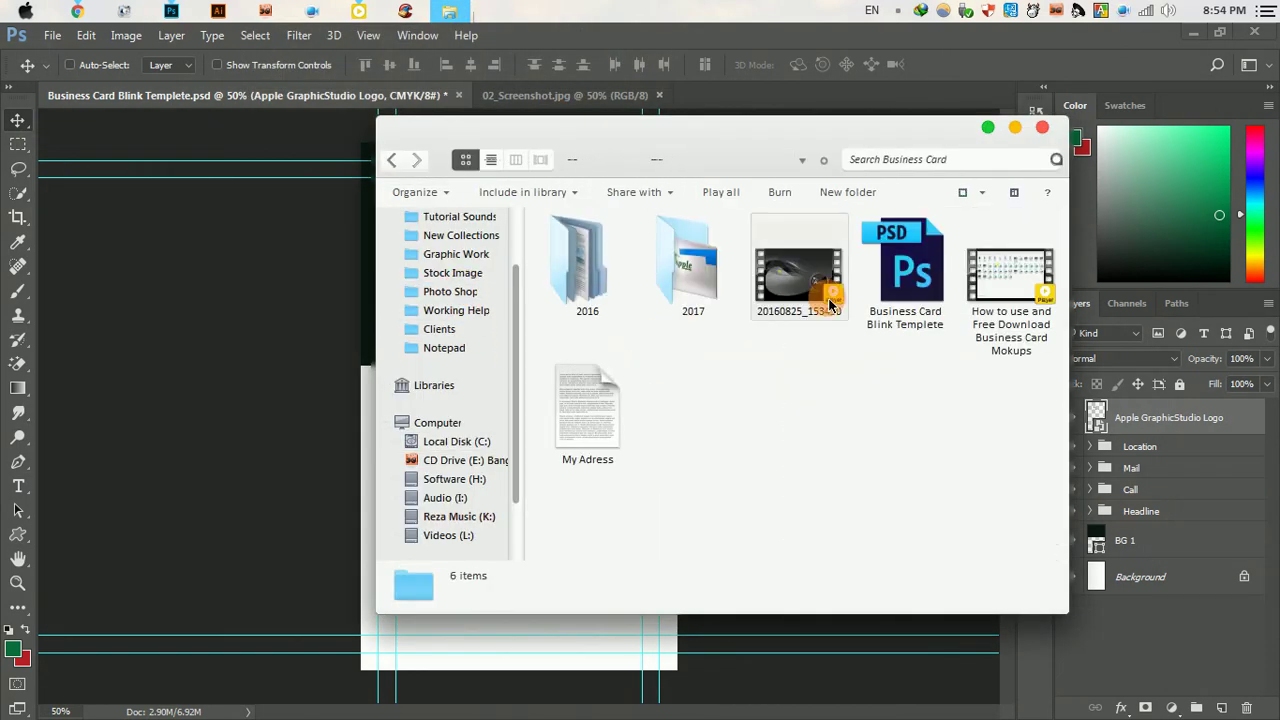
double_click(915, 294)
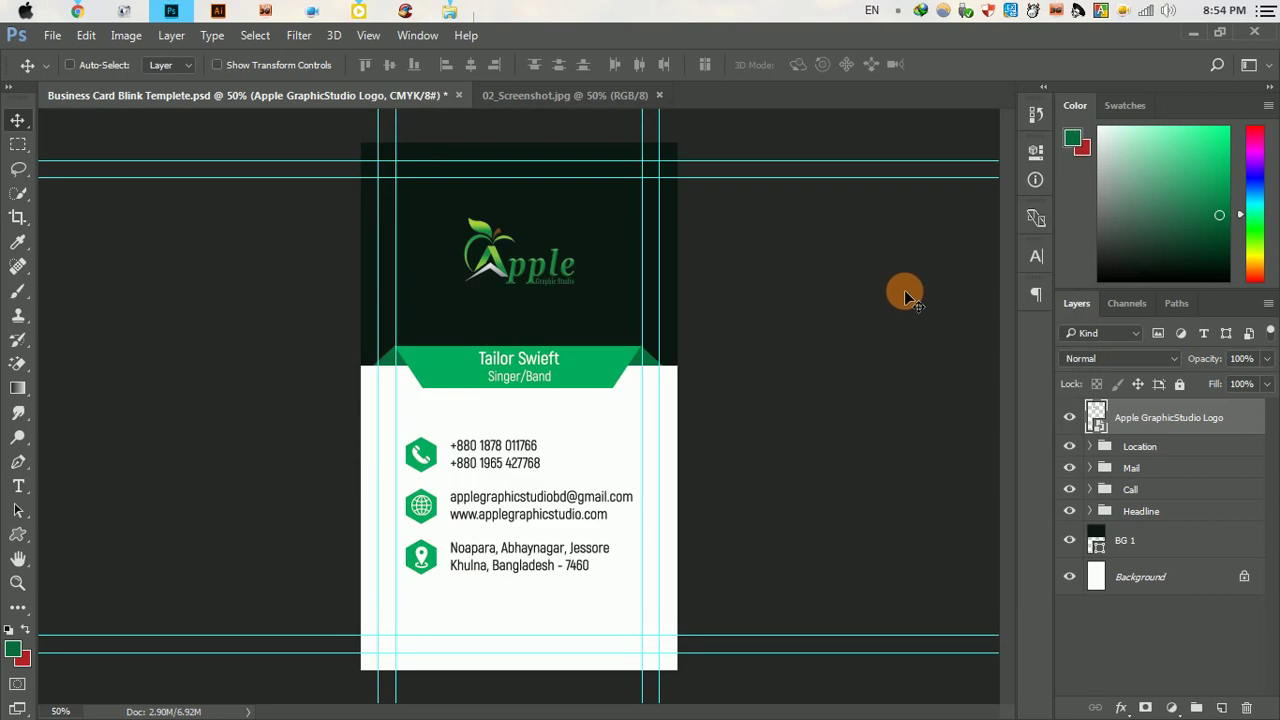
Step: Save the card to the Desktop as Business Card 1.psd with maximum compatibility
click(53, 36)
click(88, 235)
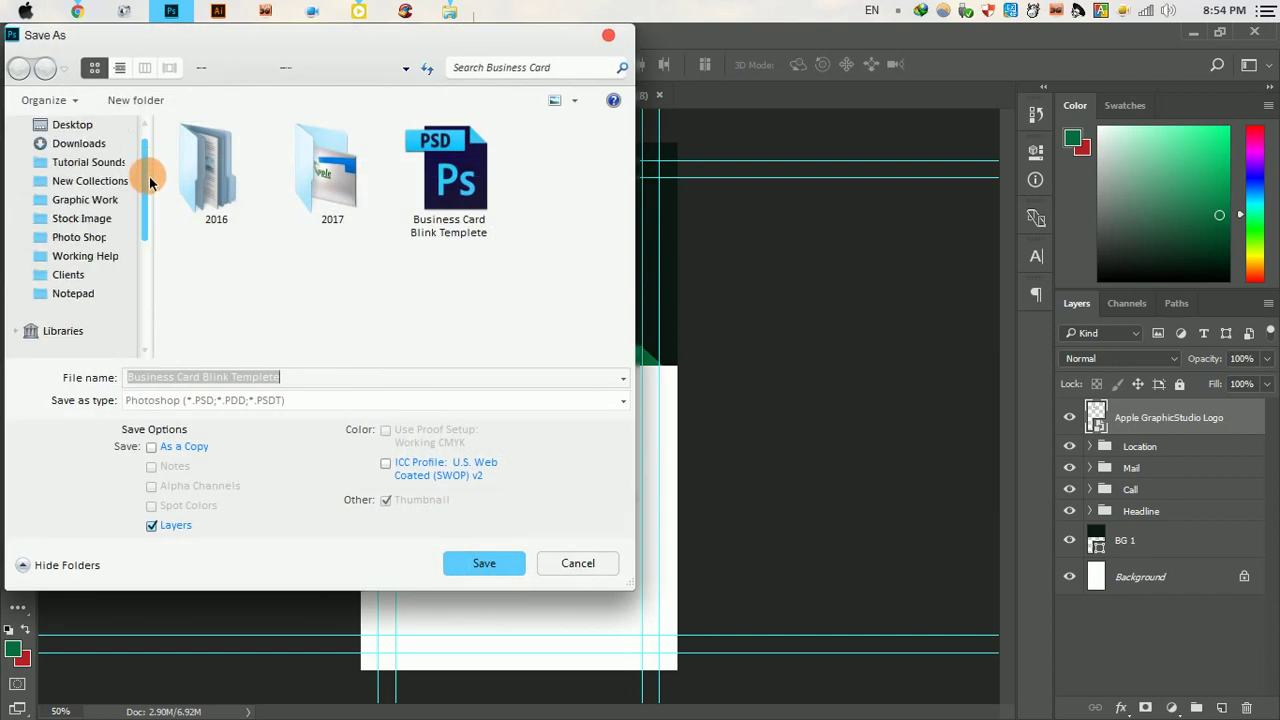
drag(151, 257, 148, 140)
click(72, 152)
click(258, 380)
click(294, 380)
drag(218, 386, 400, 376)
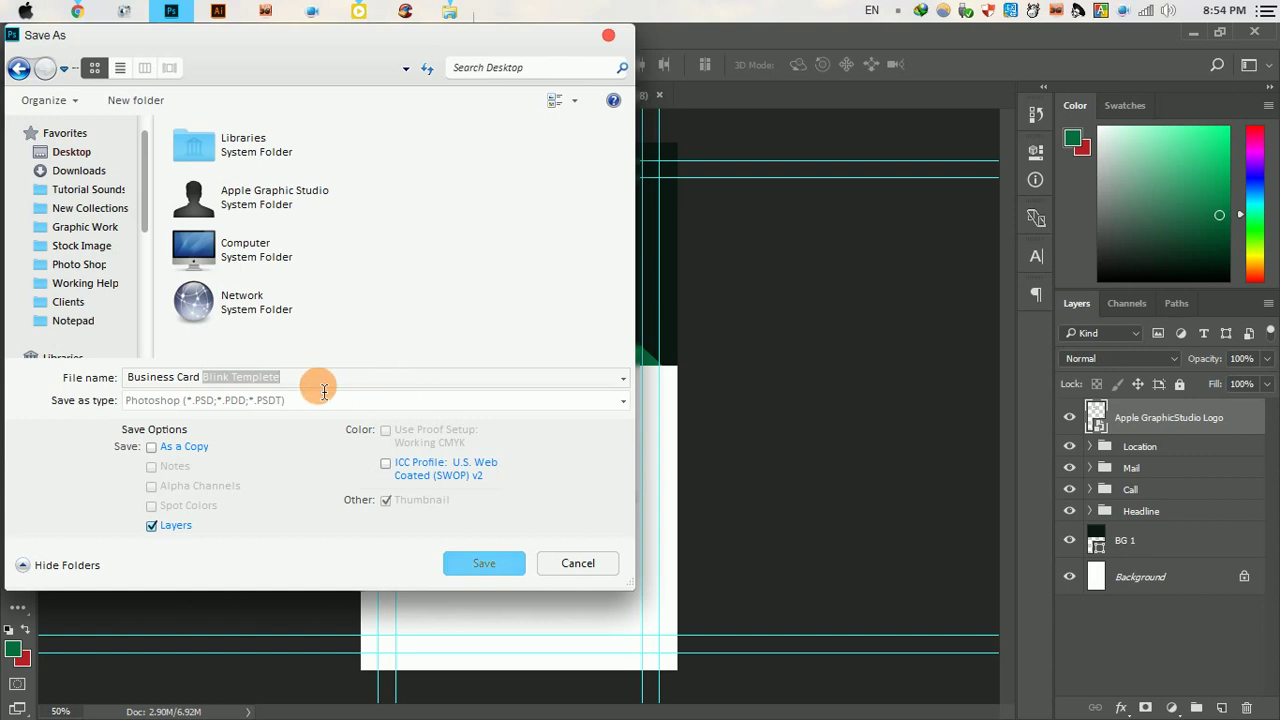
click(518, 563)
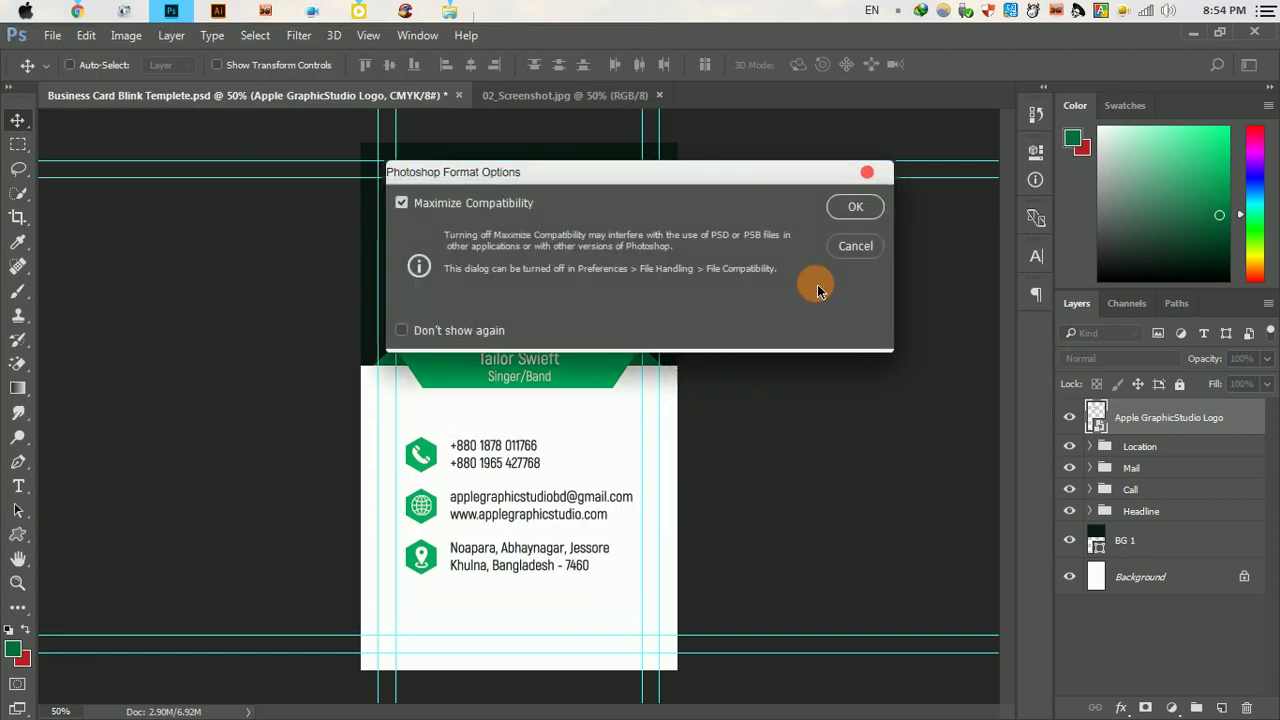
click(851, 217)
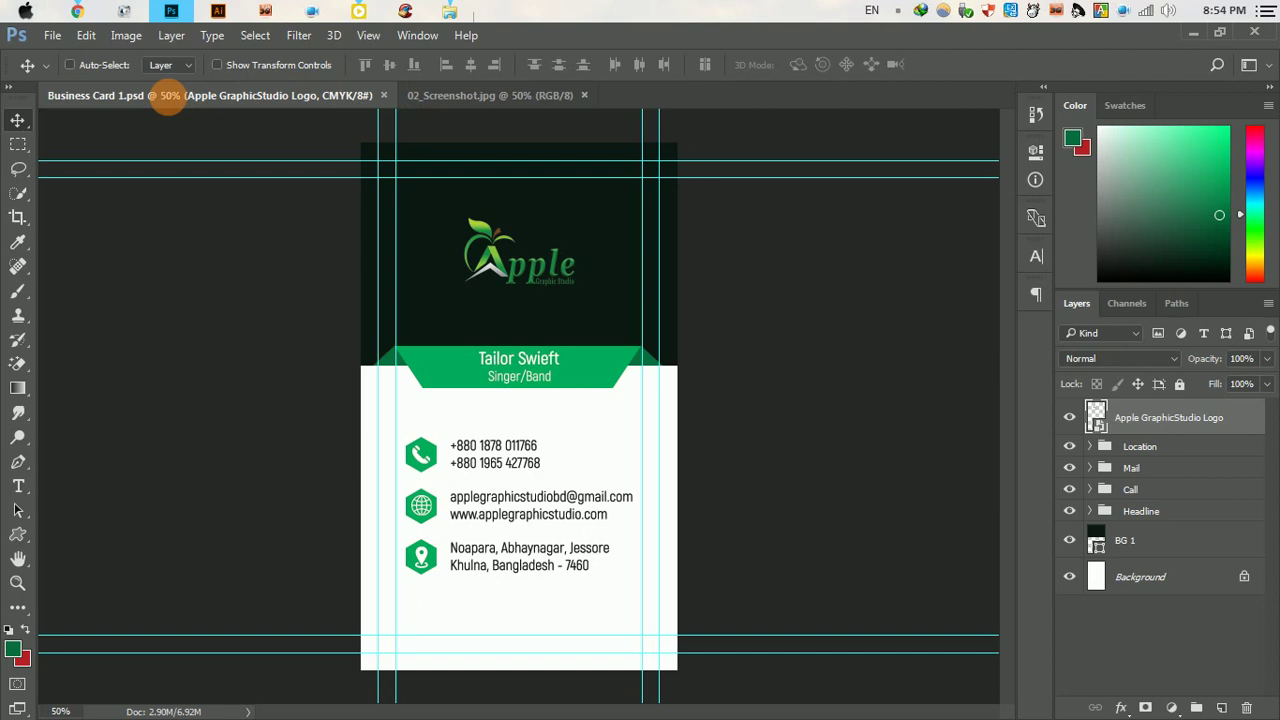
Step: Close the saved card and reference image, then reopen Business Card Blink Templete.psd
click(383, 96)
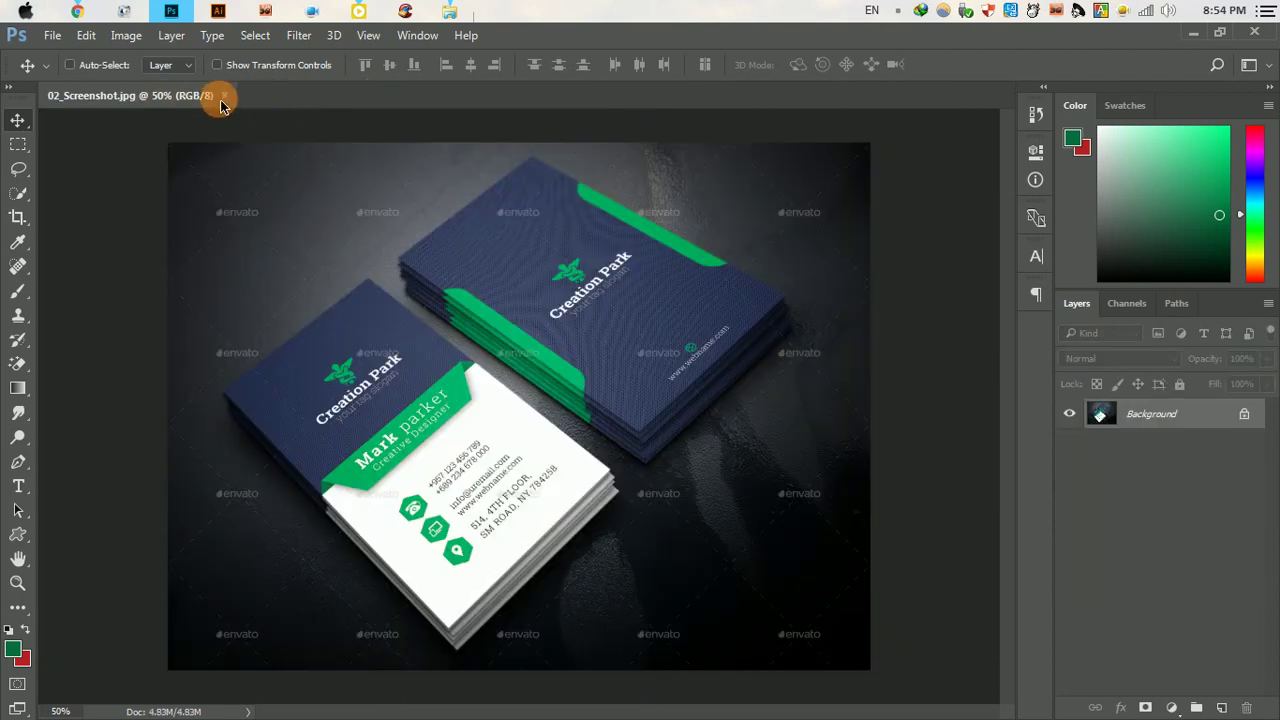
click(222, 96)
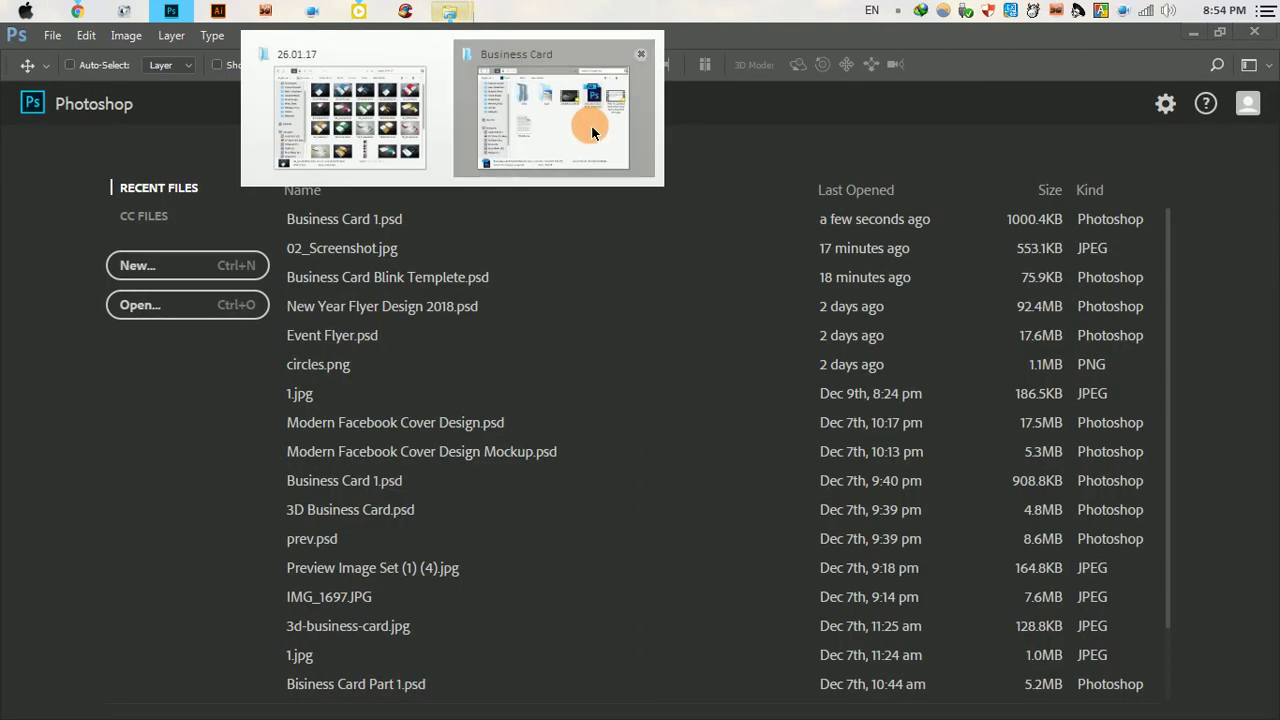
mouse_move(450, 11)
click(591, 124)
double_click(926, 294)
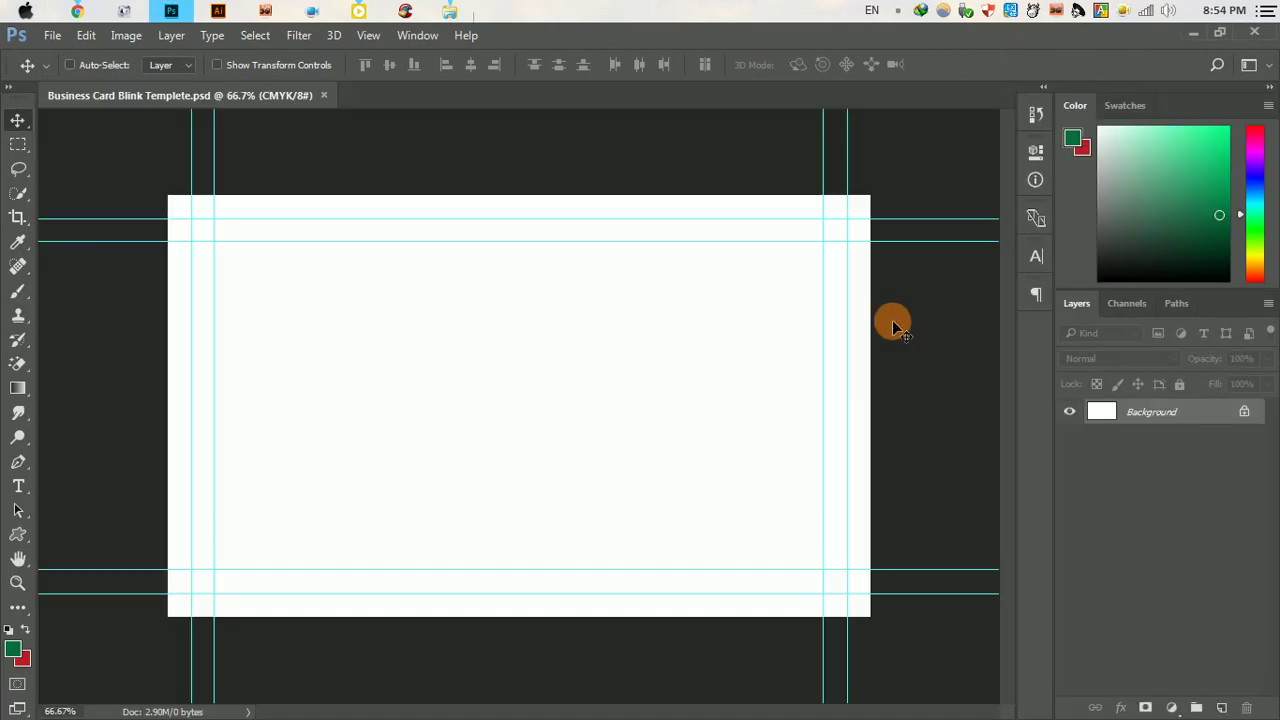
Step: Rotate the template canvas 90° into portrait and zoom out to fit
click(120, 38)
mouse_move(160, 199)
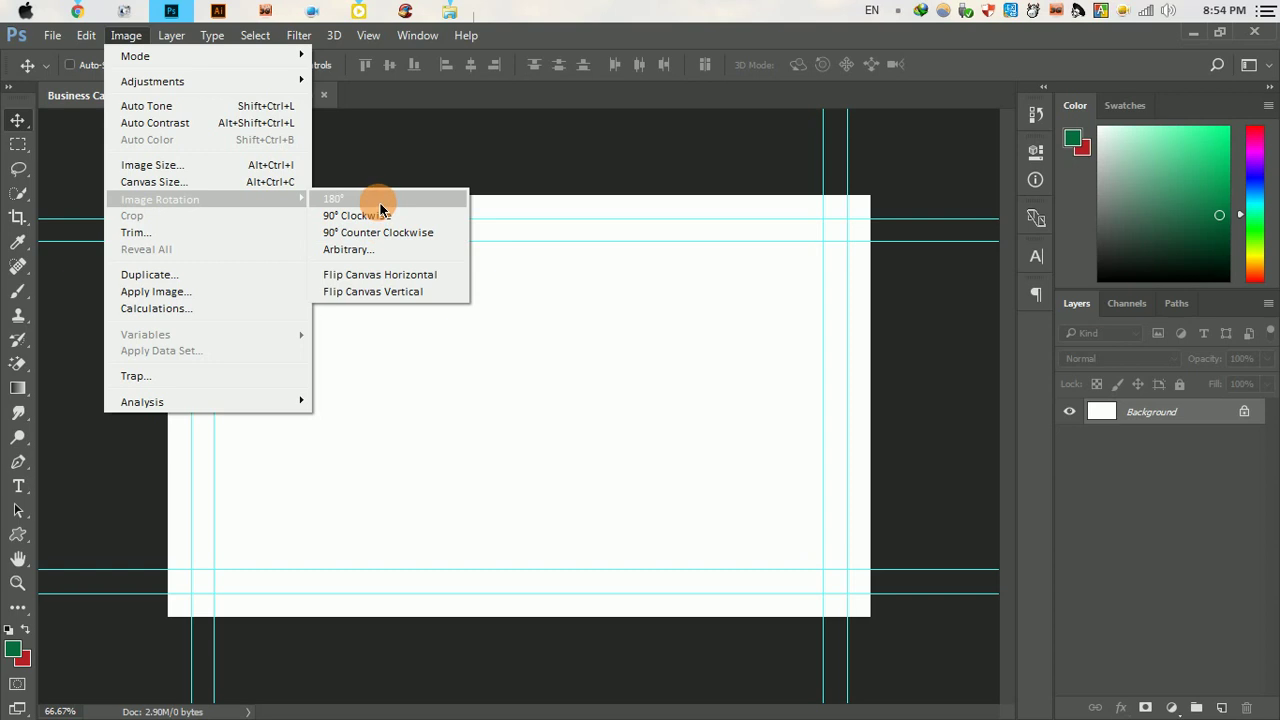
click(366, 215)
key(ctrl+minus)
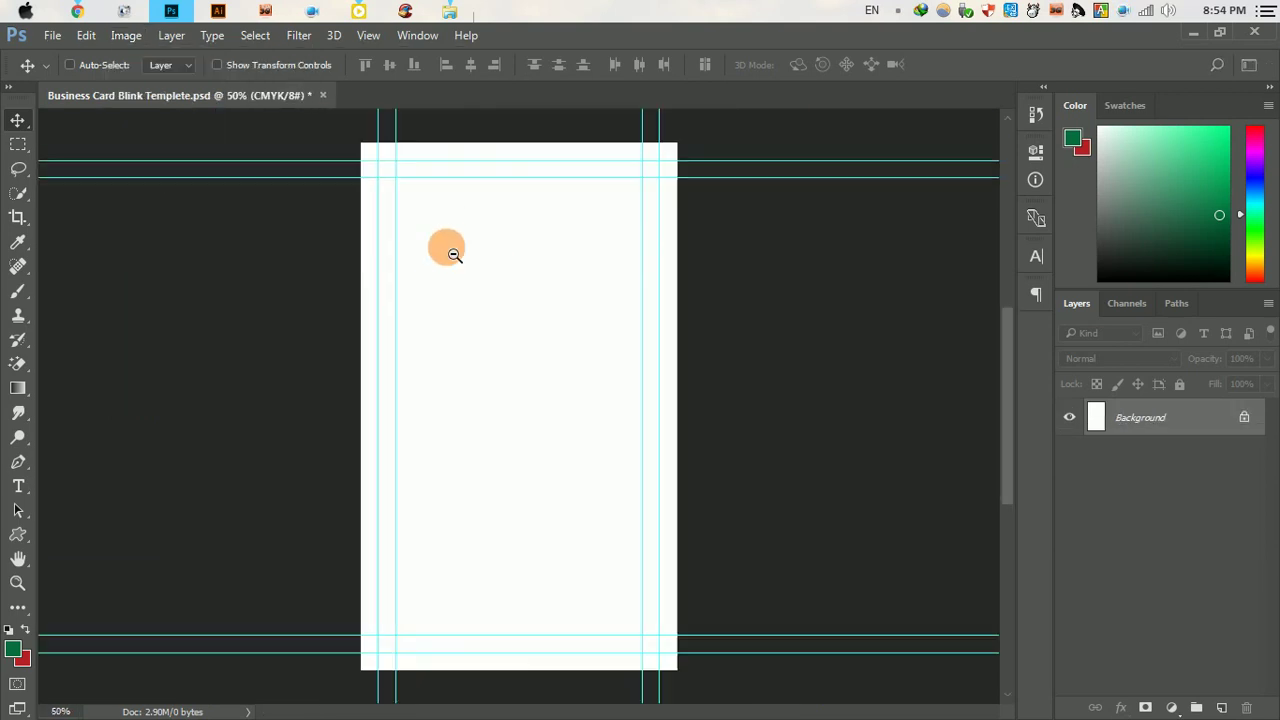
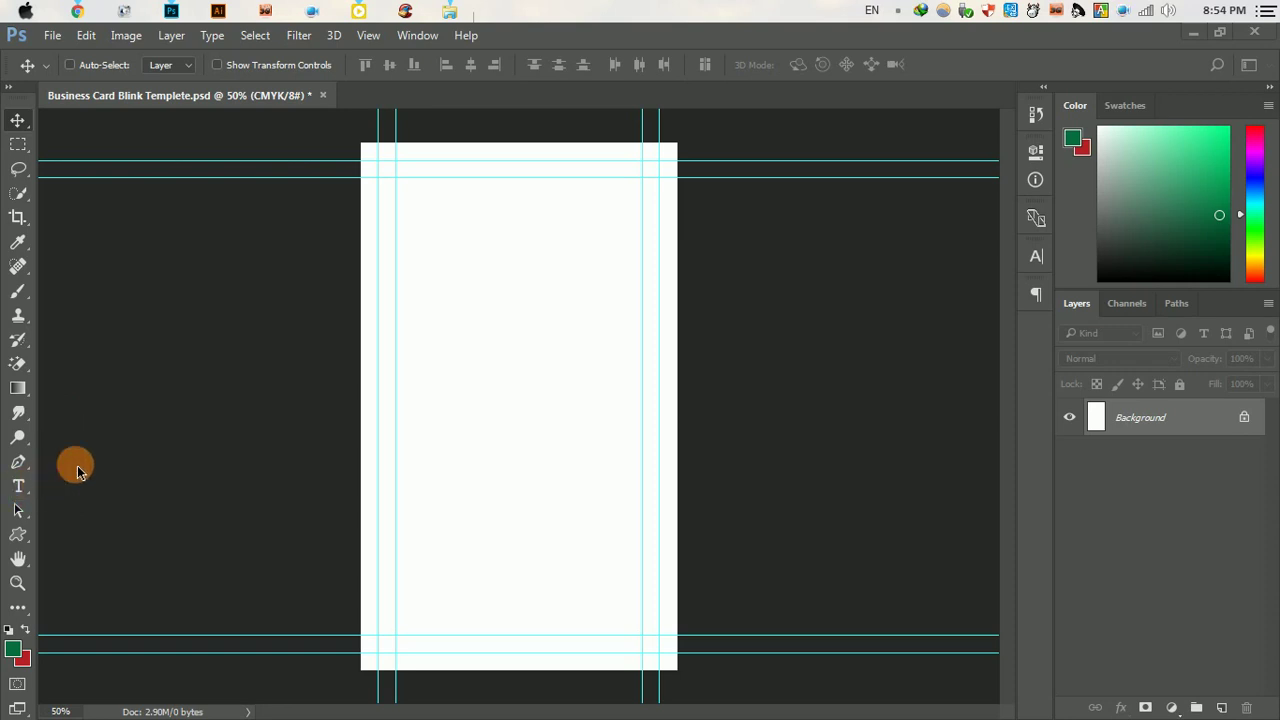
Step: In File Explorer, browse to Photo Shop > Graphic Work > Apple Graphic Studio > Apple Studio Logo
click(477, 11)
click(552, 106)
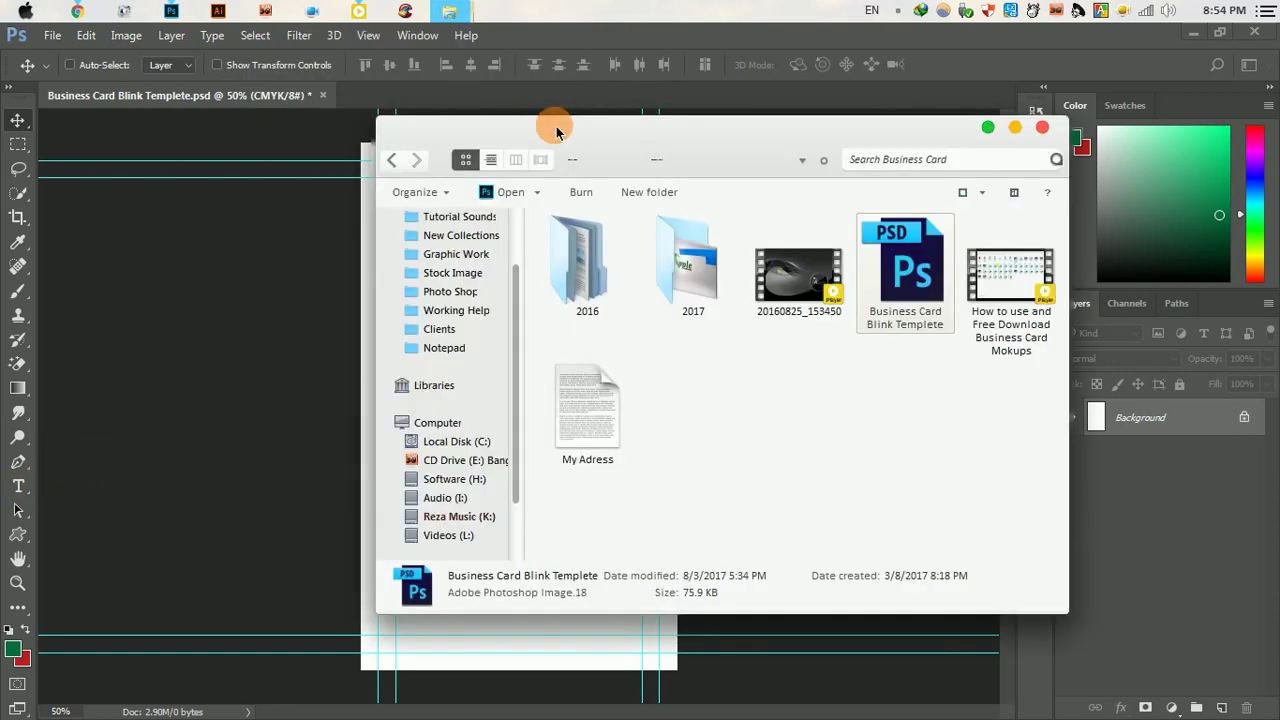
scroll(495, 300, up, 2)
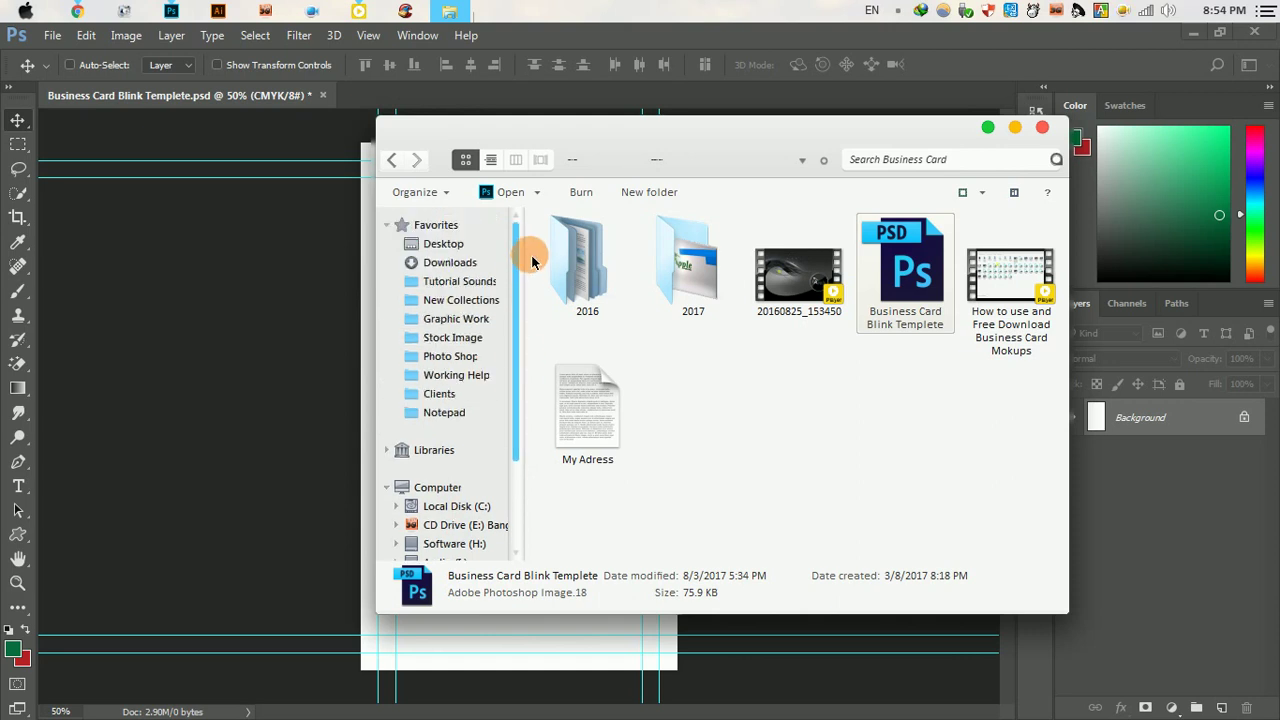
click(470, 358)
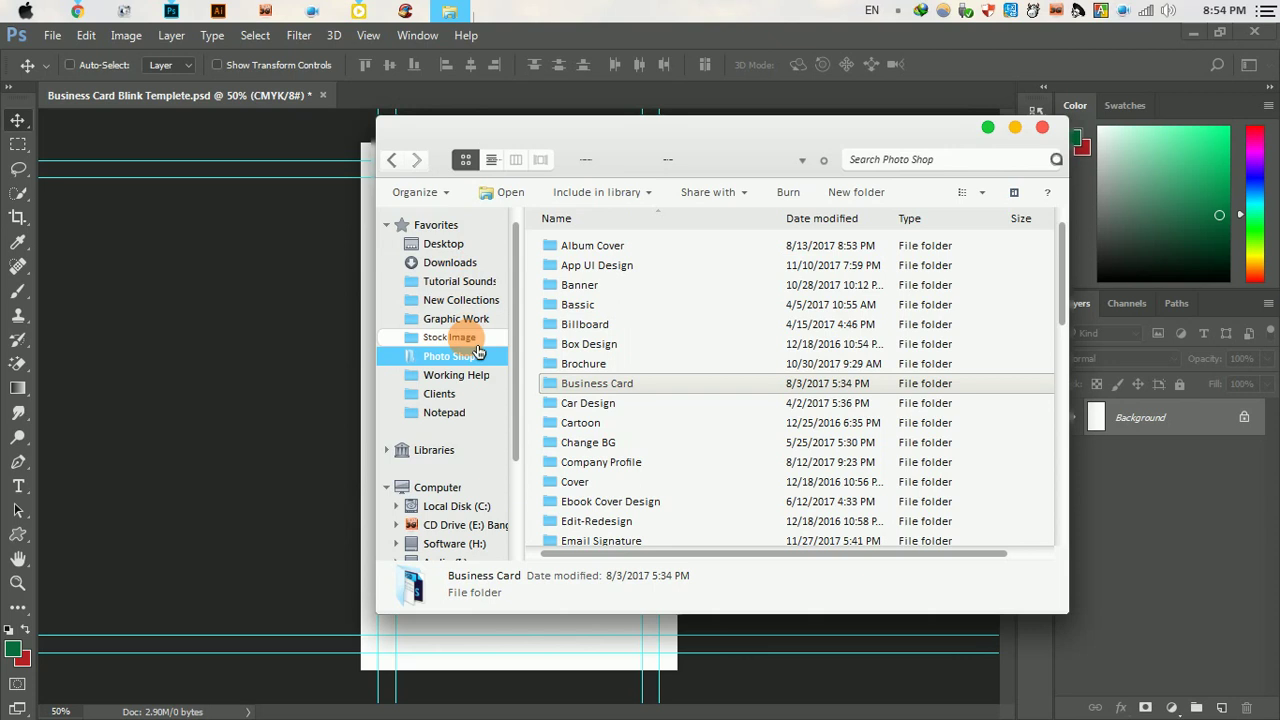
click(470, 320)
double_click(634, 266)
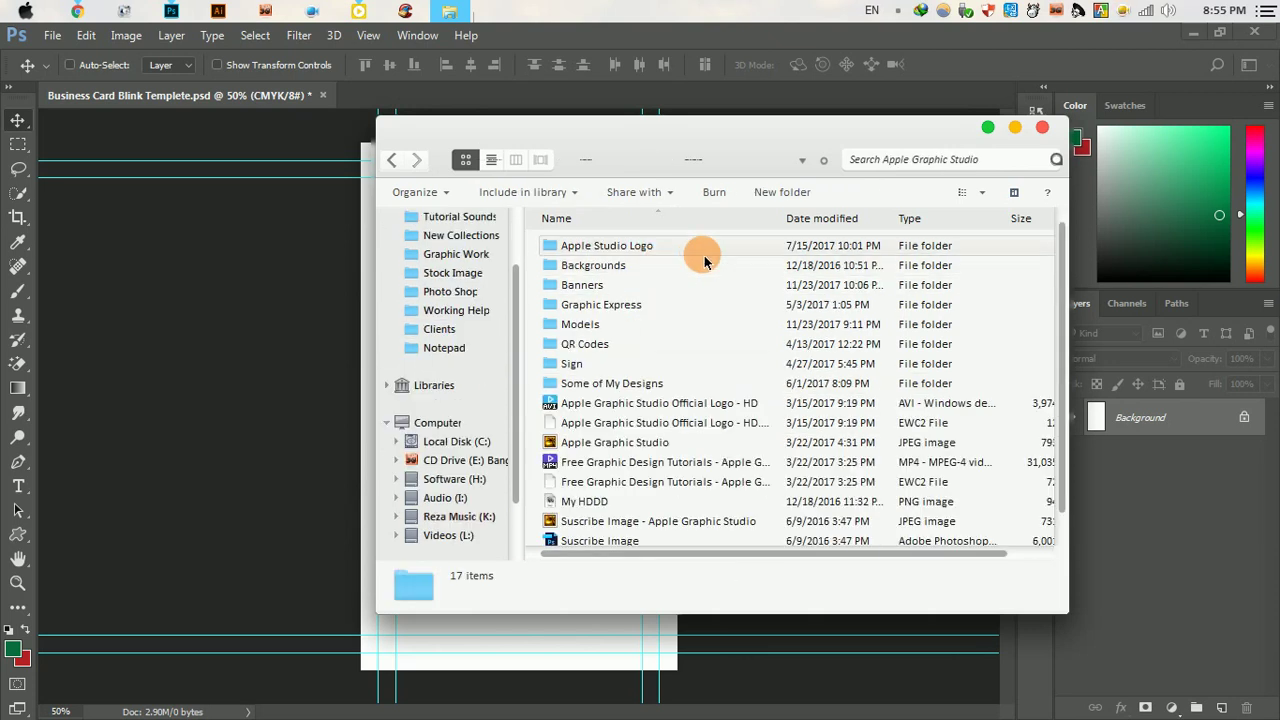
double_click(665, 251)
Step: Place the Apple GraphicStudio Logo PNG on the card, scaled to about 21%
drag(690, 410, 306, 349)
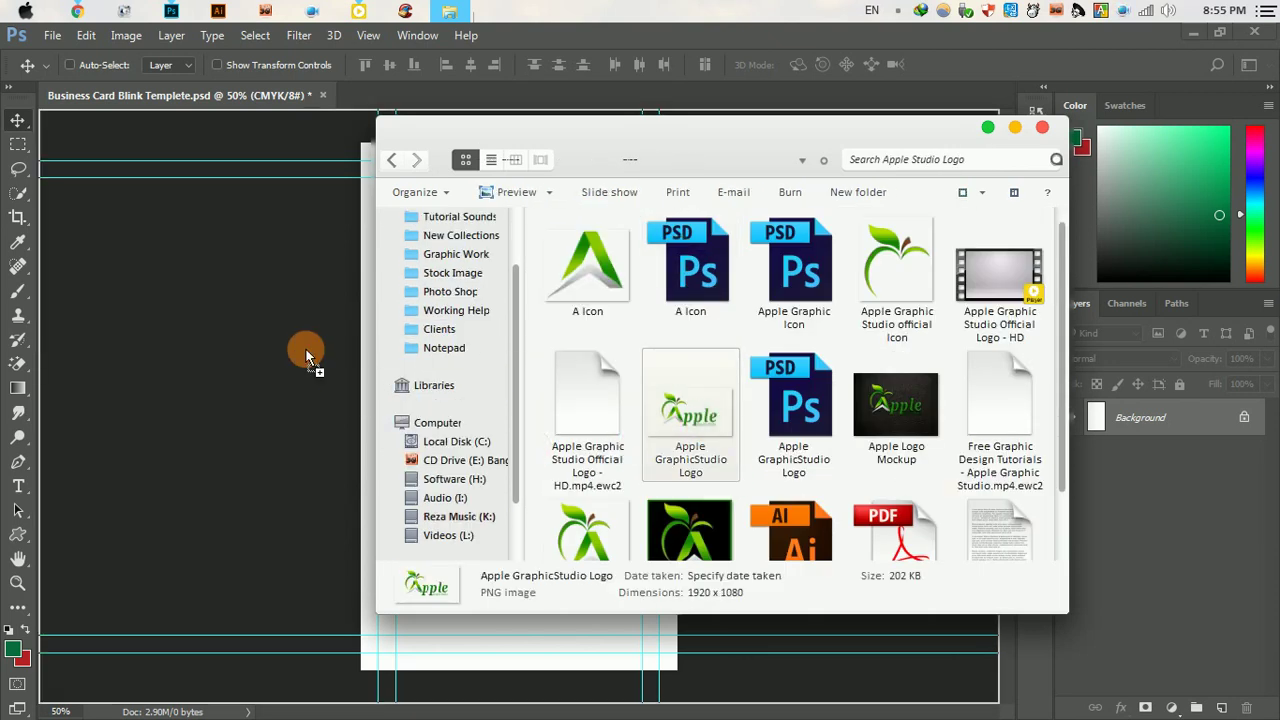
drag(676, 497, 620, 462)
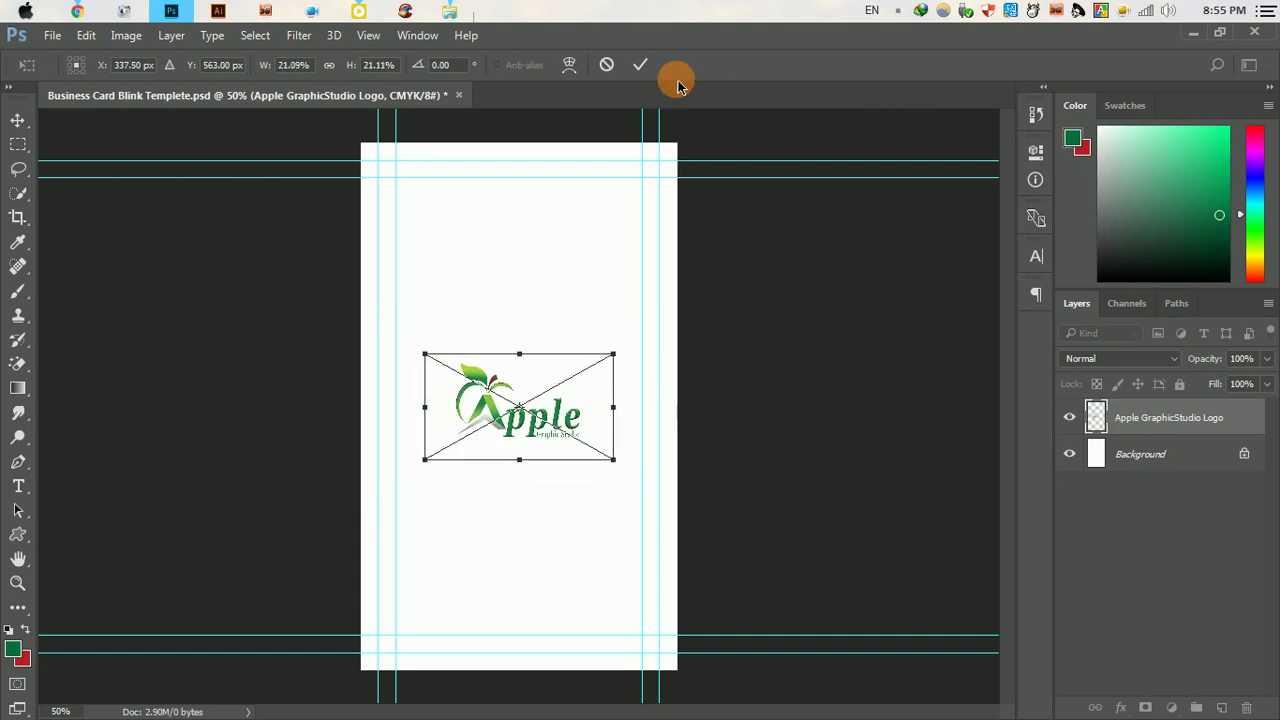
key(Return)
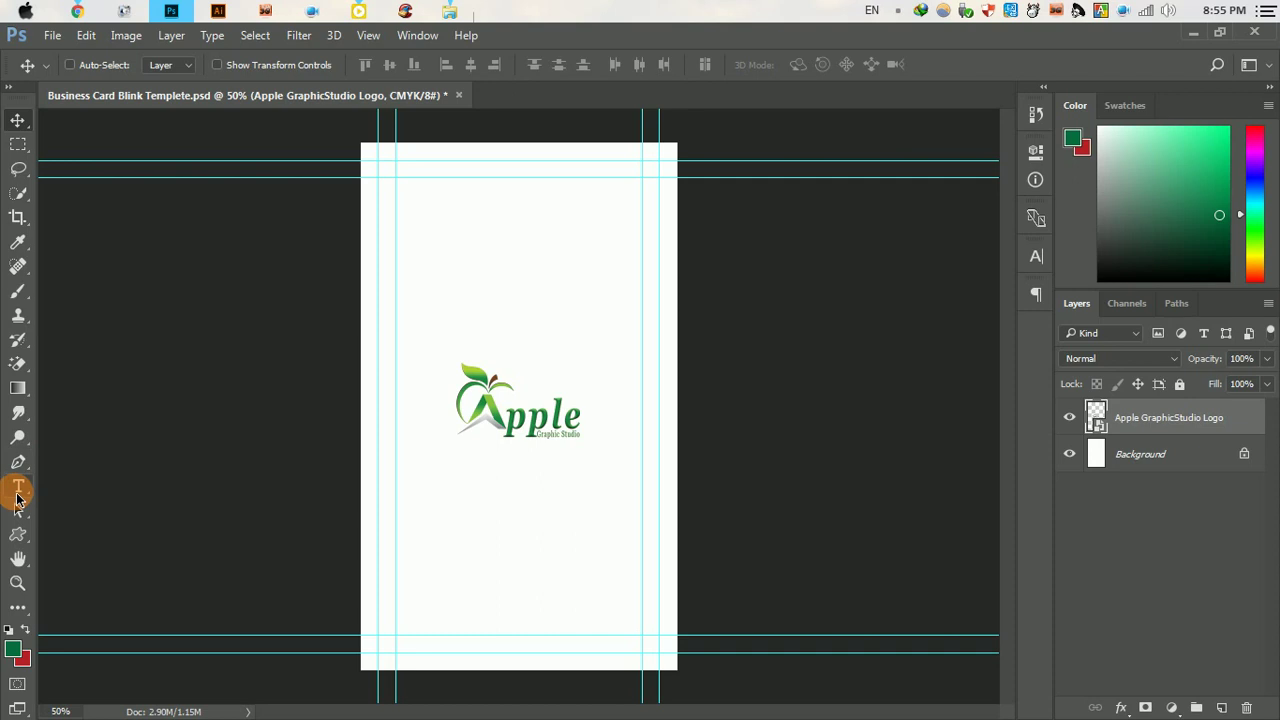
Step: Draw a tall thin green rectangle left of the card's centre
click(20, 538)
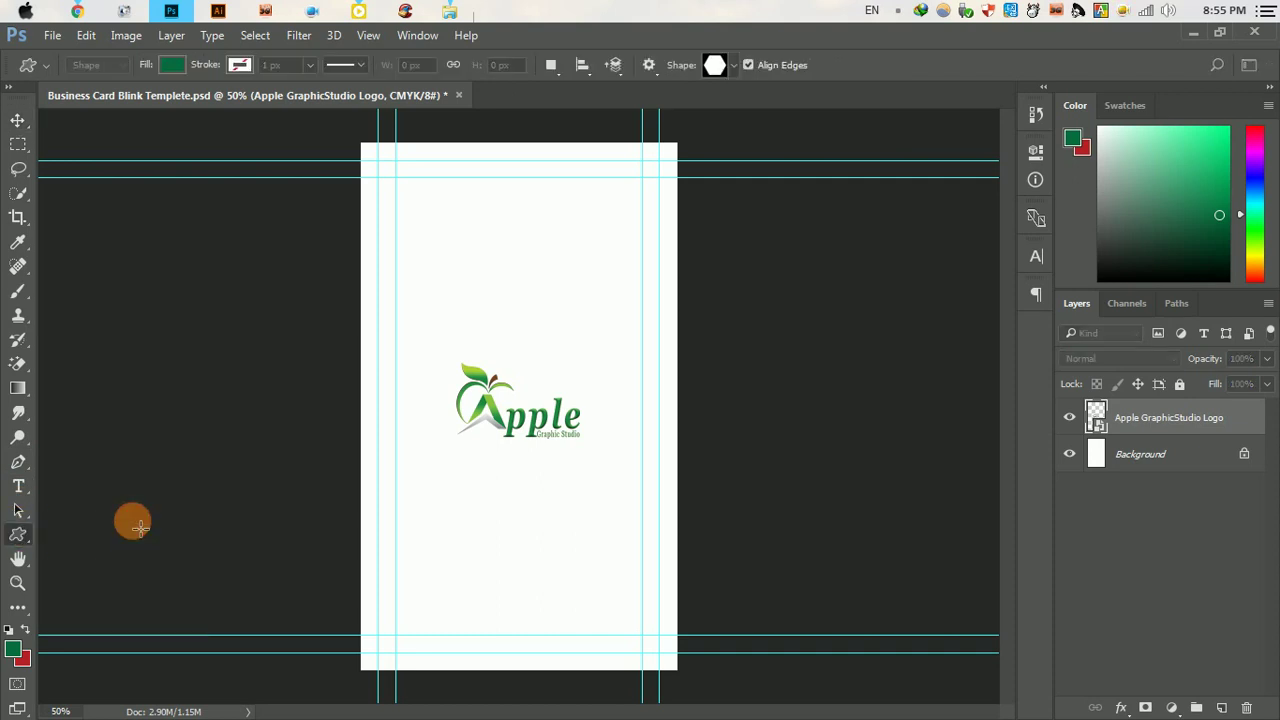
click(131, 520)
click(712, 310)
click(109, 524)
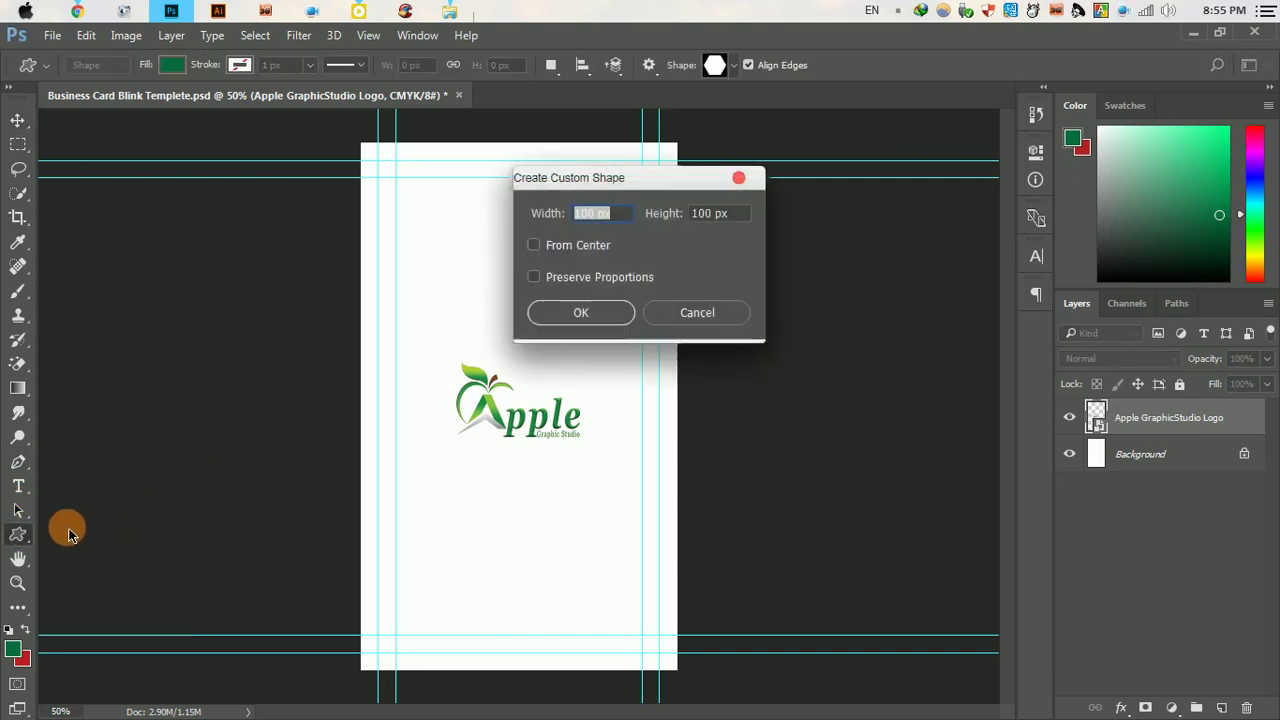
click(680, 312)
click(18, 535)
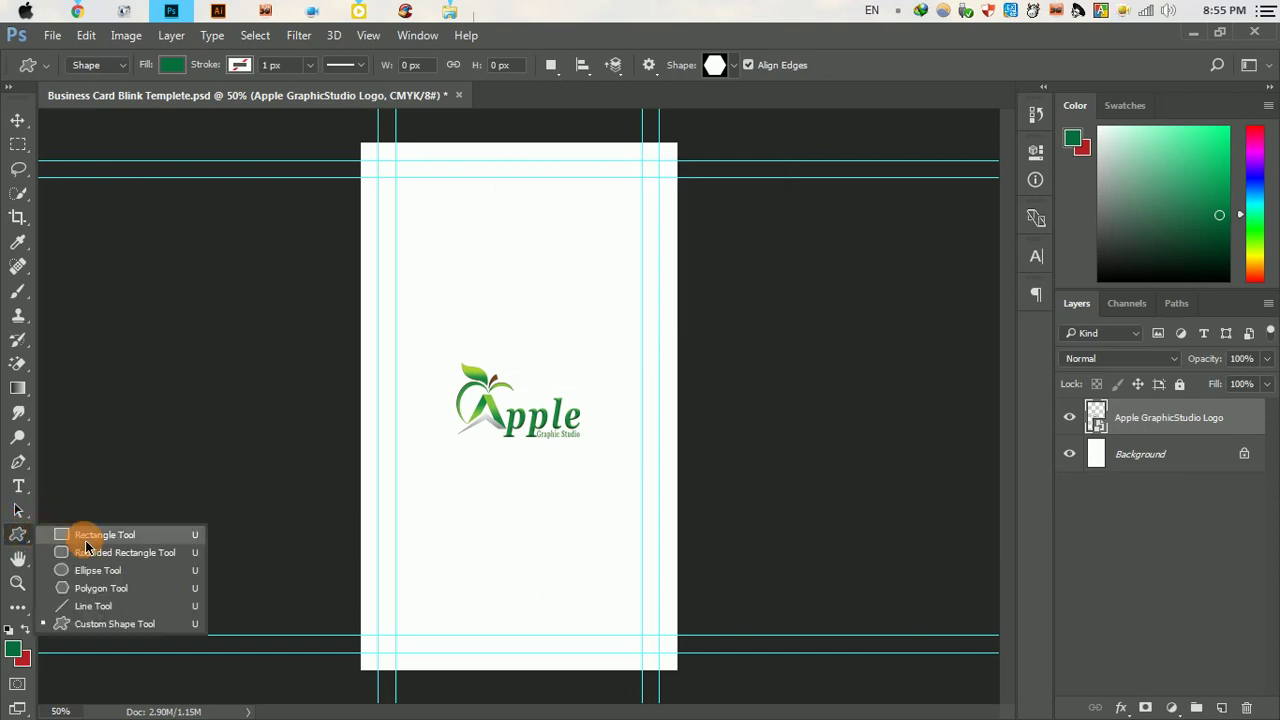
click(90, 531)
drag(463, 229, 501, 513)
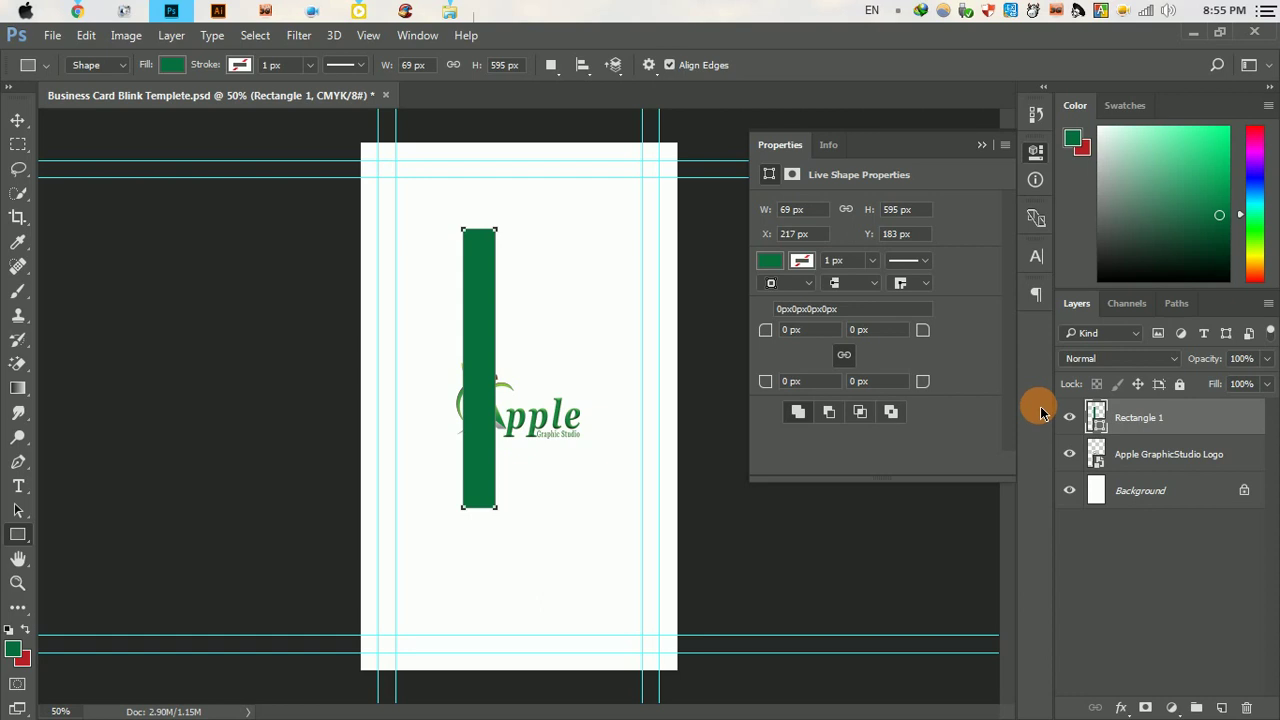
Step: Apply a perspective transform to slant the bar's ends, accepting conversion to a path
click(86, 35)
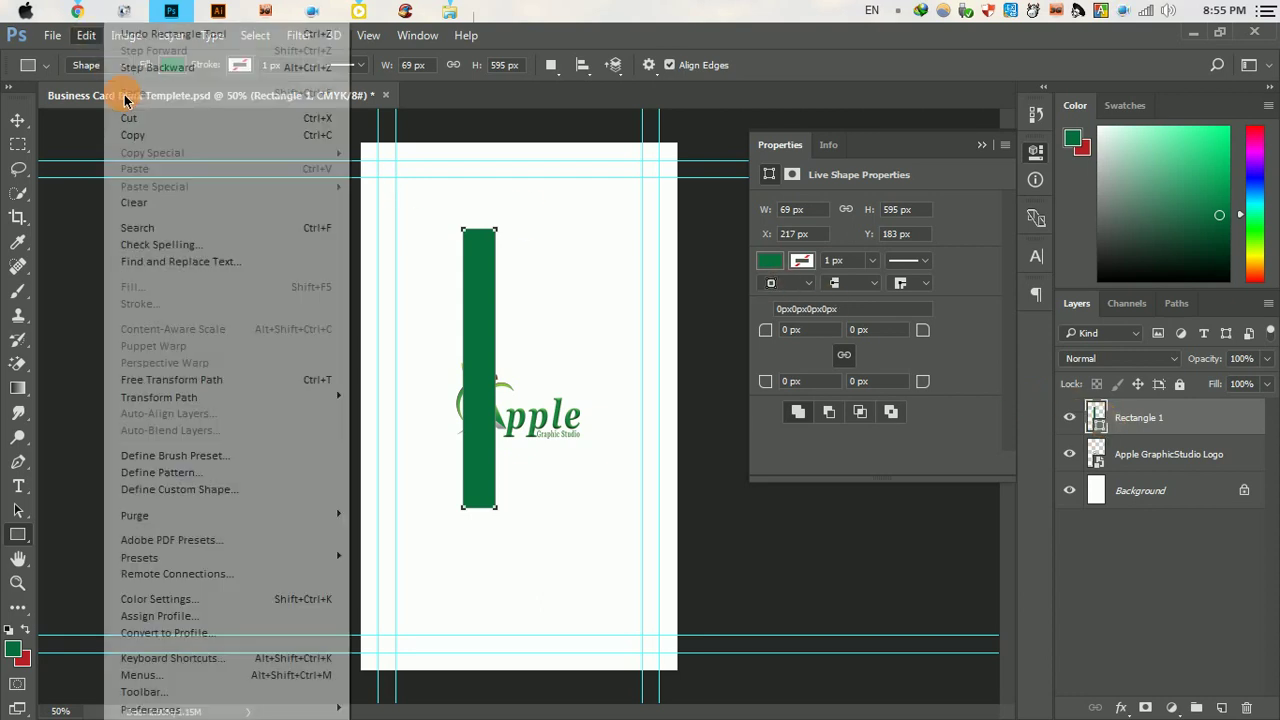
click(180, 372)
right_click(458, 400)
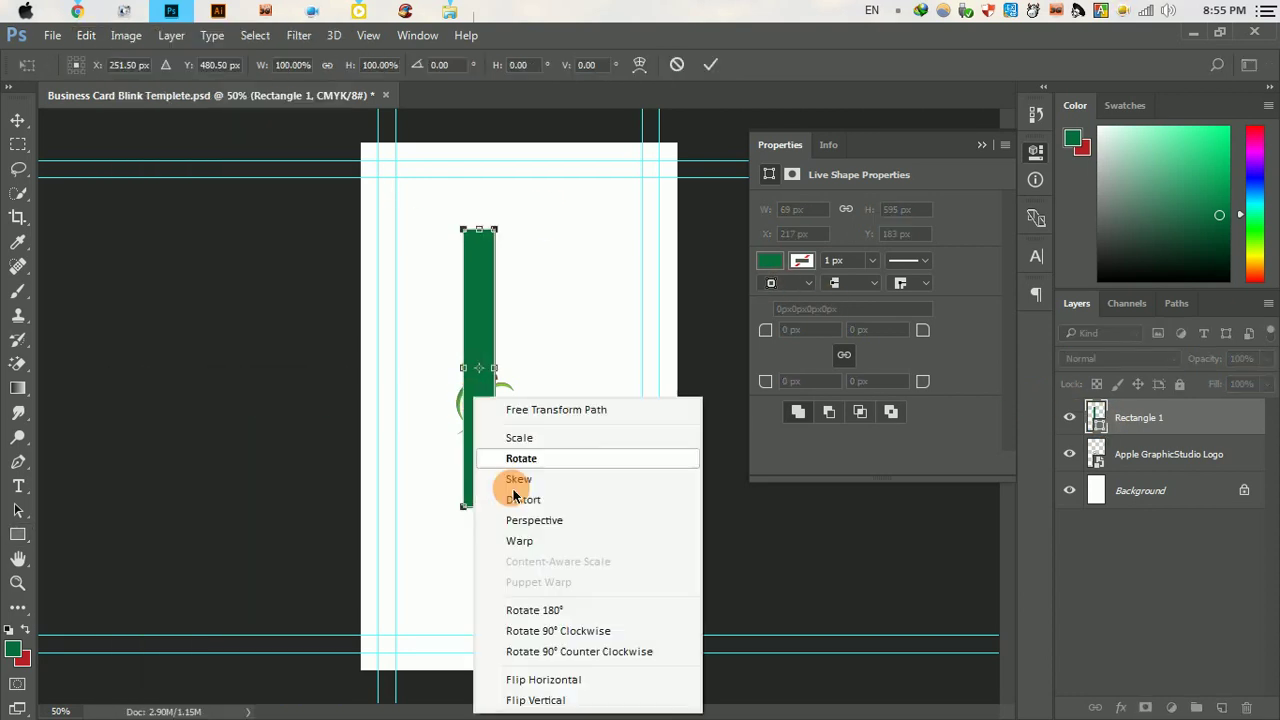
click(535, 518)
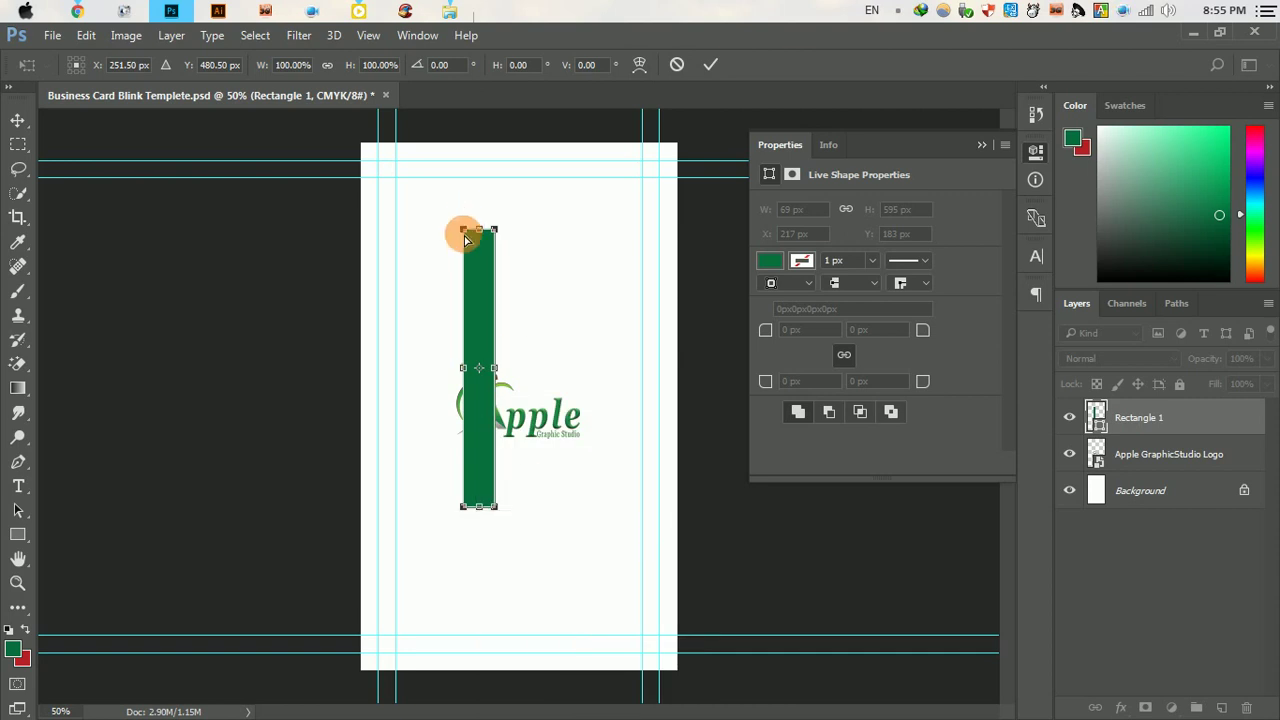
drag(465, 233, 465, 205)
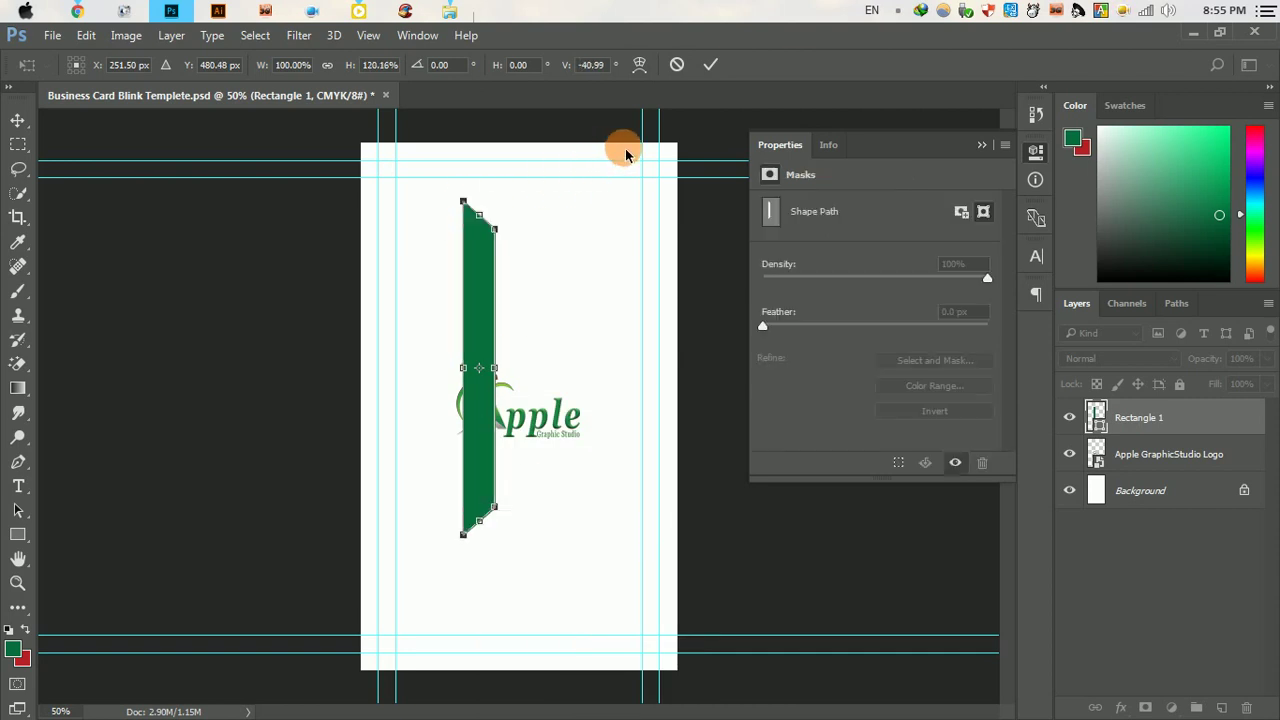
click(710, 64)
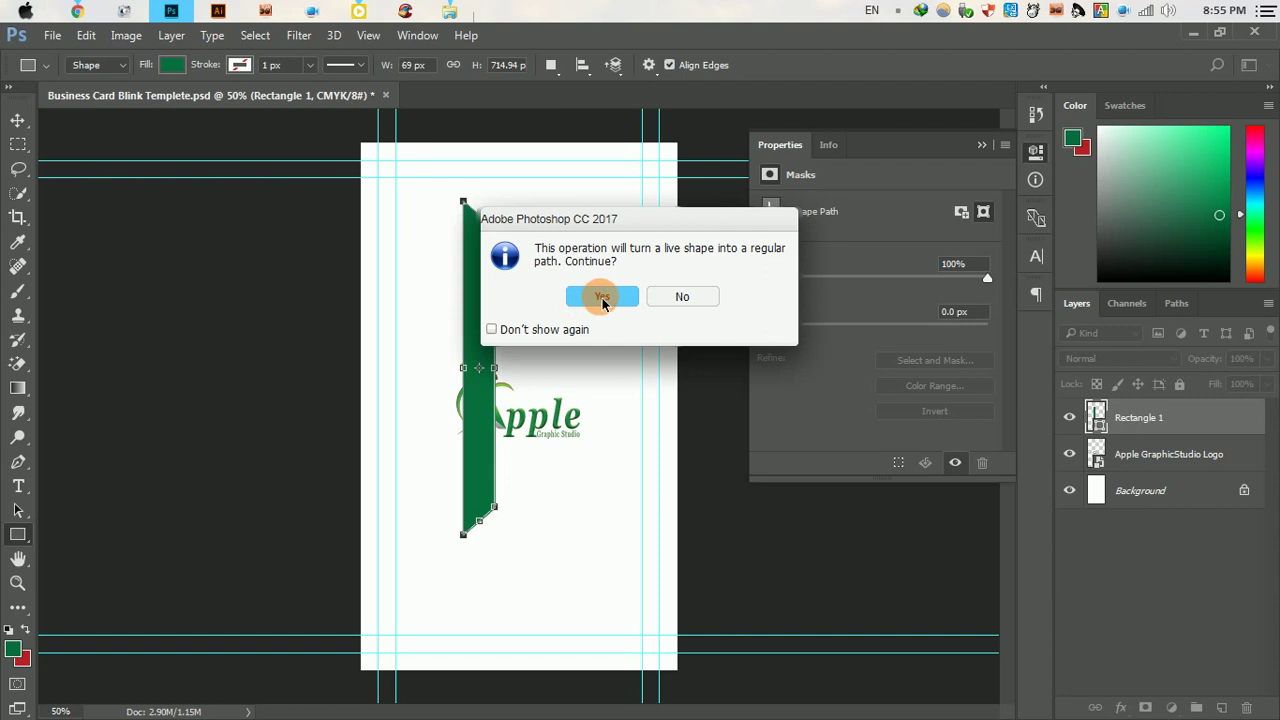
click(598, 297)
Step: Move the angled green bar toward the card's left edge
click(982, 144)
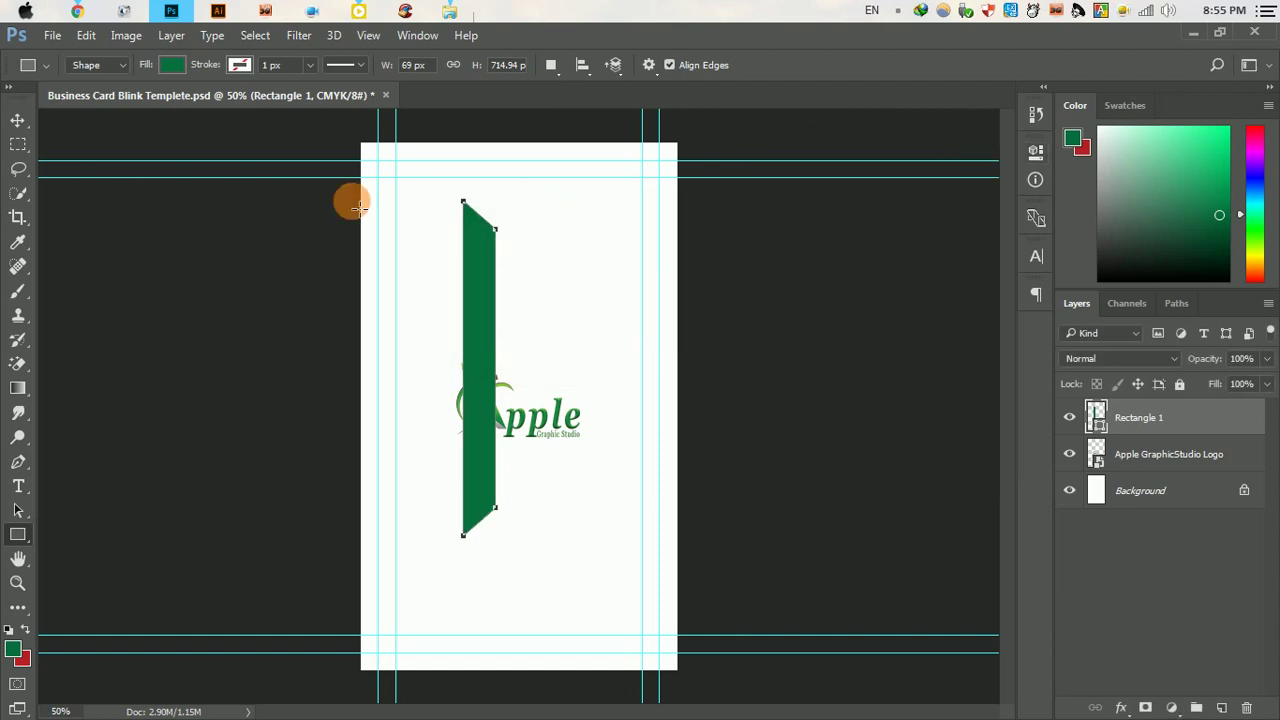
click(24, 121)
drag(475, 319, 389, 354)
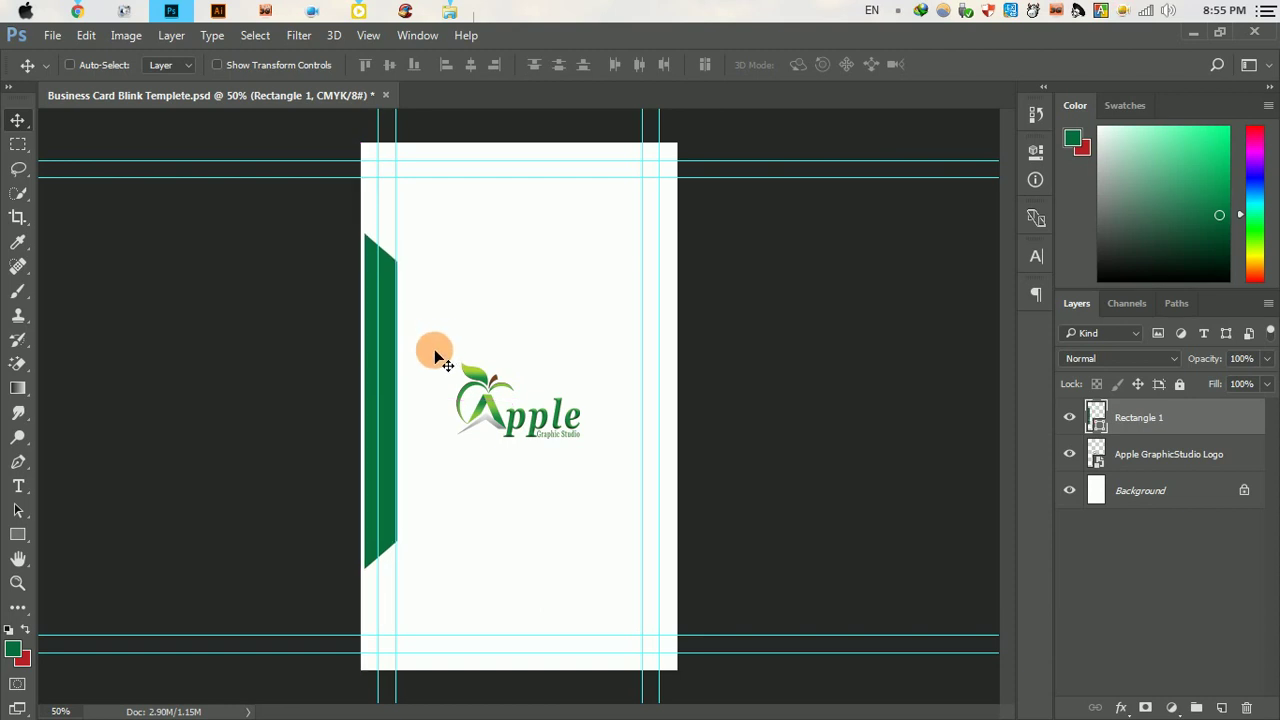
Step: Enlarge the green bar to about 112% and align it flush with the left edge
click(87, 35)
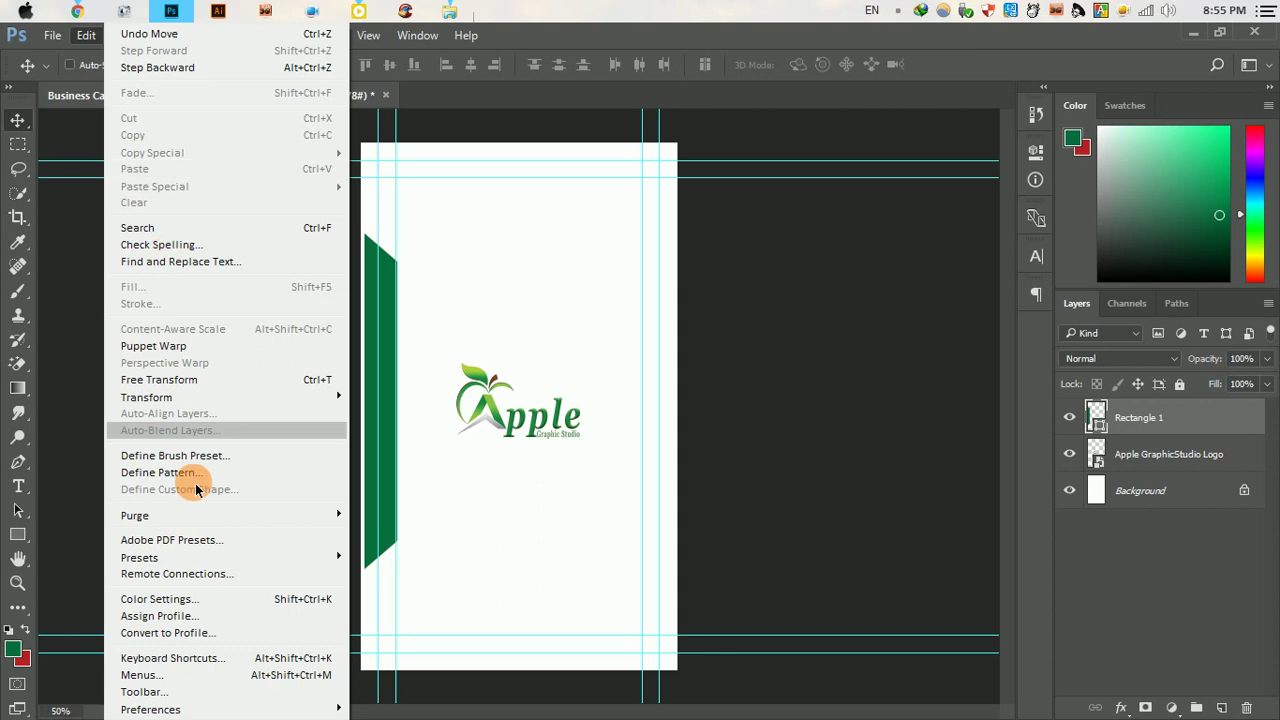
click(200, 377)
drag(415, 588, 423, 591)
drag(386, 503, 385, 510)
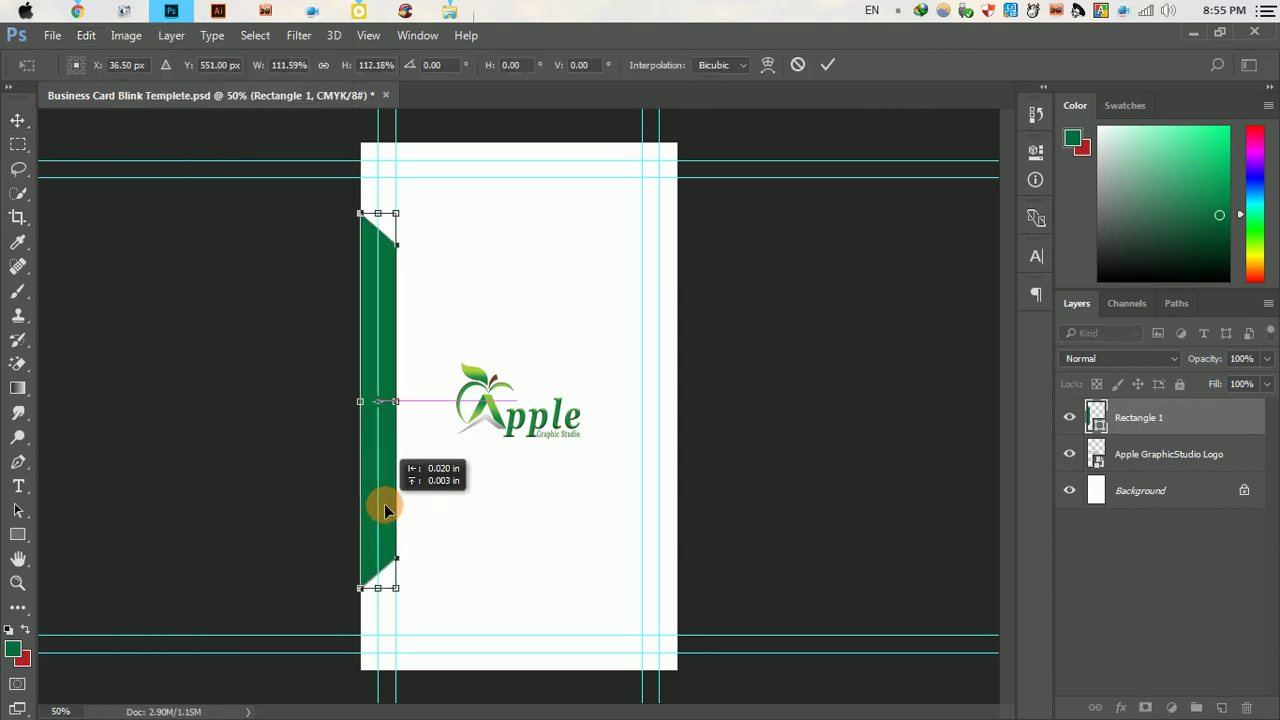
click(828, 64)
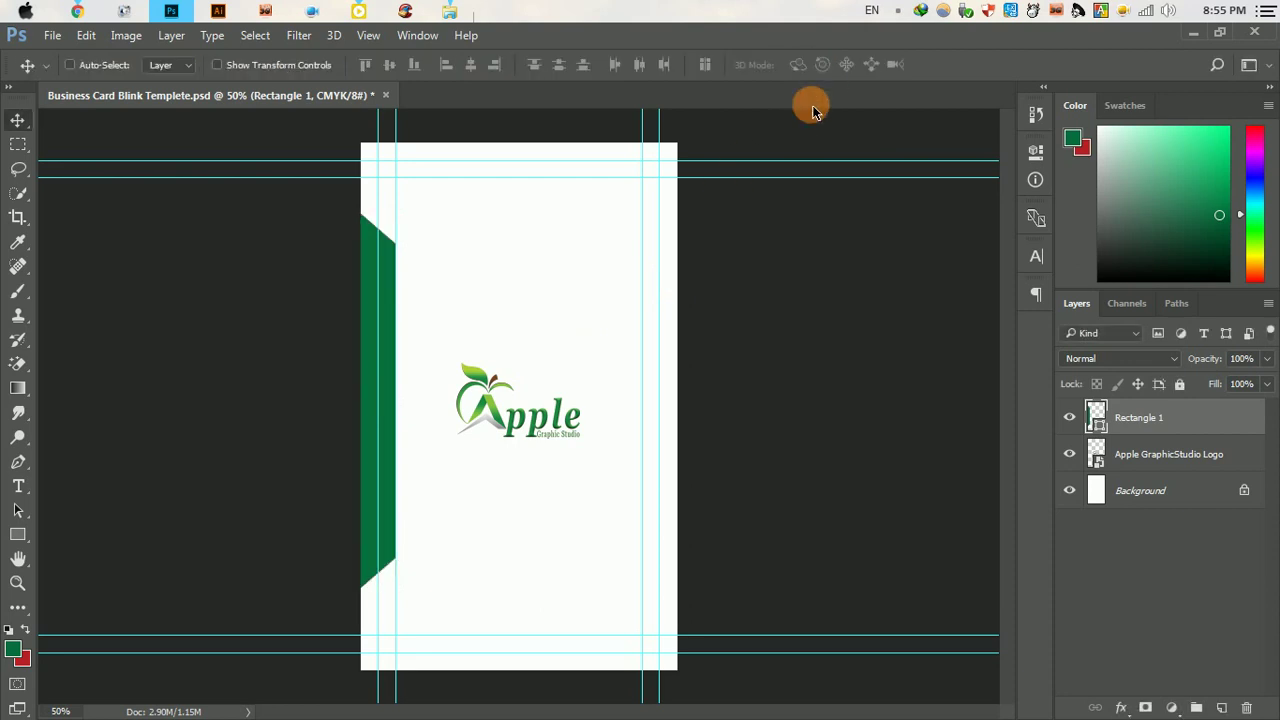
drag(400, 350, 390, 356)
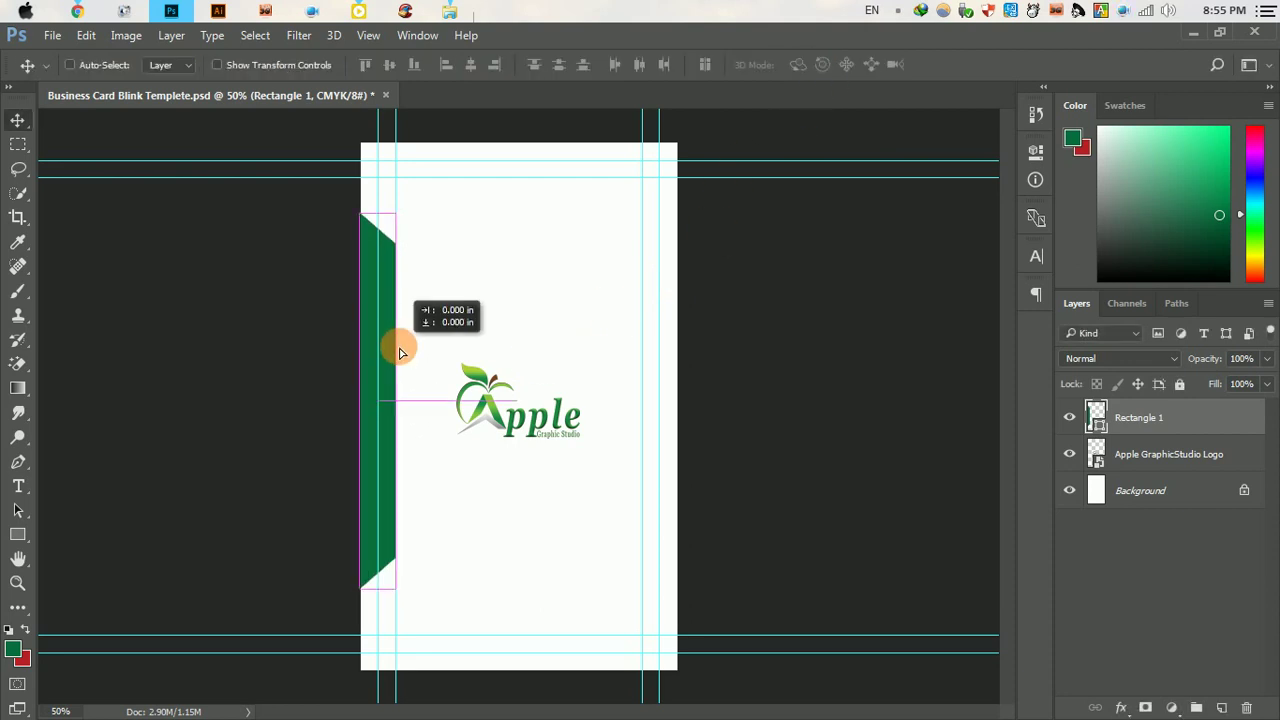
Step: Duplicate the Rectangle 1 layer into a Rectangle 1 copy
click(86, 35)
click(1025, 347)
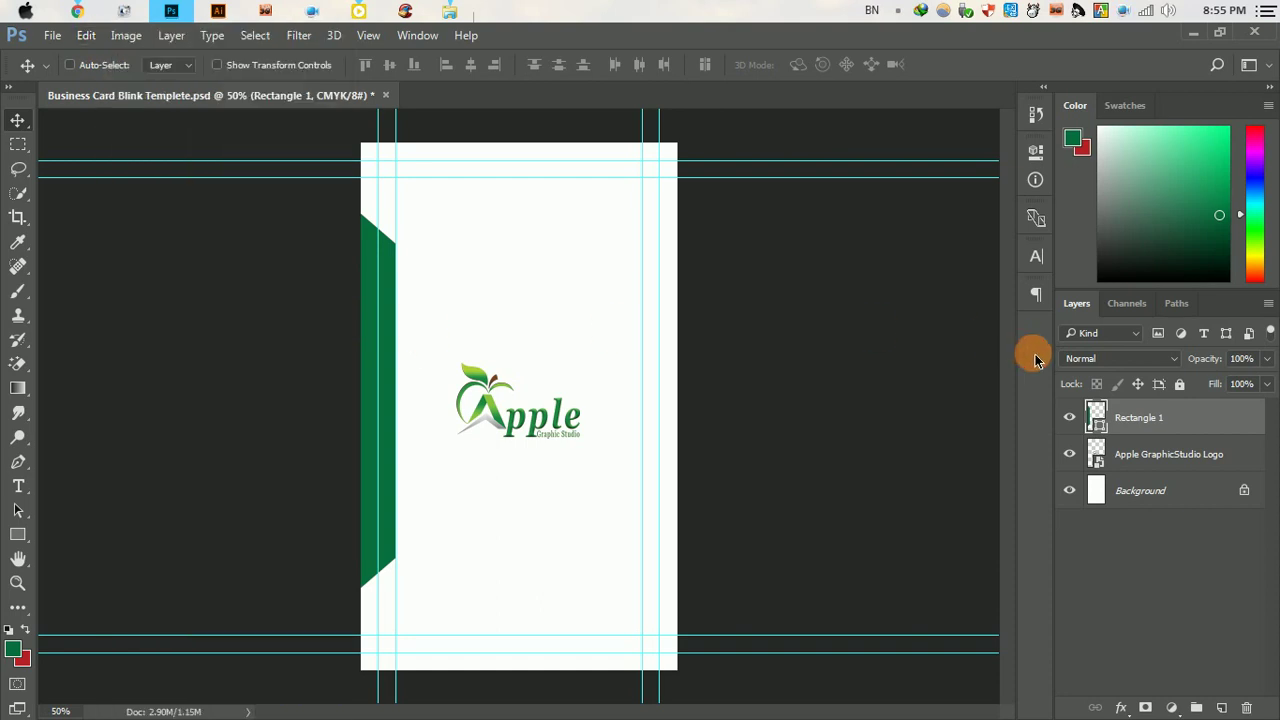
drag(1190, 440, 1224, 707)
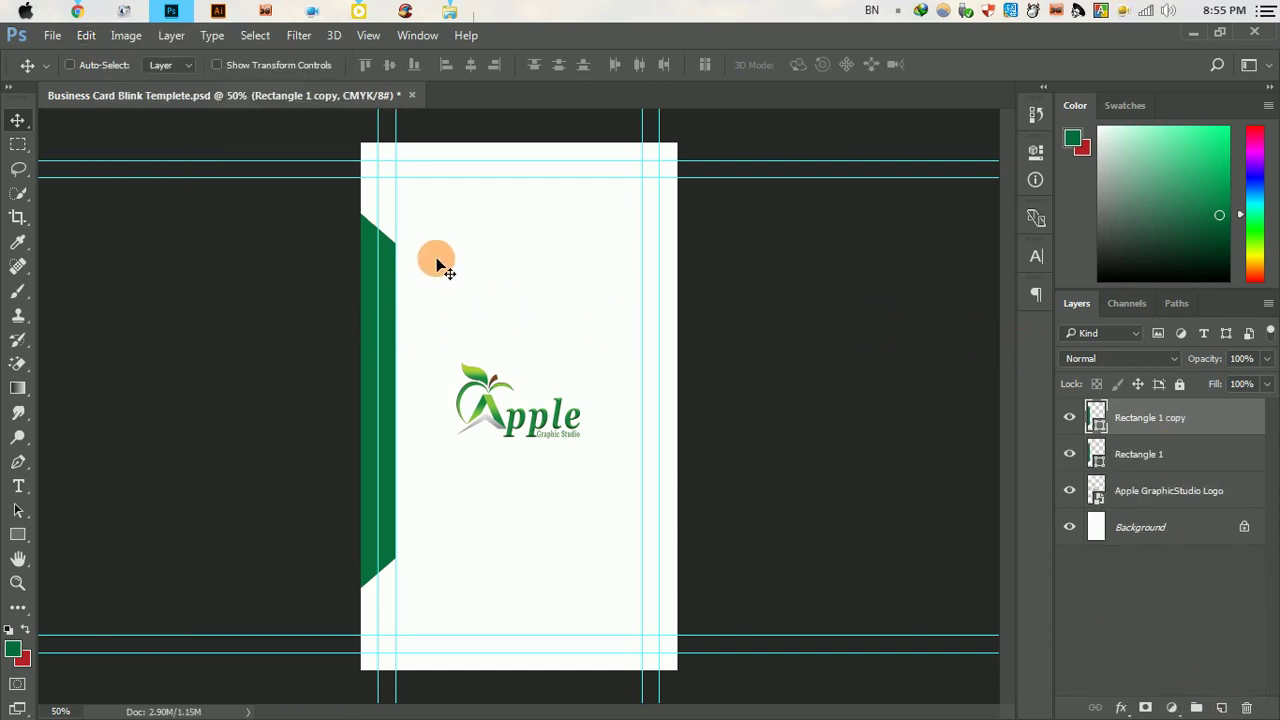
click(86, 35)
click(160, 380)
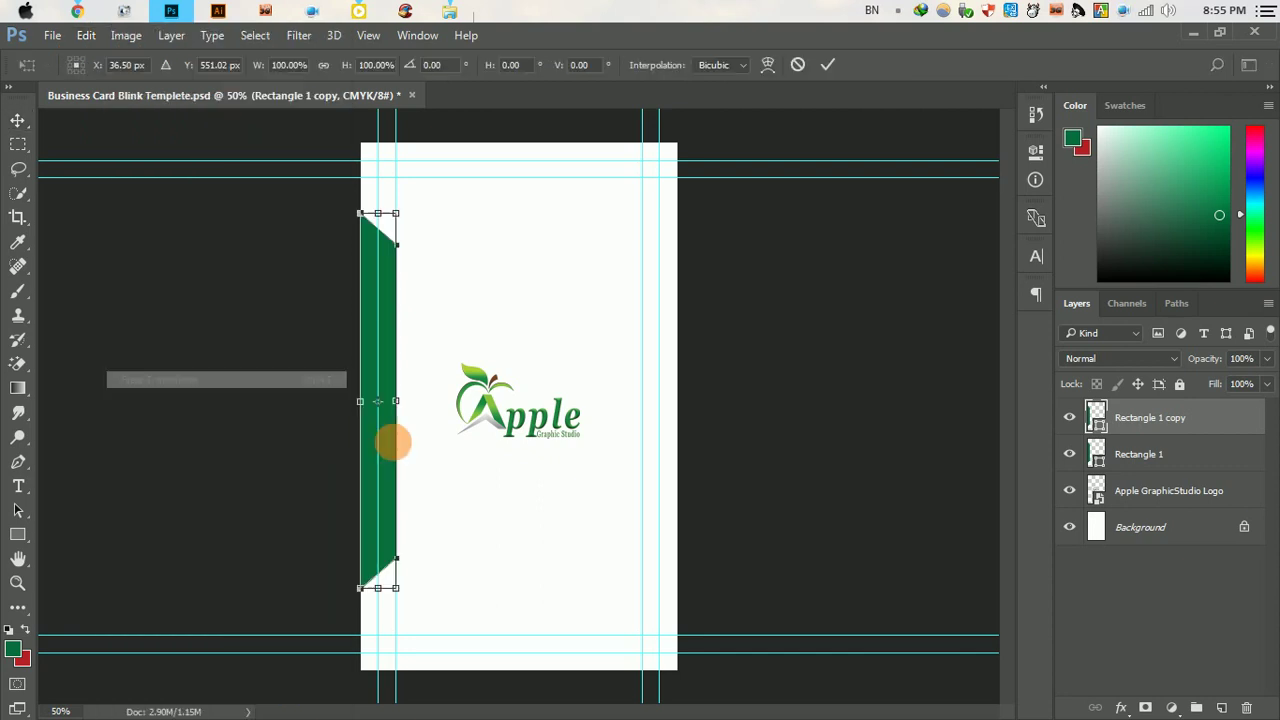
Step: Flip the copied bar horizontally and place it along the card's right edge
right_click(386, 430)
click(500, 397)
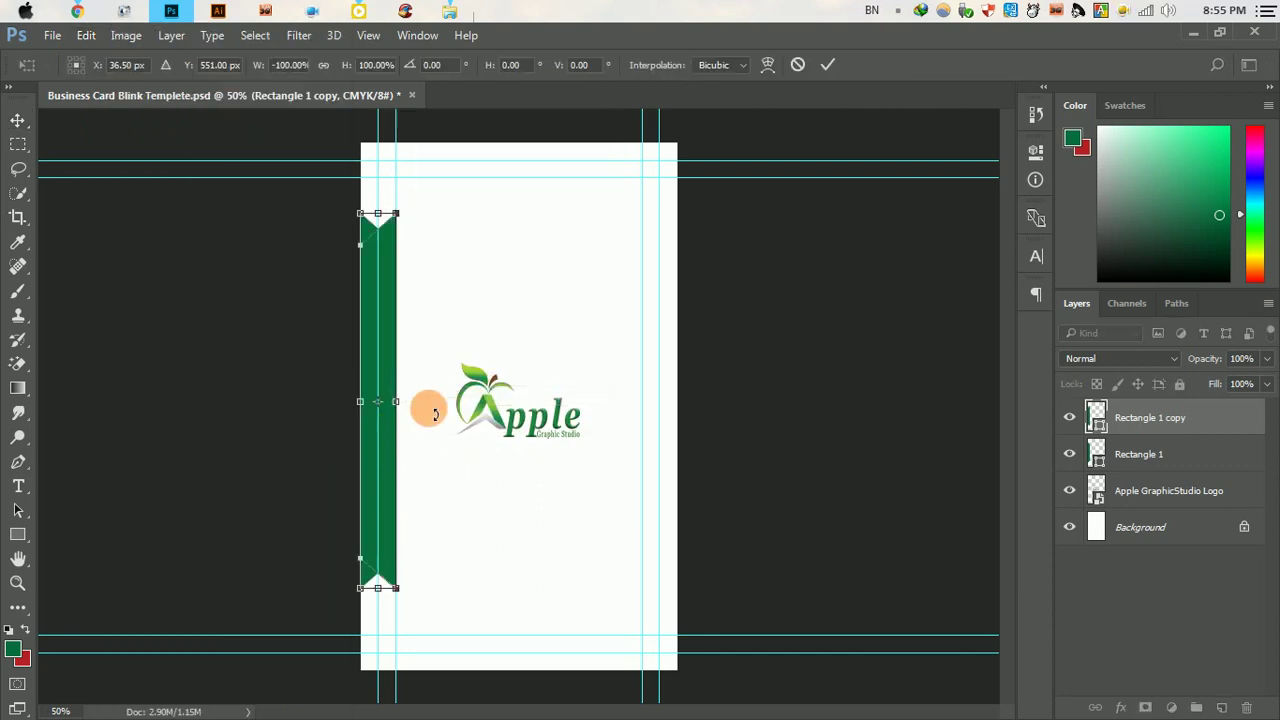
mouse_move(386, 357)
mouse_down()
mouse_move(641, 370)
mouse_move(666, 357)
mouse_up()
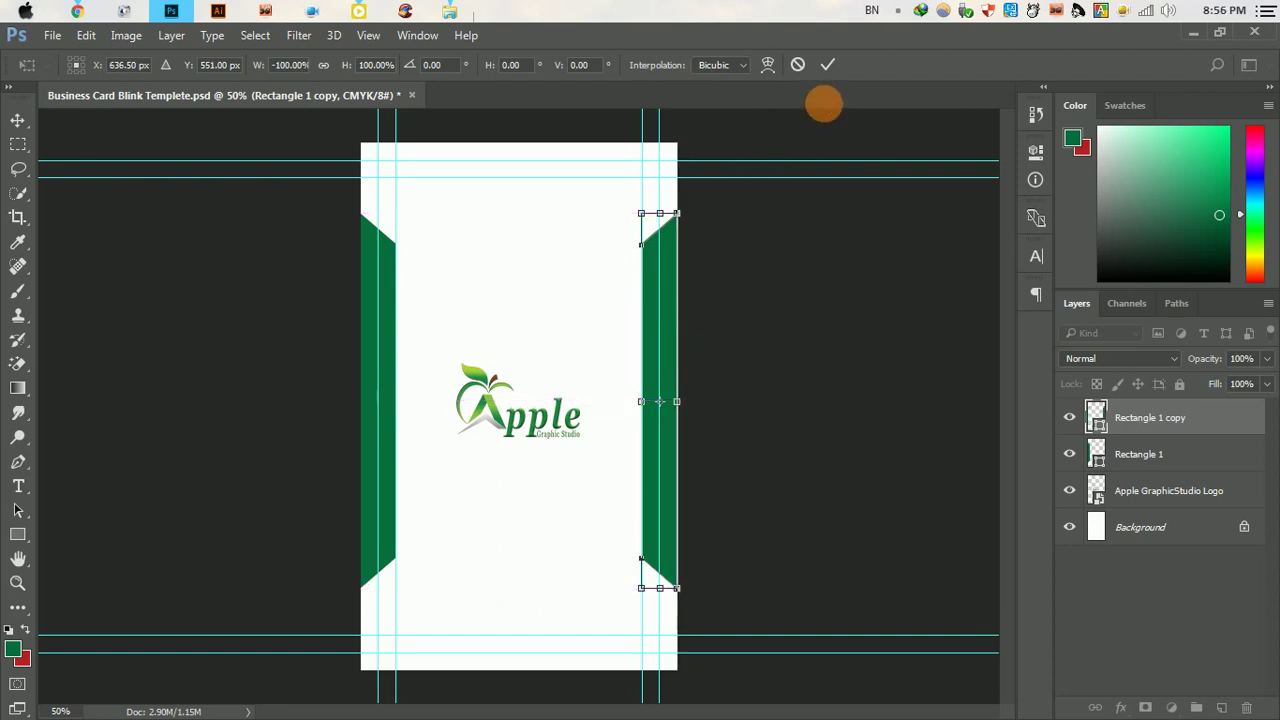
click(828, 64)
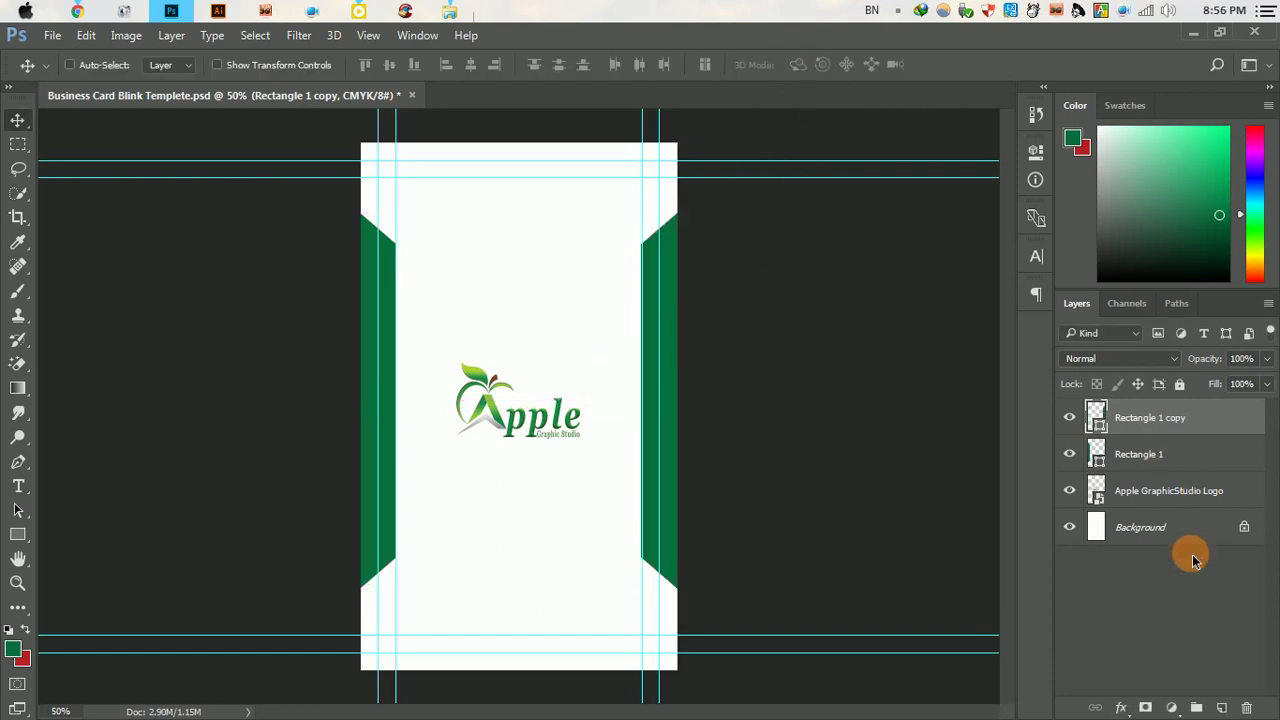
click(1183, 539)
Step: Add a new Layer 1 above Background and set the foreground colour to dark green
click(1221, 707)
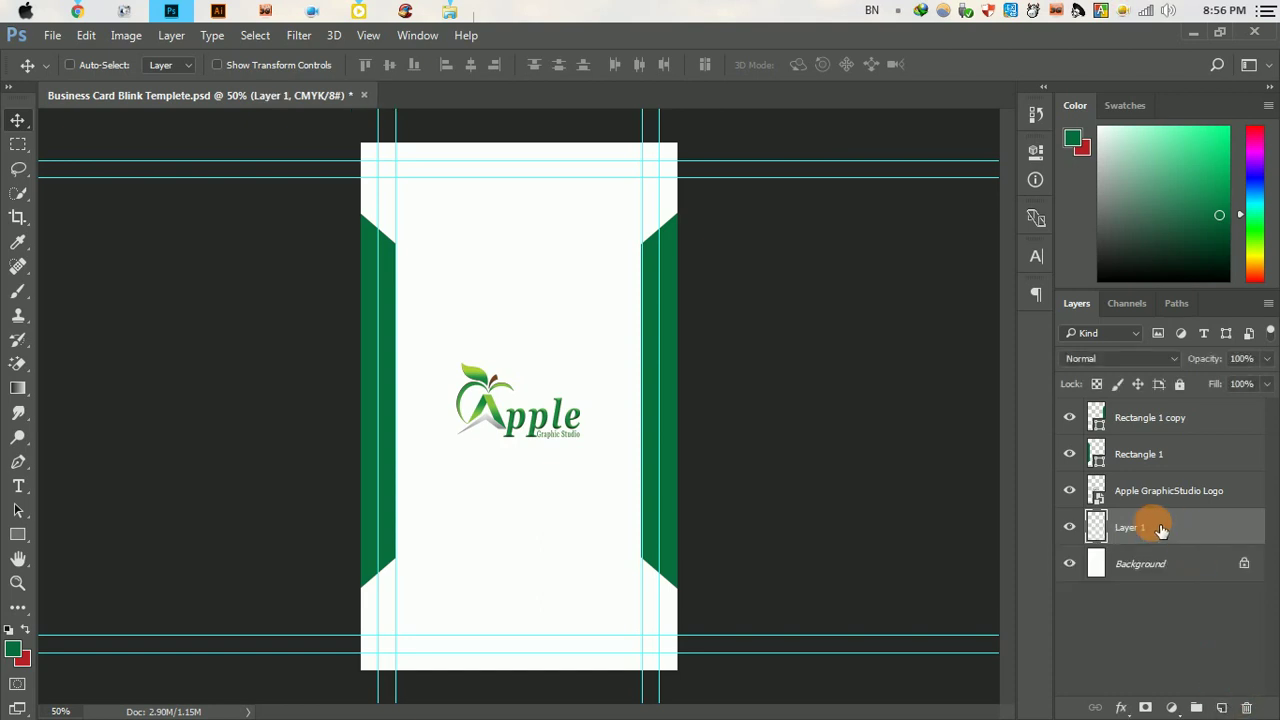
click(17, 655)
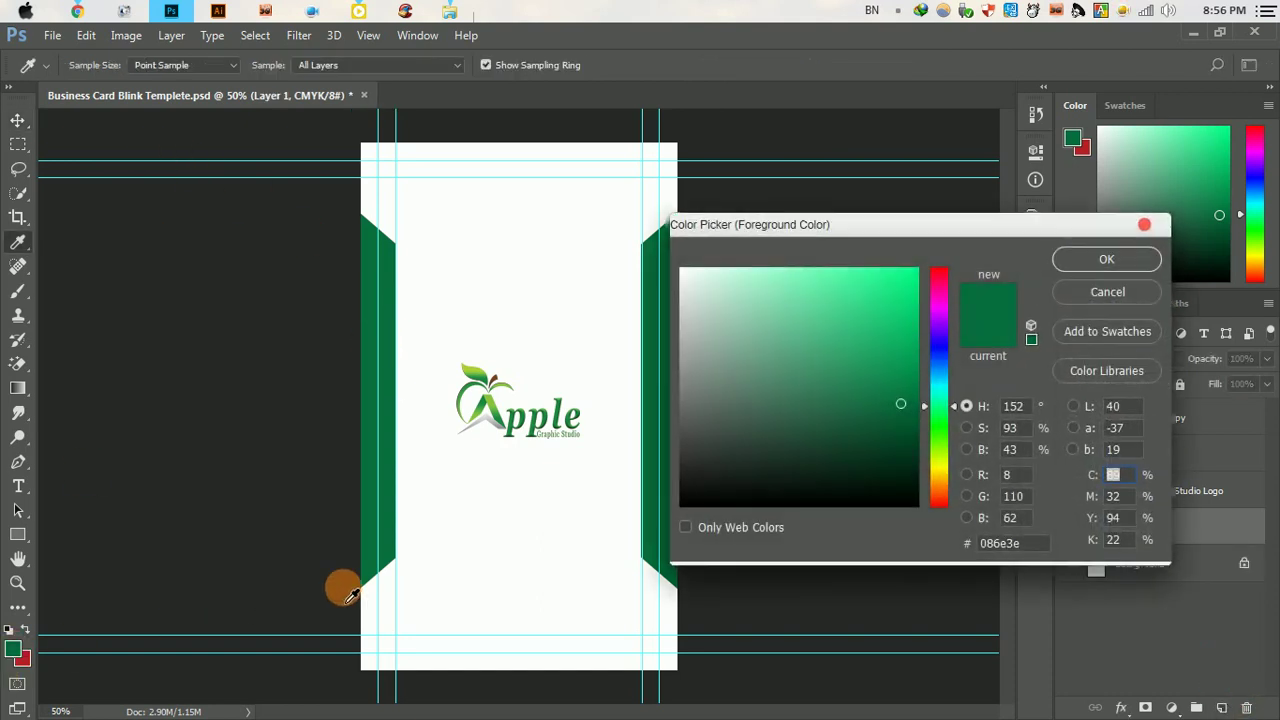
click(848, 491)
click(1095, 262)
key(v)
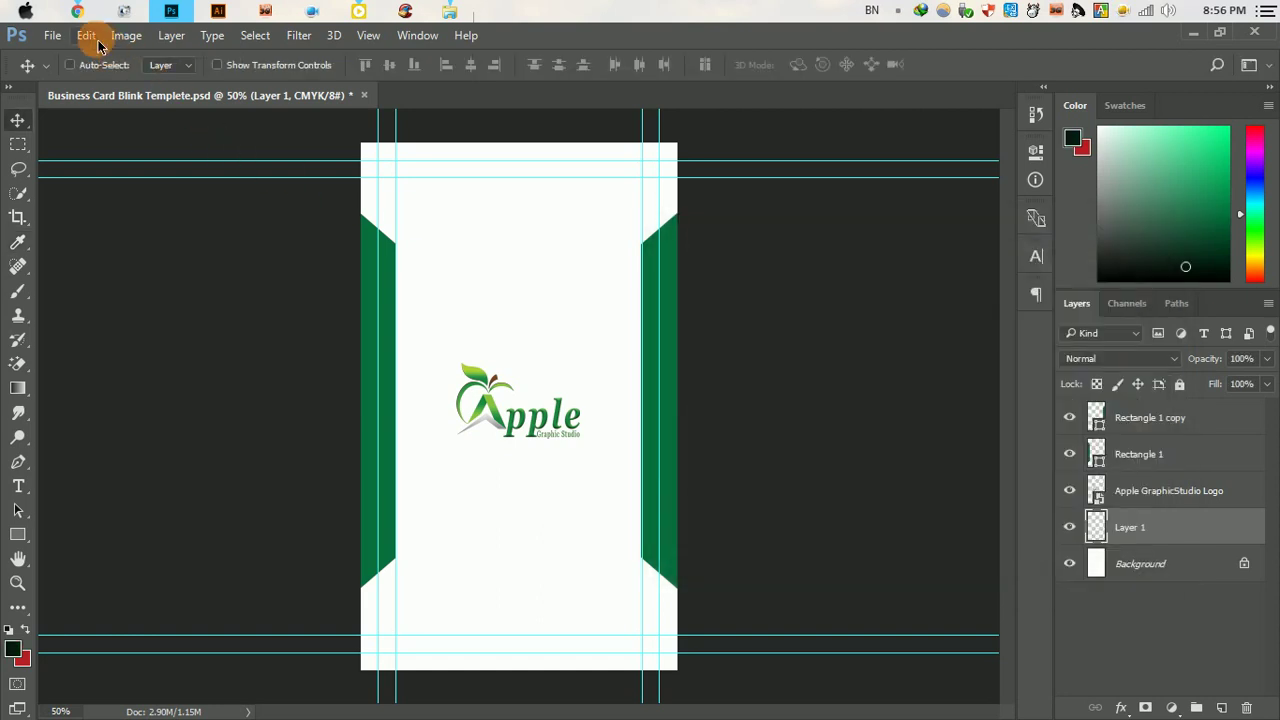
Step: Fill Layer 1 with the dark green foreground colour using Edit > Fill
click(97, 40)
click(171, 366)
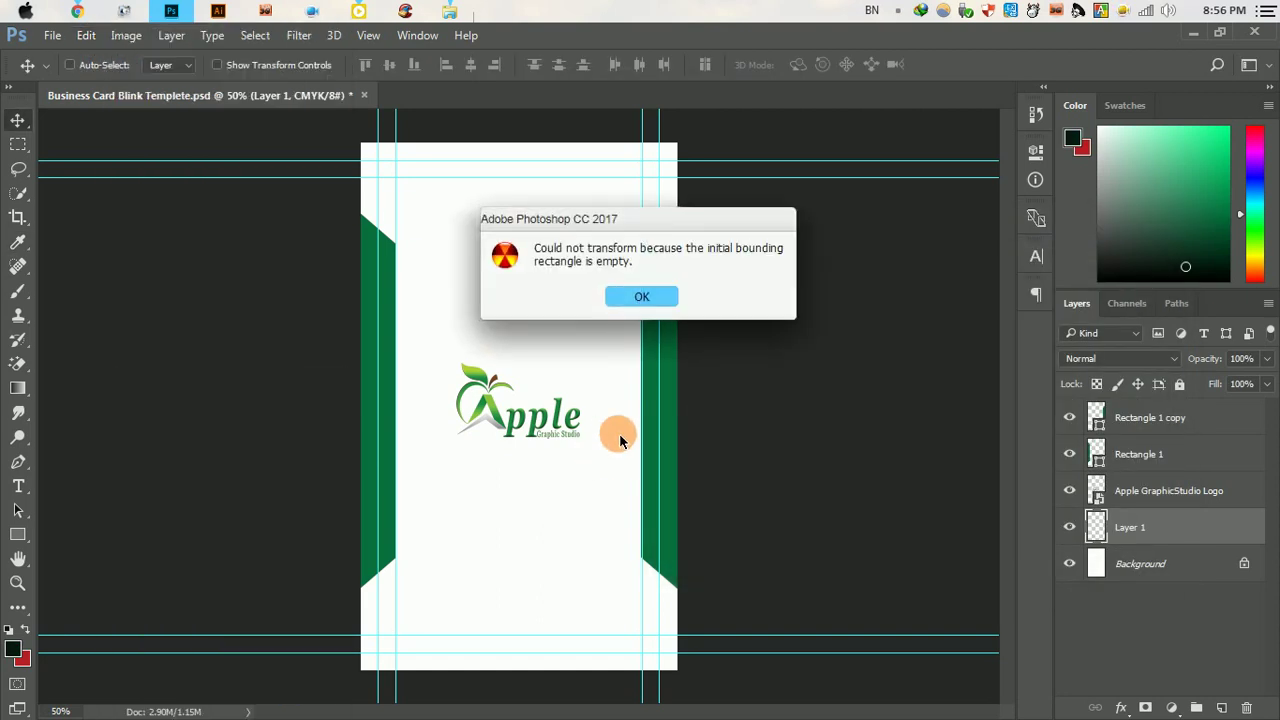
click(648, 298)
click(86, 35)
click(257, 289)
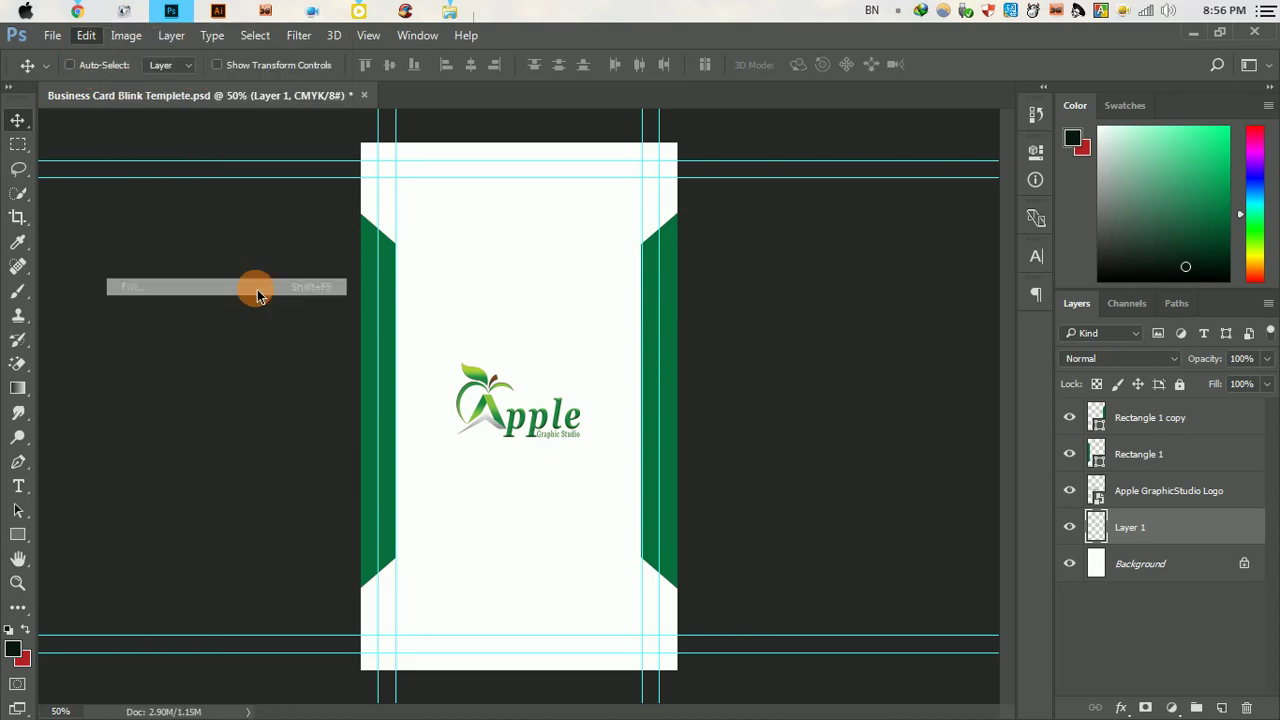
click(760, 191)
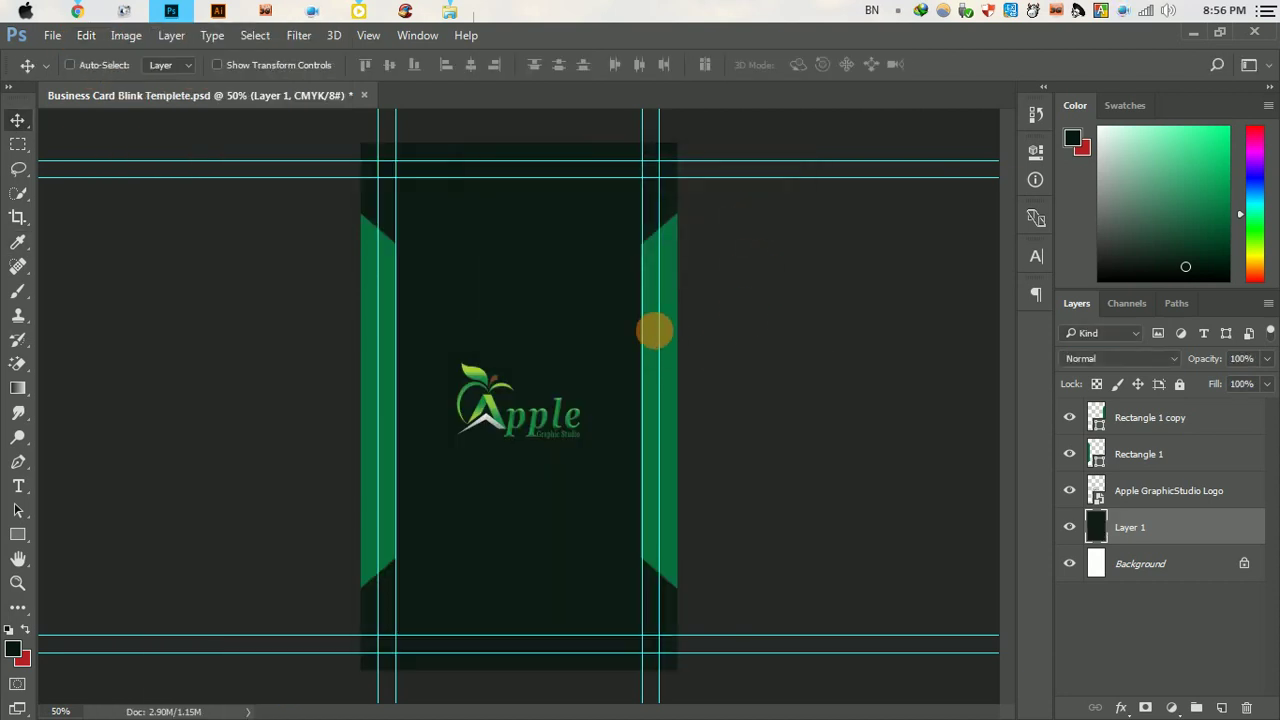
ctrl+click(535, 422)
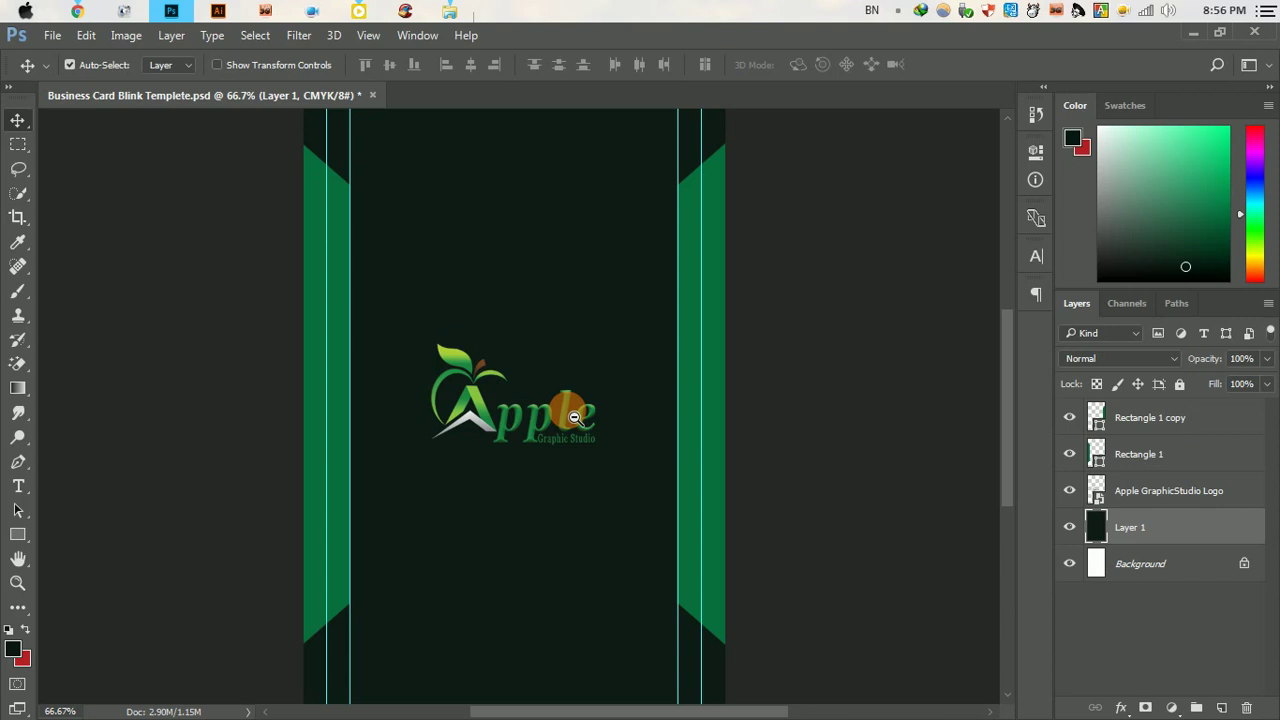
alt+click(574, 417)
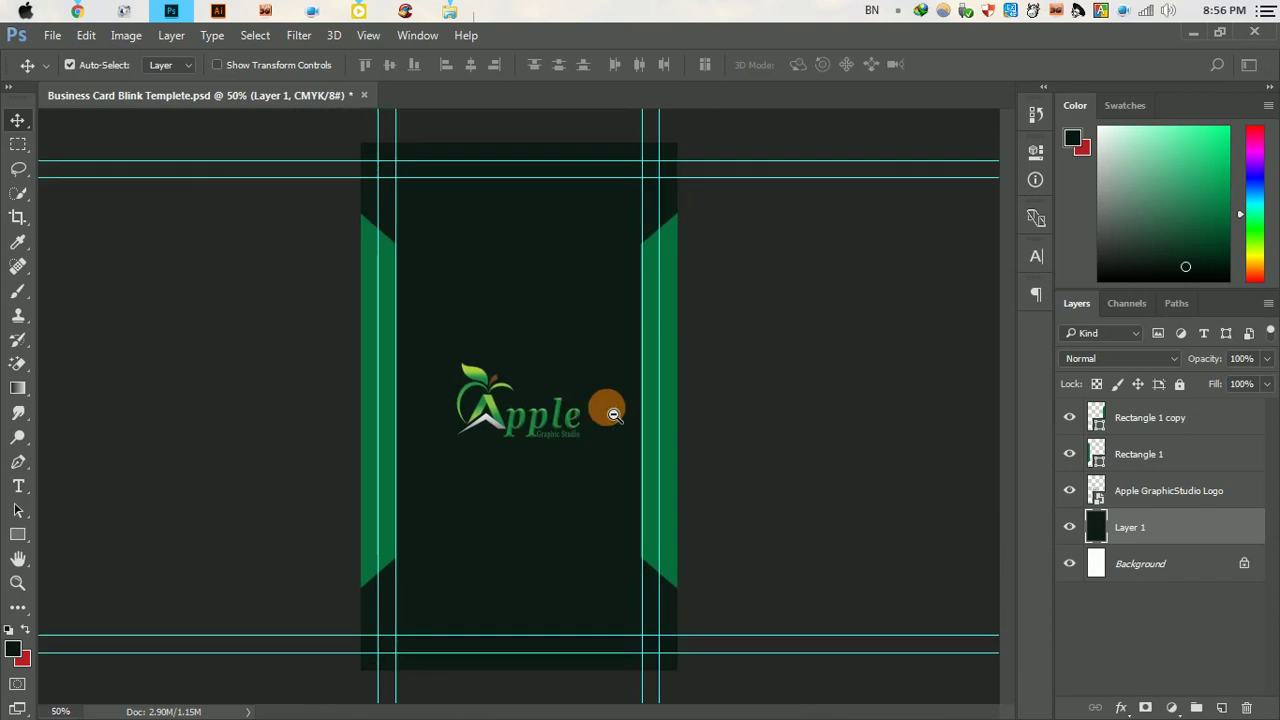
double_click(1235, 535)
Step: Enable Pattern Overlay on Layer 1 with the dotted pattern
drag(723, 226, 992, 227)
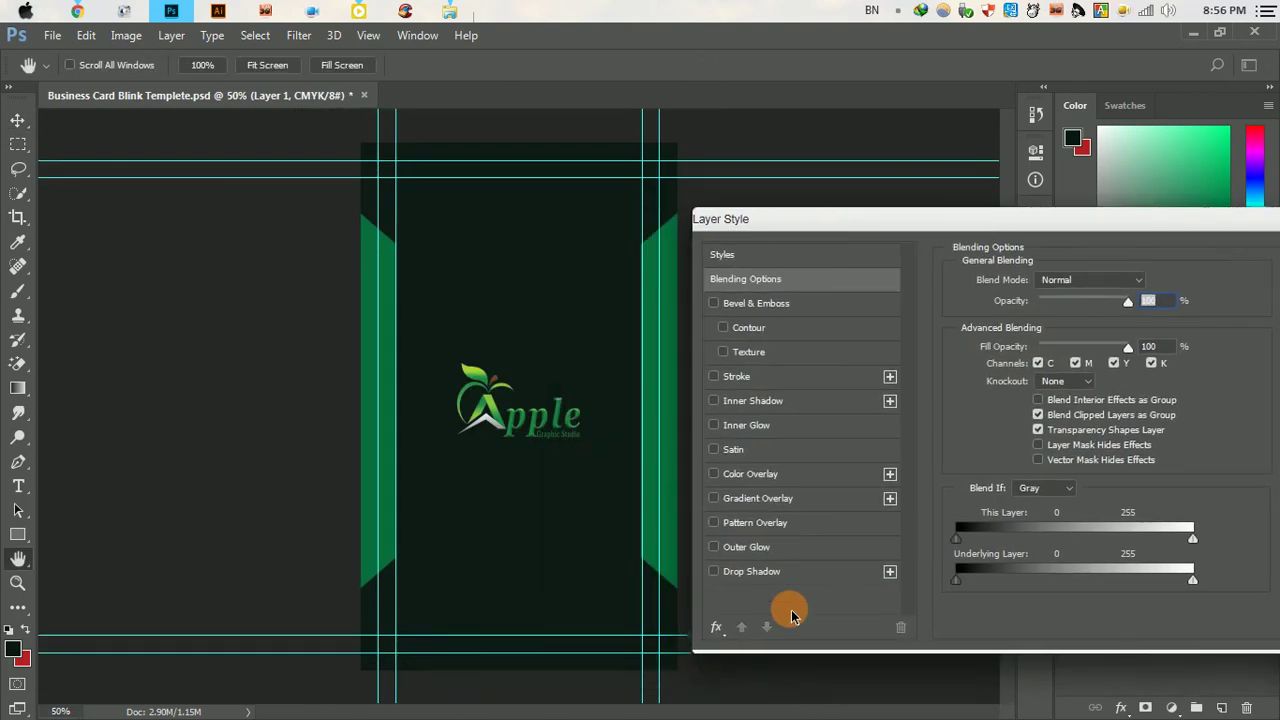
click(756, 522)
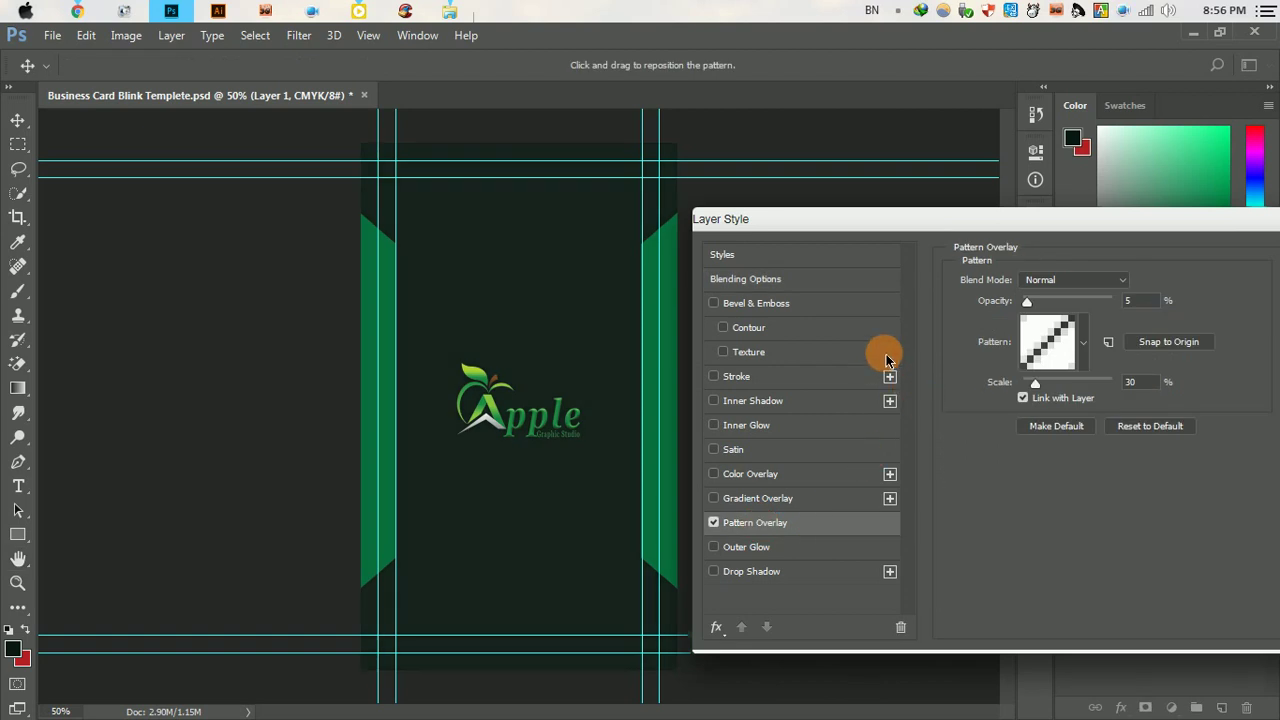
click(1048, 340)
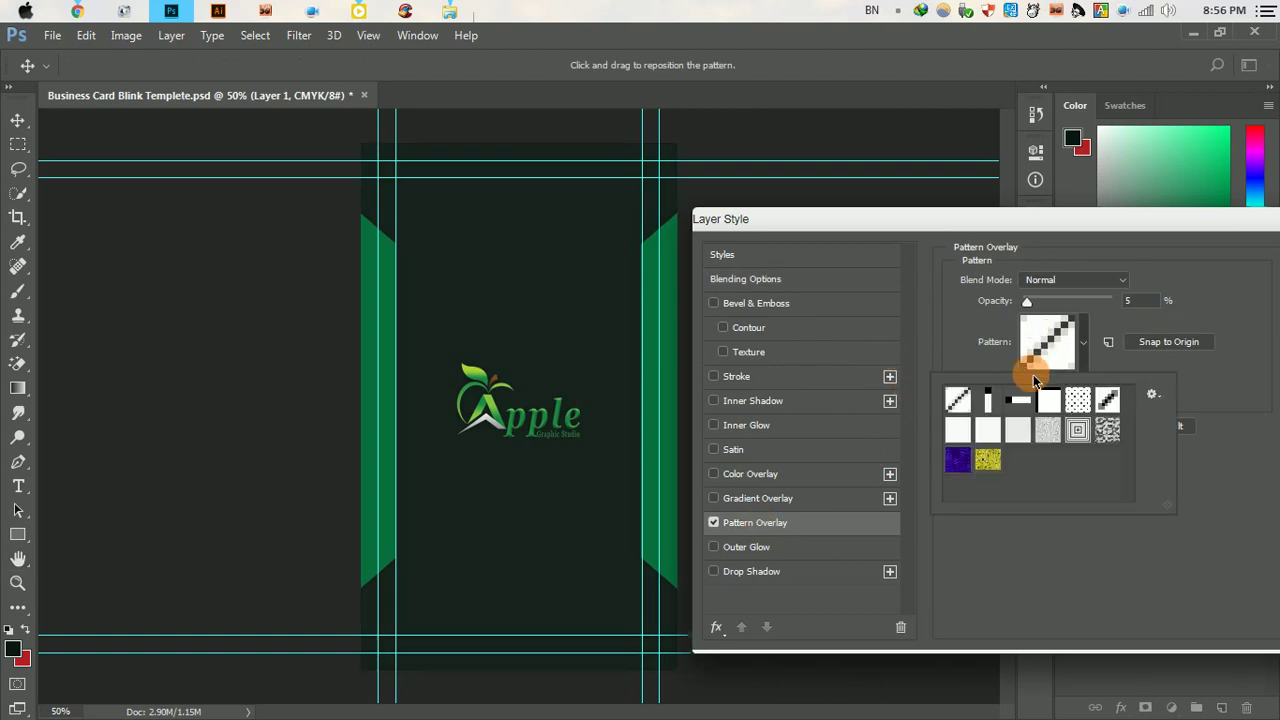
click(1088, 403)
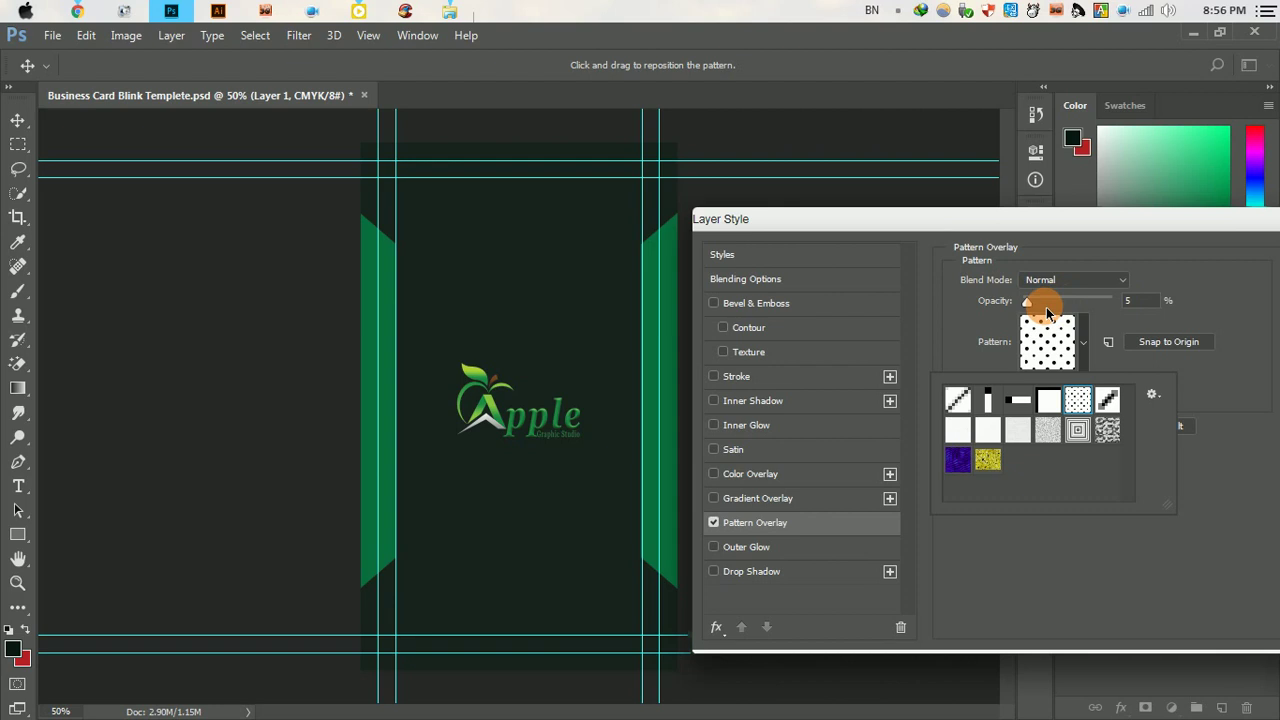
click(1064, 530)
Step: Set the pattern overlay to 71% scale with low opacity and apply it
drag(1038, 388, 1063, 386)
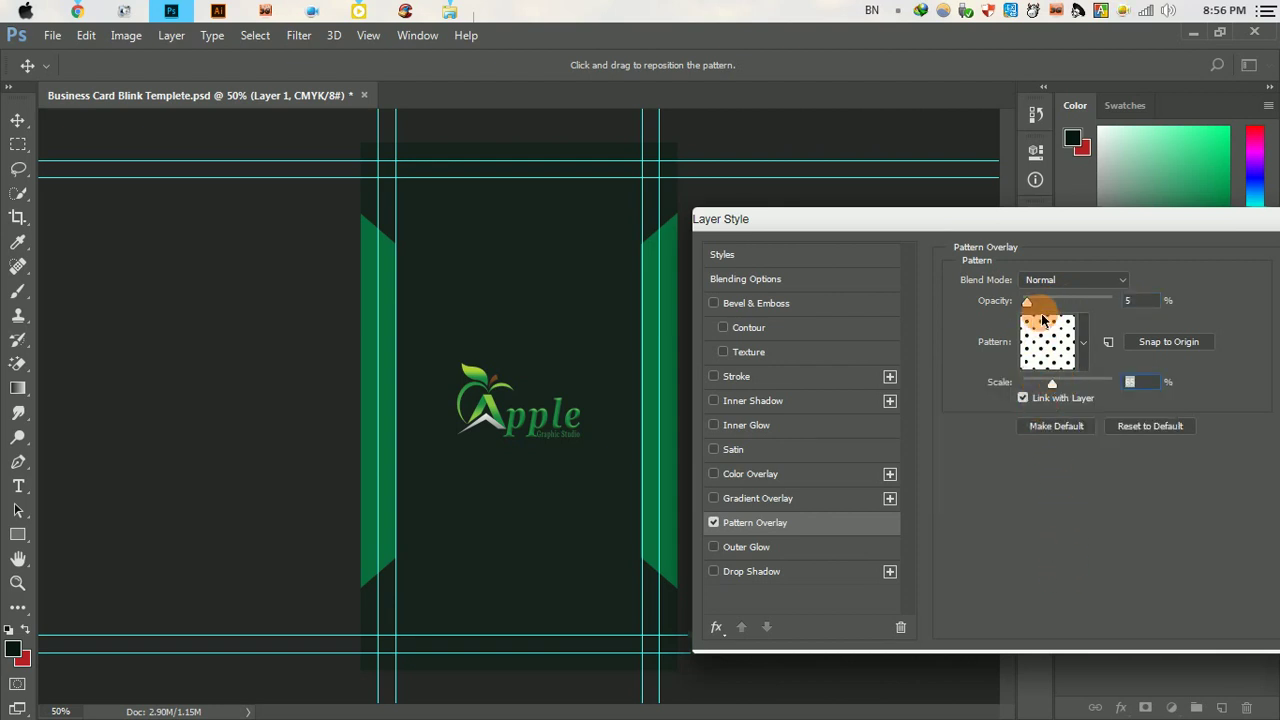
drag(1034, 306, 1050, 310)
drag(1052, 384, 1063, 391)
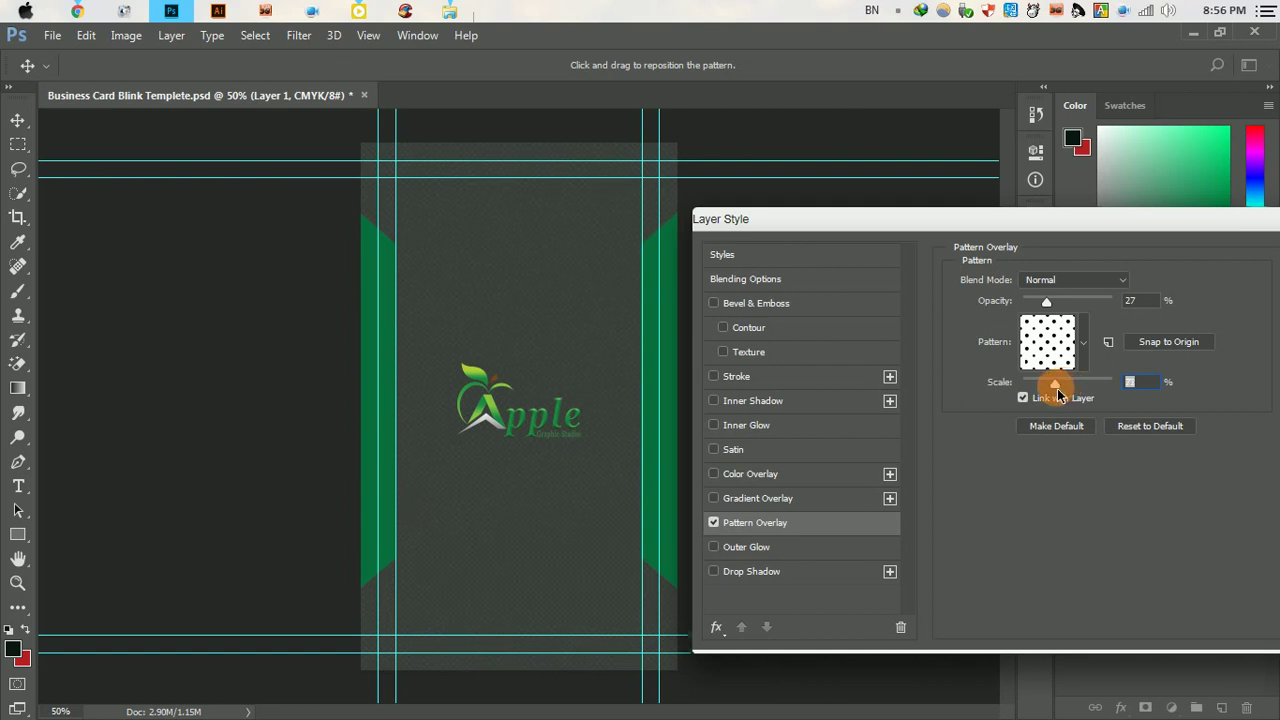
click(1045, 326)
drag(1043, 304, 1039, 305)
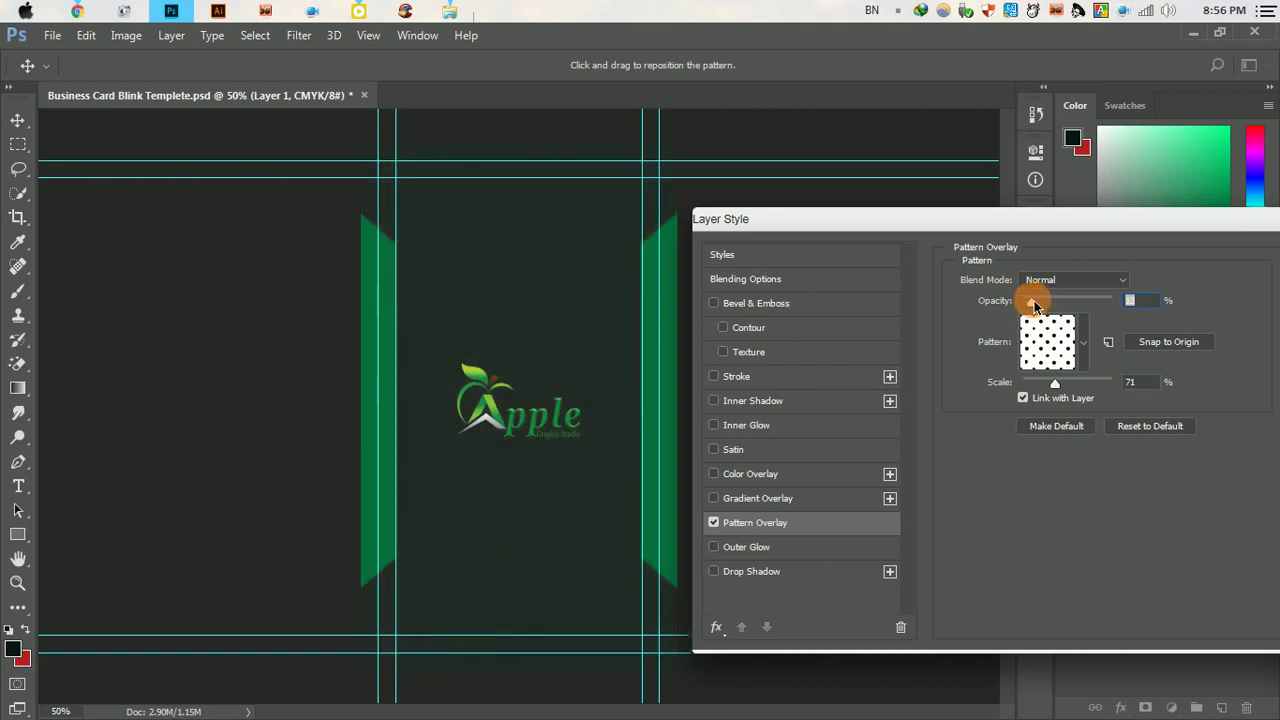
click(1034, 302)
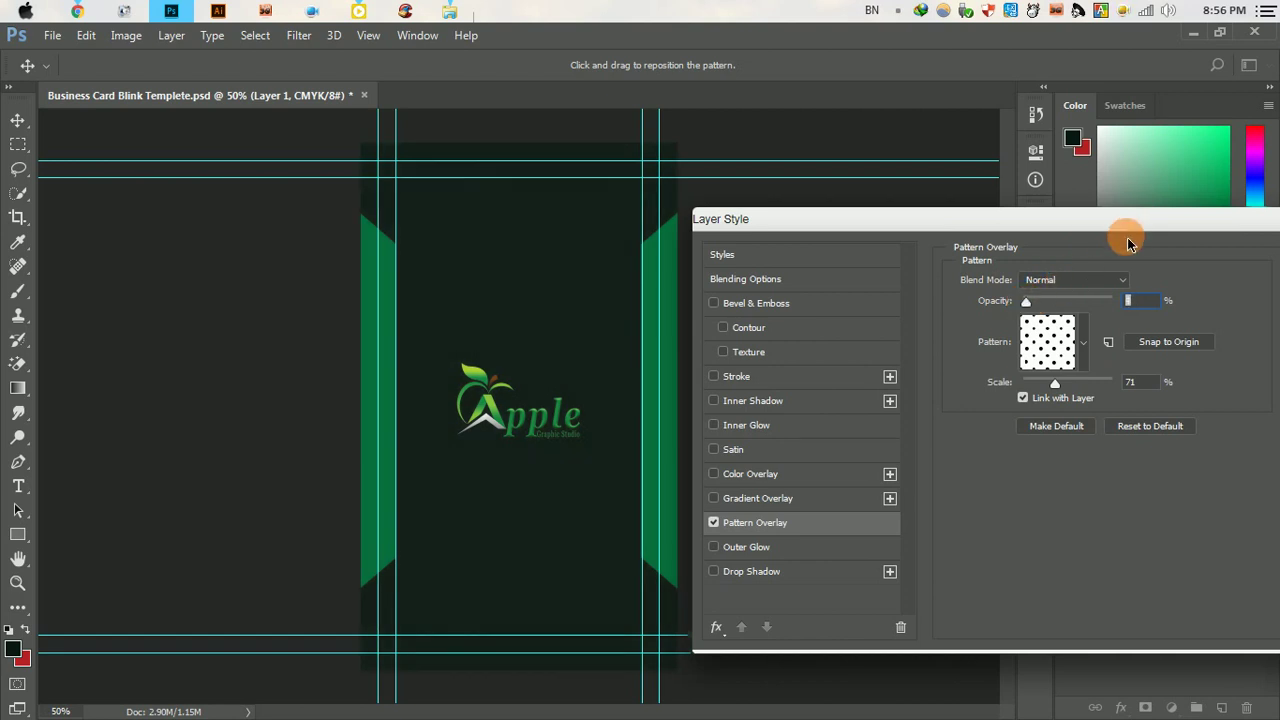
drag(1205, 235, 821, 340)
click(972, 360)
scroll(503, 369, up, 3)
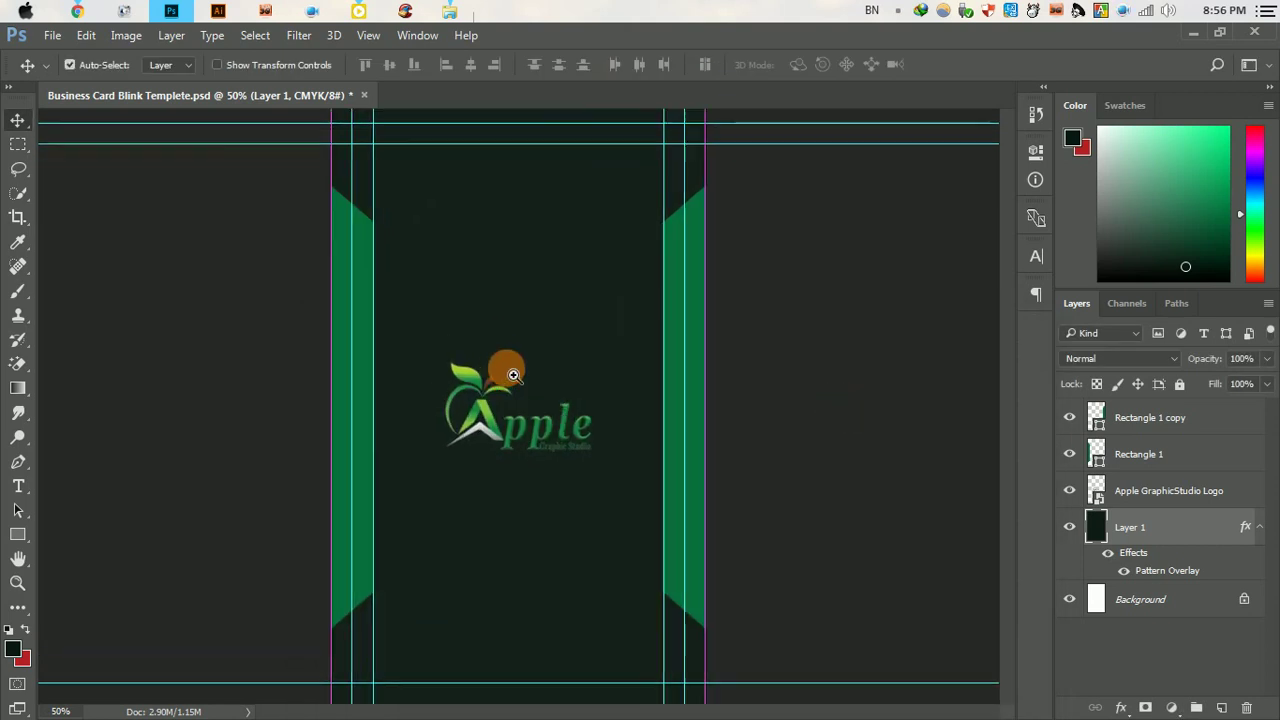
drag(606, 462, 620, 385)
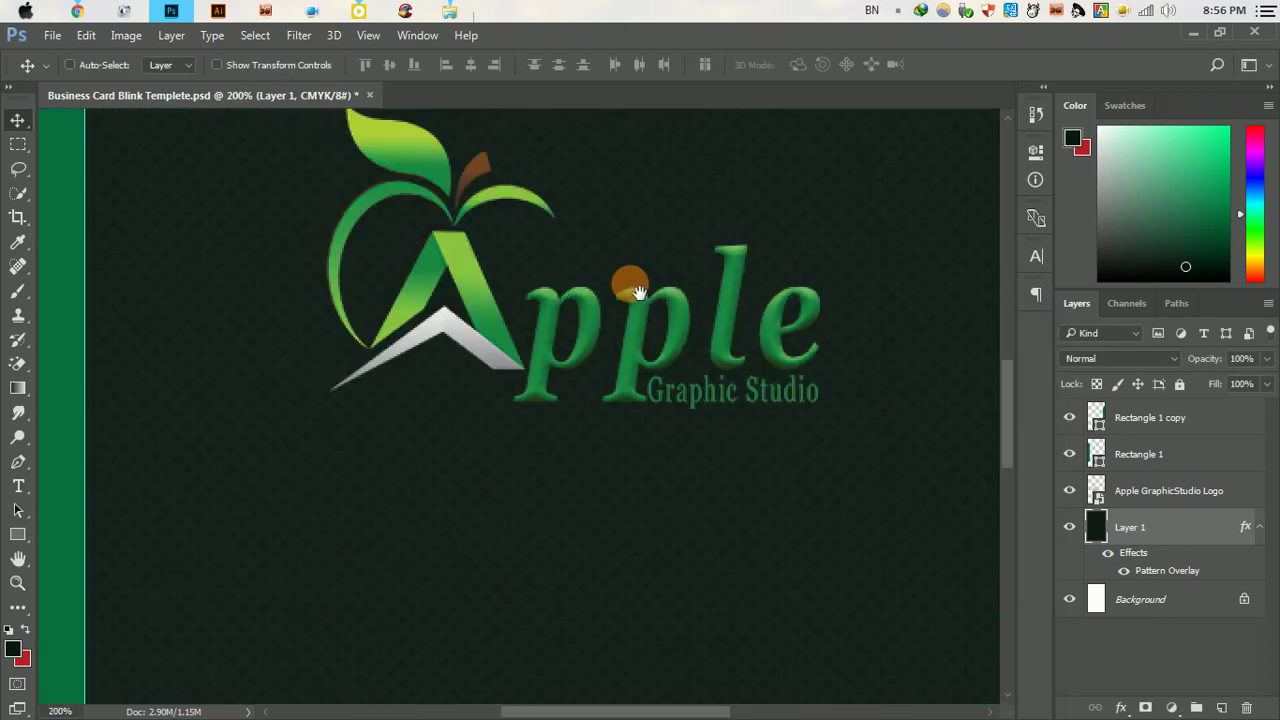
scroll(620, 385, down, 2)
scroll(551, 297, down, 1)
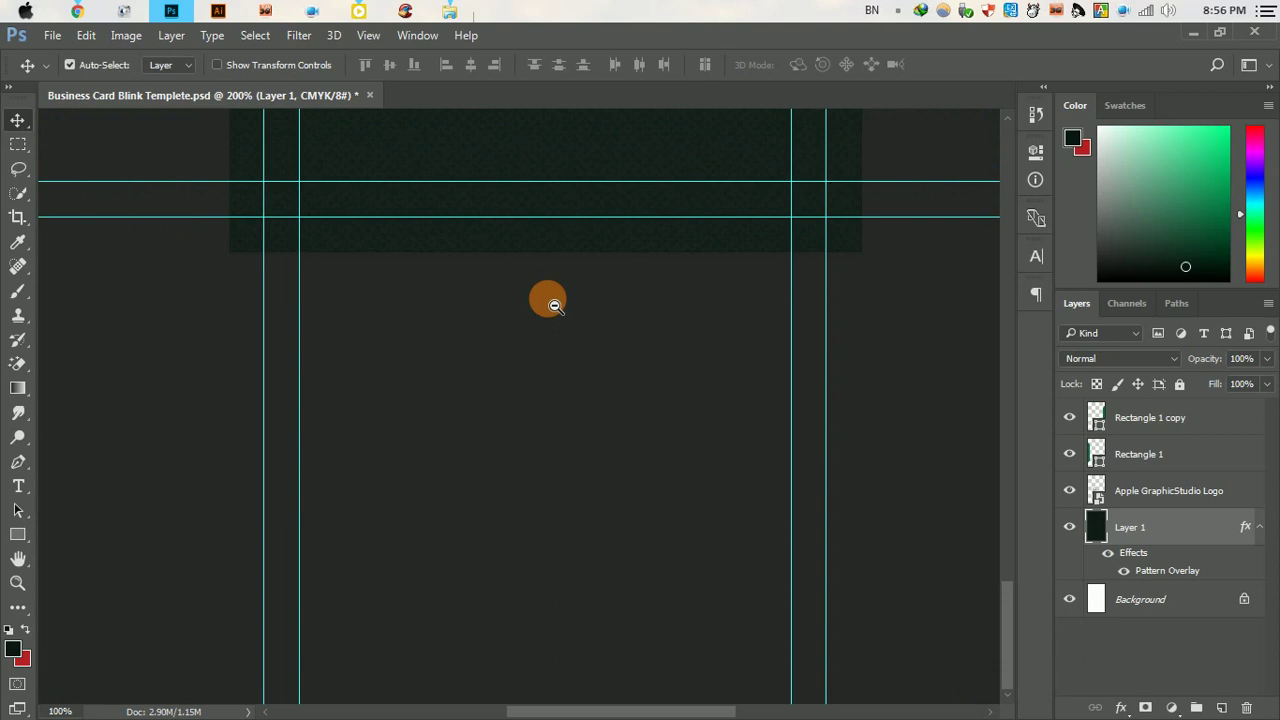
scroll(551, 297, down, 2)
scroll(548, 303, down, 1)
scroll(500, 351, up, 1)
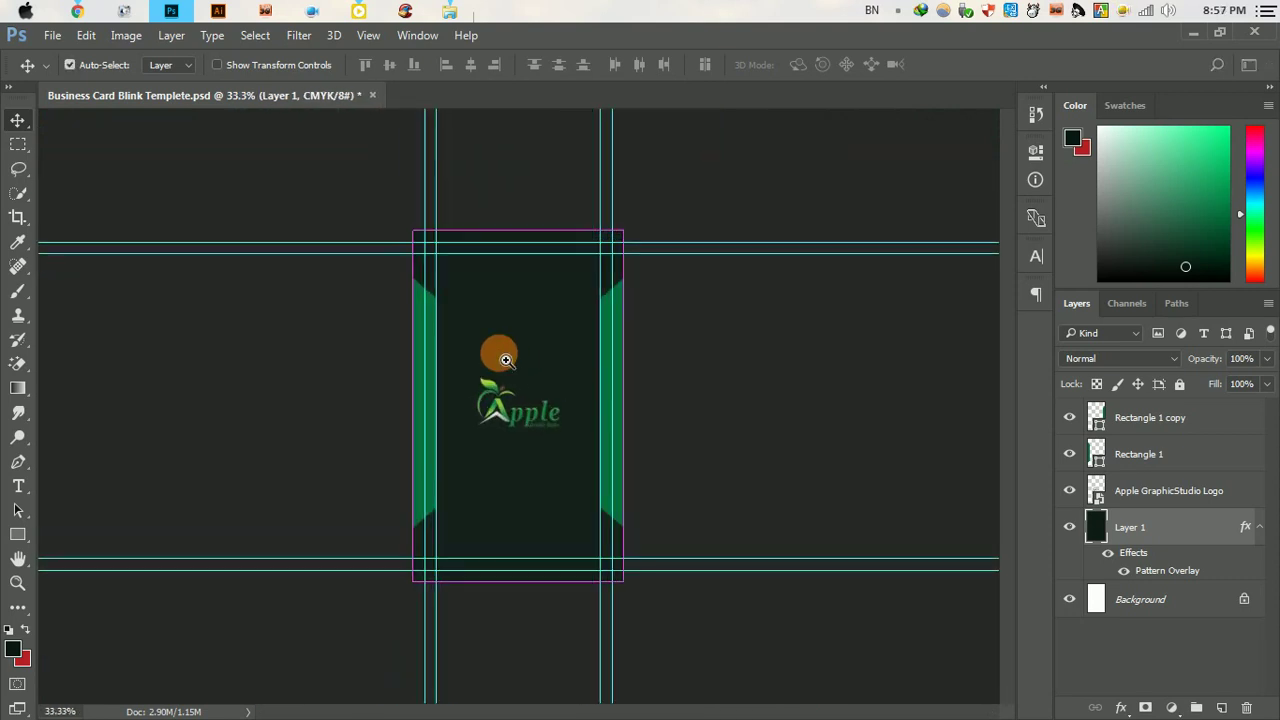
scroll(500, 351, up, 1)
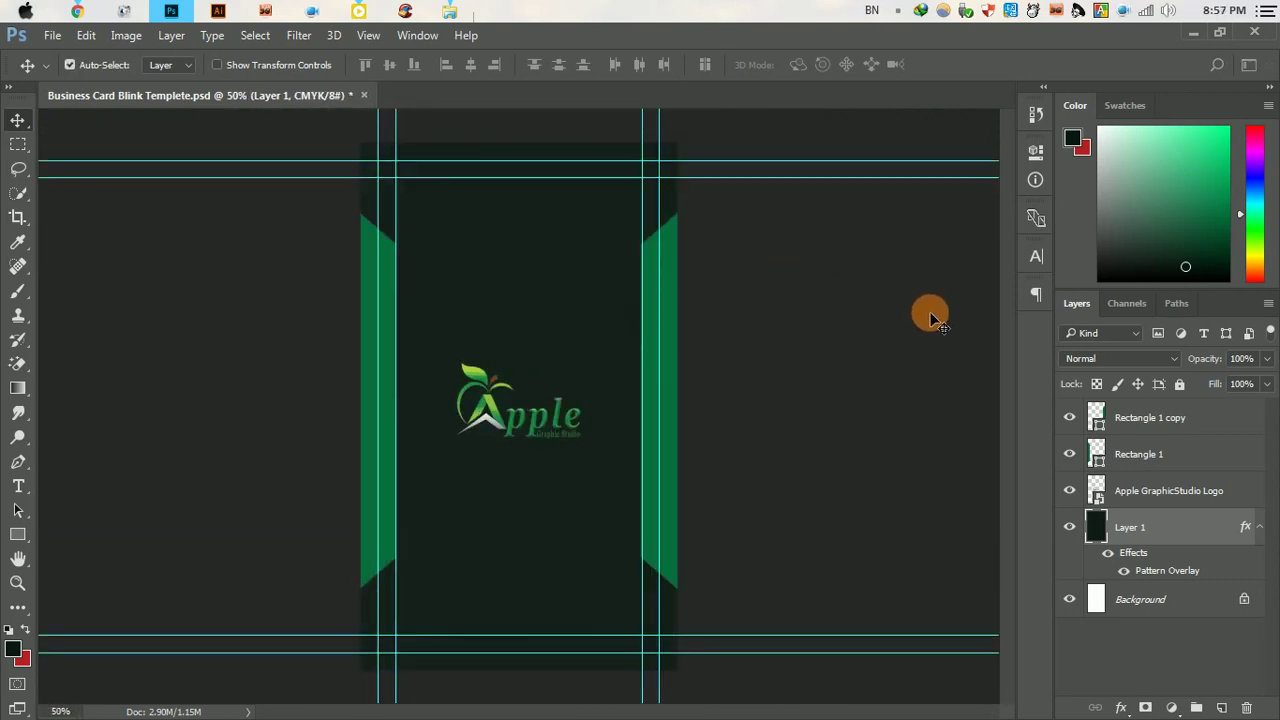